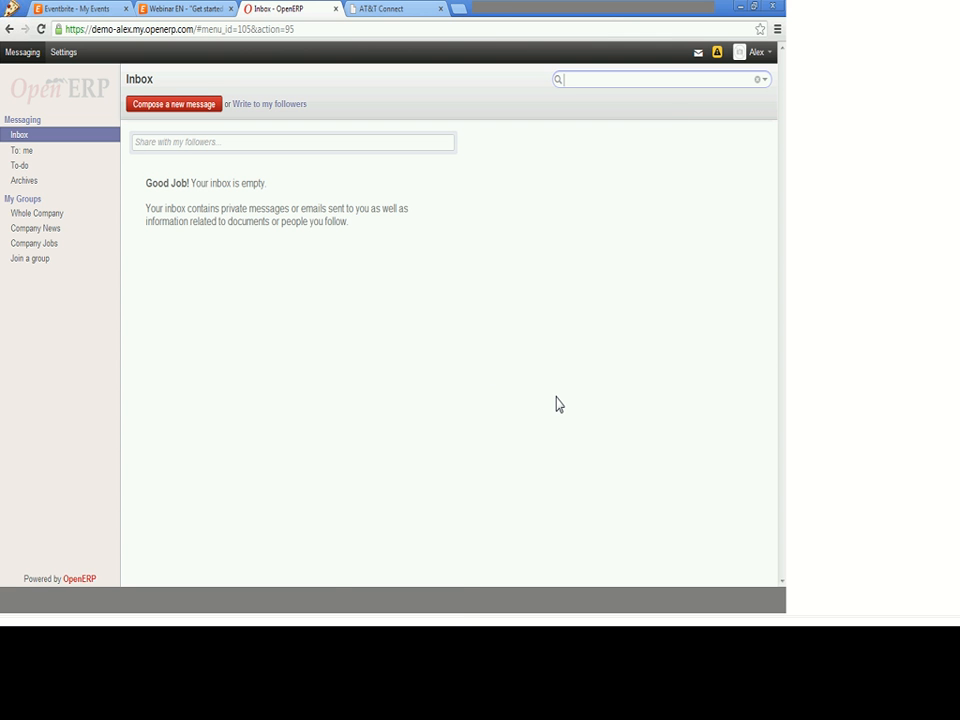
Look at the blank message composer and the timezone mismatch notice, closing each one without changes
left_click(698, 55)
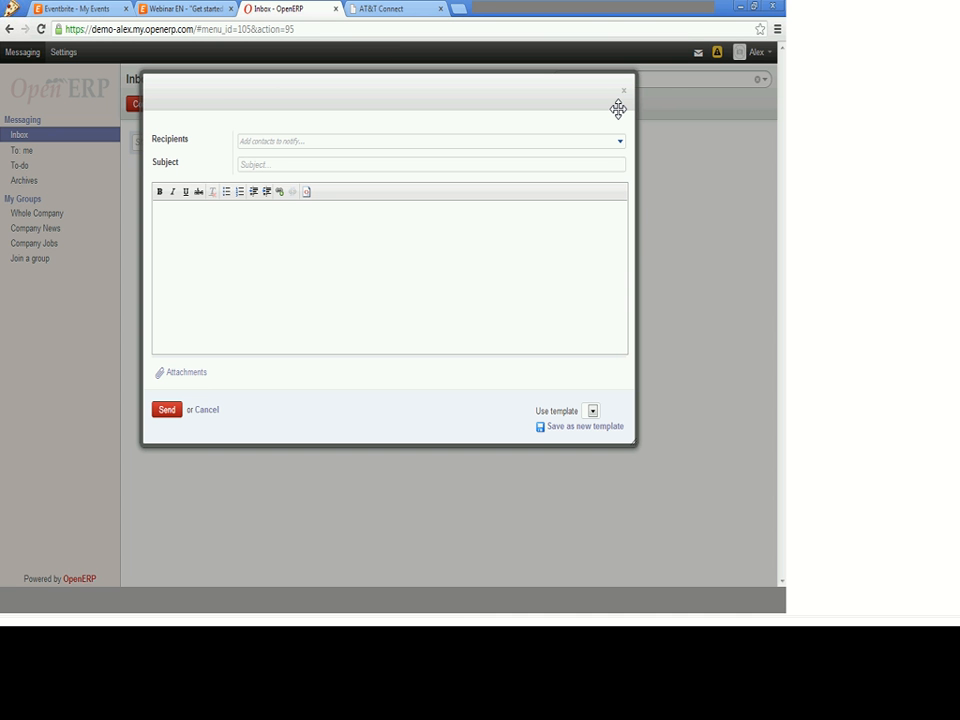
left_click(625, 94)
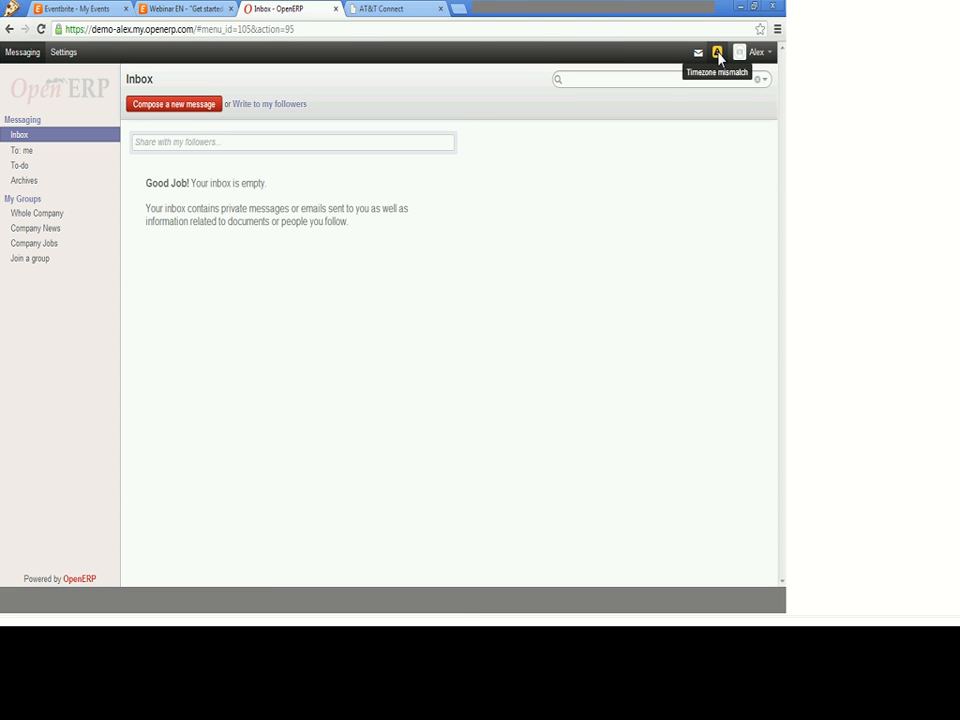
left_click(719, 55)
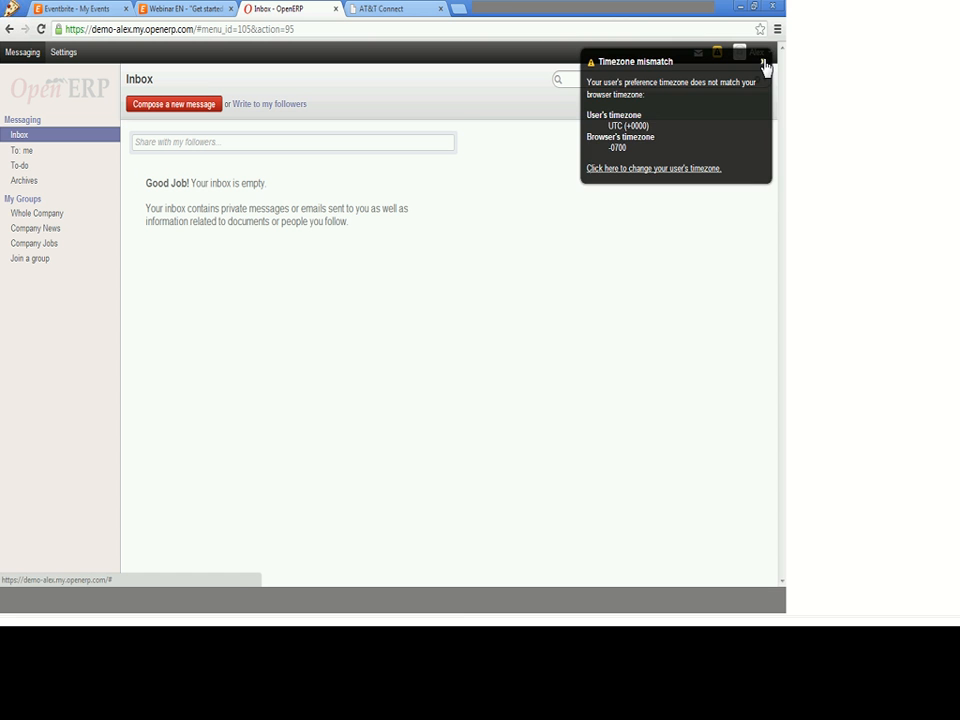
left_click(763, 62)
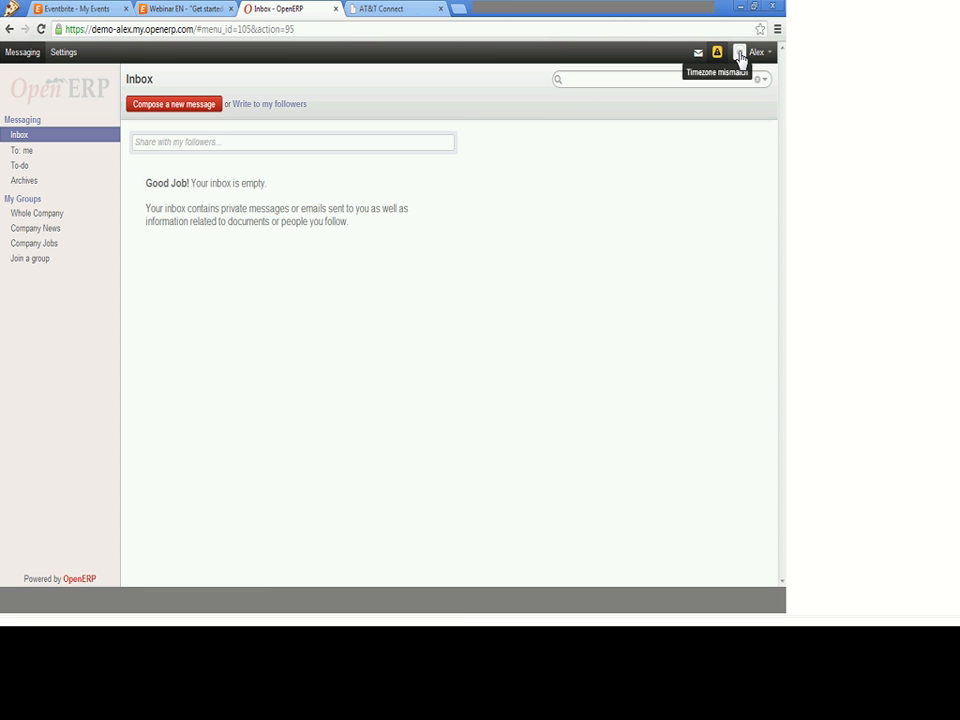
View the account's language, timezone and email preferences and close them without changes
left_click(752, 55)
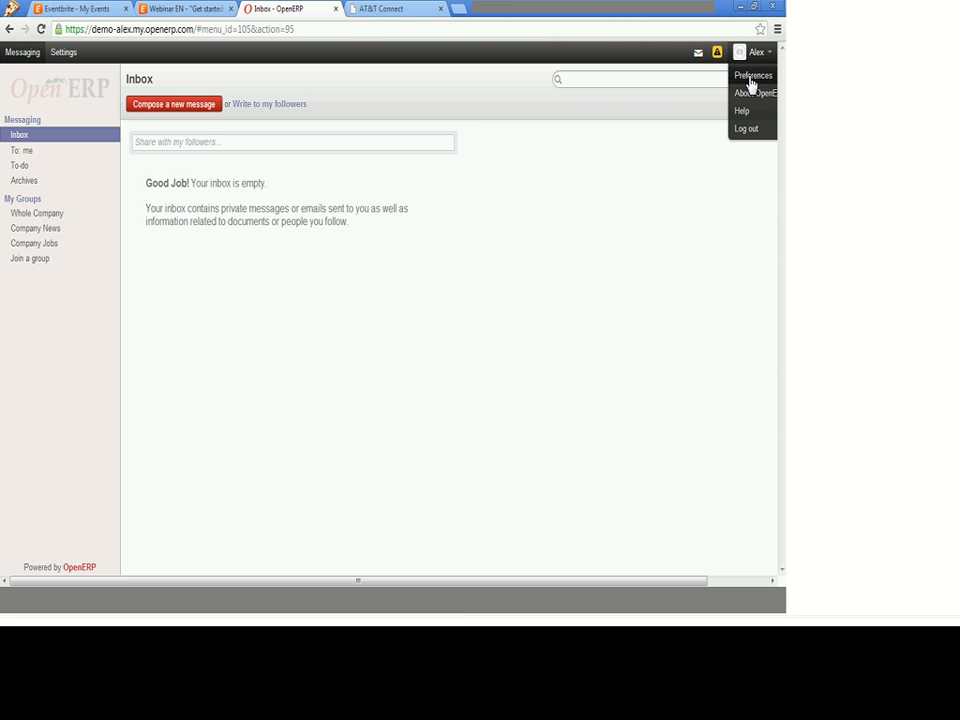
left_click(751, 79)
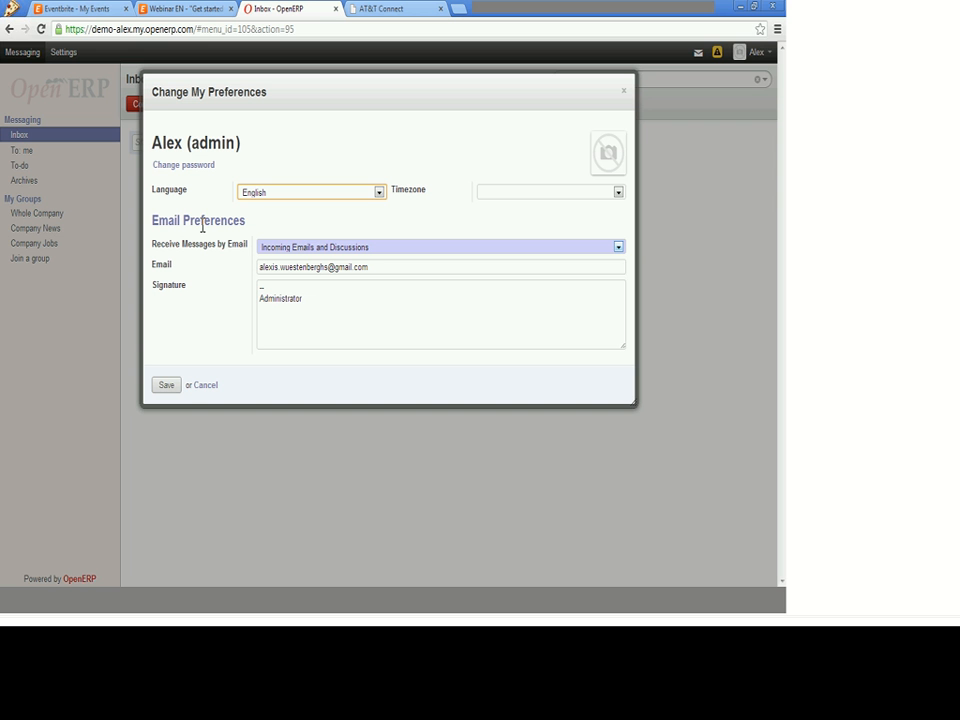
left_click(624, 92)
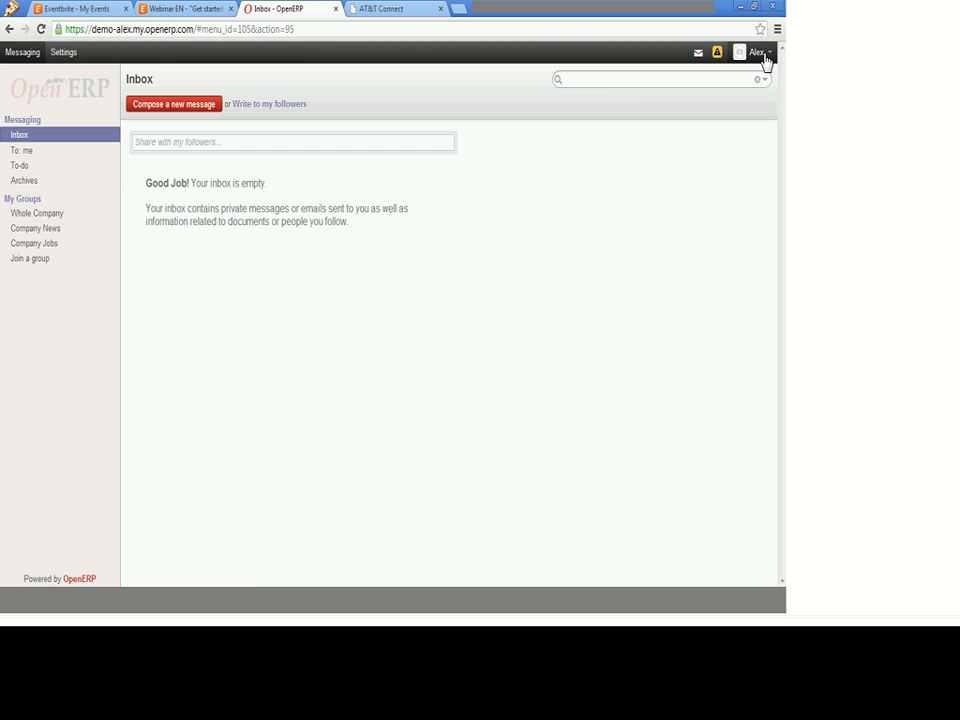
View the About OpenERP information with the version and developer mode option, and close it
left_click(762, 54)
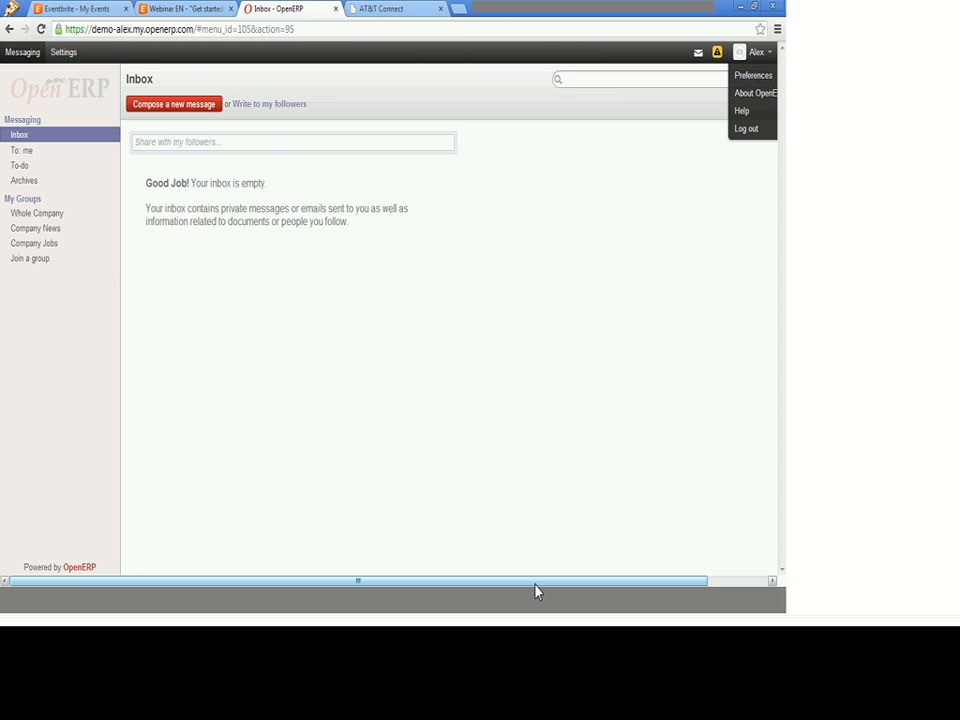
left_click_drag(536, 584, 602, 582)
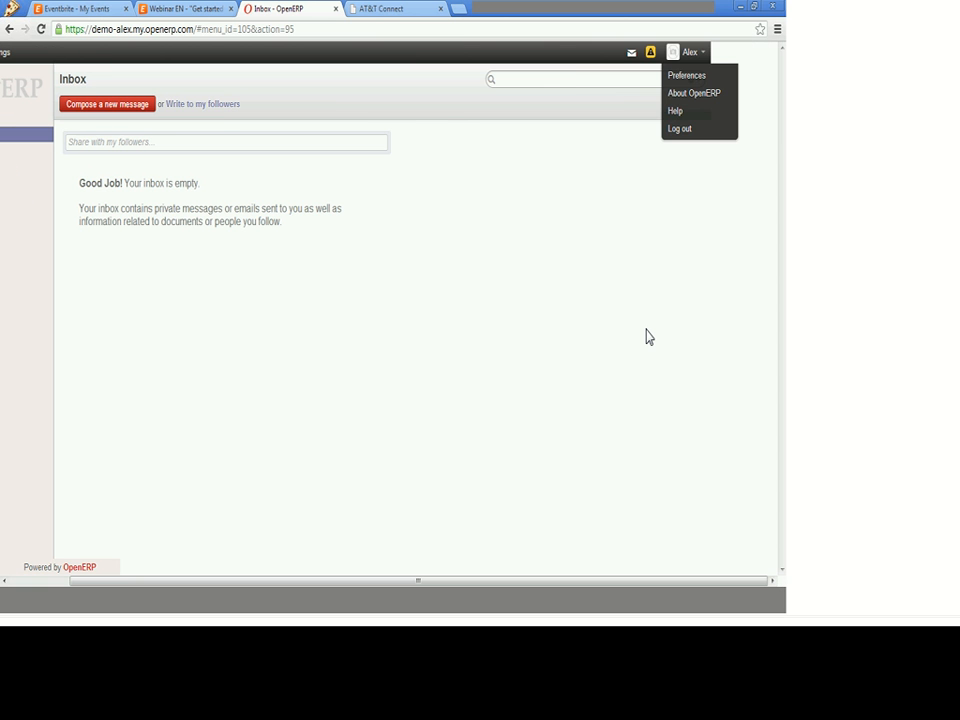
left_click(682, 93)
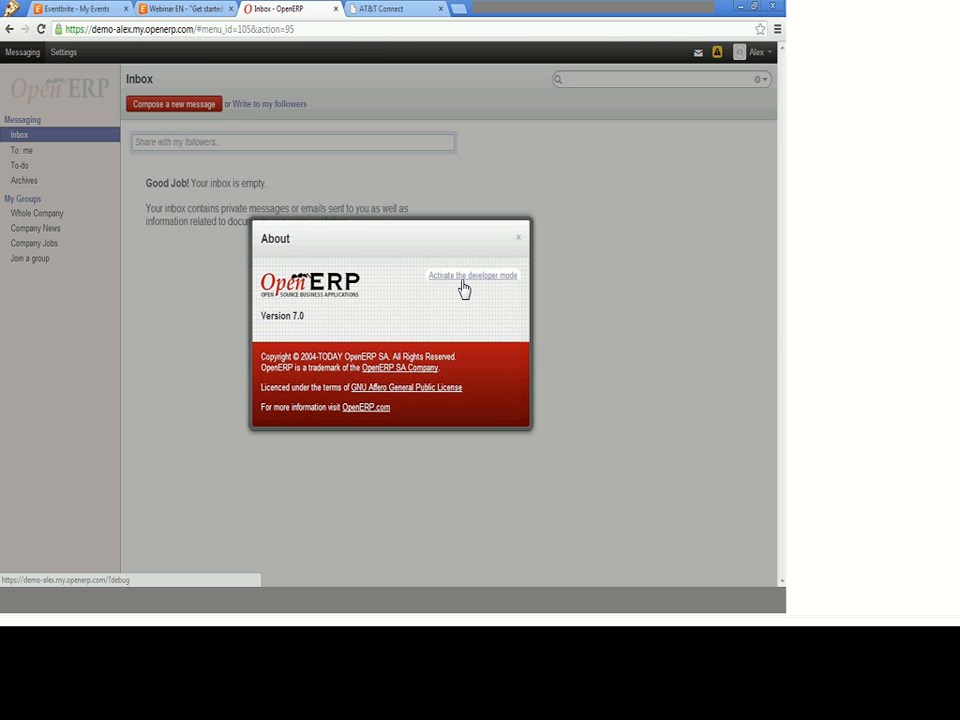
left_click(519, 240)
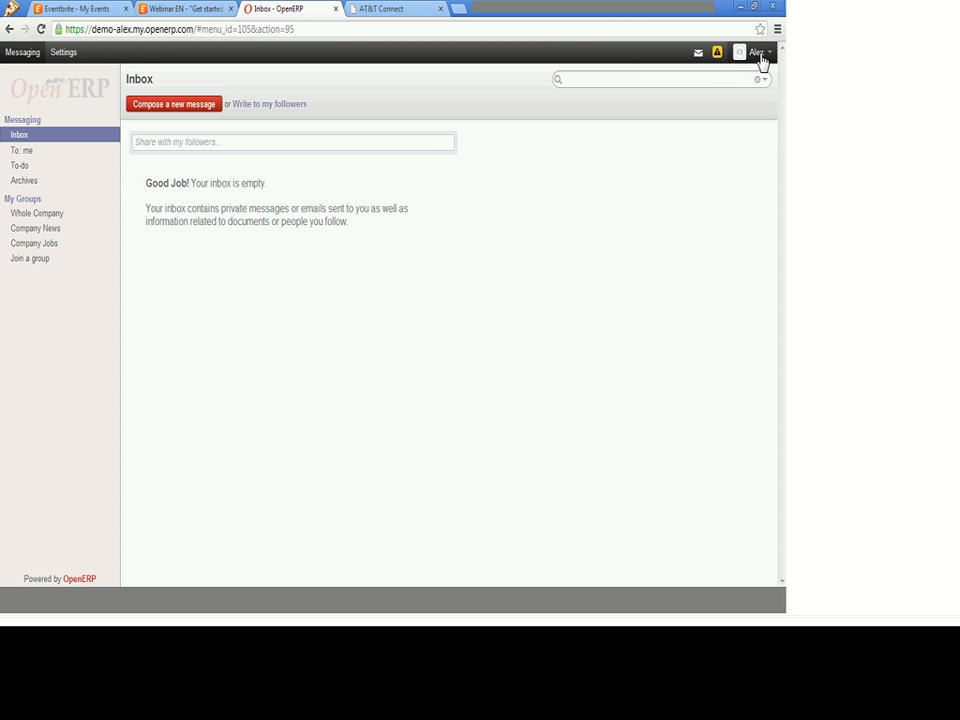
Open the OpenERP help site from the account options, look over its questions page and close it
left_click(761, 55)
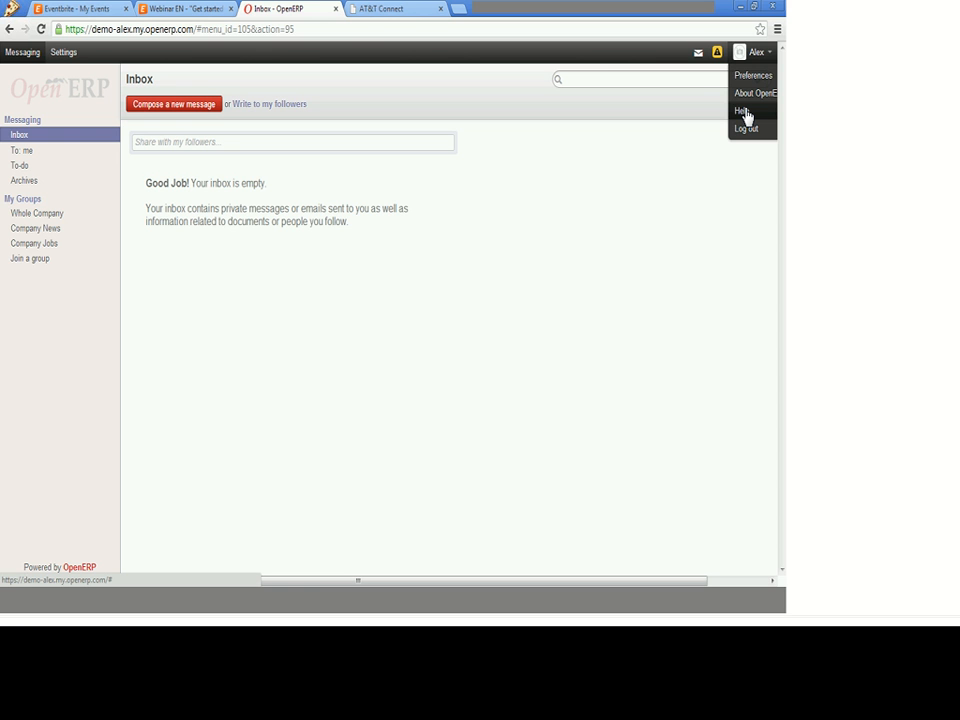
left_click(742, 112)
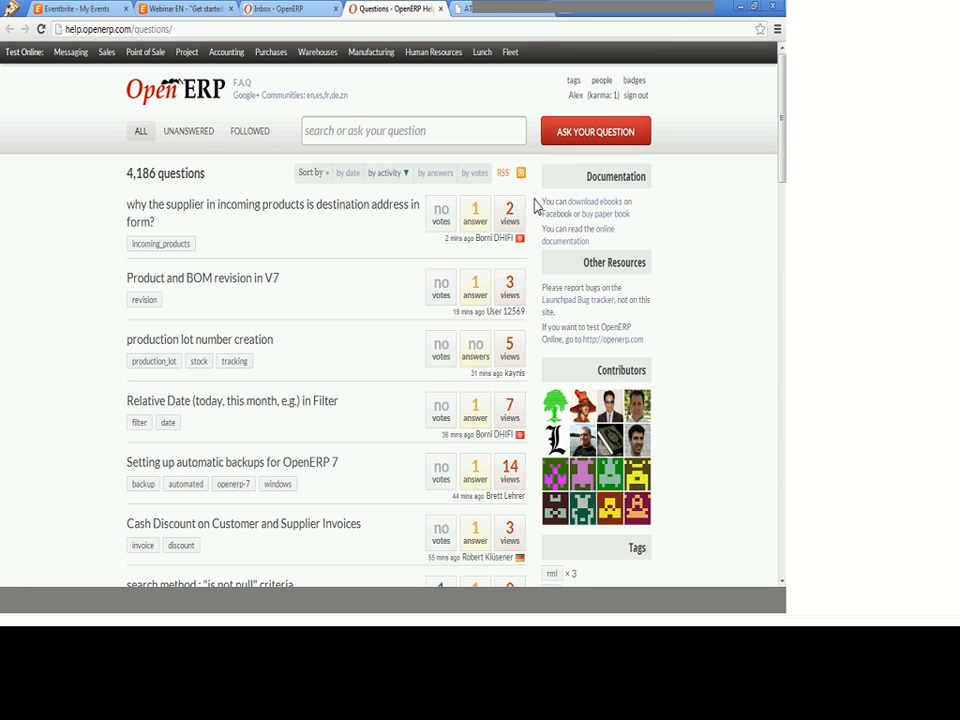
left_click(440, 8)
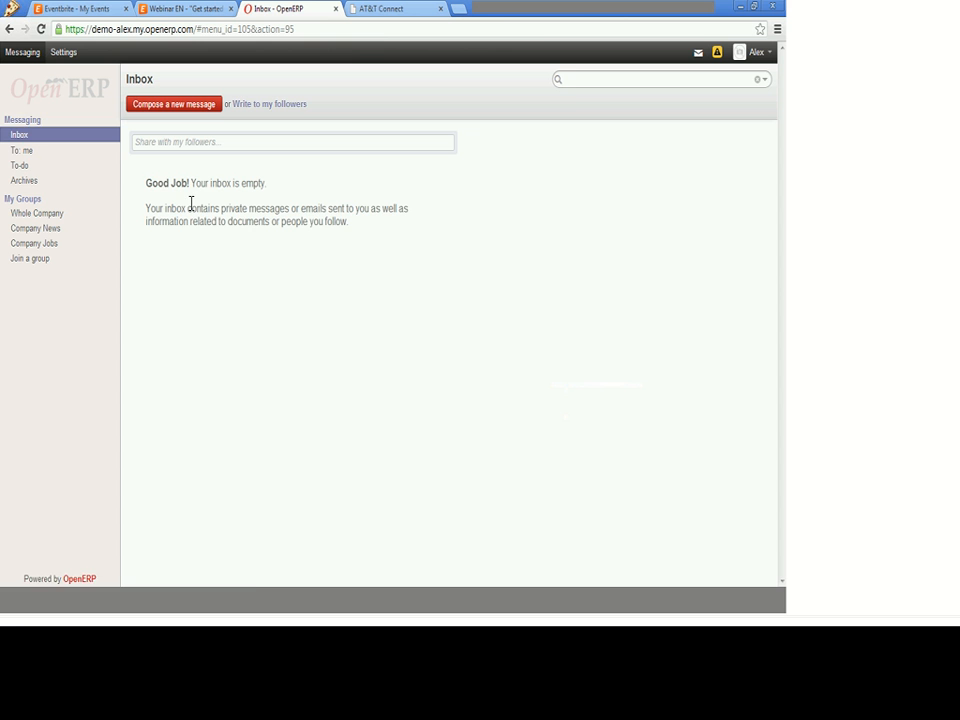
Look through the To: me, To-do and Archives message lists
left_click(25, 150)
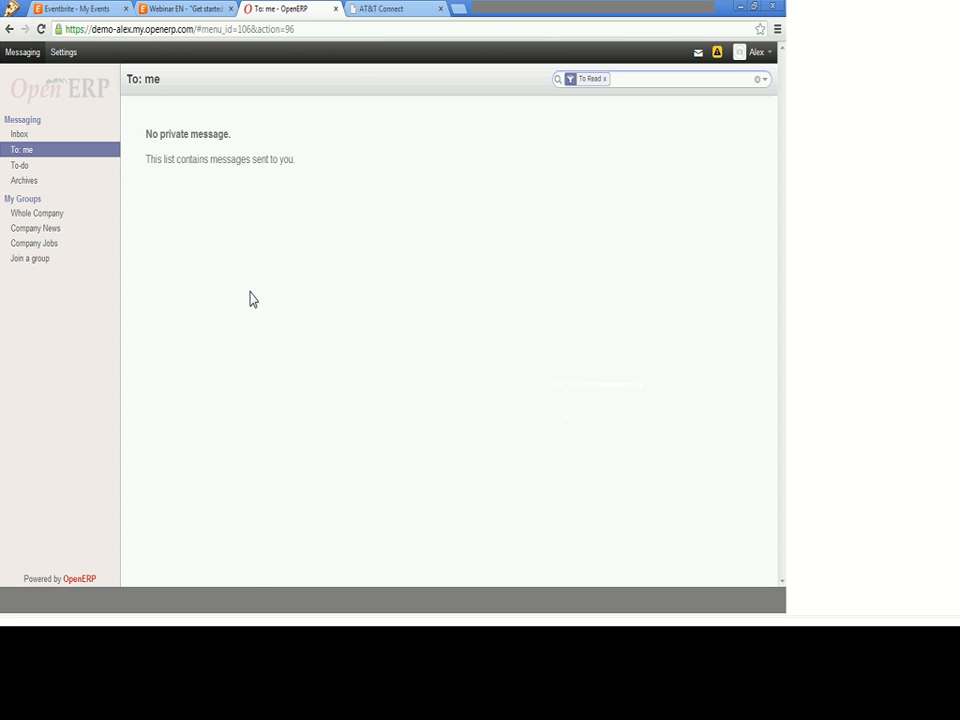
left_click(22, 165)
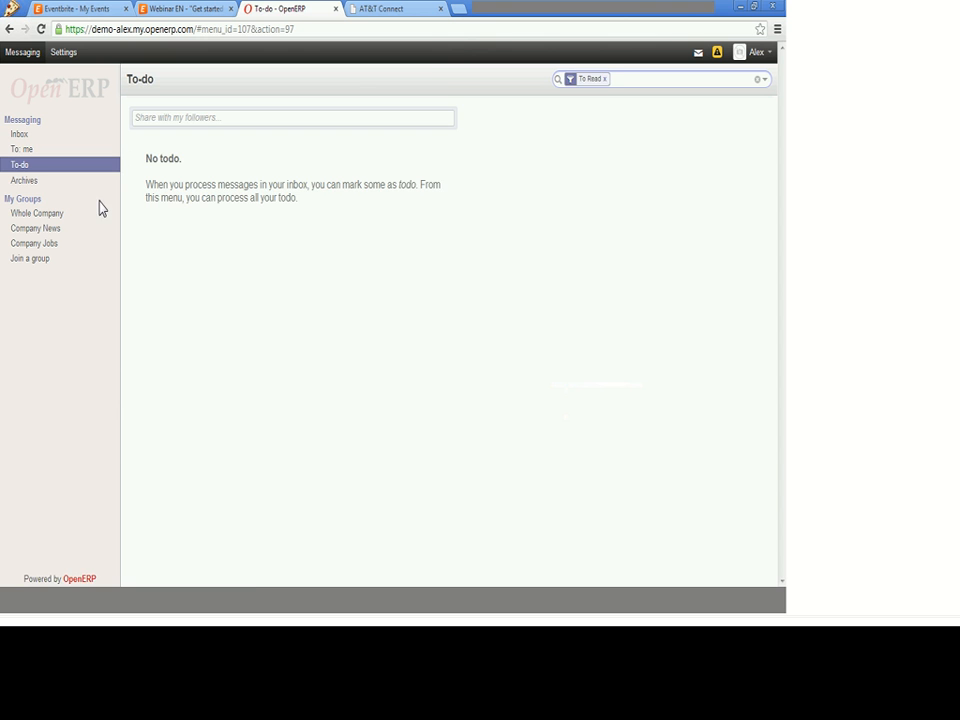
left_click(33, 184)
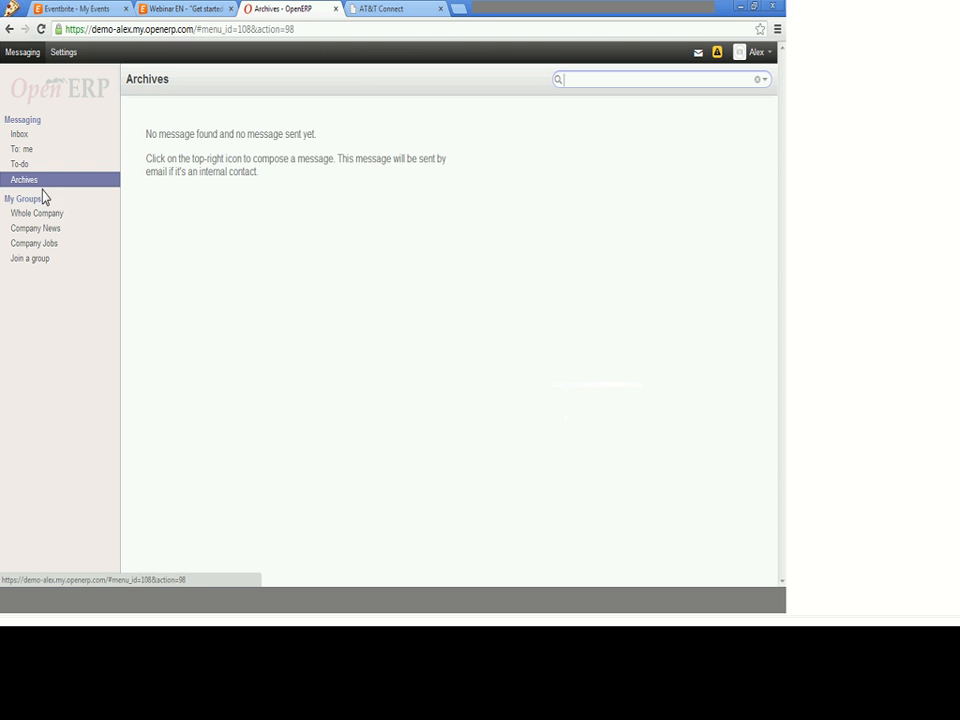
Look through the Whole Company, Company News and Company Jobs group discussions
left_click(43, 216)
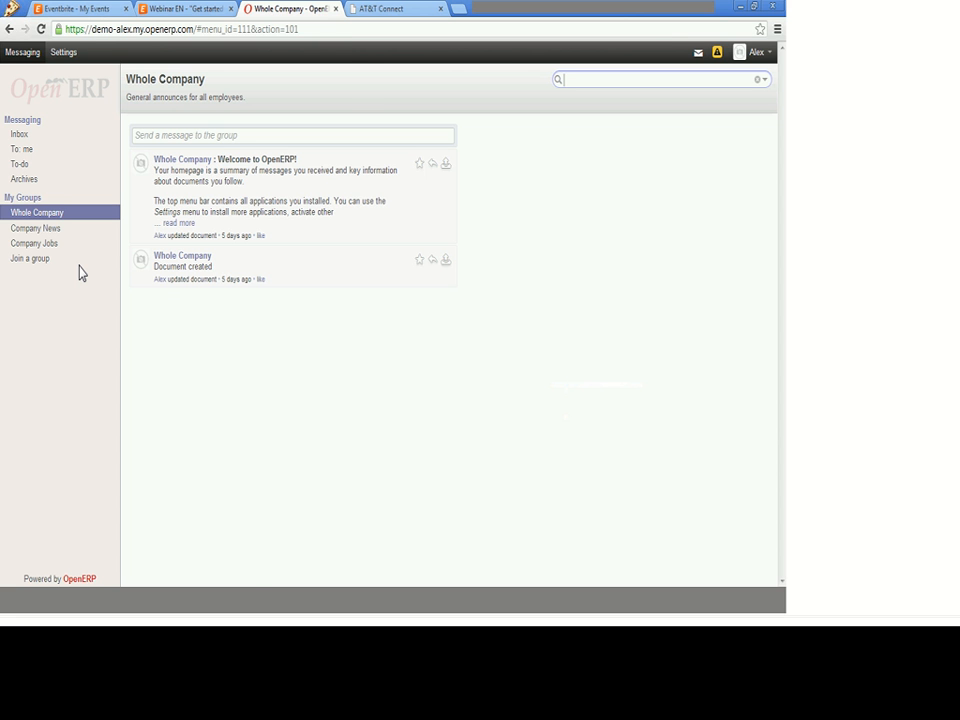
left_click(45, 230)
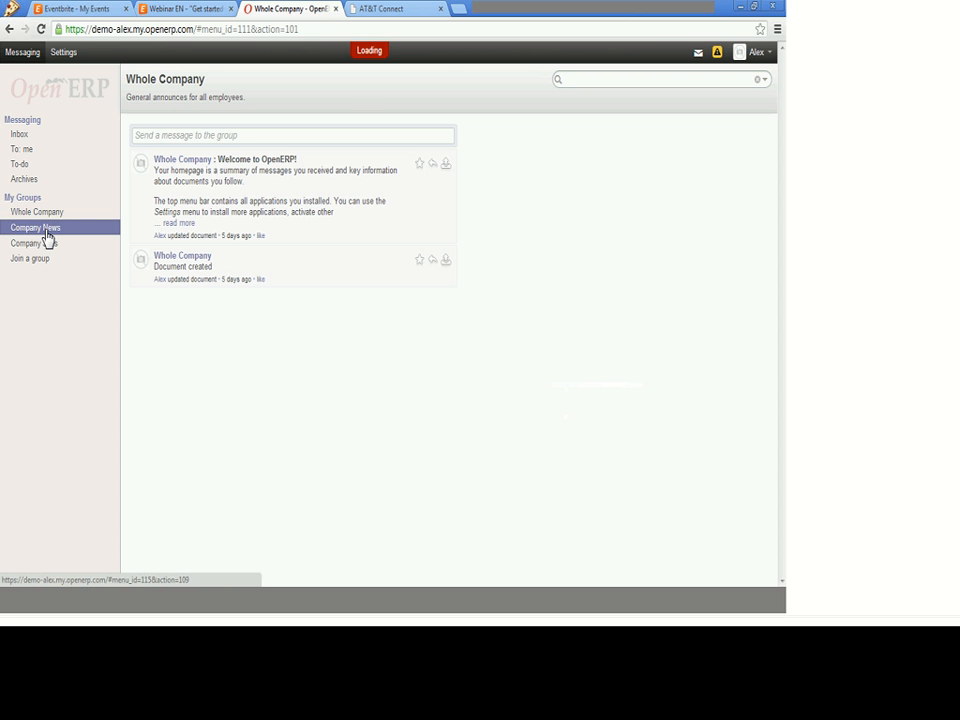
left_click(47, 247)
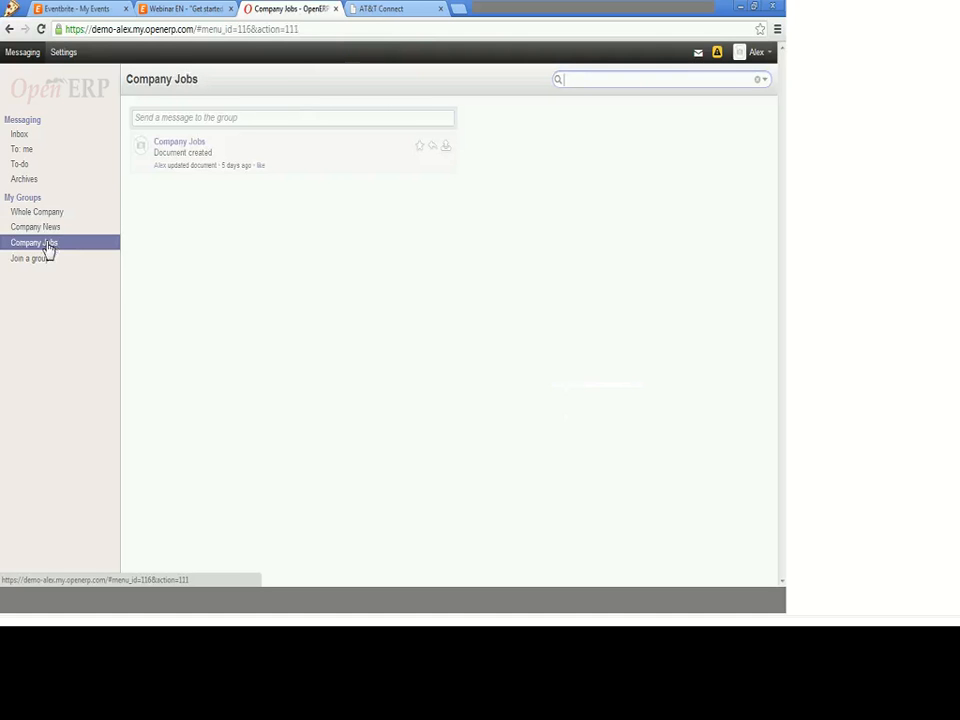
Start a new discussion group named with the account user's first name and enter Demo as its topic description
left_click(40, 260)
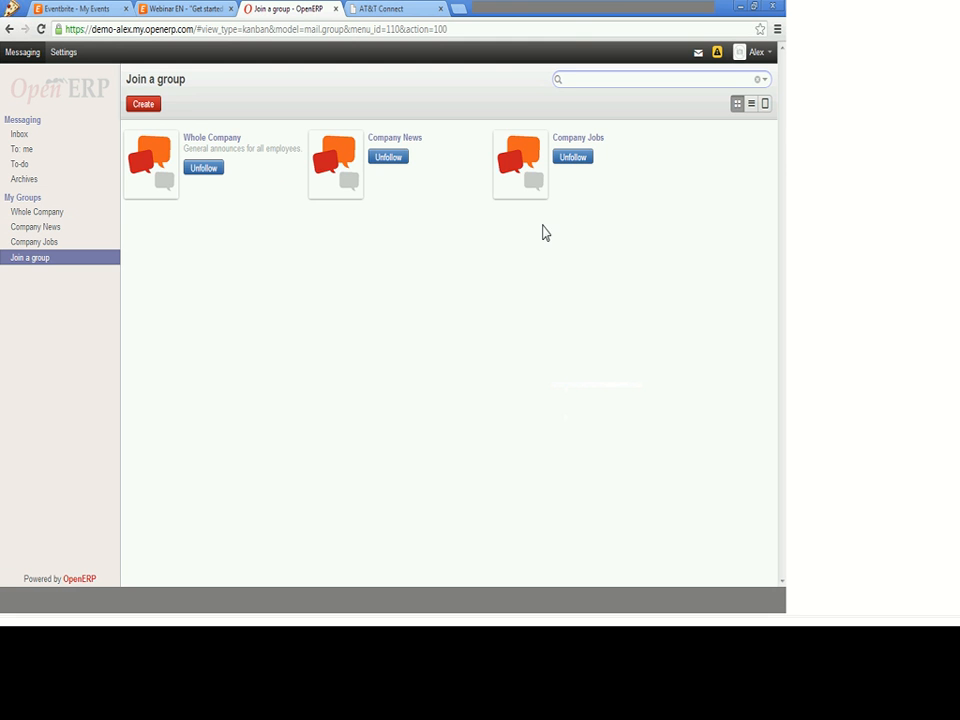
left_click(148, 108)
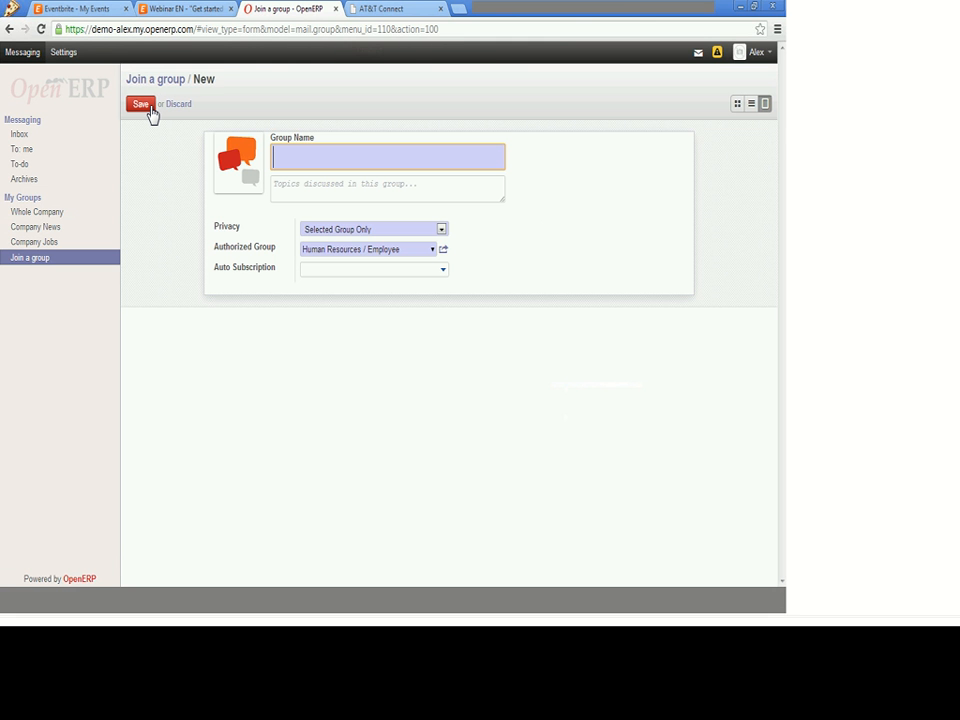
type("Alex")
left_click(324, 189)
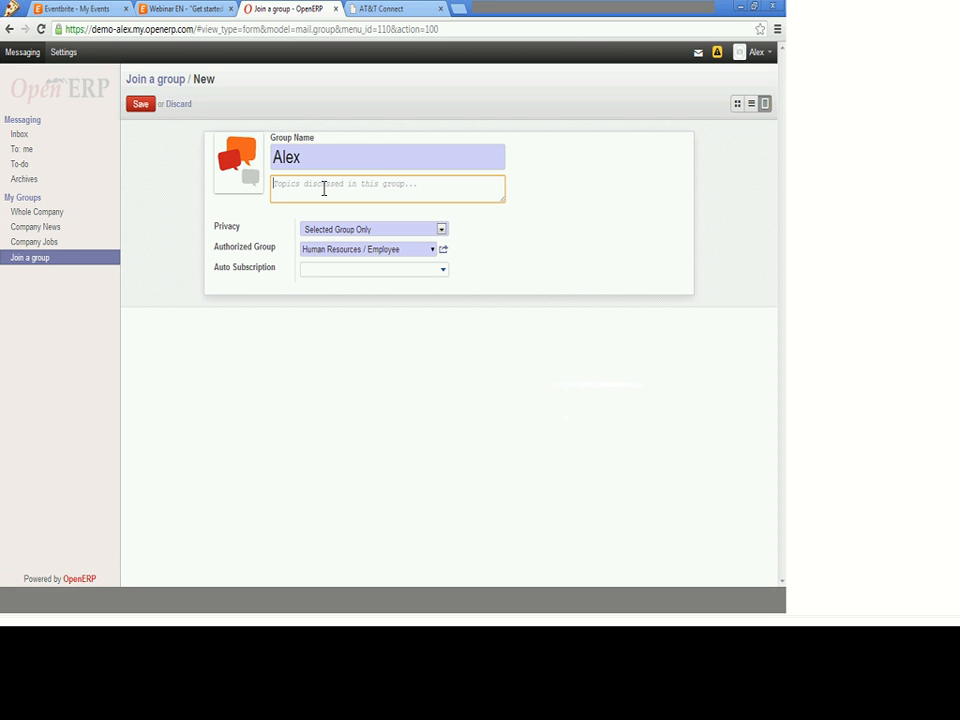
type("Demo")
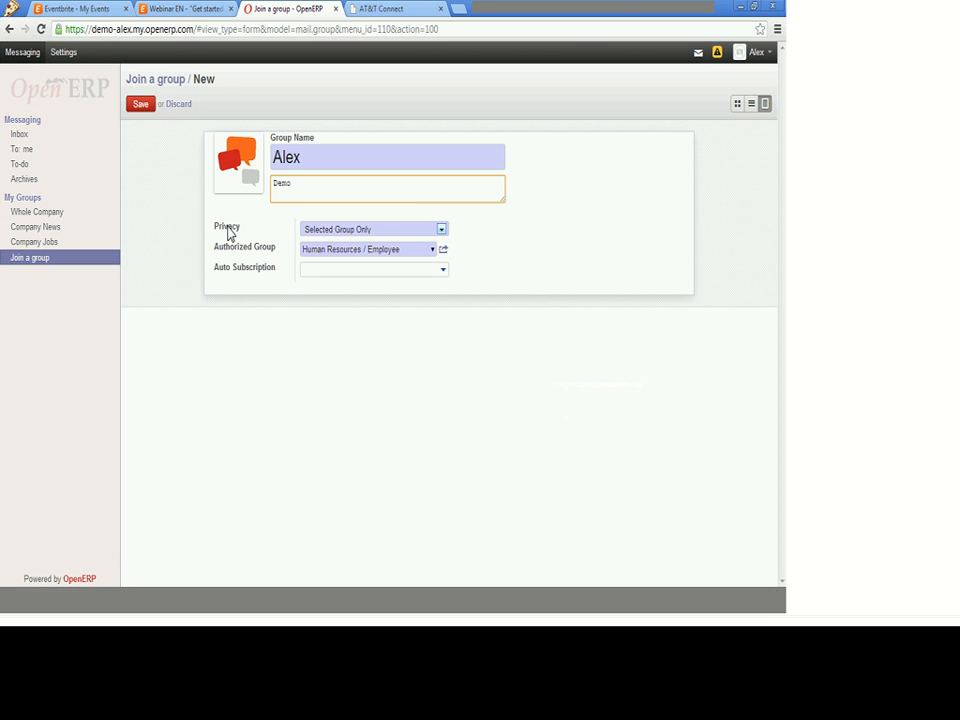
key("Tab")
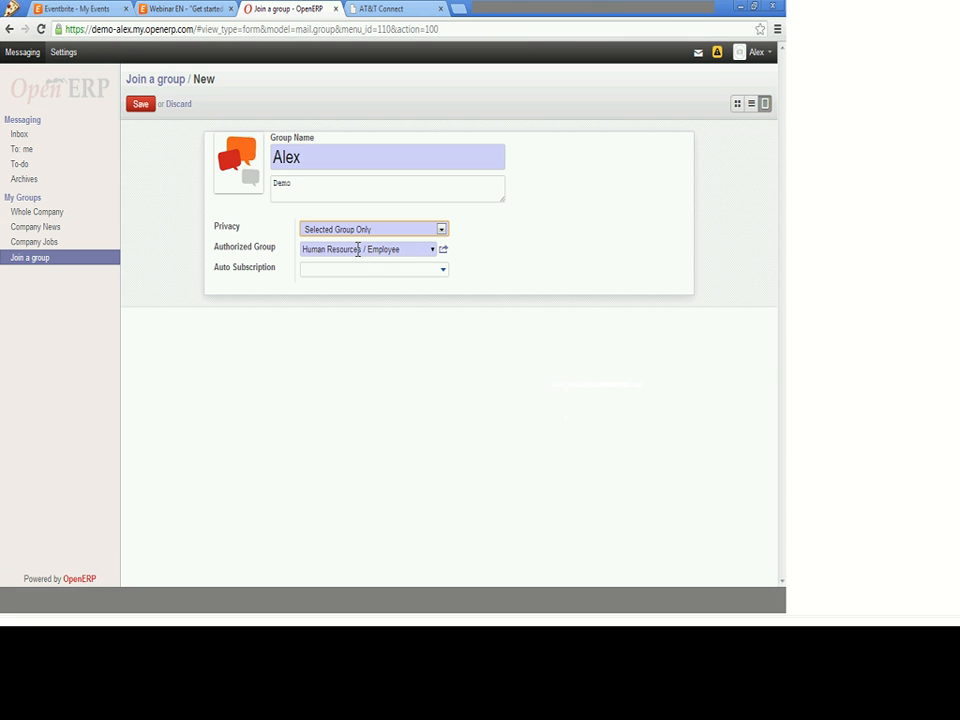
Try the Public privacy option for the new group, settle on Private and save the group
left_click(389, 231)
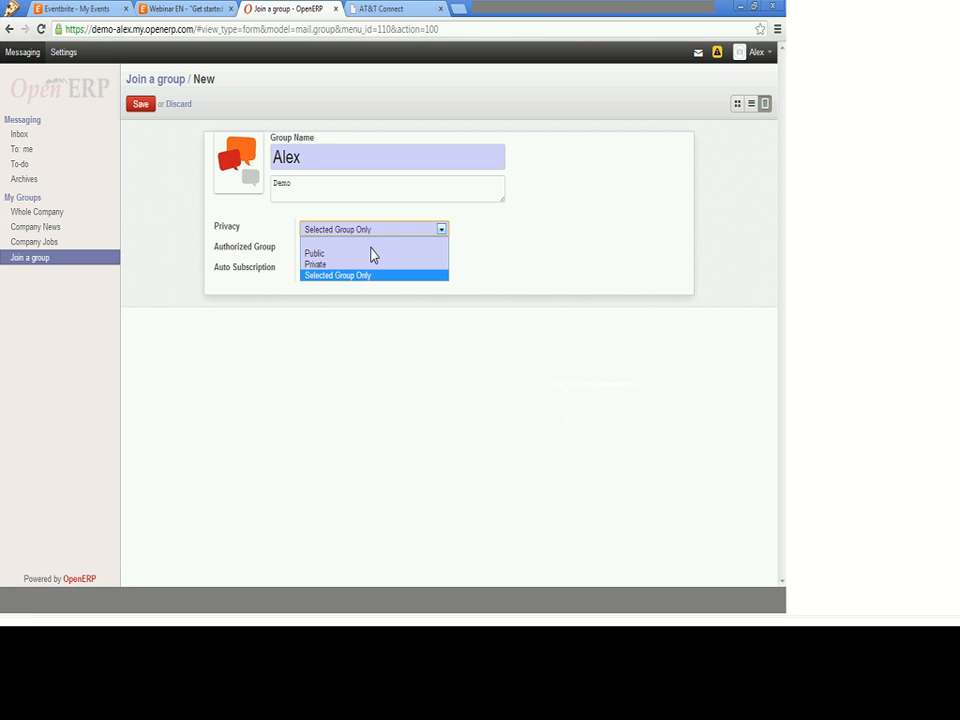
left_click(315, 253)
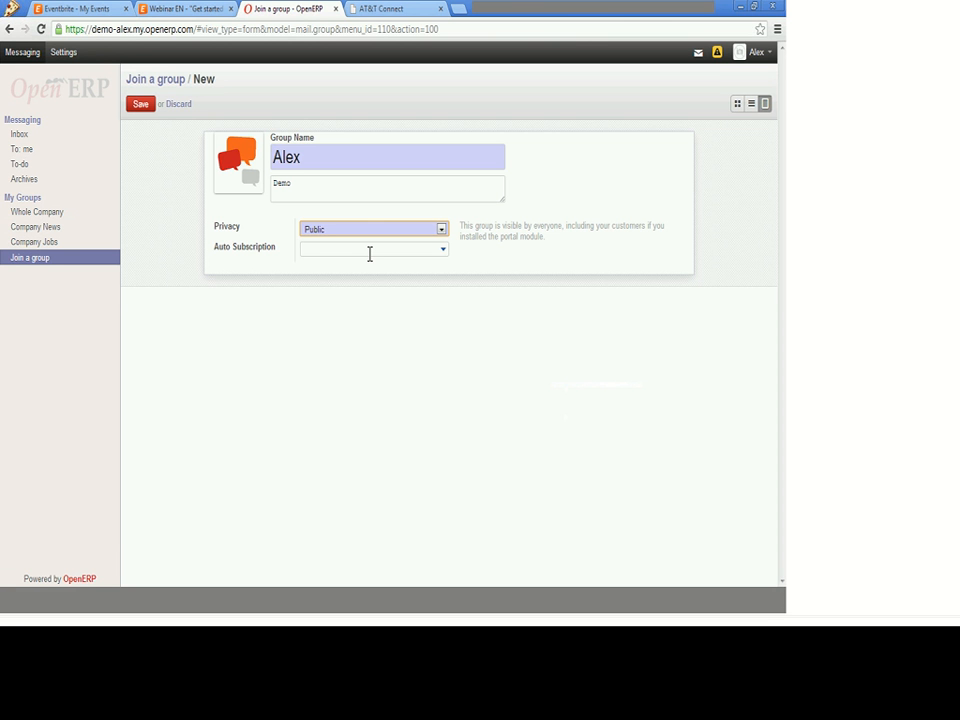
left_click(343, 231)
left_click(333, 265)
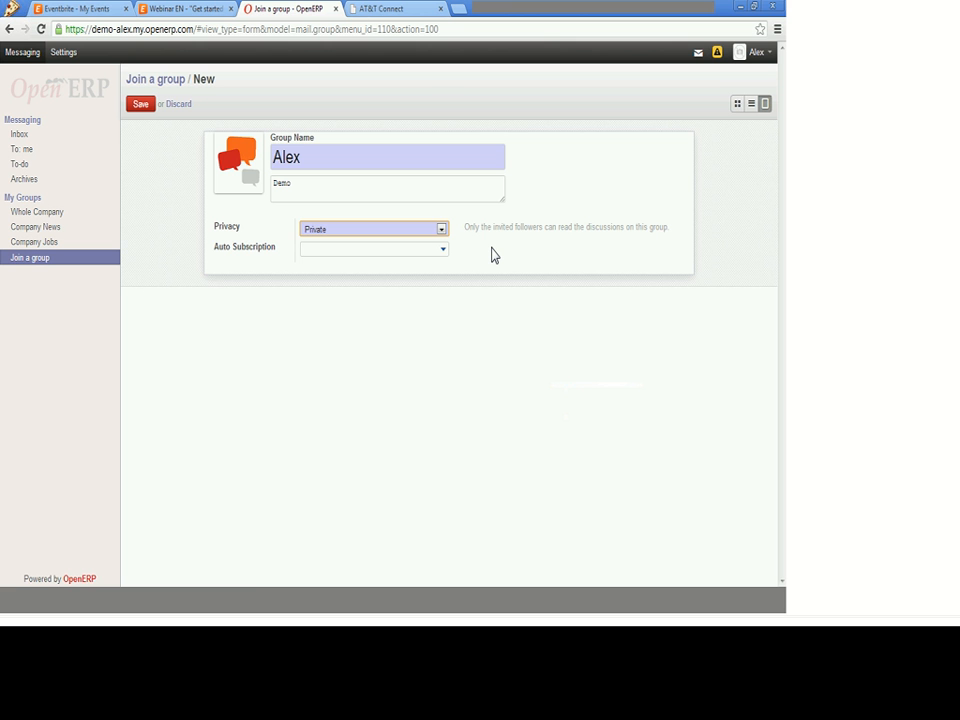
left_click(146, 107)
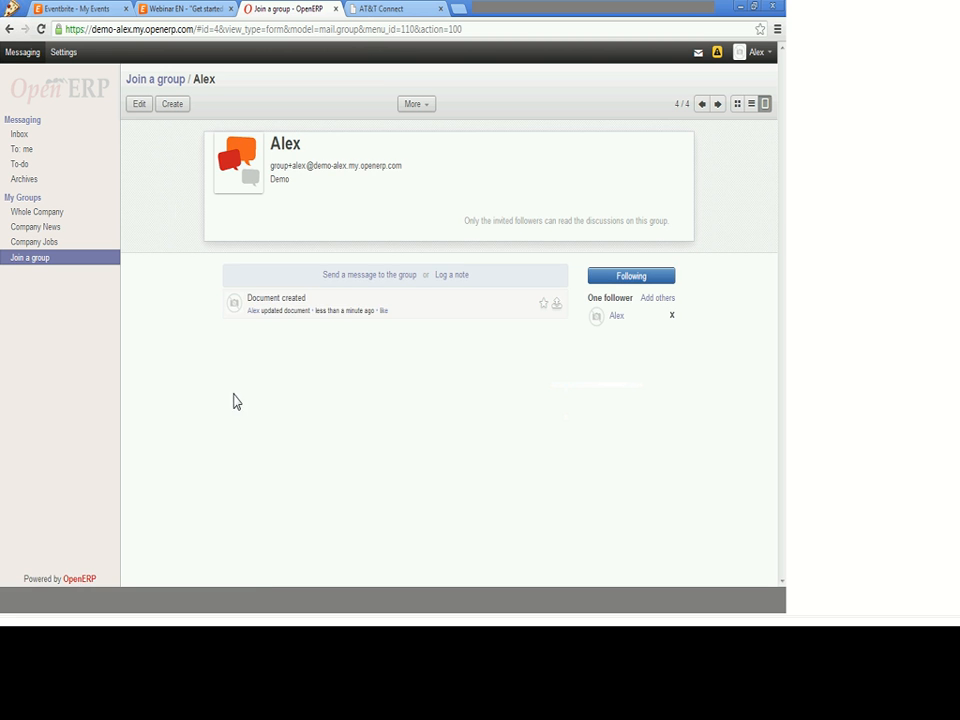
Send the text "This is a message" to the new group's followers
left_click(354, 276)
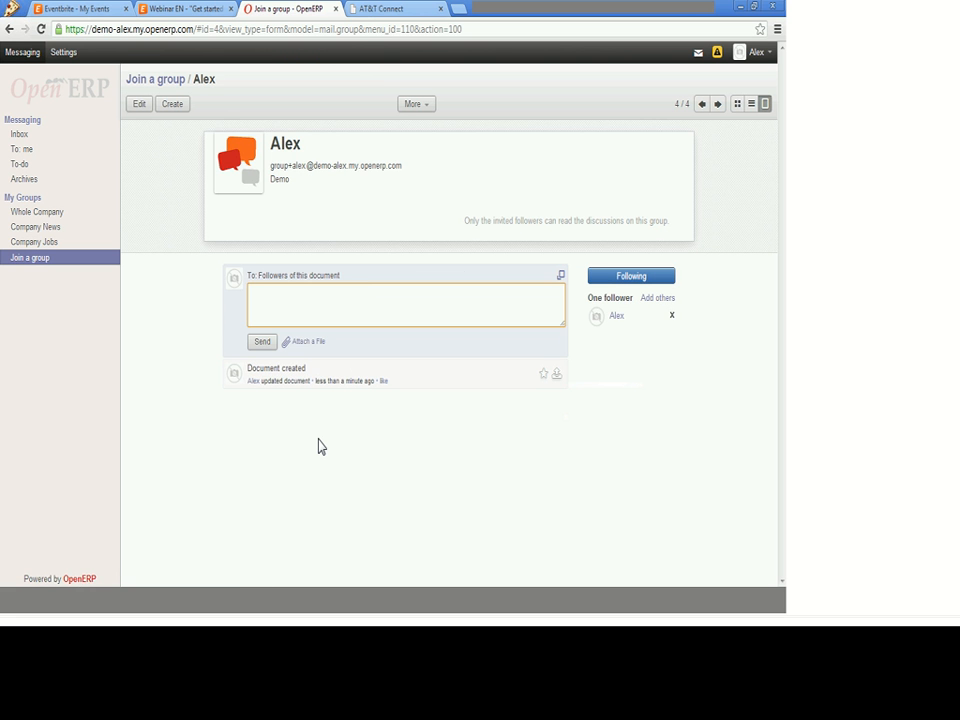
type("This is a message")
left_click(266, 343)
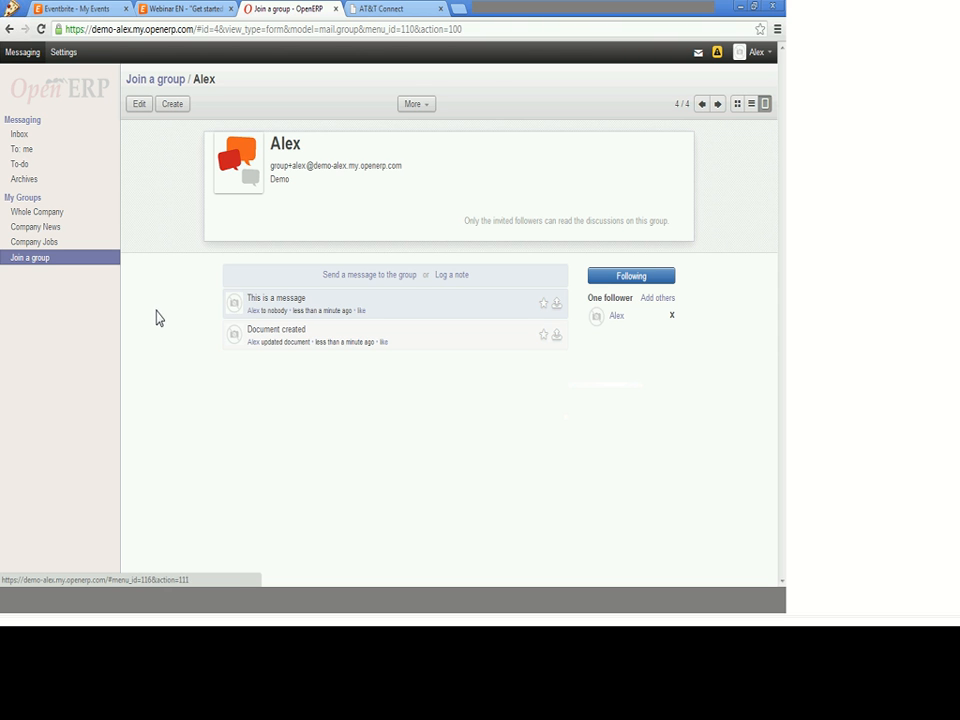
Look through the installable modules, general settings, companies list and users list in the Settings area
left_click(61, 53)
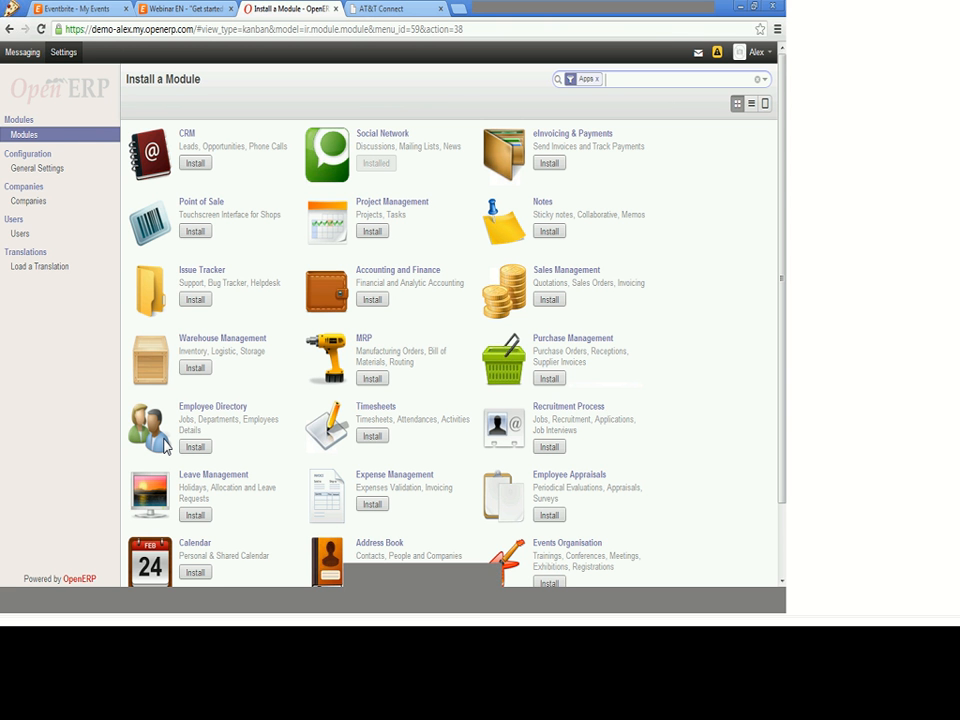
left_click(55, 170)
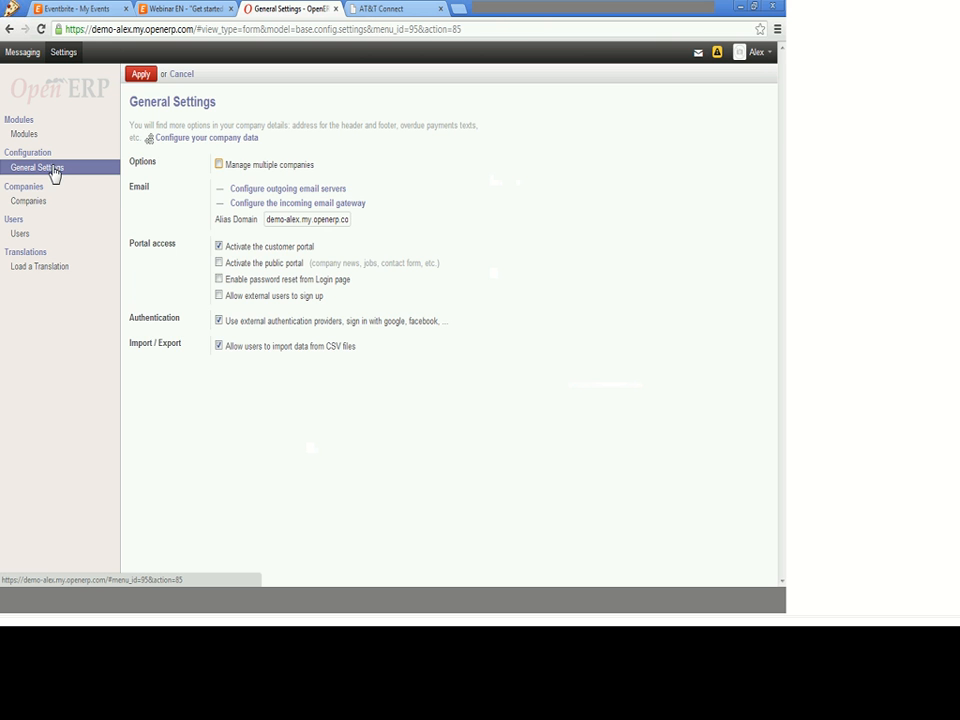
left_click(29, 206)
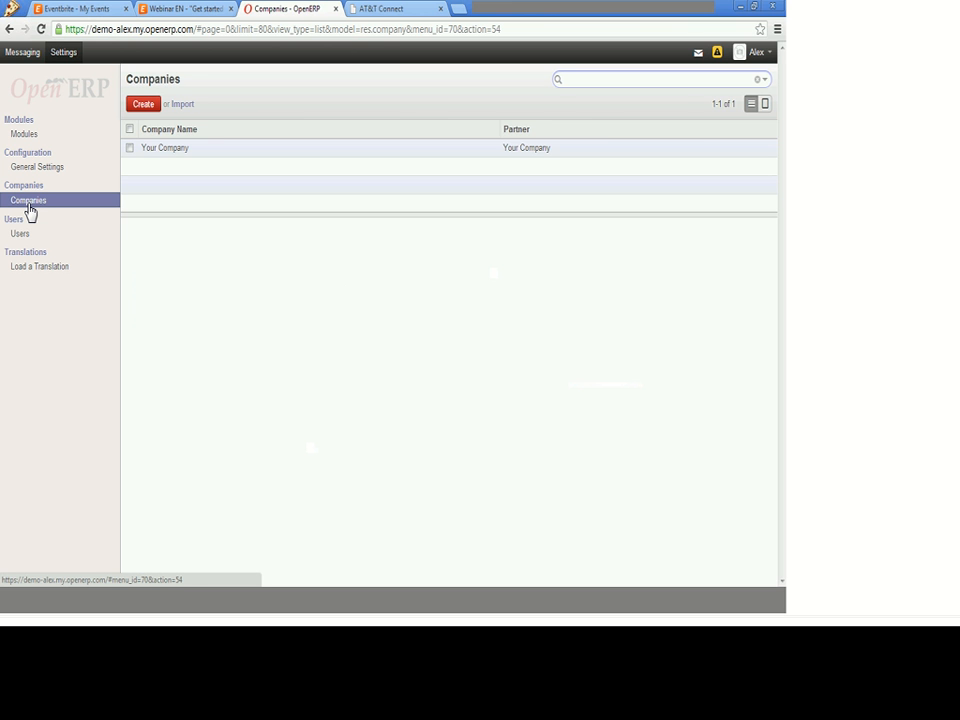
left_click(20, 233)
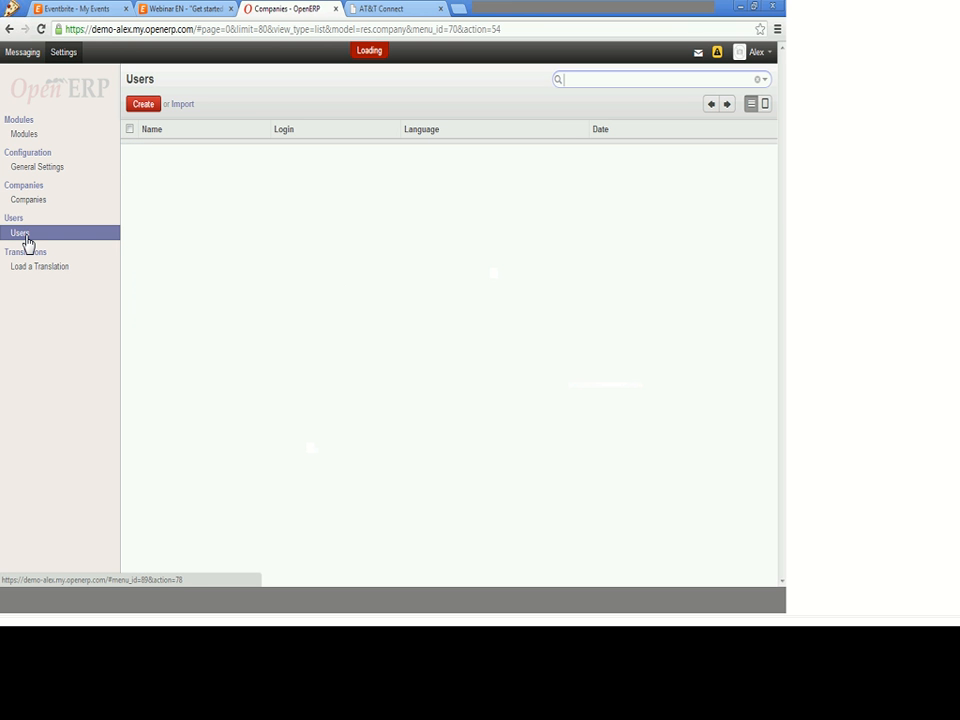
Load the Spanish (AR) / Español (AR) translation and close the language pack confirmation
left_click(28, 268)
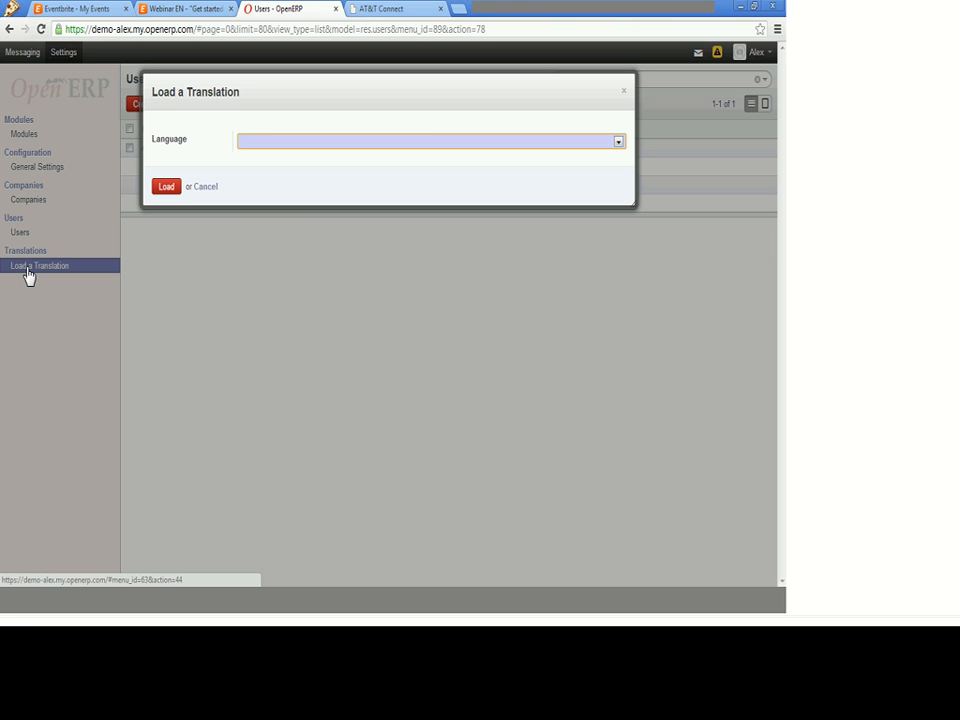
left_click(341, 142)
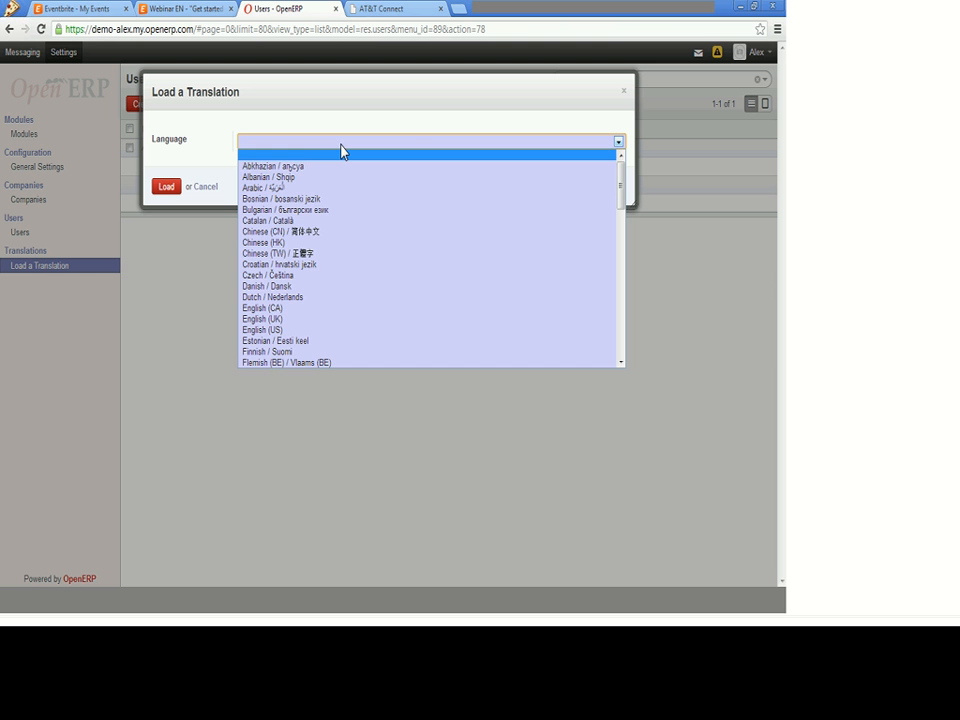
left_click_drag(622, 183, 626, 309)
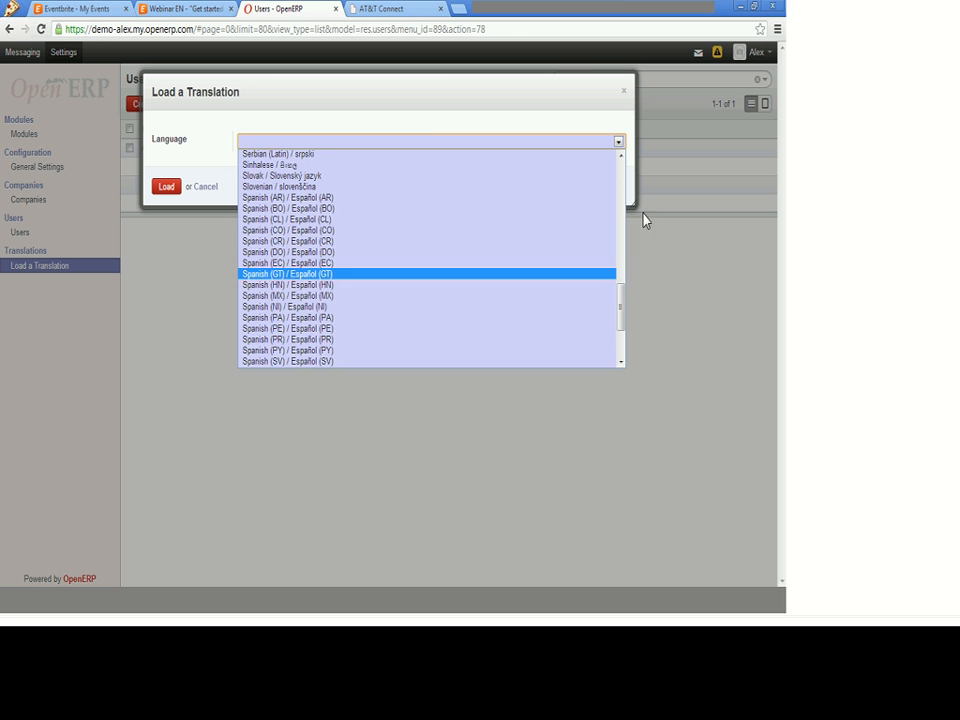
left_click_drag(620, 307, 619, 310)
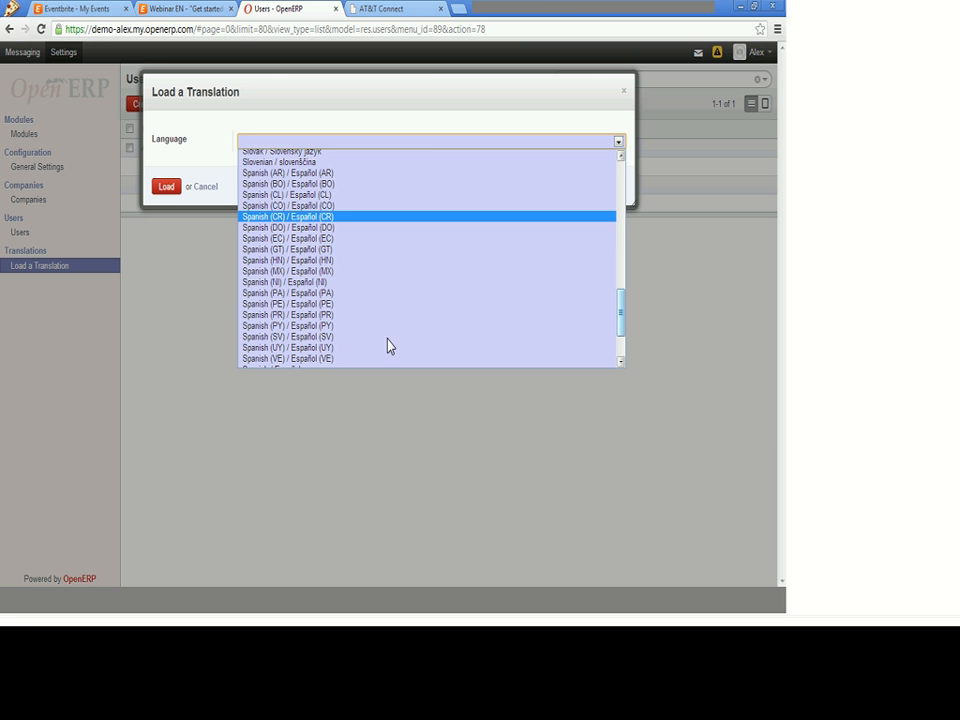
left_click(296, 174)
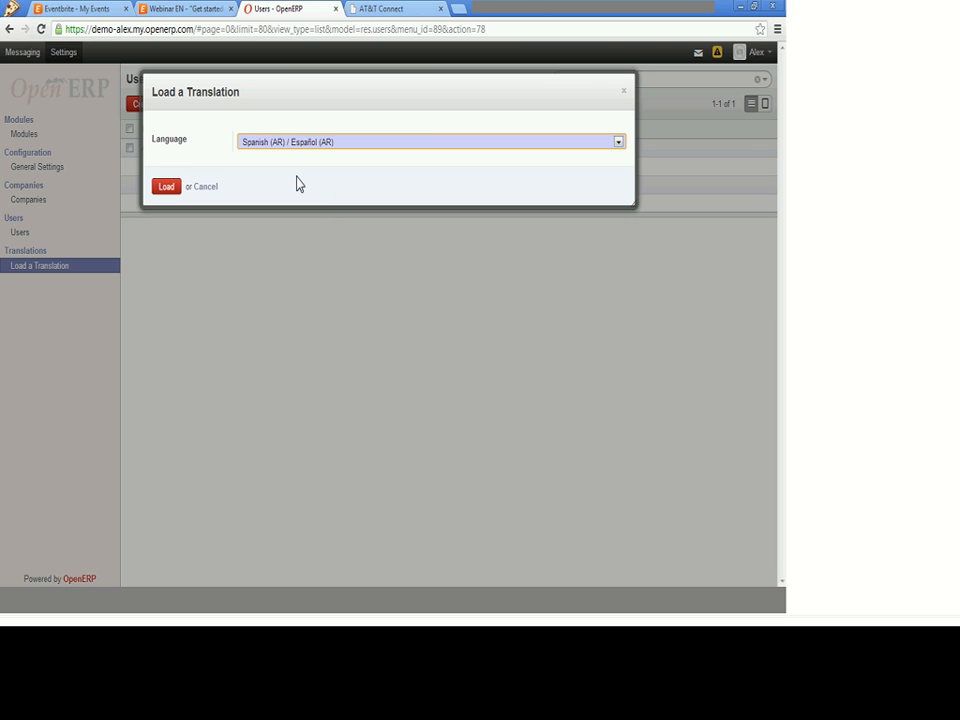
left_click(166, 188)
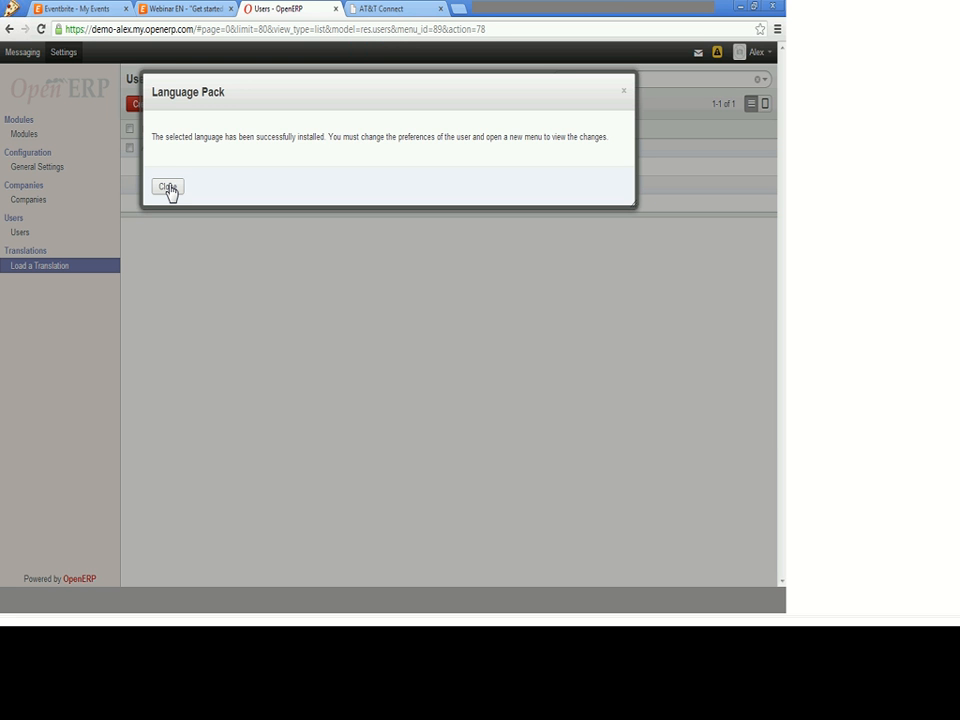
left_click(168, 188)
Set the account's preferred language to Spanish (AR) / Español (AR) and save the preferences
left_click(757, 53)
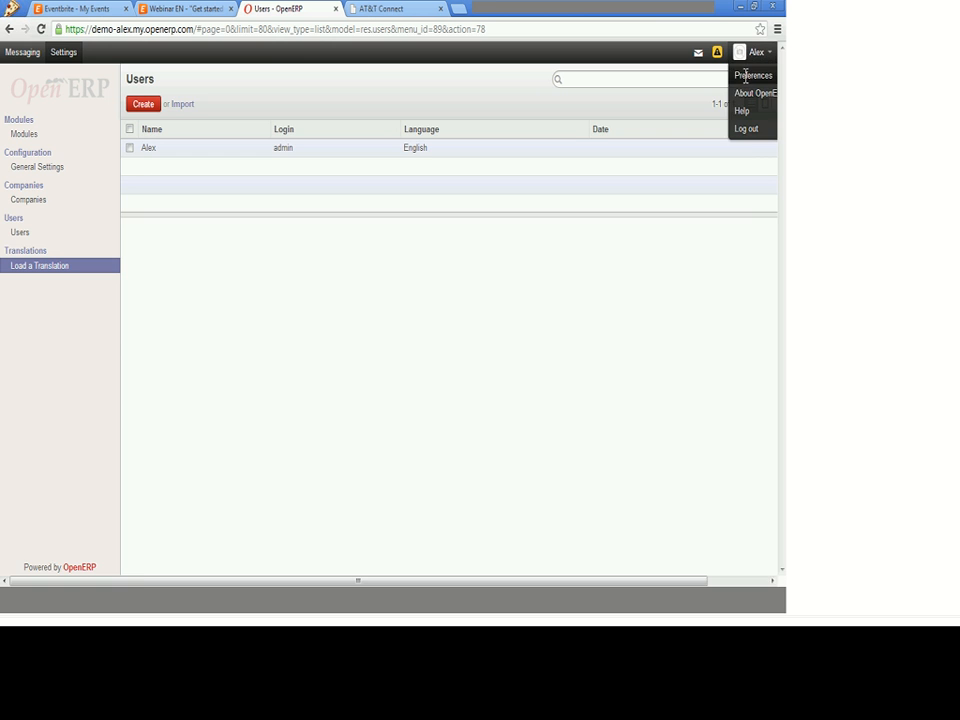
left_click(749, 76)
left_click(266, 193)
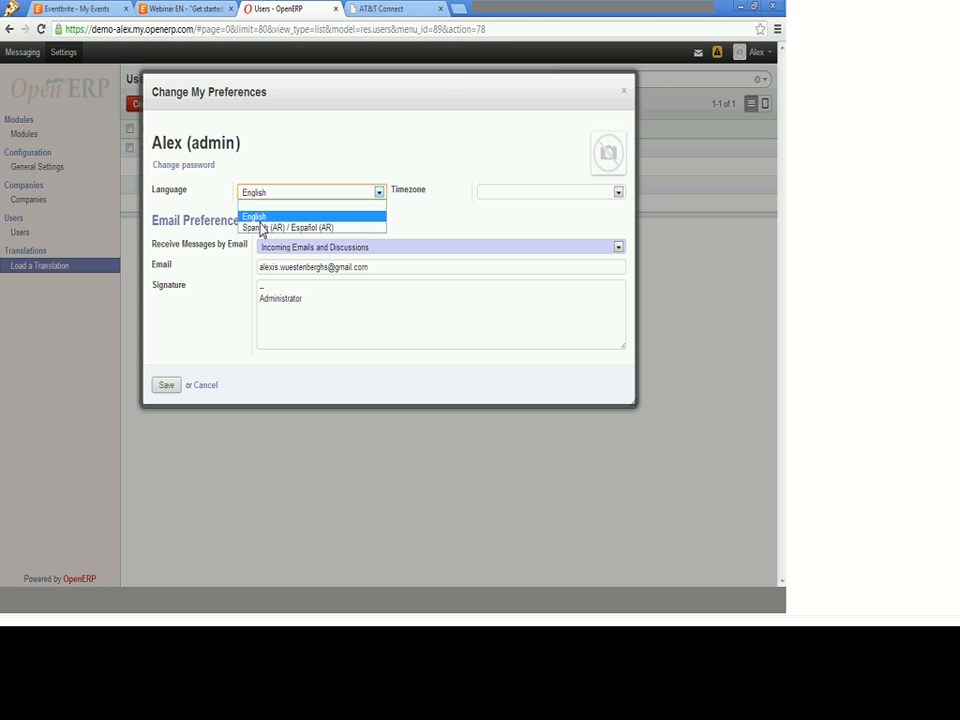
left_click(261, 228)
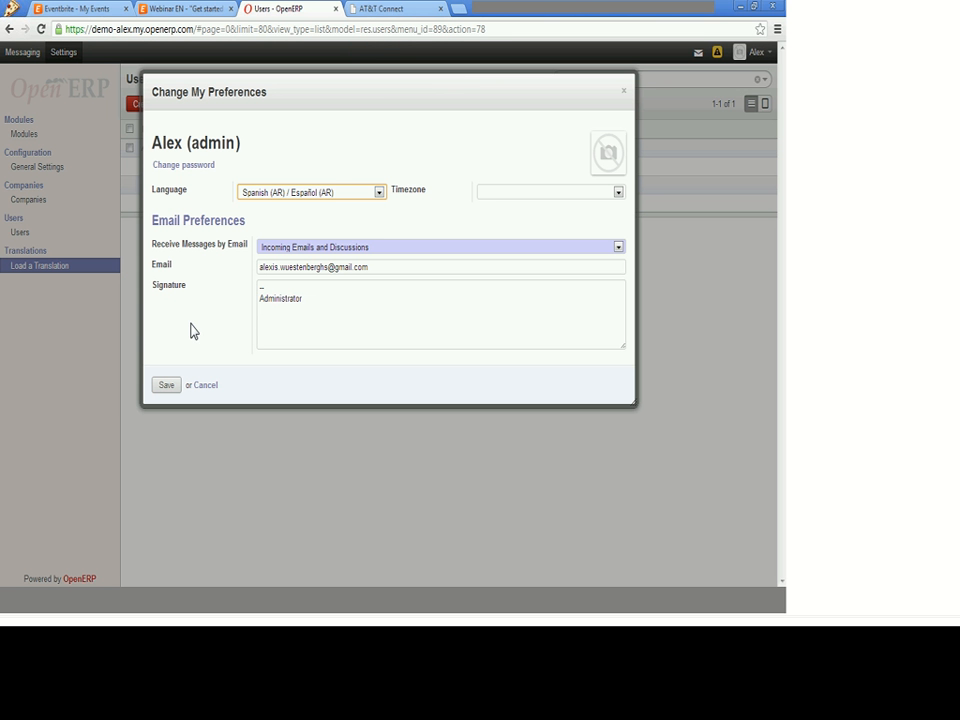
left_click(166, 386)
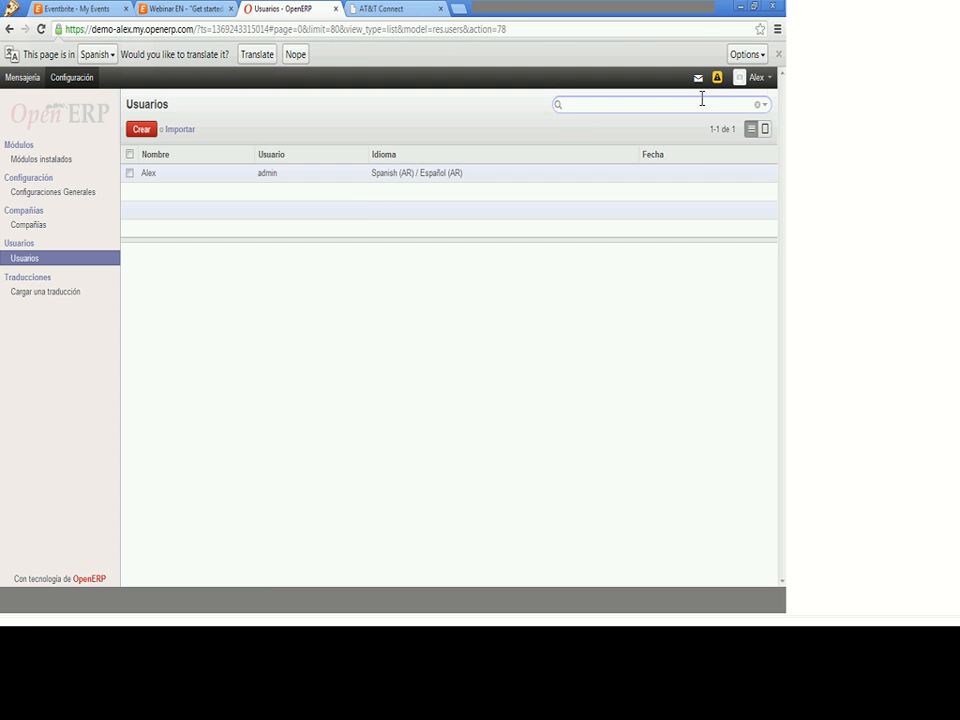
Switch the account's preferred language back to English and save the preferences
left_click(766, 80)
left_click(752, 100)
left_click(262, 218)
left_click(258, 241)
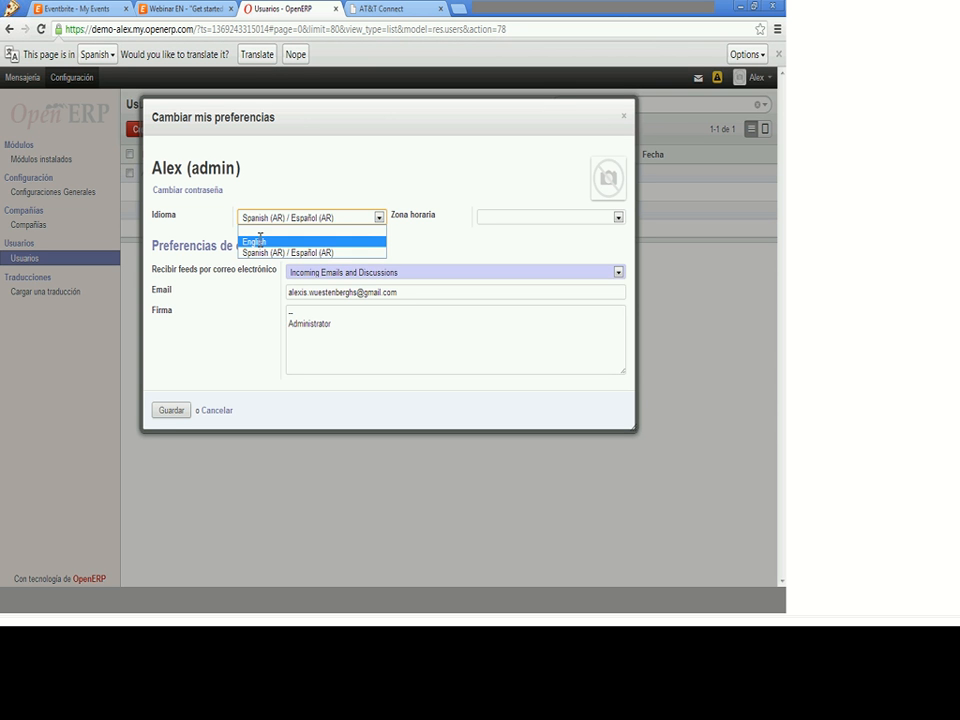
left_click(177, 412)
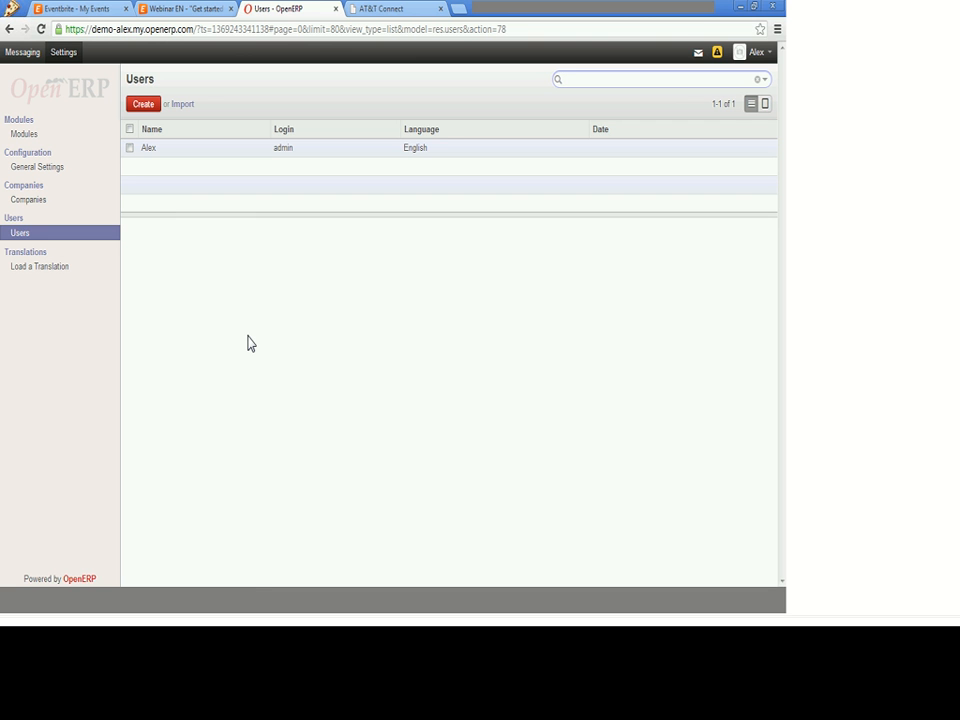
Look through the installable apps in the Modules area, first as tiles and also as a list
left_click(28, 136)
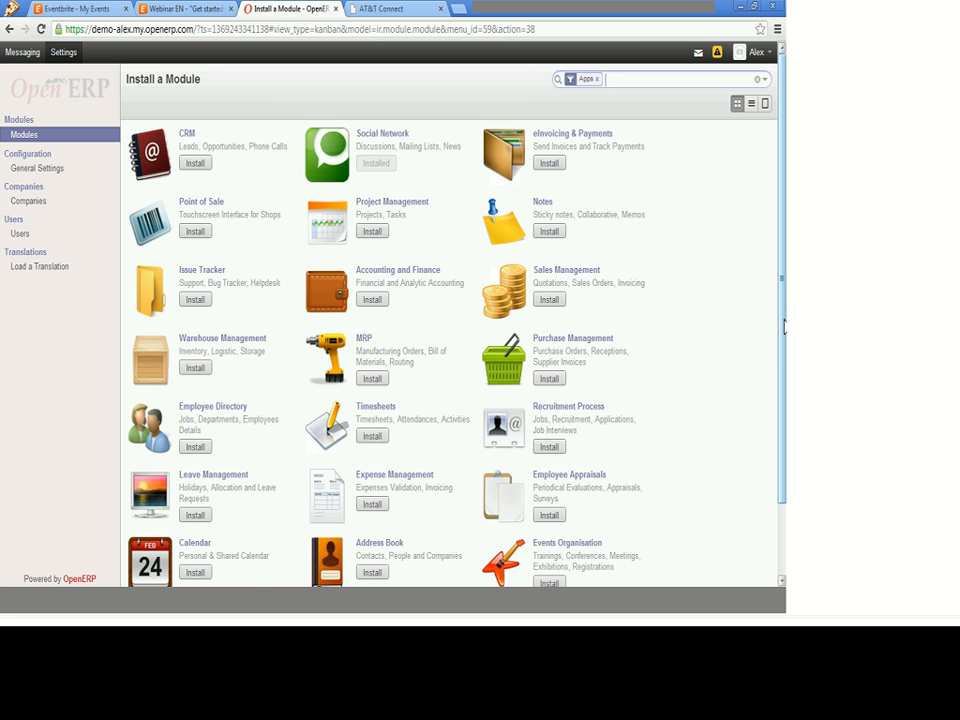
scroll(785, 325, "down", 1)
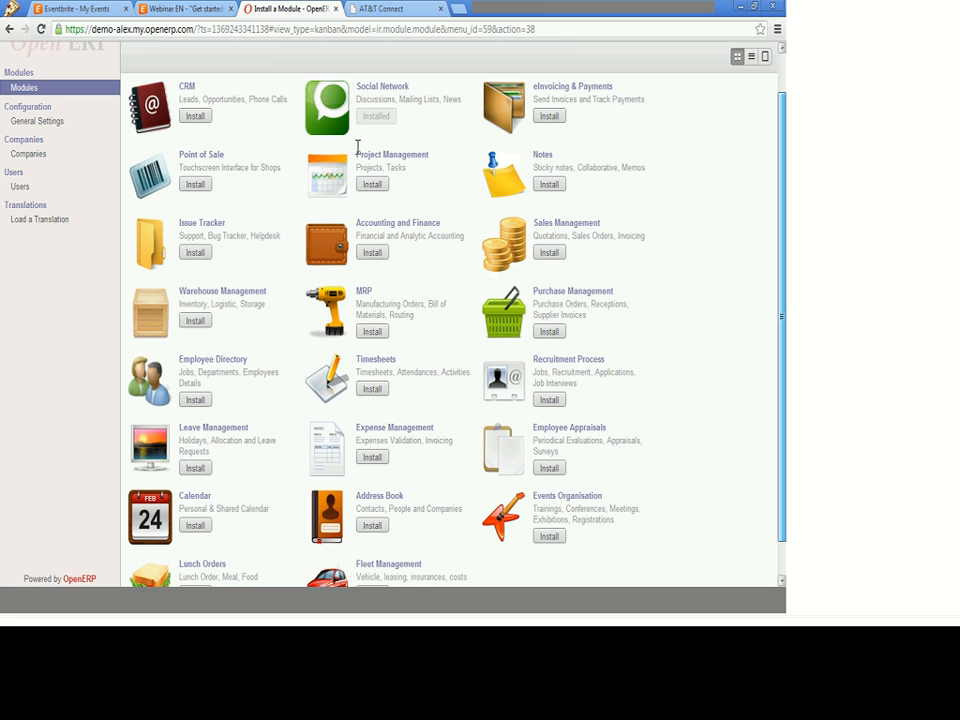
scroll(357, 148, "up", 2)
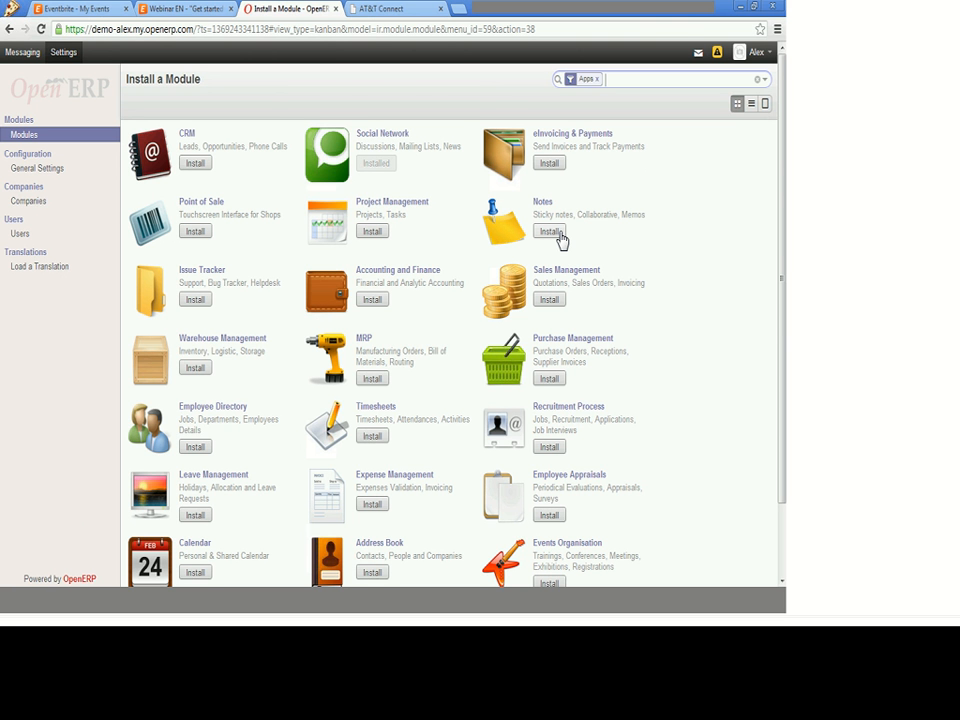
left_click(752, 106)
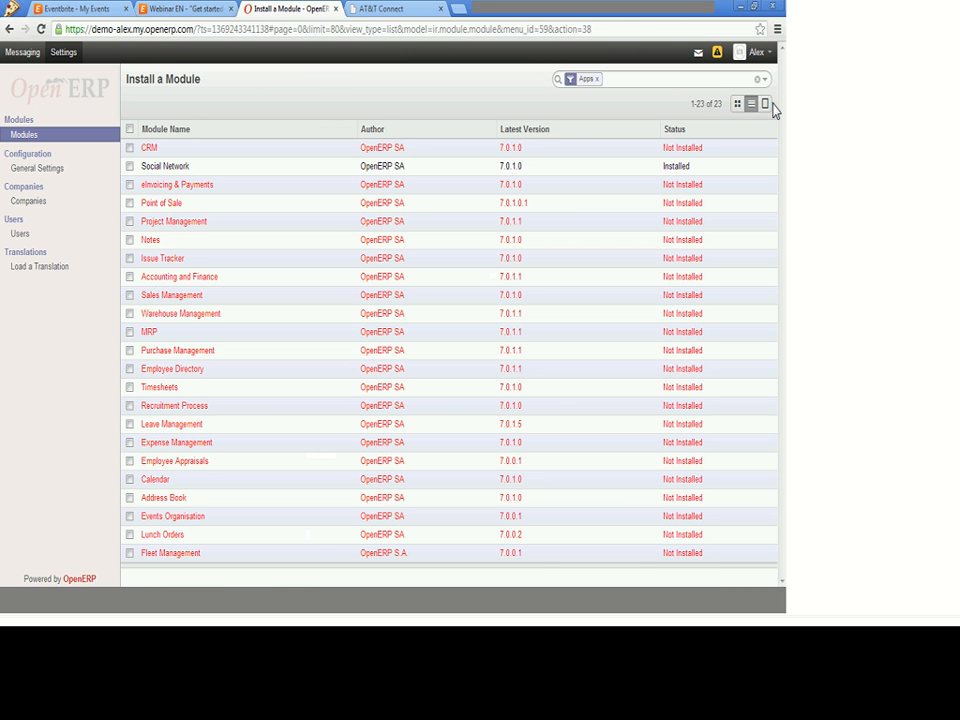
Read the CRM module's description in the form view and return to the tile view of modules
left_click(764, 105)
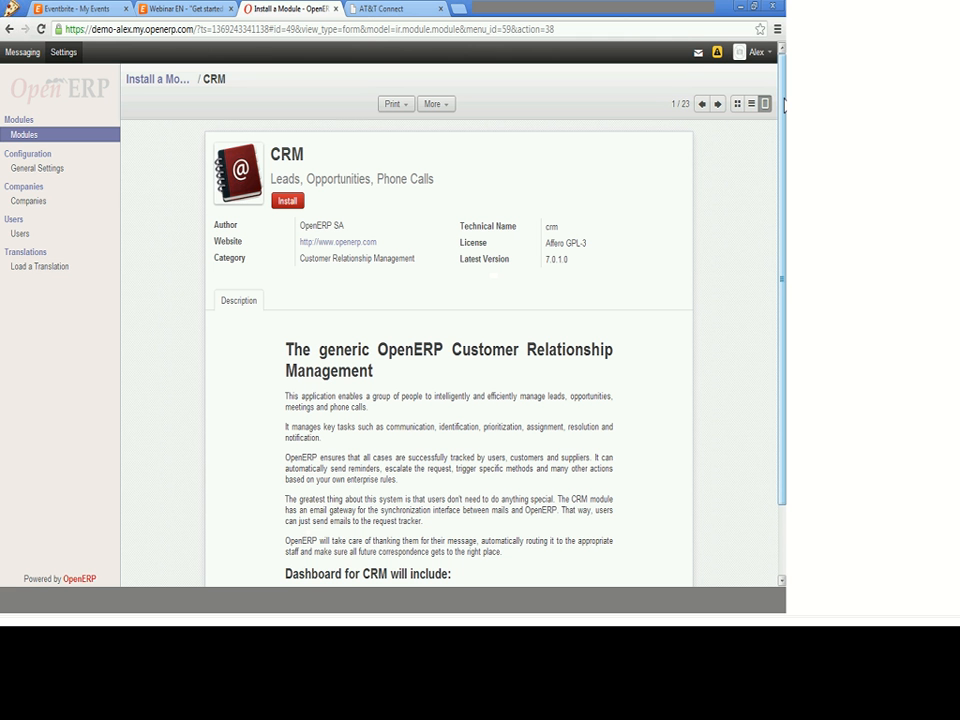
left_click_drag(785, 105, 786, 138)
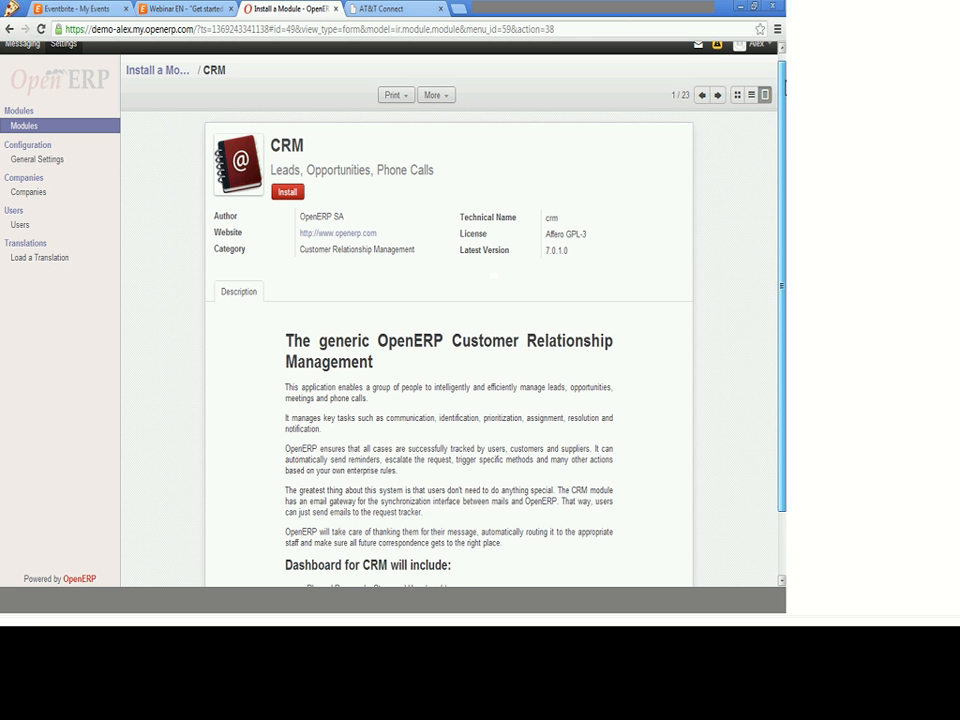
scroll(785, 88, "up", 1)
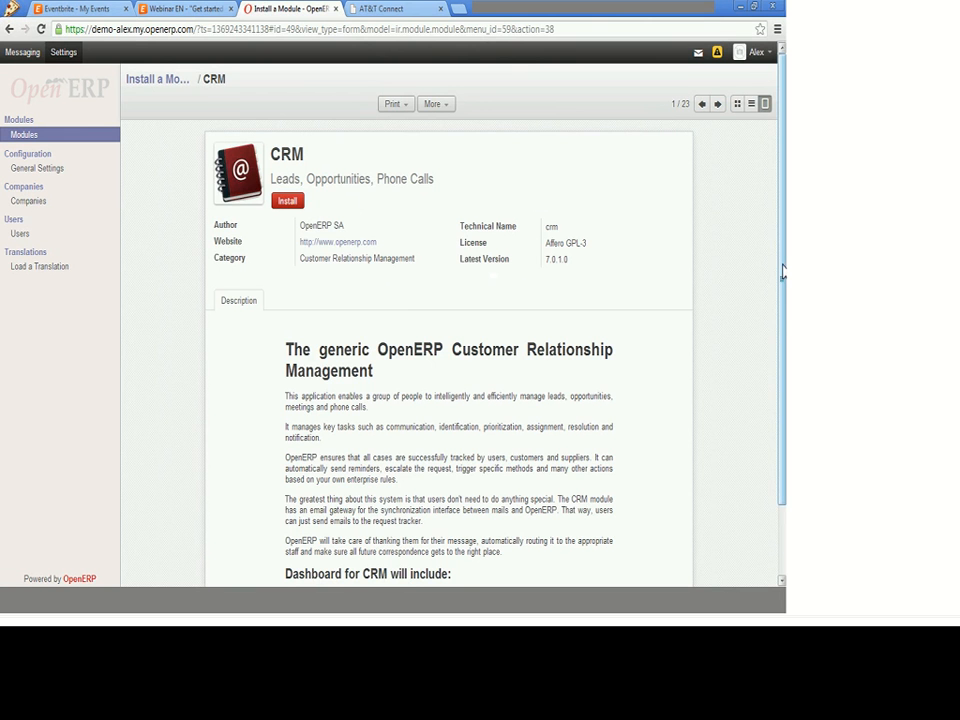
left_click_drag(782, 270, 779, 380)
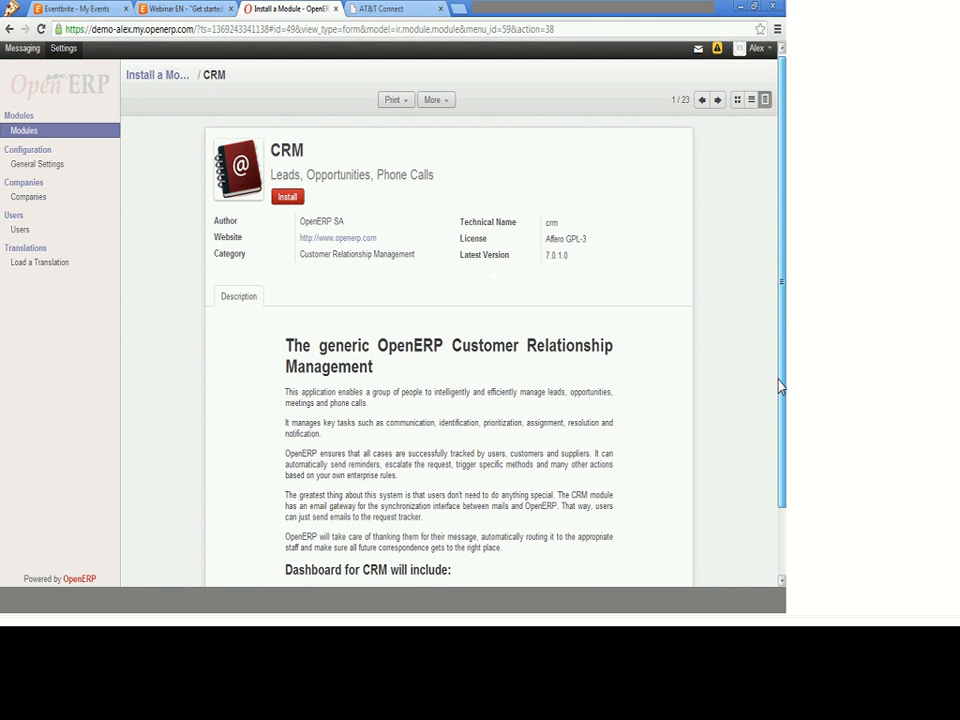
scroll(780, 386, "down", 2)
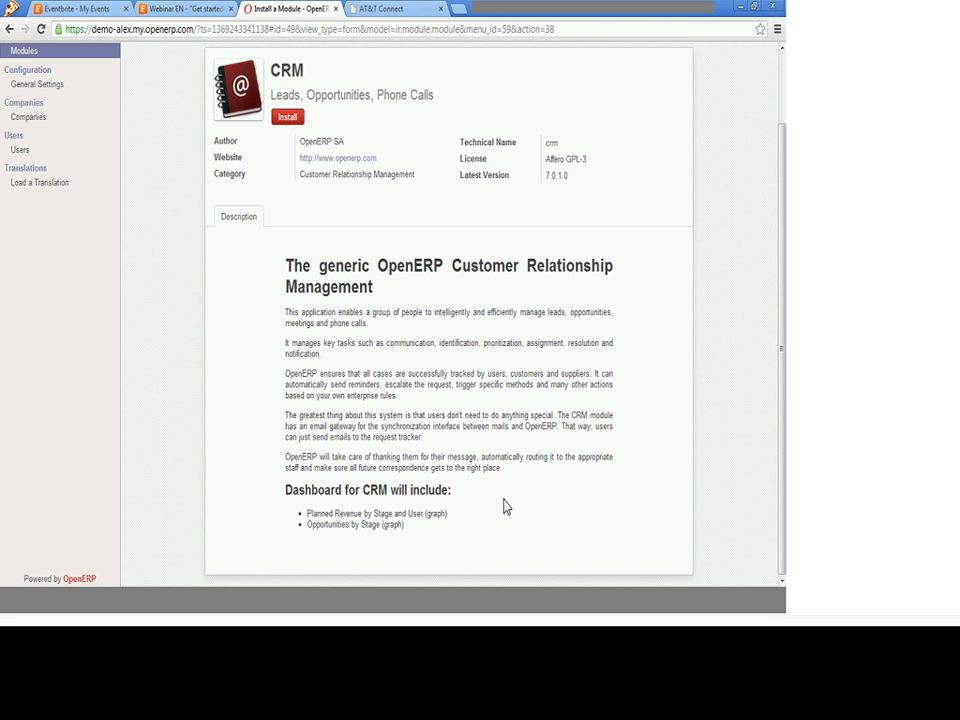
scroll(784, 313, "up", 2)
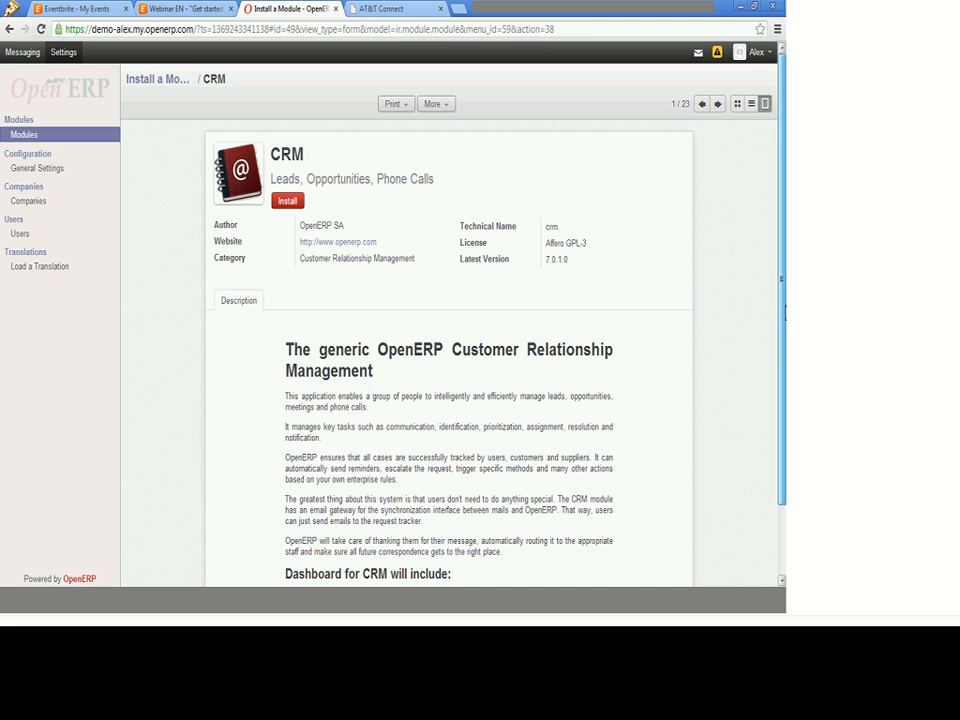
left_click(739, 105)
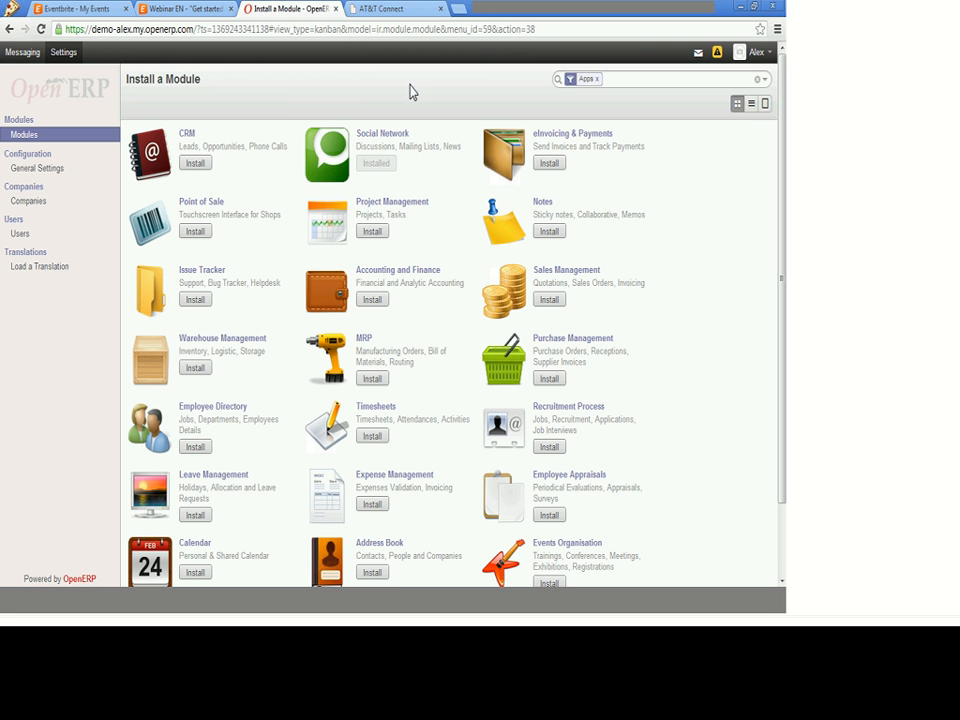
Replace the Apps filter with the Installed filter and look through the installed modules
left_click(597, 80)
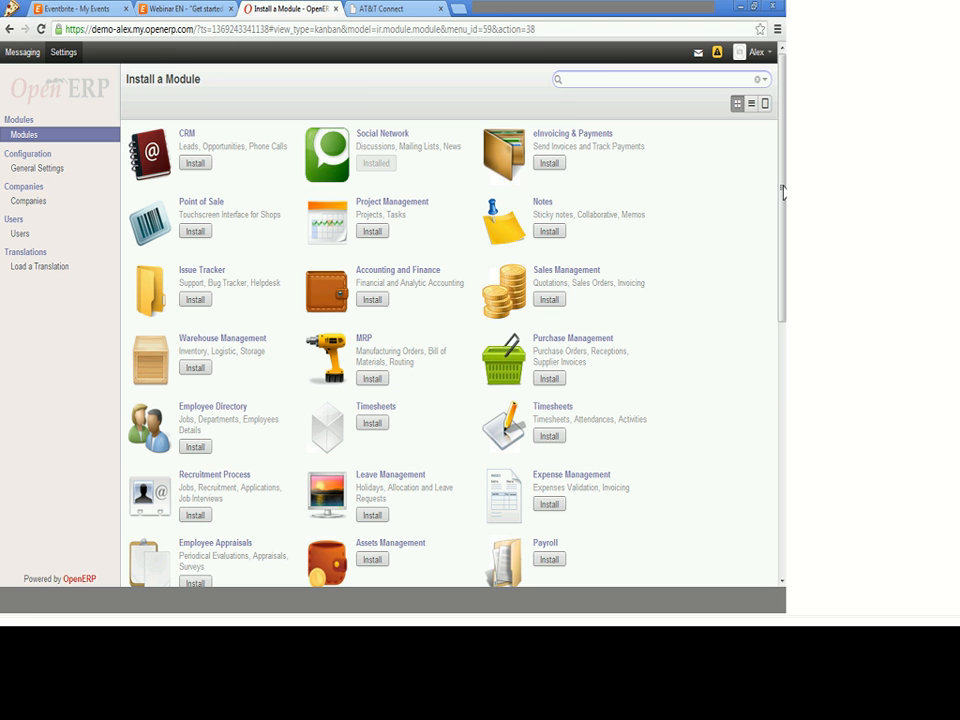
left_click(766, 80)
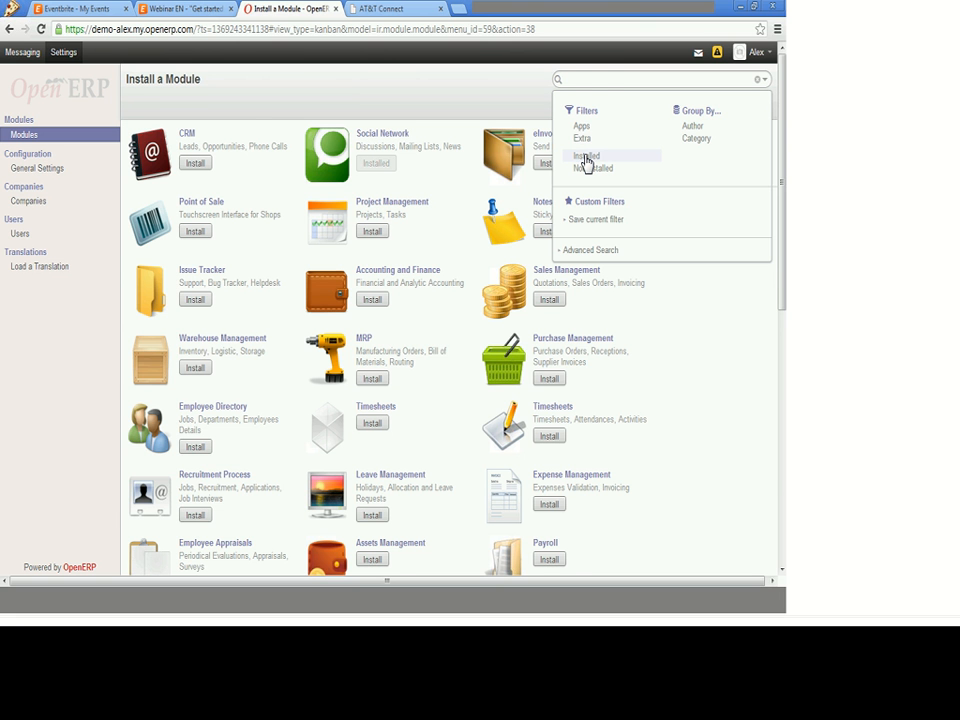
left_click(586, 157)
left_click(492, 78)
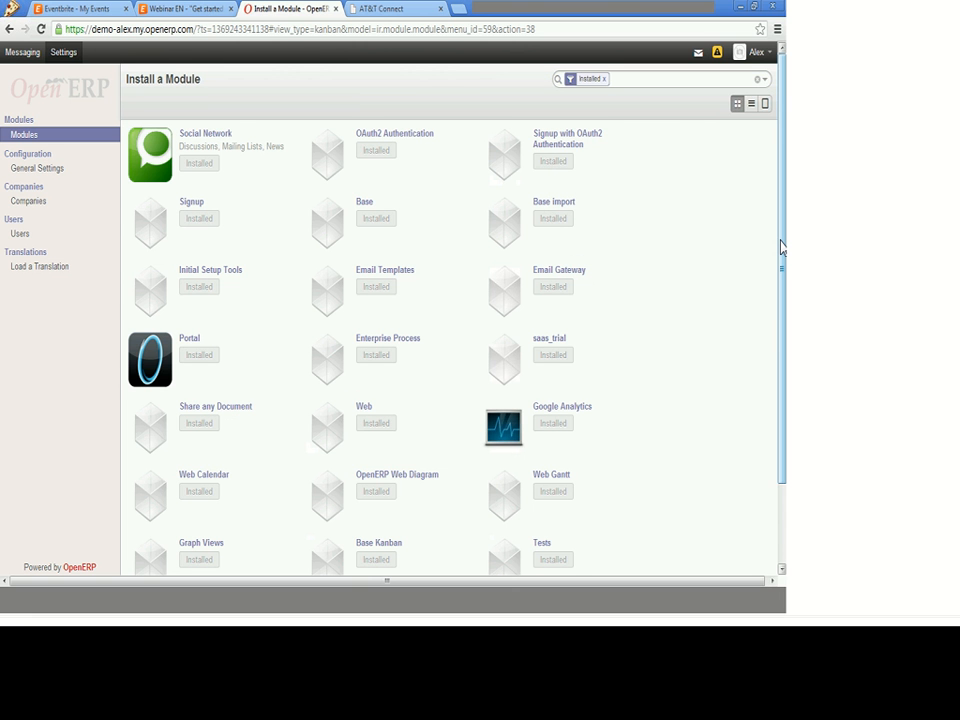
scroll(781, 247, "down", 1)
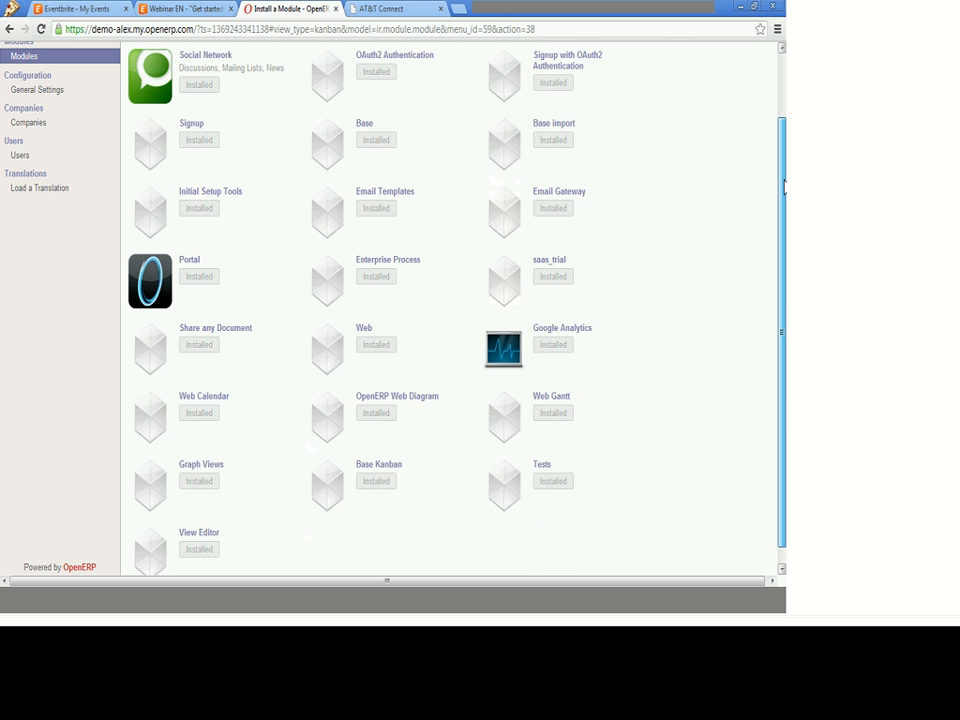
scroll(451, 289, "up", 1)
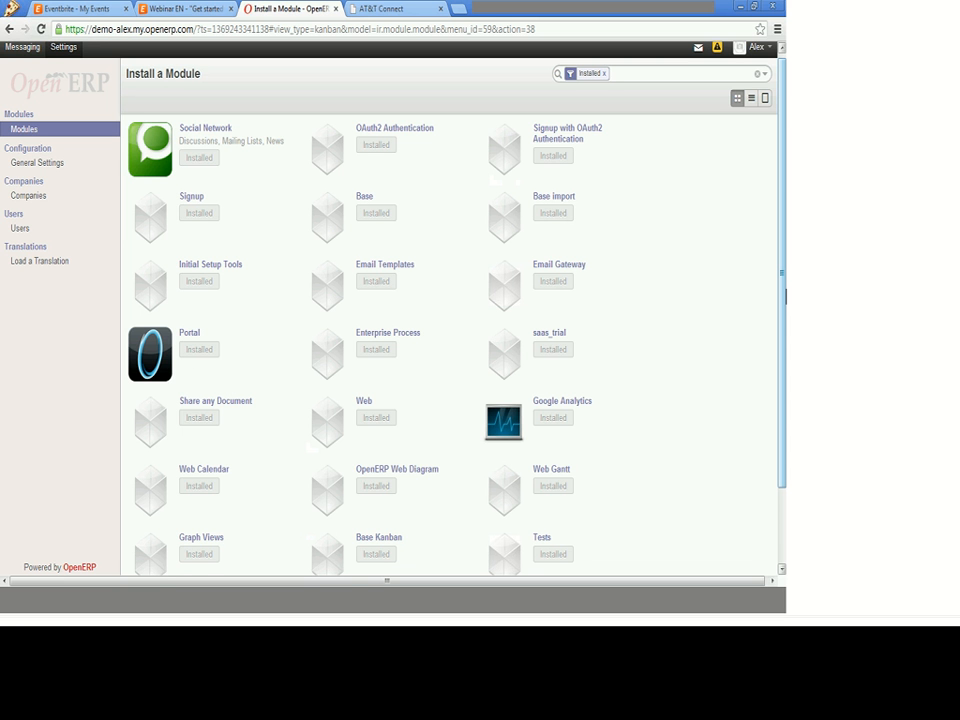
scroll(785, 295, "down", 2)
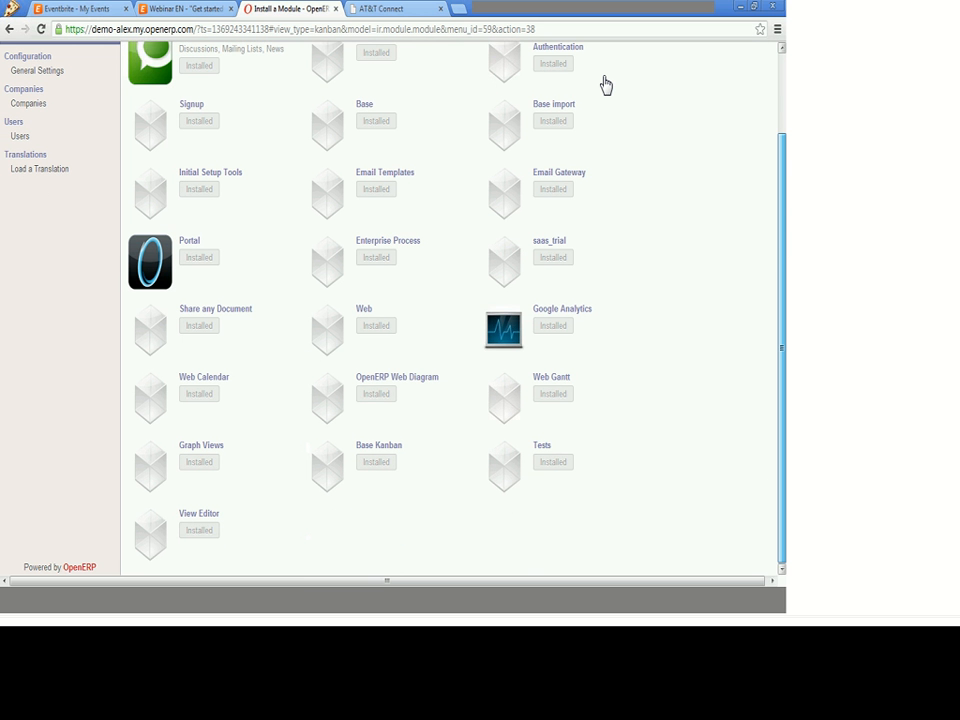
scroll(606, 85, "up", 3)
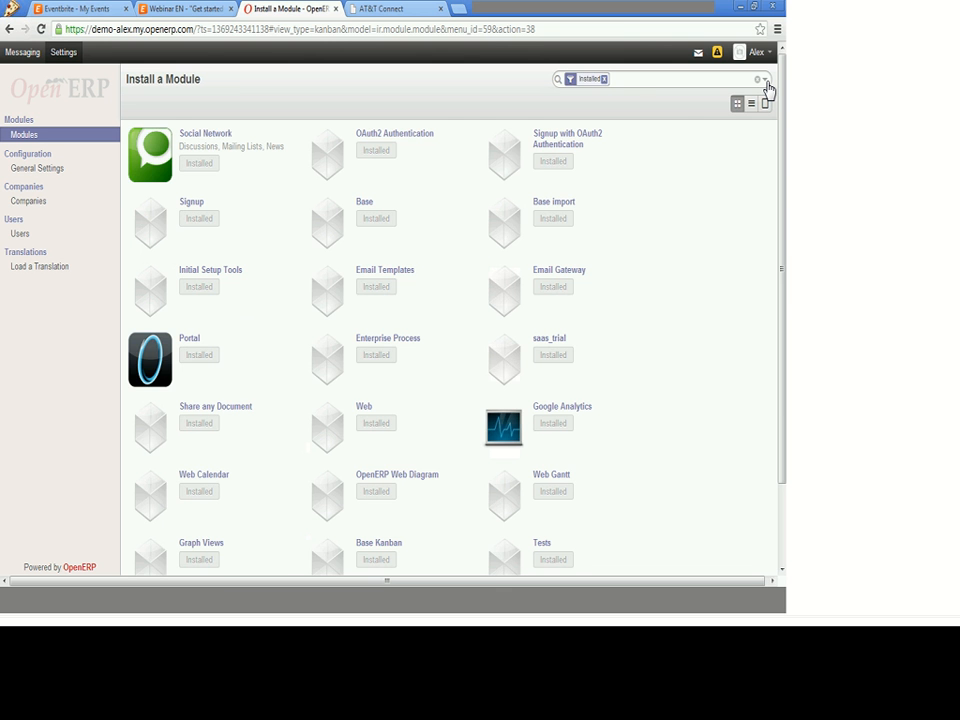
Replace the Installed filter with Not Installed and show the matching modules as a list
left_click(764, 79)
left_click(587, 156)
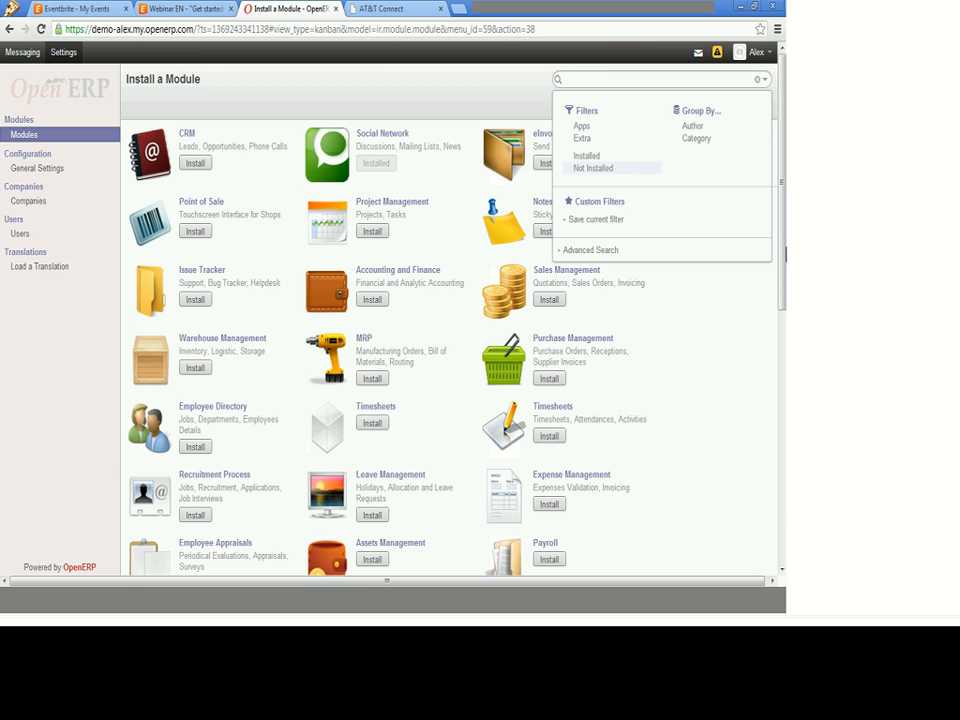
scroll(754, 112, "down", 3)
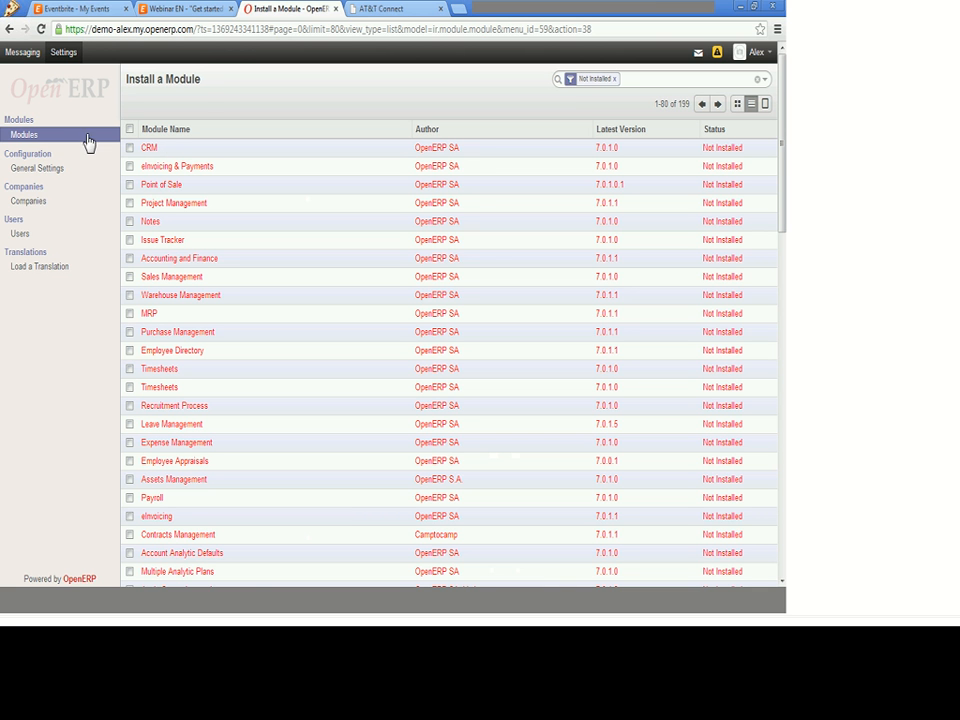
Enable Technical Features in the administrator user's access rights and save the user record
left_click(24, 236)
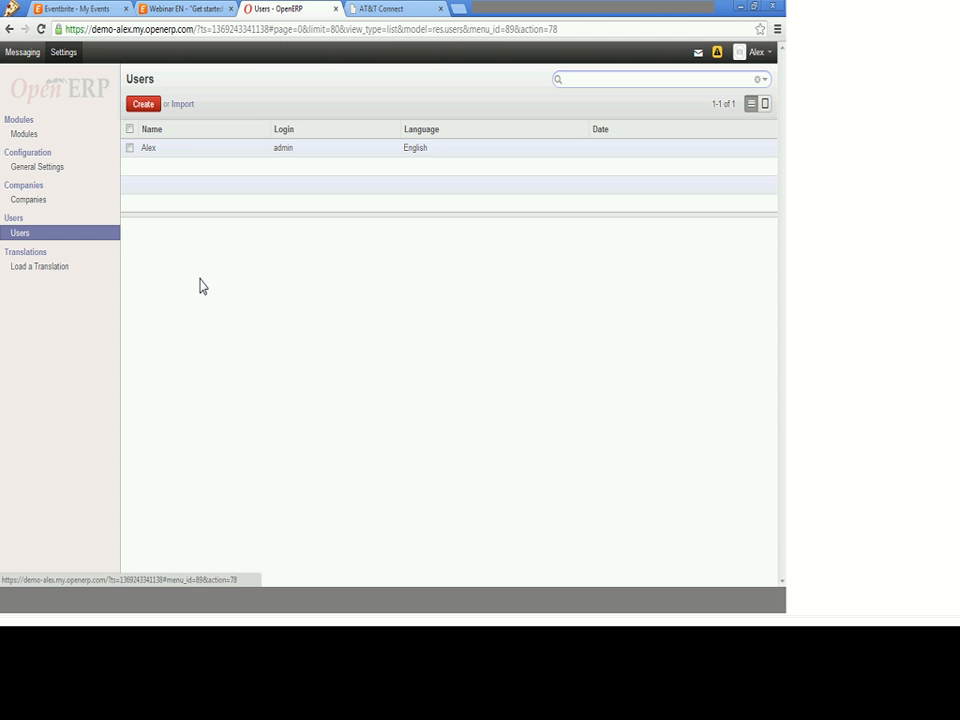
left_click(149, 150)
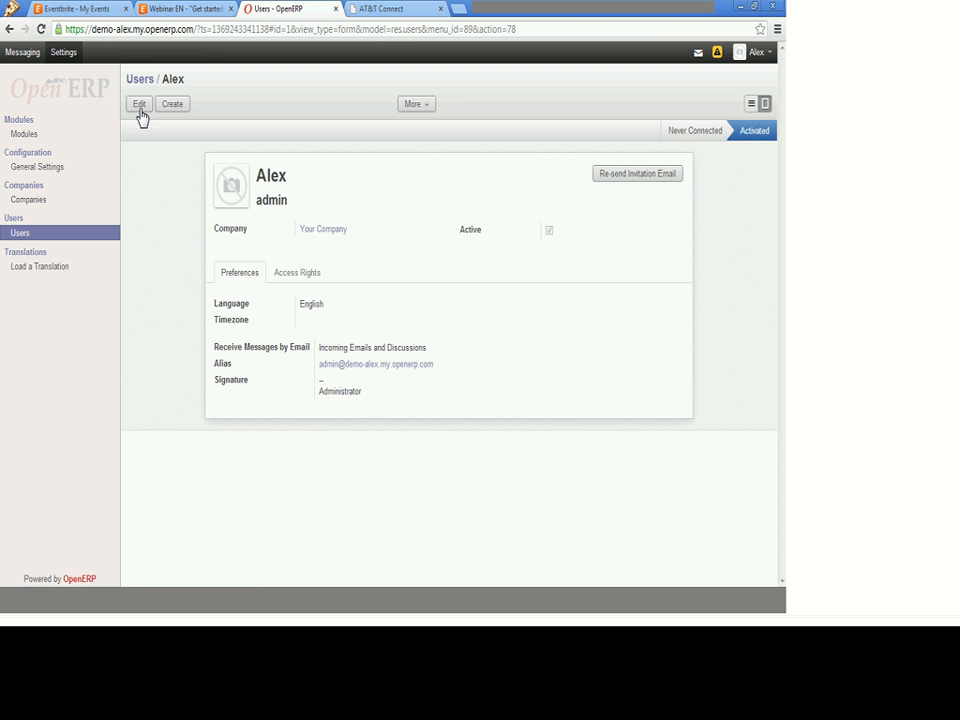
left_click(140, 106)
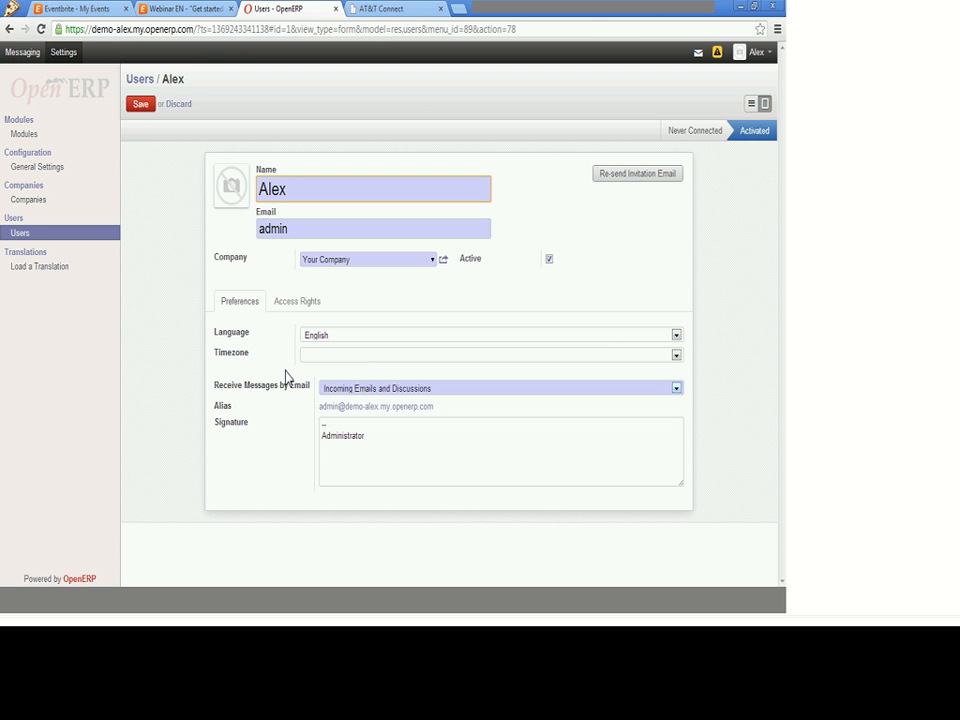
left_click(297, 305)
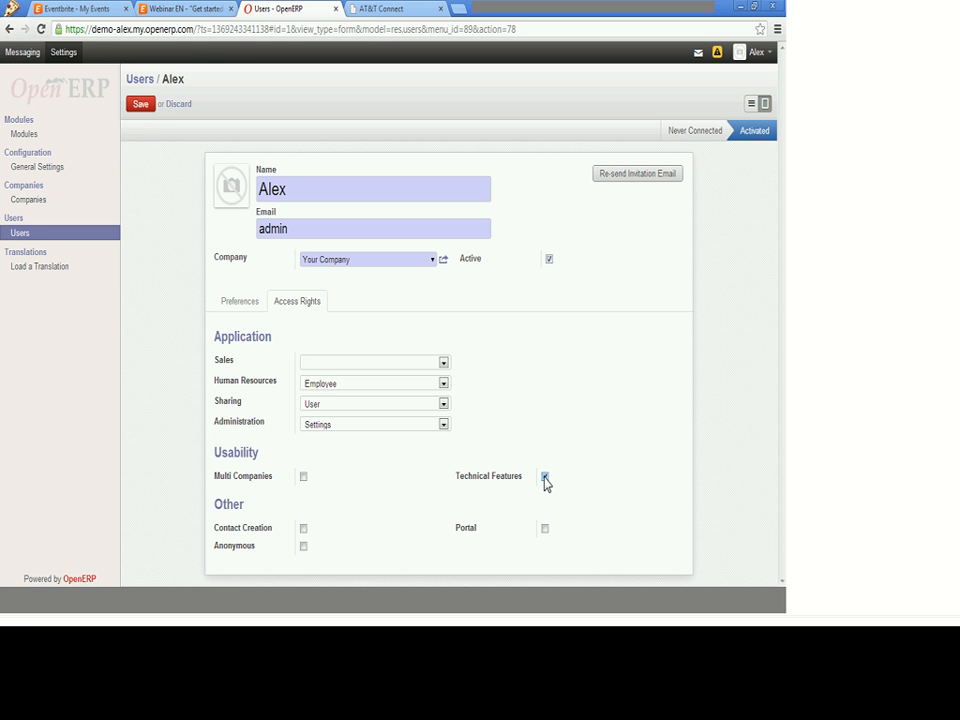
left_click(141, 107)
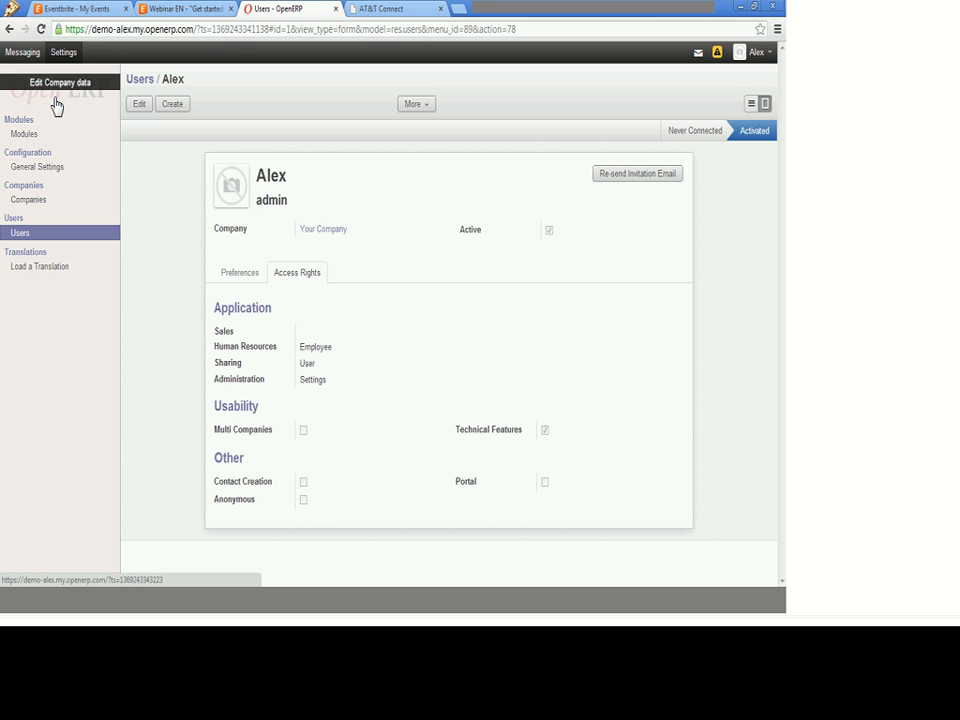
Reload the interface and look through the extended Settings menu, including the list of user groups
left_click(57, 105)
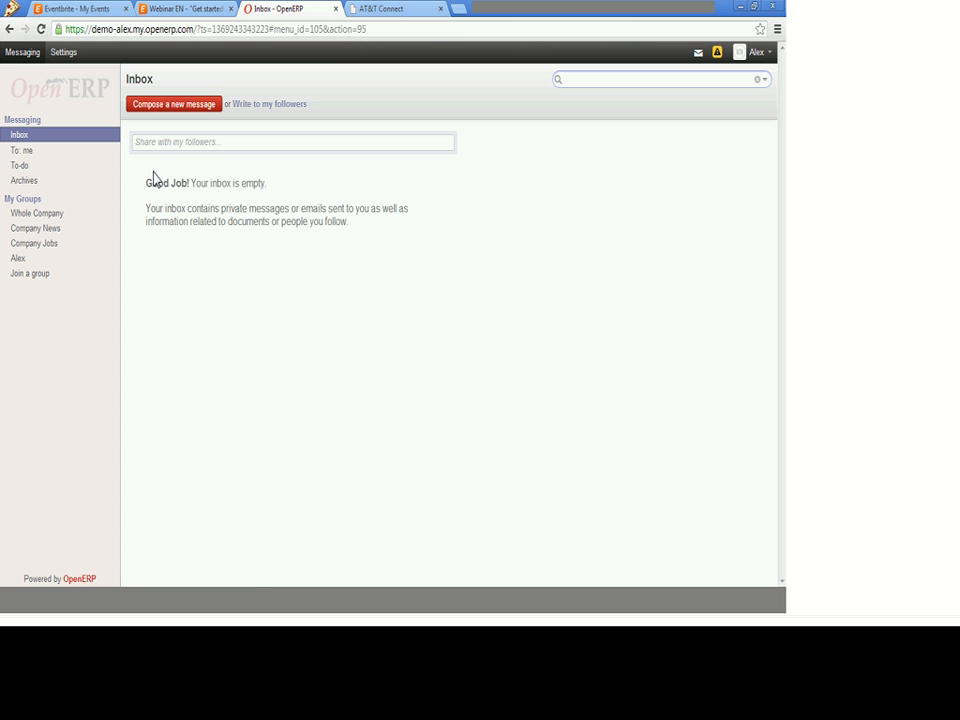
left_click(64, 54)
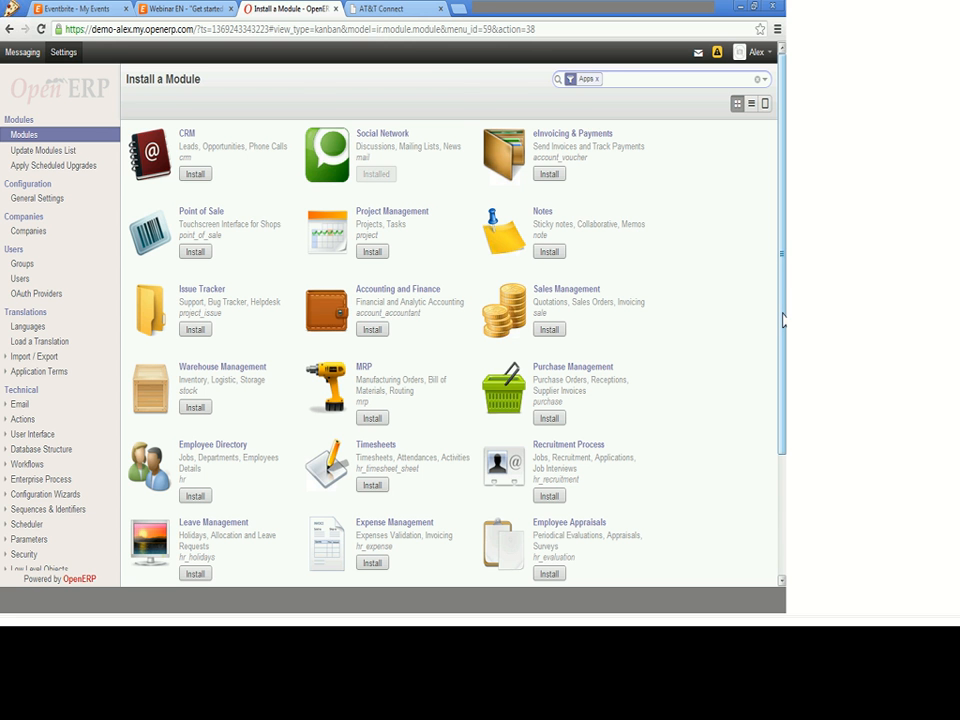
scroll(25, 305, "down", 1)
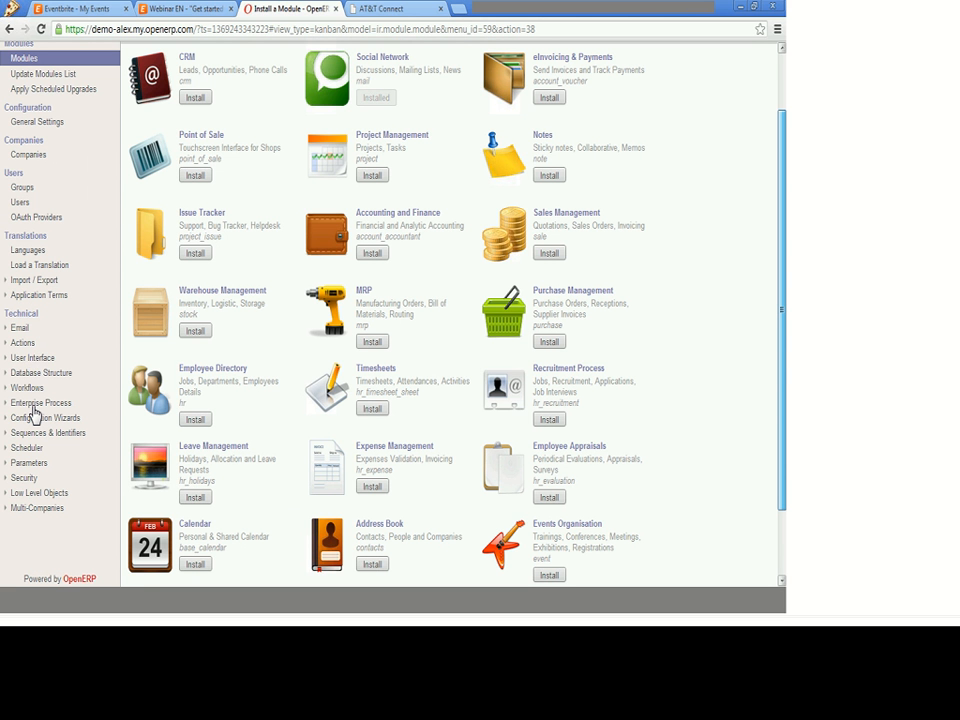
scroll(733, 326, "down", 1)
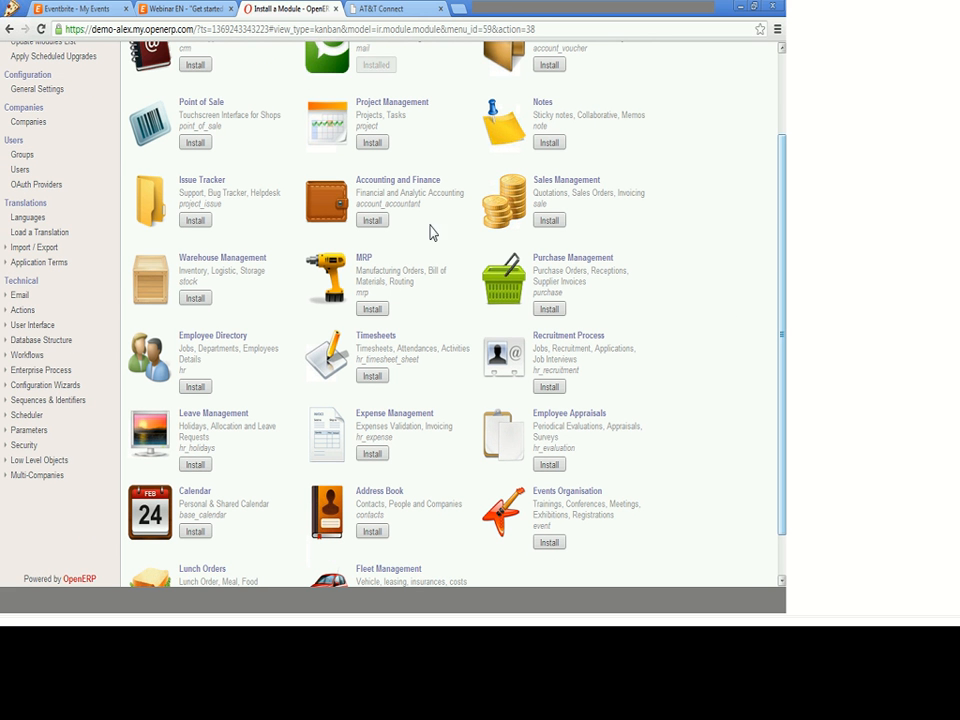
scroll(17, 273, "up", 3)
left_click(18, 266)
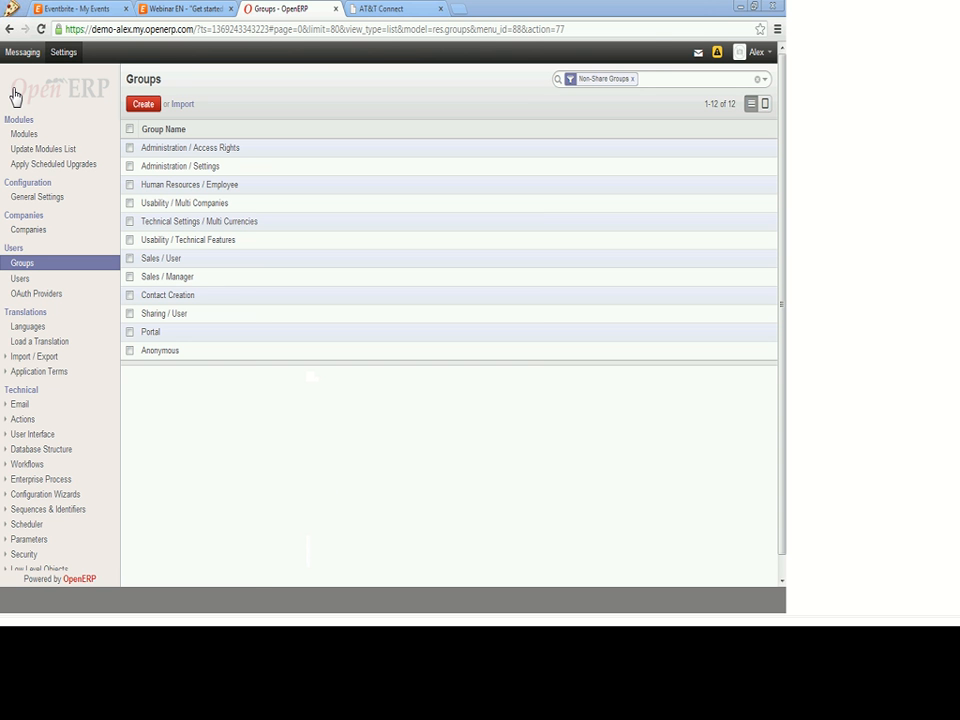
Install the CRM module from the Modules area
left_click(25, 134)
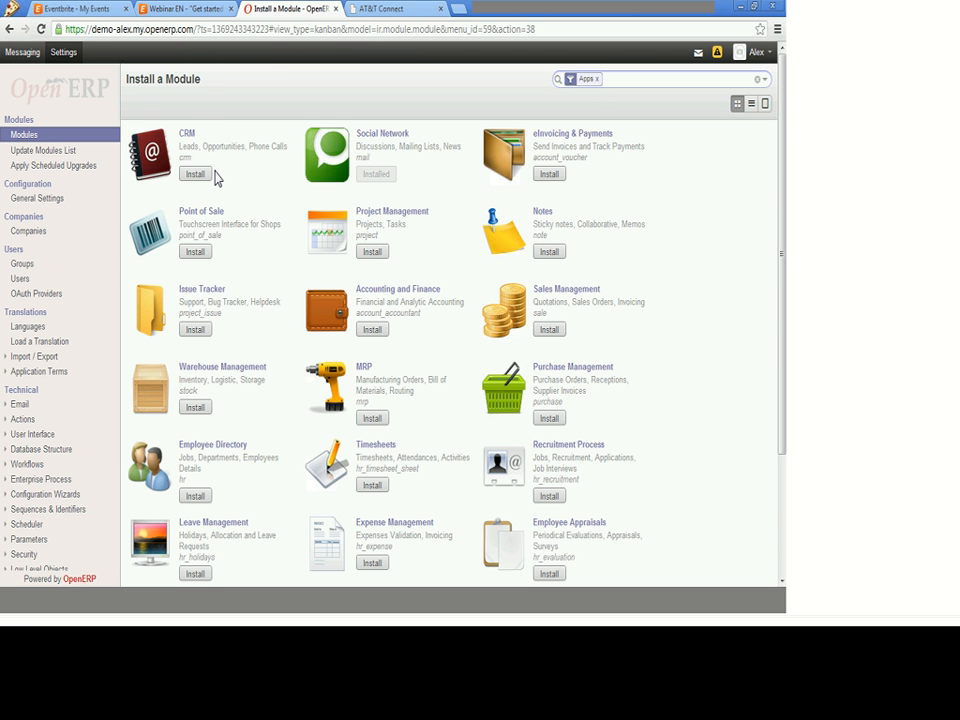
left_click(195, 175)
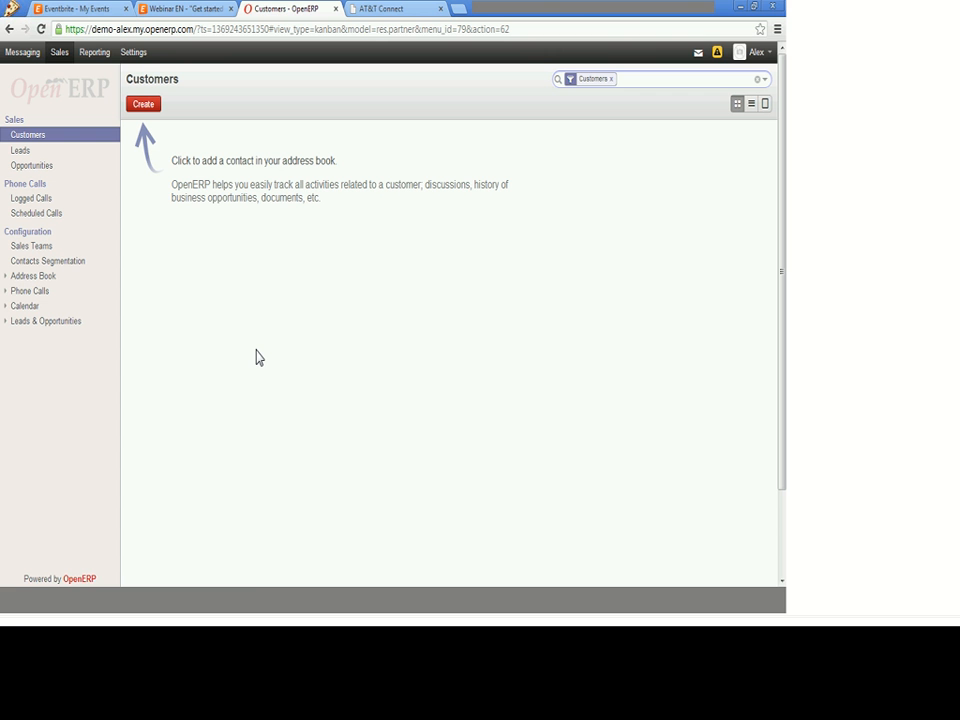
Look over the Sales area and the Reporting dashboard, then return to Sales
left_click(61, 55)
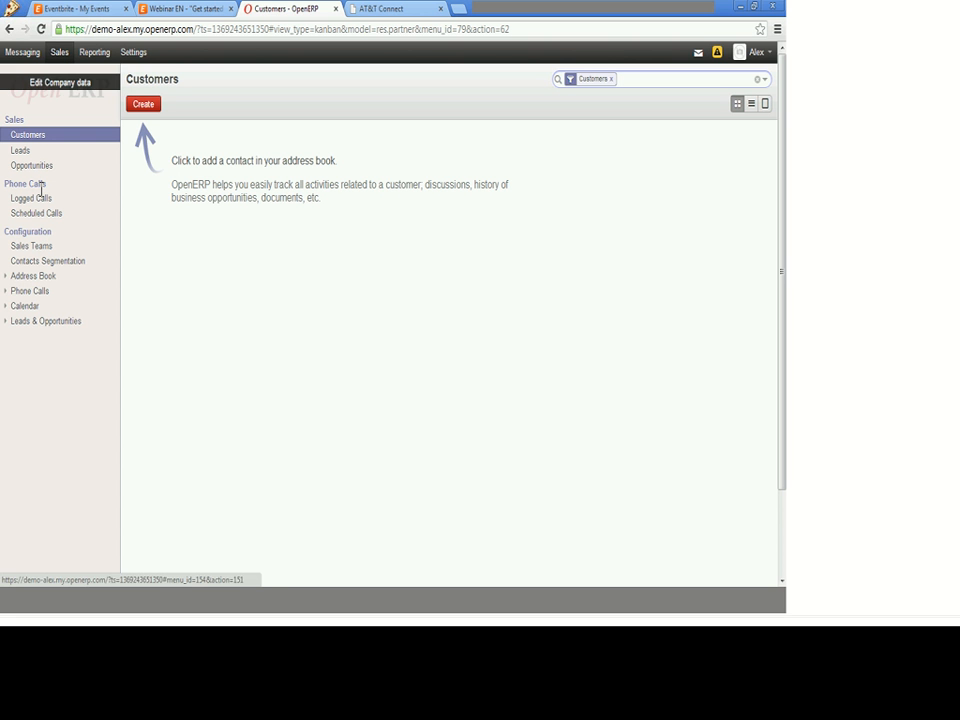
left_click(100, 56)
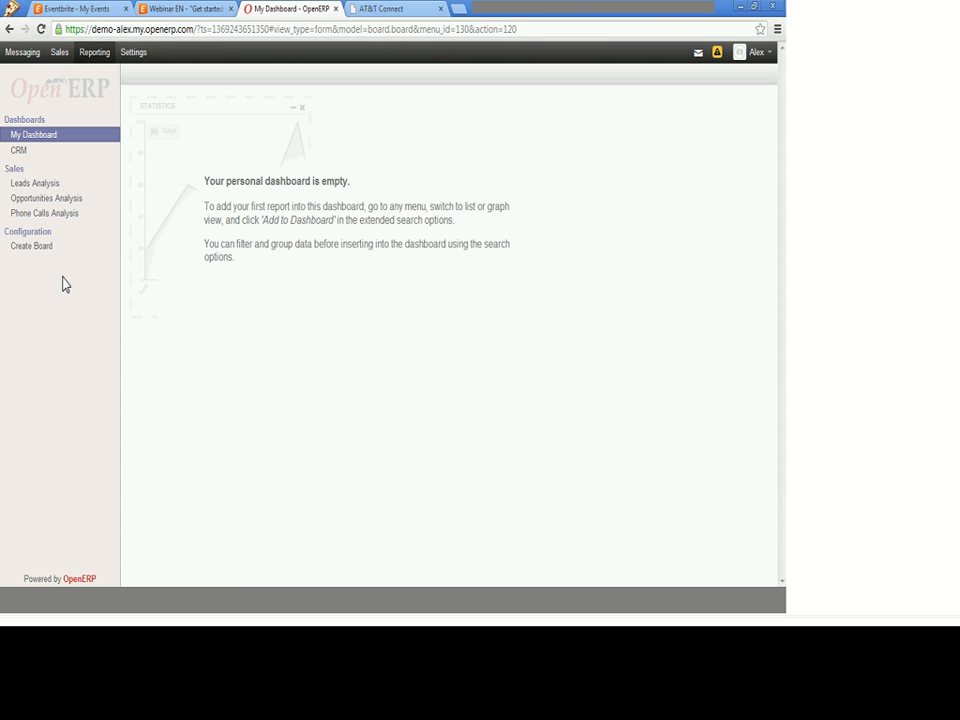
left_click(59, 56)
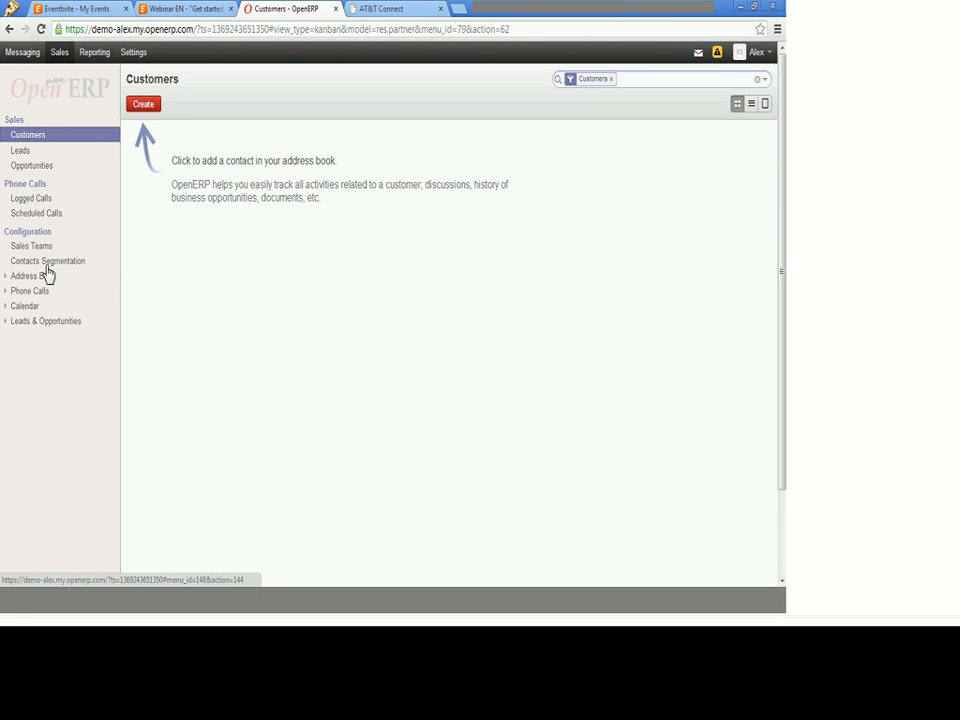
Expand the Address Book, Localization, Phone Calls, Calendar and Leads & Opportunities configuration groups in Sales and look through their entries
left_click(39, 277)
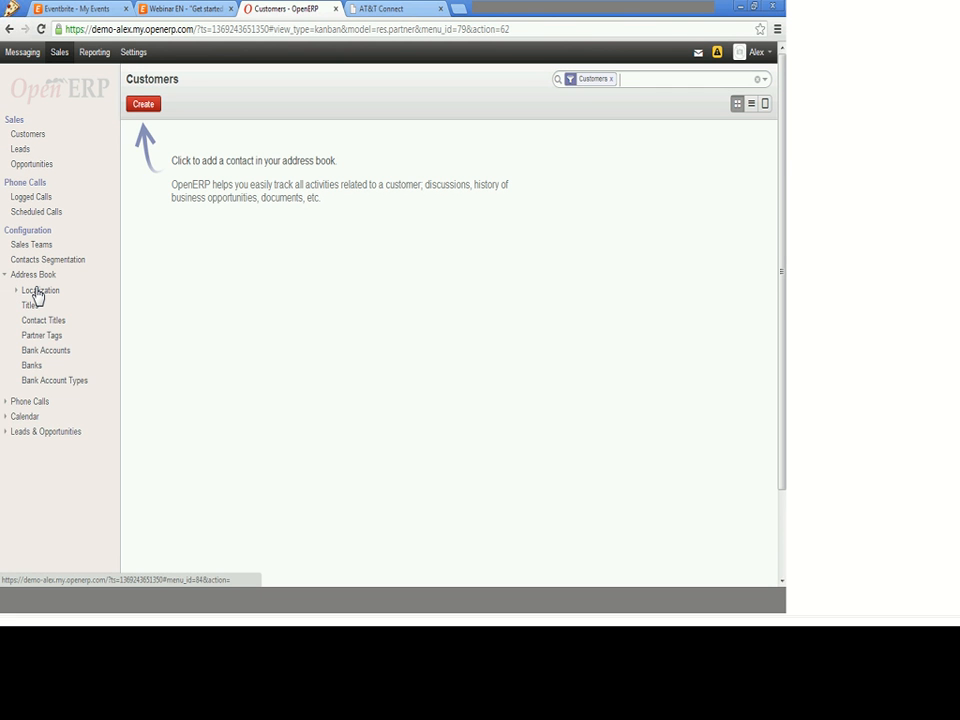
left_click(37, 292)
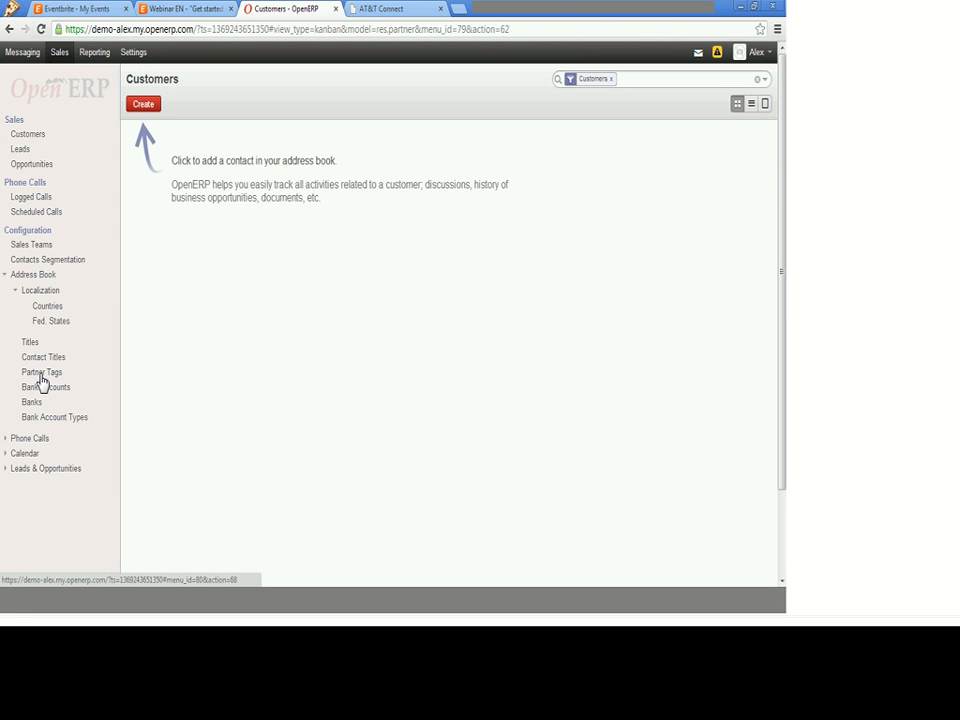
left_click(29, 440)
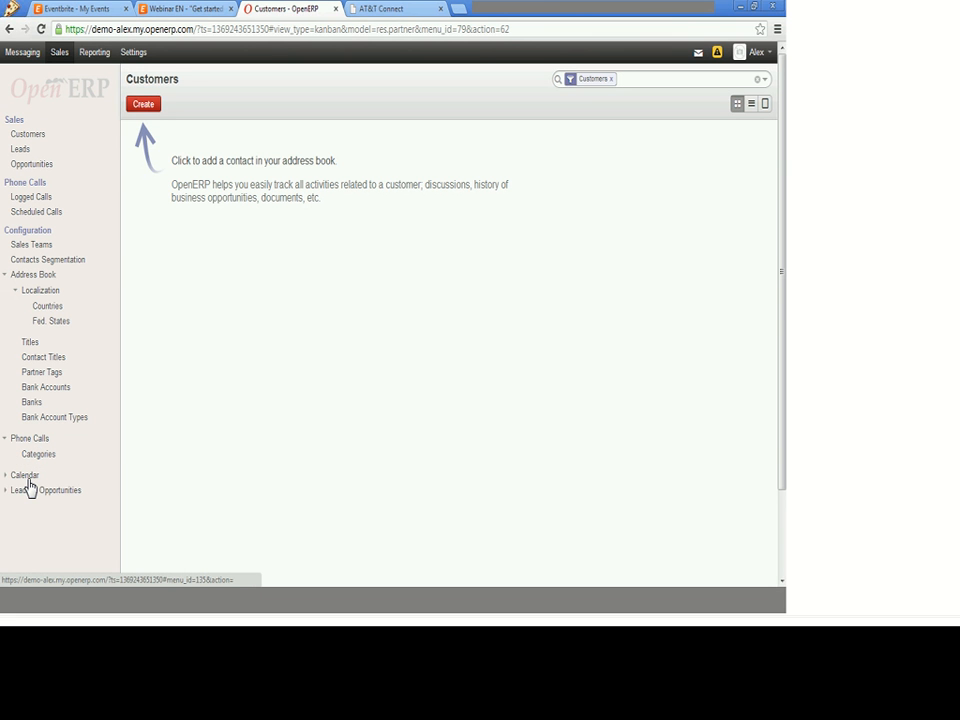
left_click(27, 478)
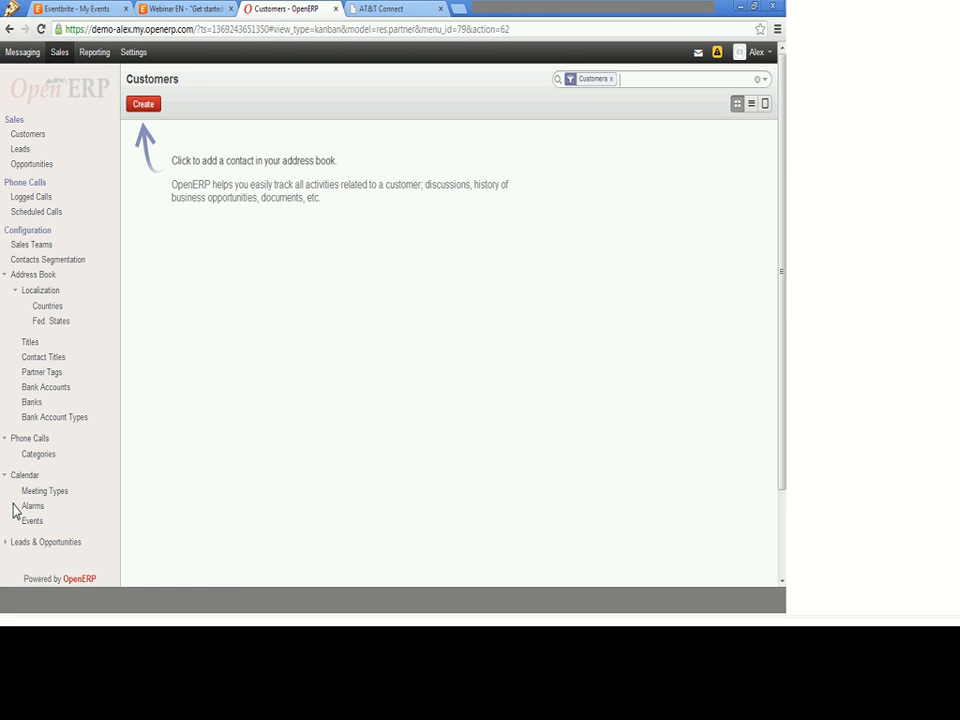
left_click(26, 543)
left_click_drag(784, 352, 785, 355)
scroll(785, 355, "down", 1)
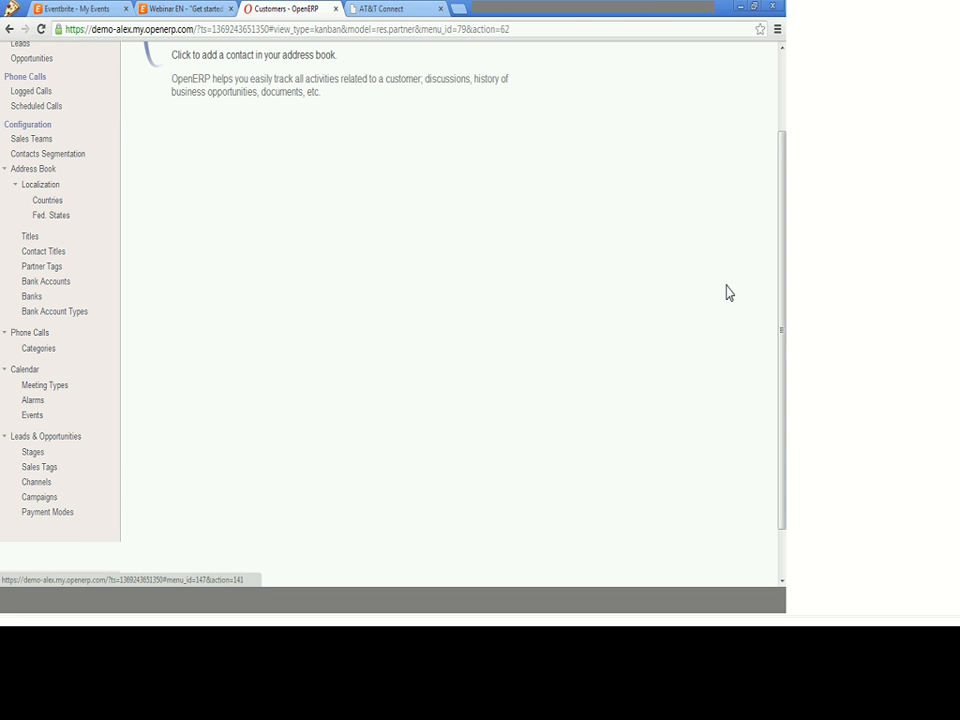
left_click_drag(782, 200, 785, 68)
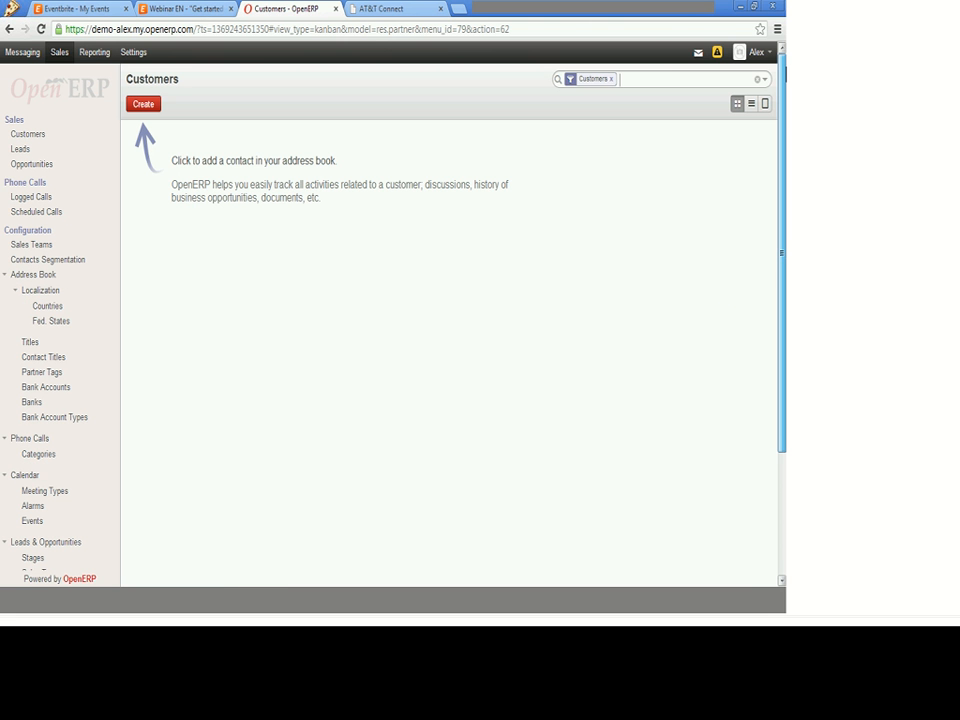
Create a new lead with the subject "Someone is interested in a screen"
left_click(19, 153)
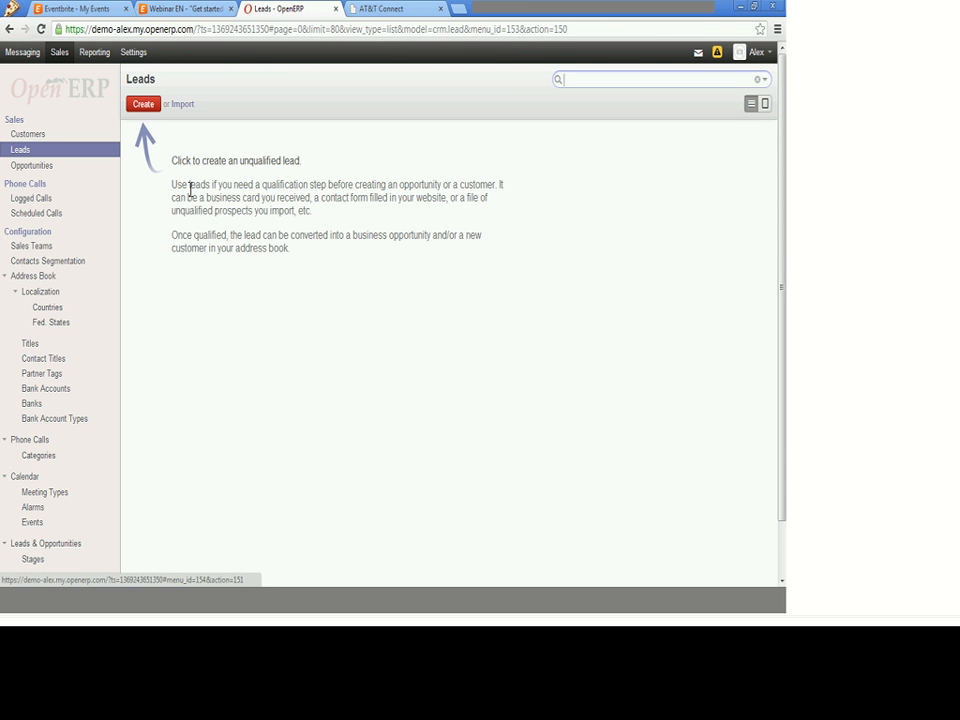
left_click(143, 105)
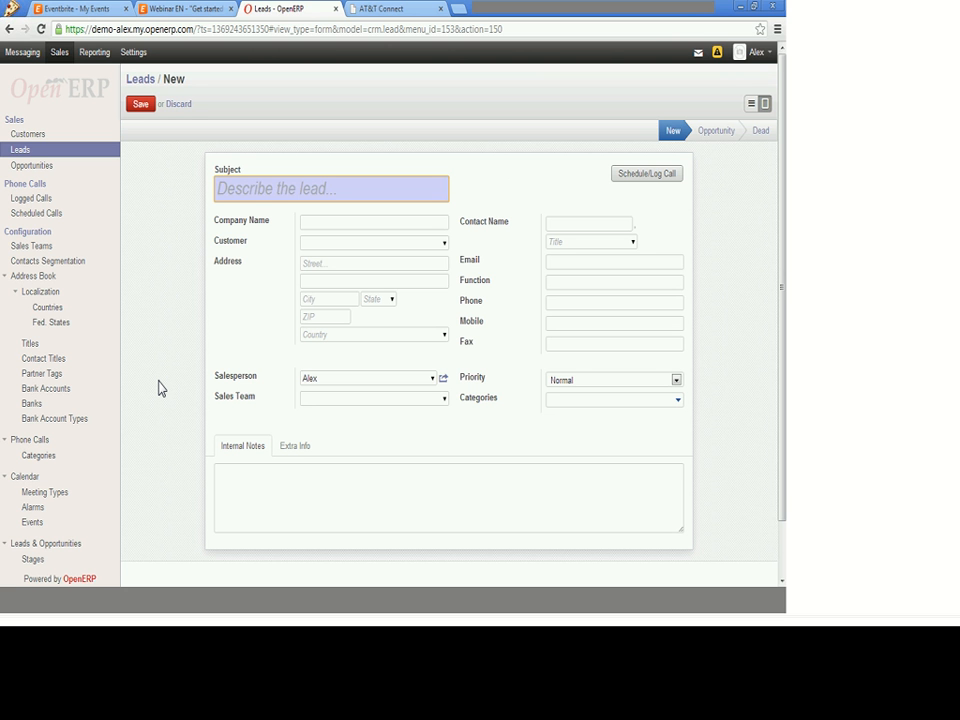
type("Som")
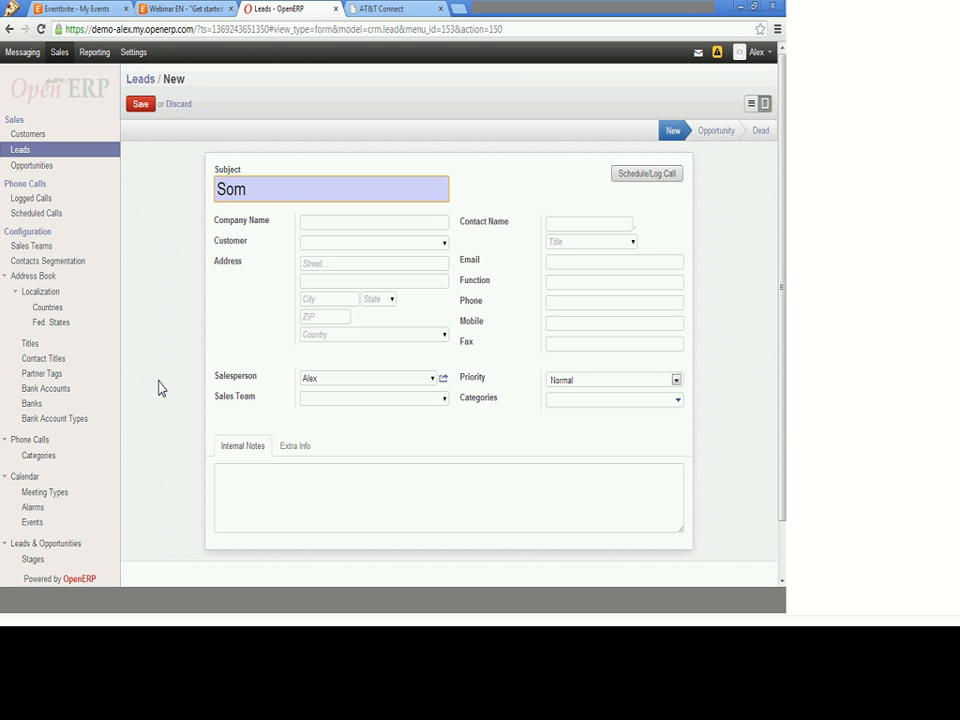
type("eone is intere")
type("sted in")
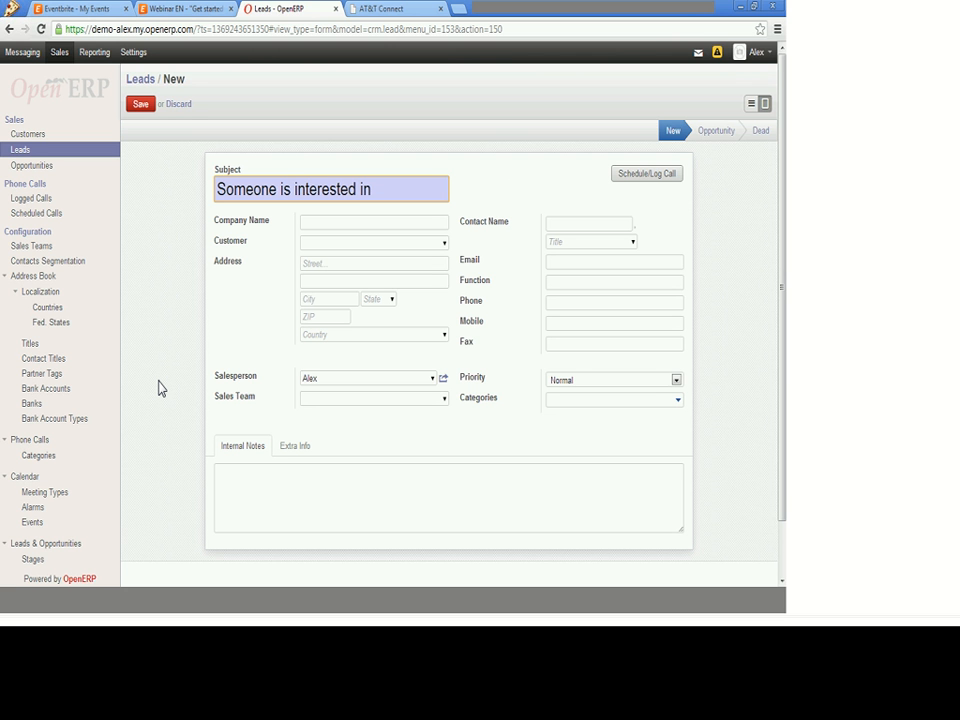
type(" a screen")
Check the existing customer choices for the lead, leave Customer empty and fill in the company name
left_click(445, 249)
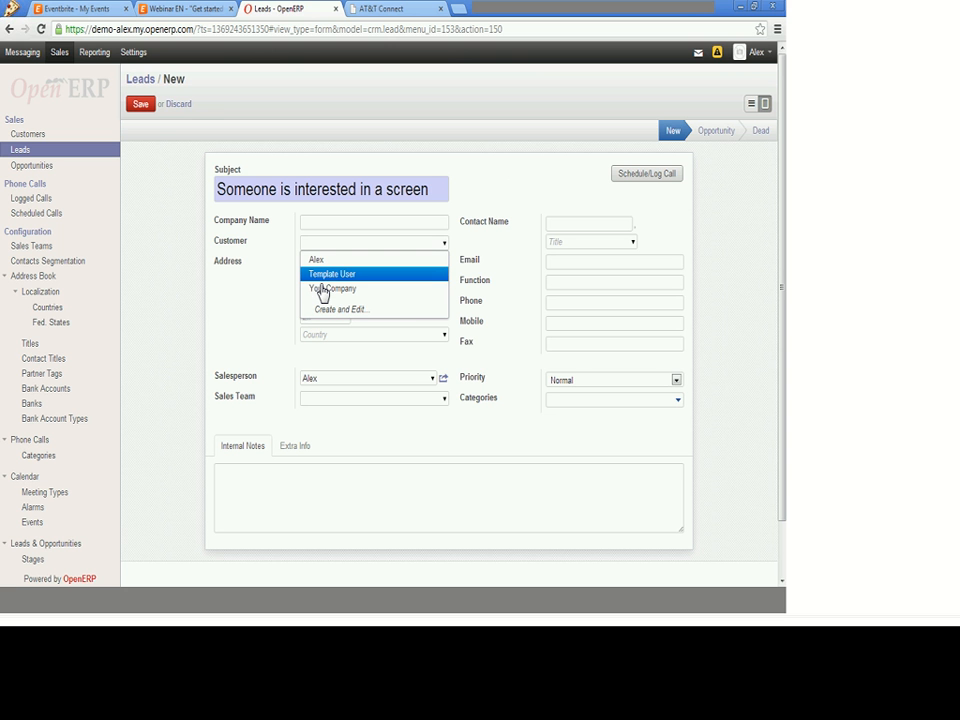
left_click(315, 221)
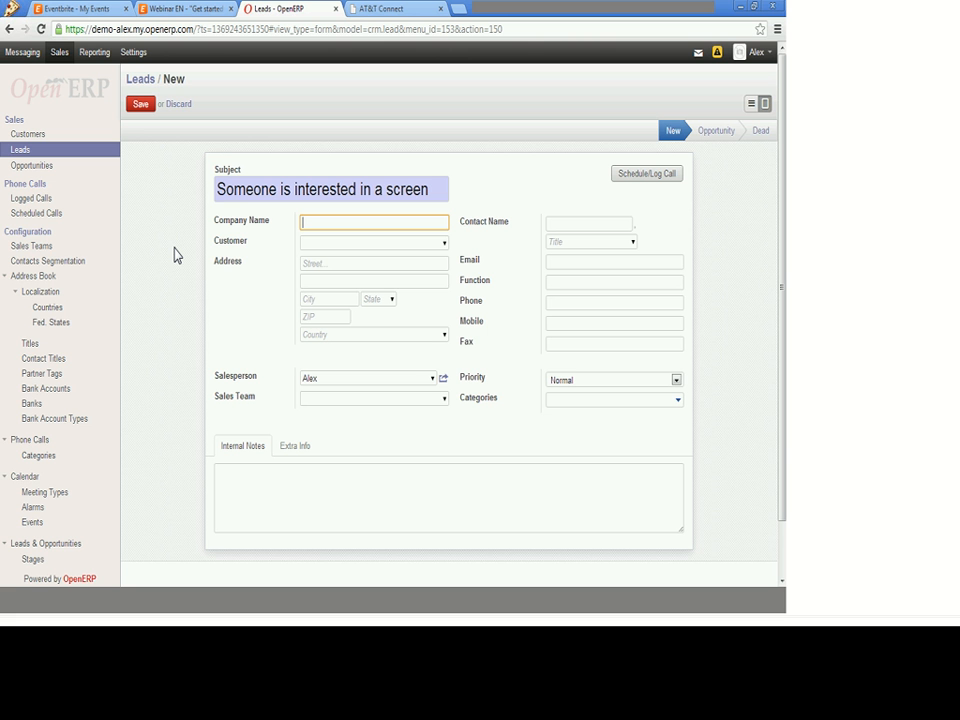
type("John Smith")
type("& Sons")
Fill in the lead's contact name and email, with Mister as the contact's title
left_click(567, 221)
type("John Smith")
left_click(633, 243)
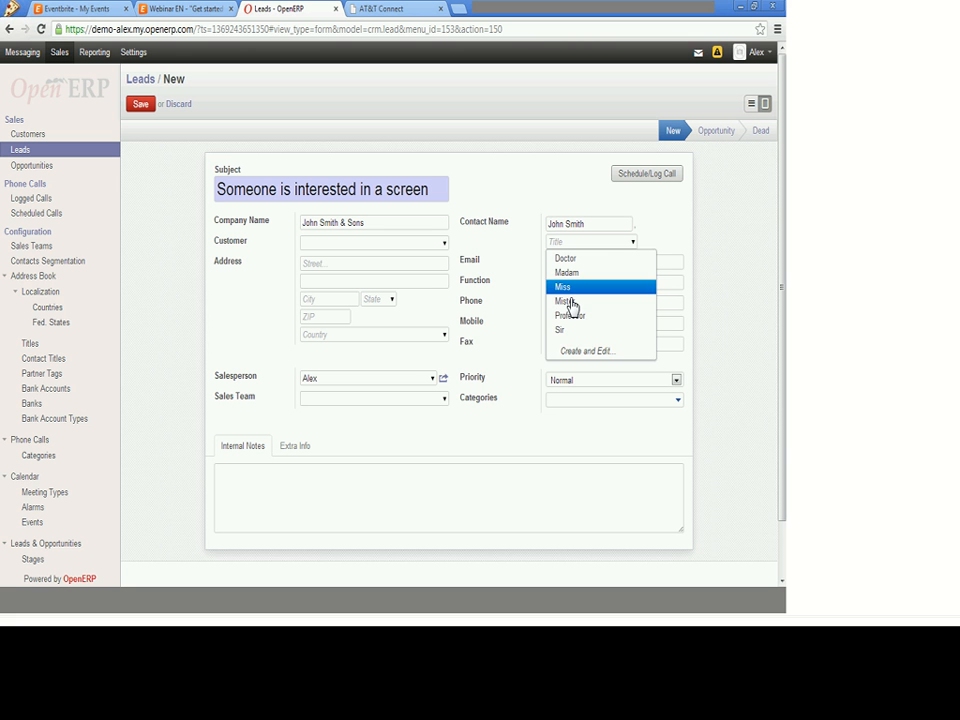
left_click(568, 301)
left_click(557, 262)
type("john")
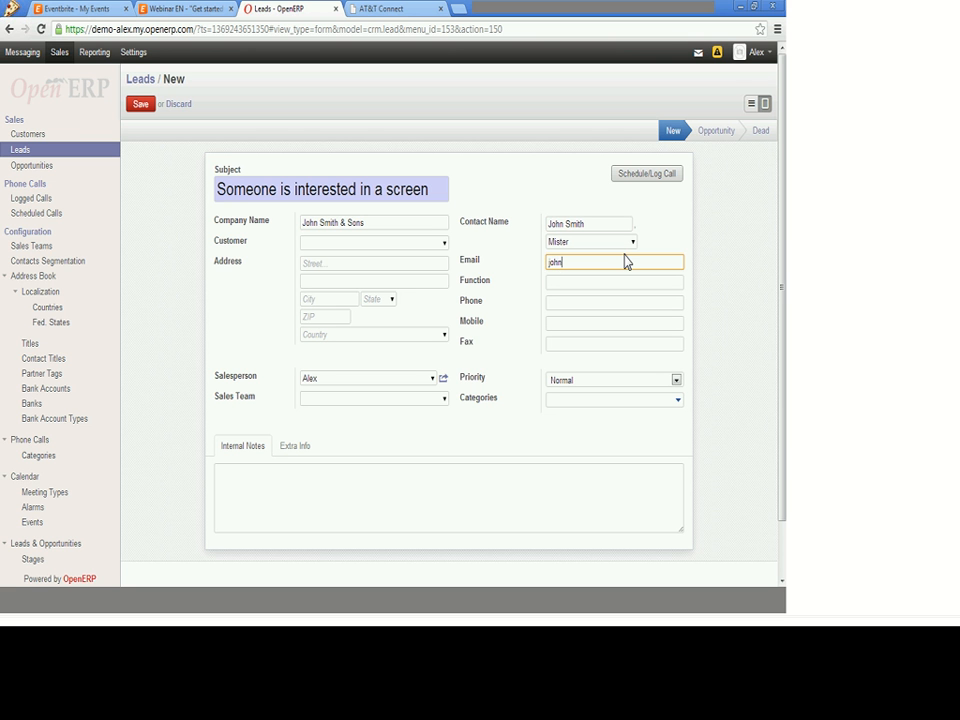
type("@smith.com")
Assign the lead to the Sales Department team, check its Extra Info section and return to Internal Notes
left_click(446, 399)
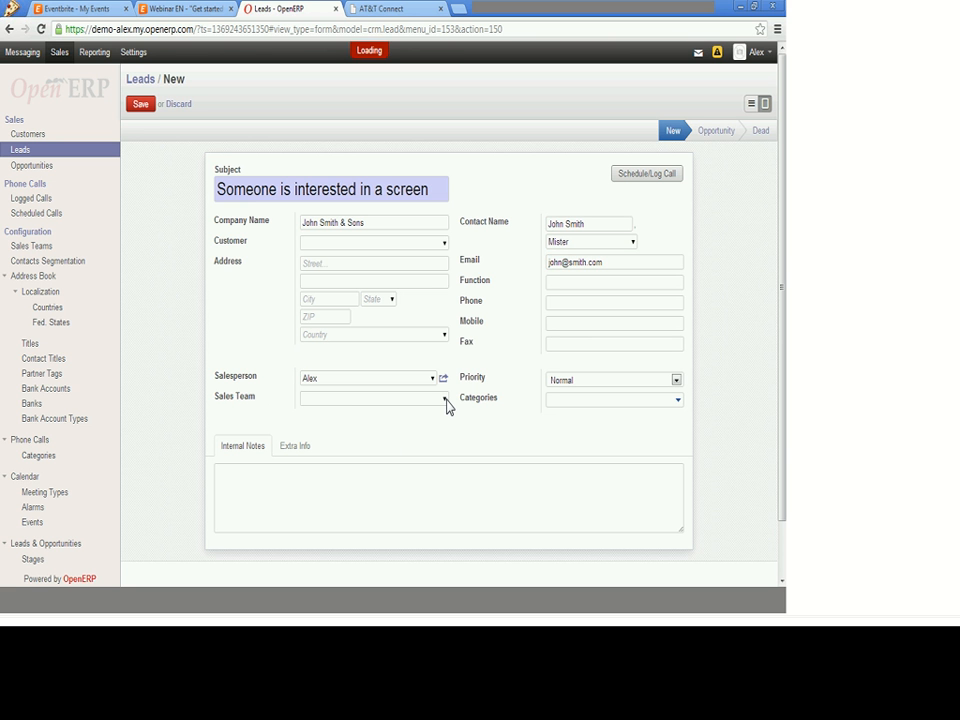
left_click(426, 418)
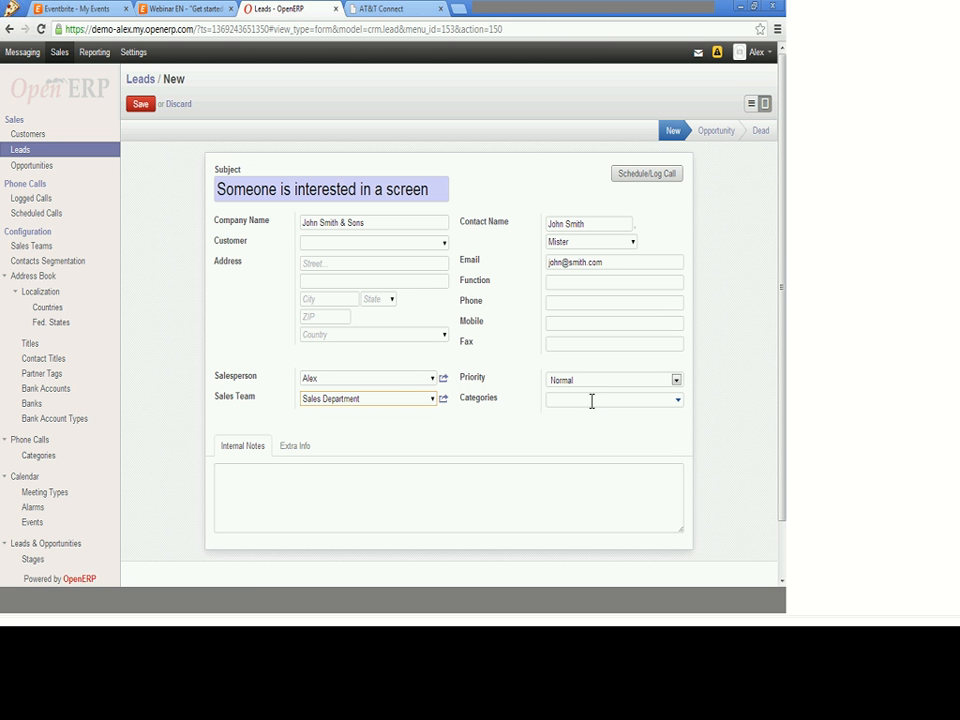
left_click(288, 447)
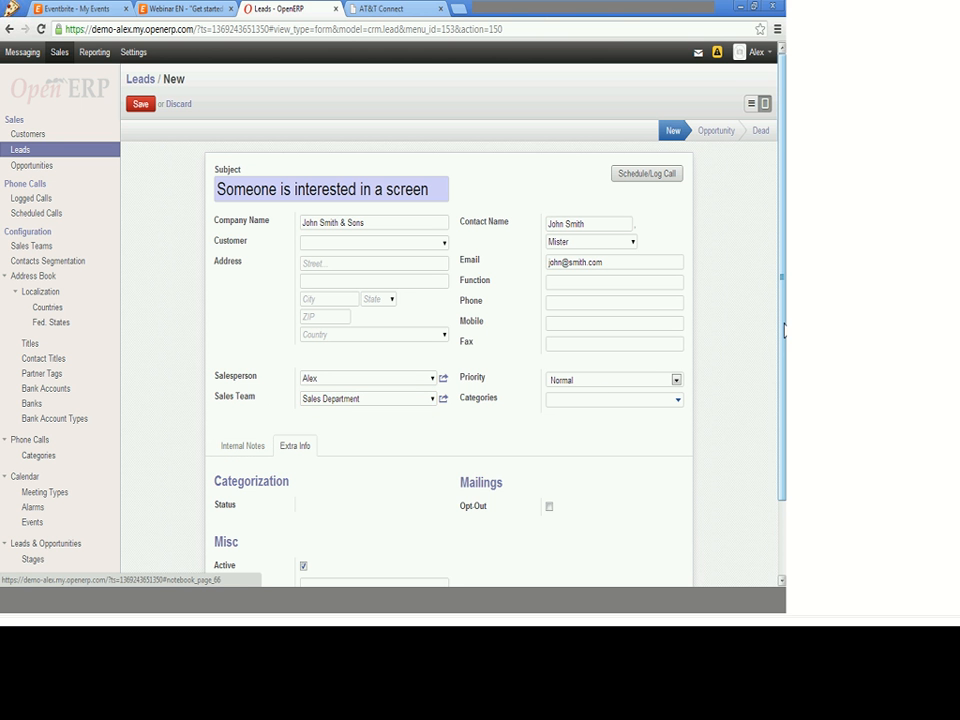
scroll(785, 349, "down", 1)
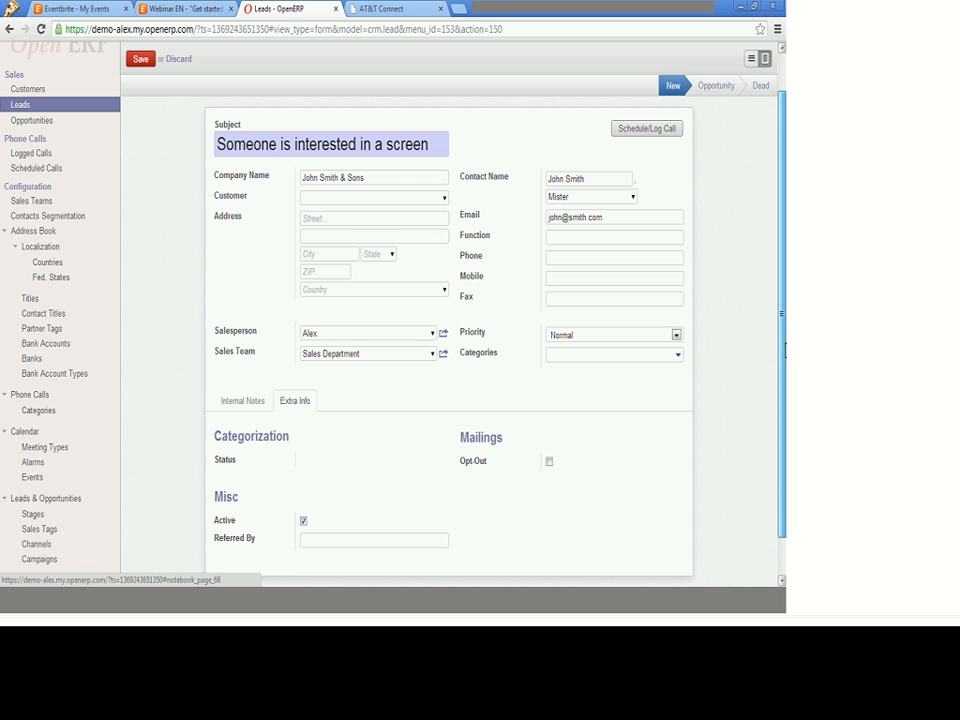
scroll(387, 424, "down", 1)
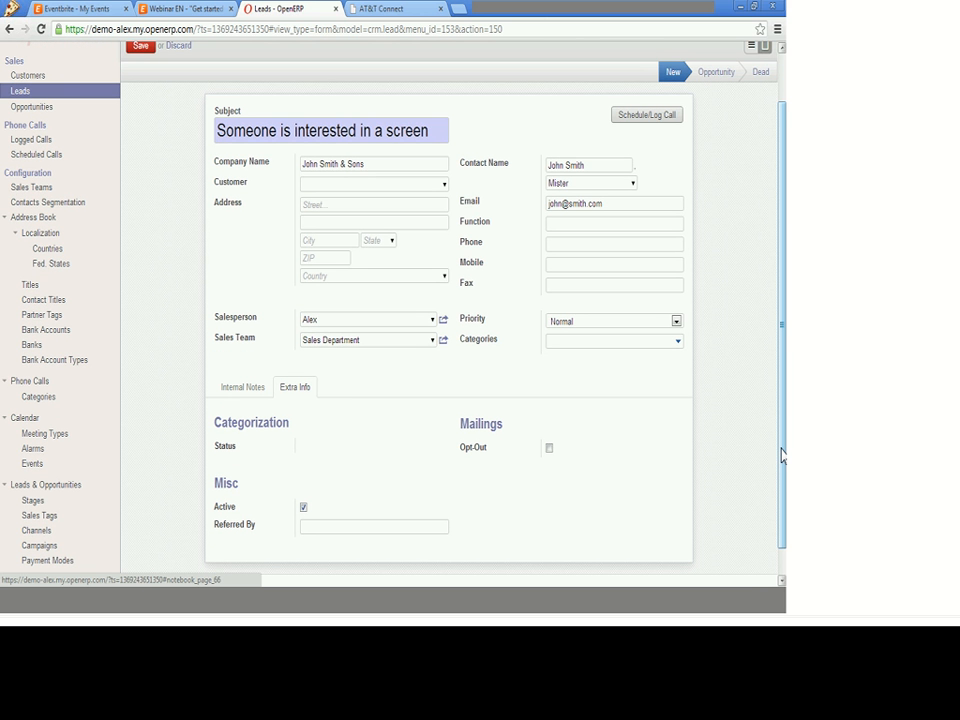
scroll(386, 500, "up", 2)
left_click(259, 458)
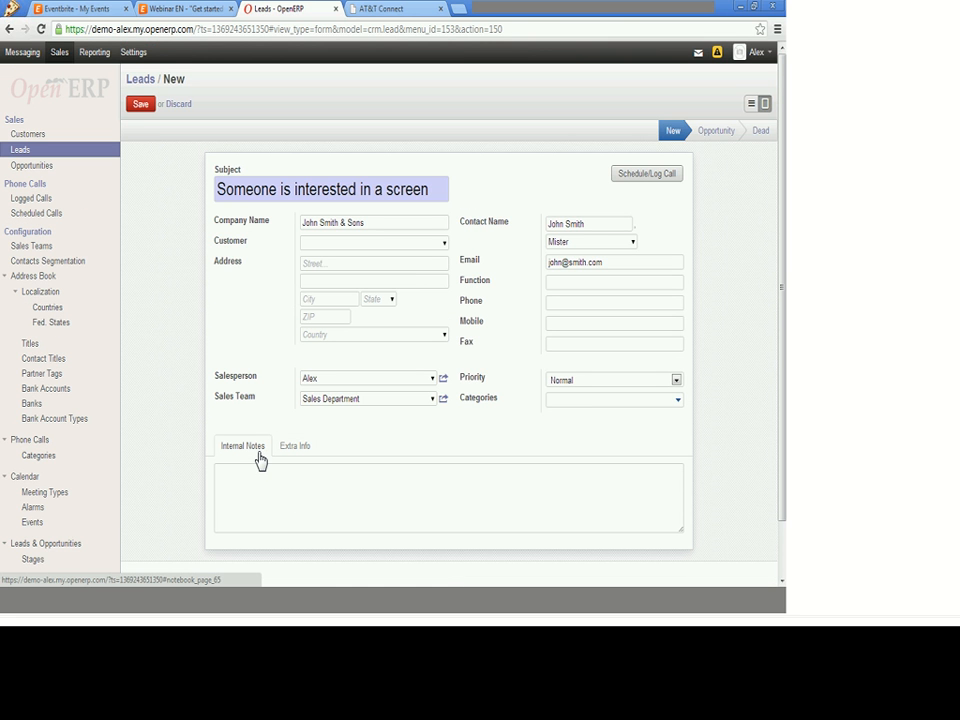
Save the lead and log an outbound call on it, describing that the contact wants to buy a screen
left_click(141, 104)
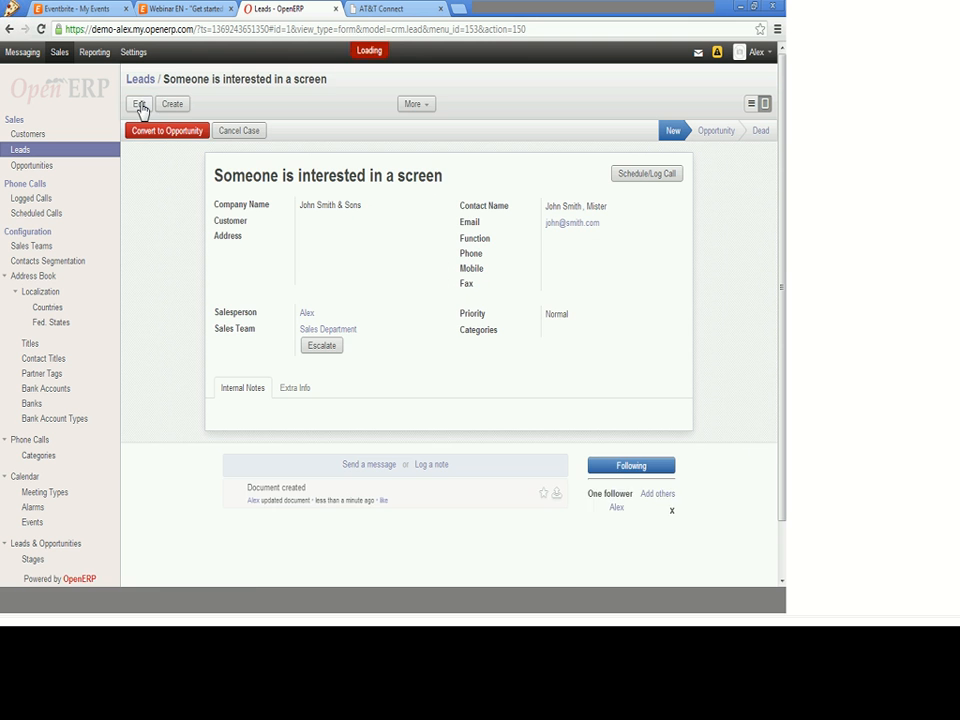
left_click(634, 174)
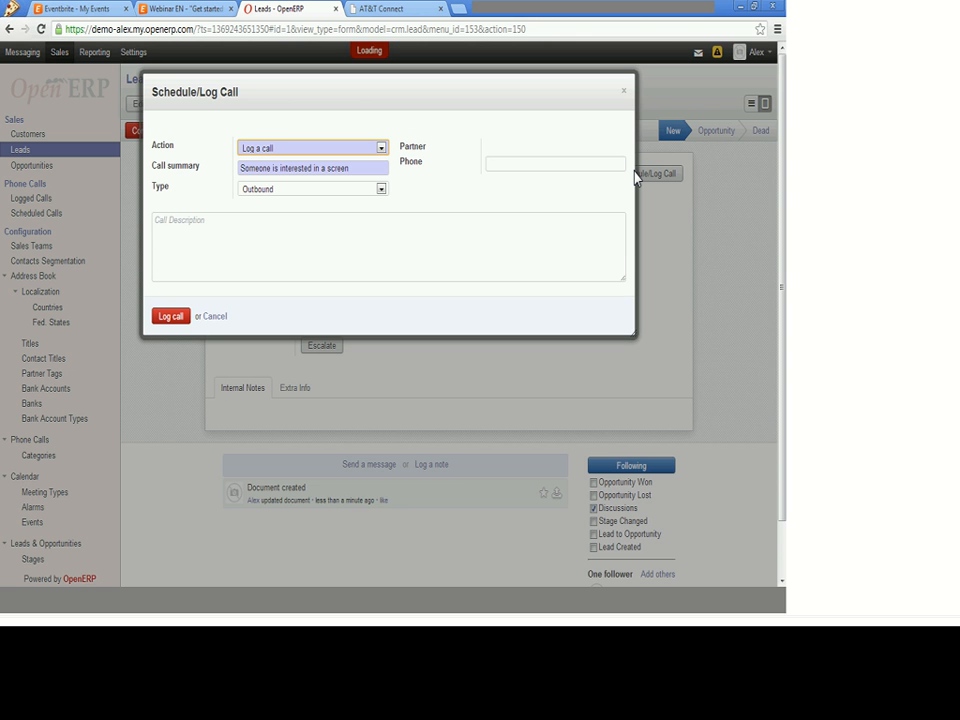
left_click(286, 150)
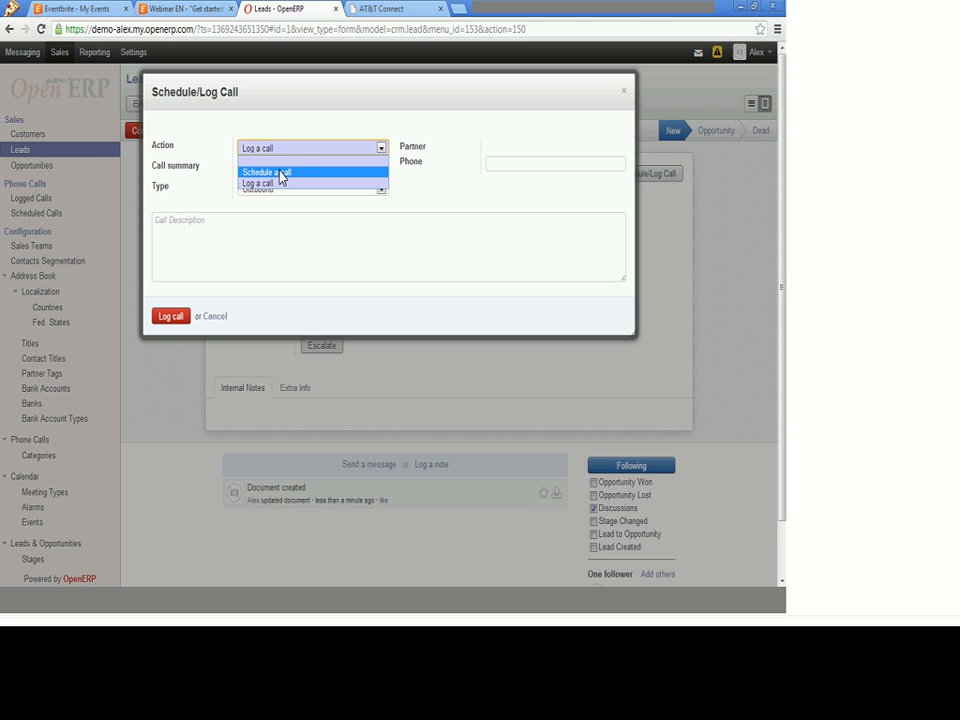
left_click(304, 184)
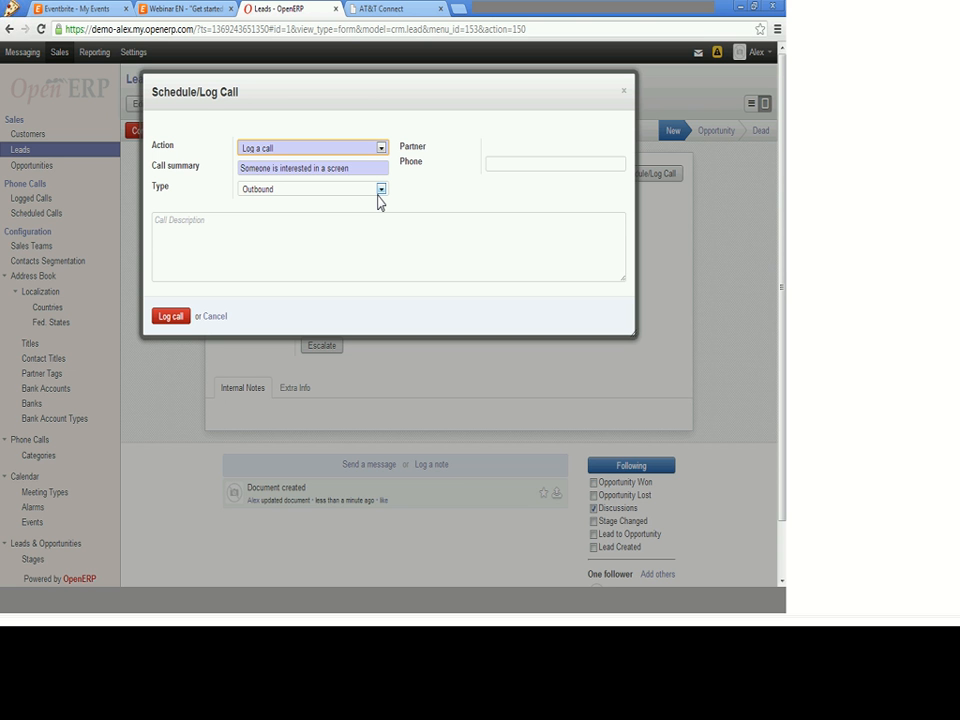
left_click(260, 246)
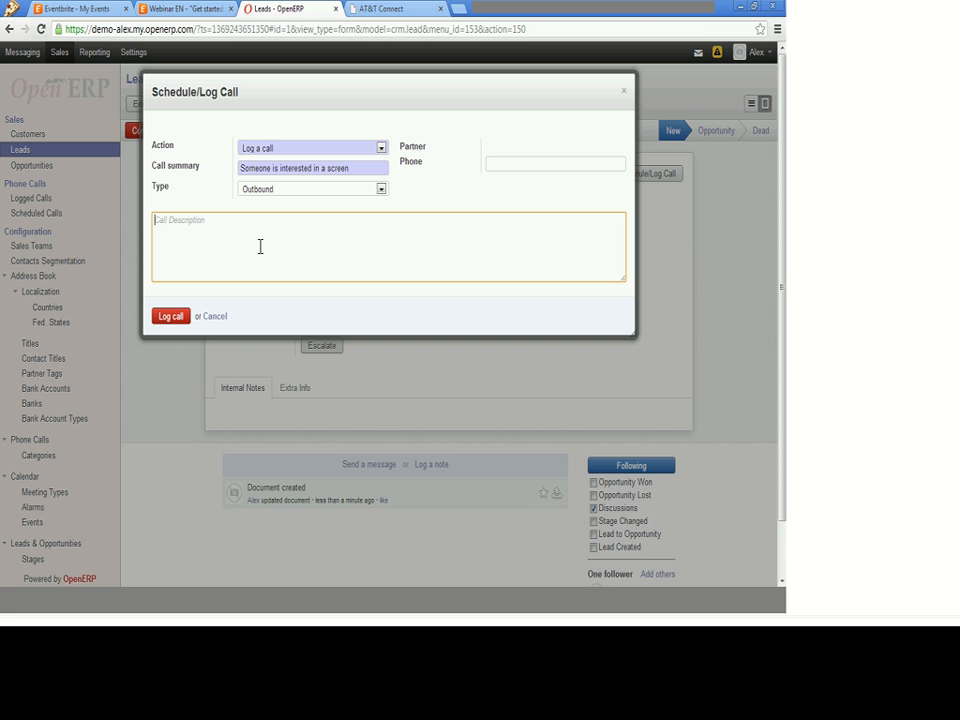
type("John wants to buy a screen")
left_click(167, 320)
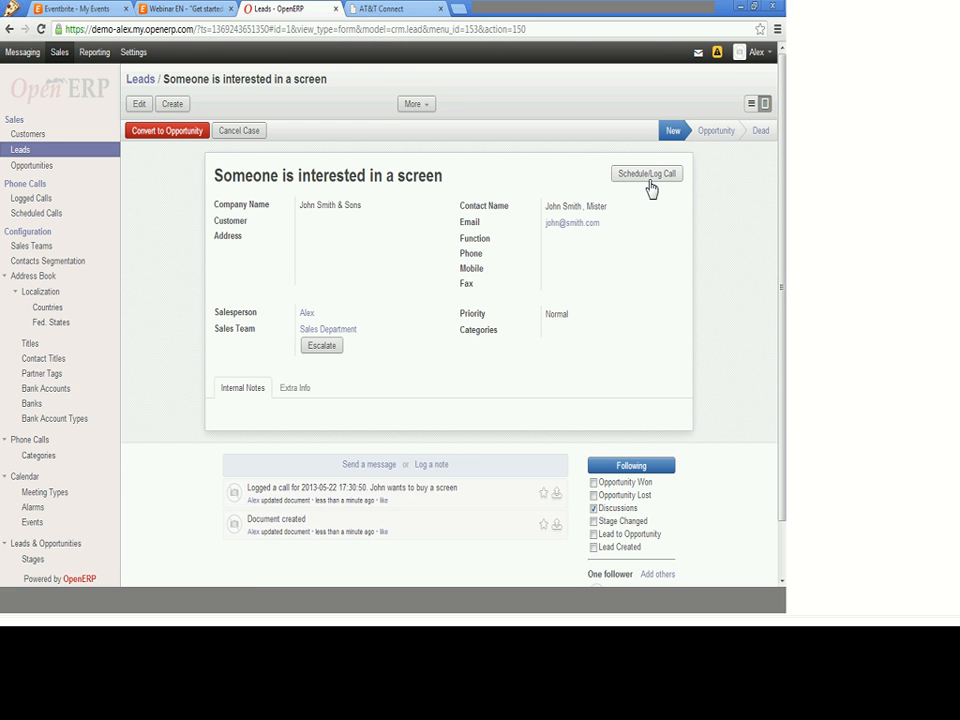
Open the logged calls list and check the fields of the "Someone is interested in a screen" call, leaving them unchanged
left_click(35, 200)
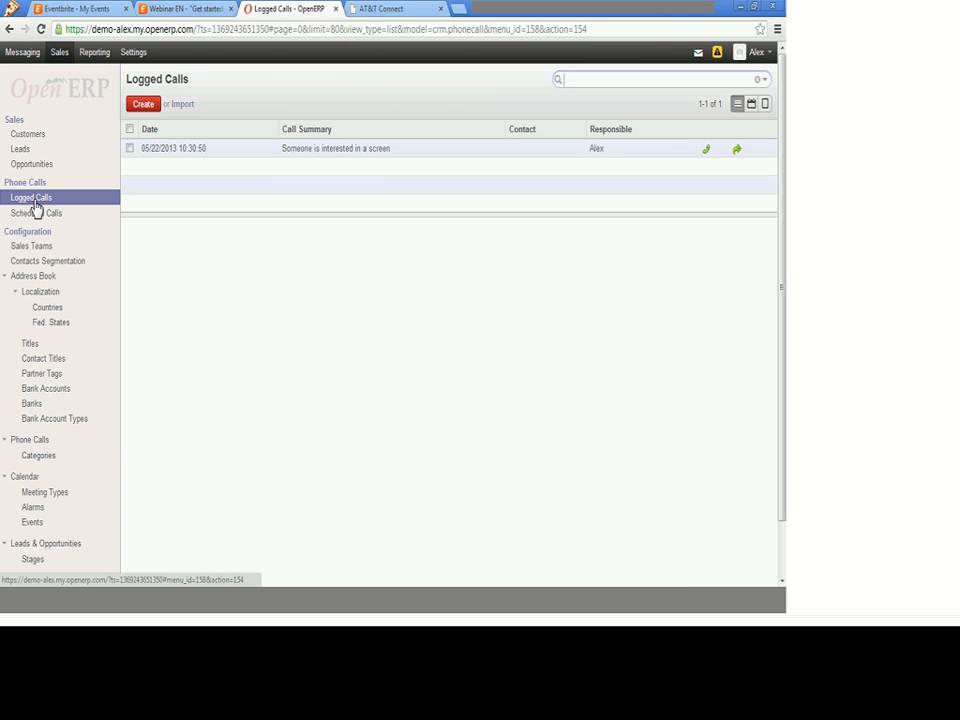
left_click(164, 148)
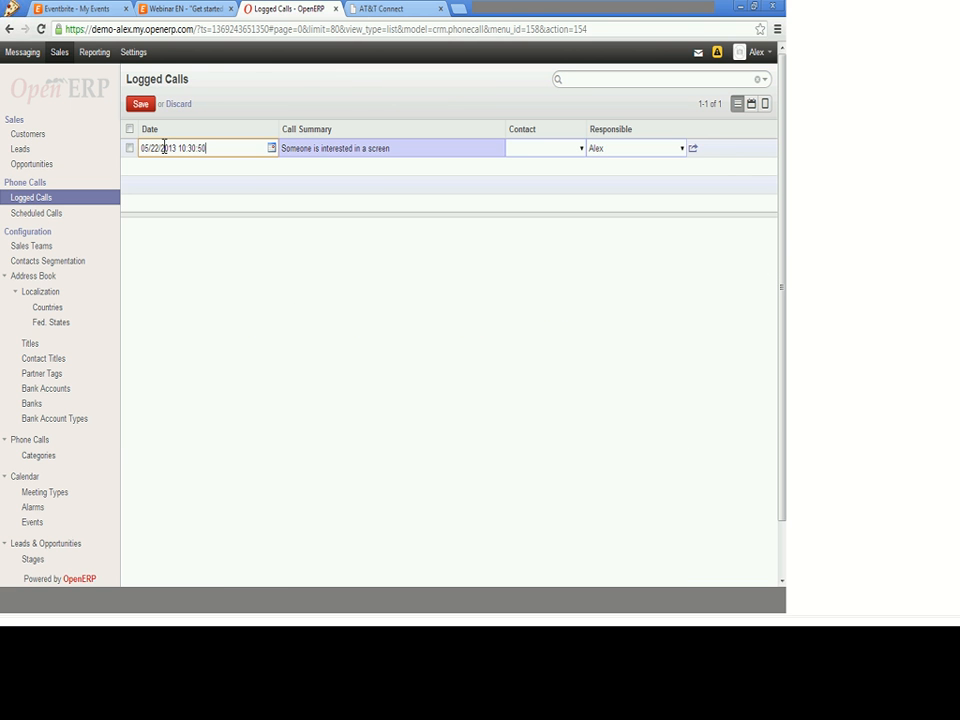
left_click(217, 264)
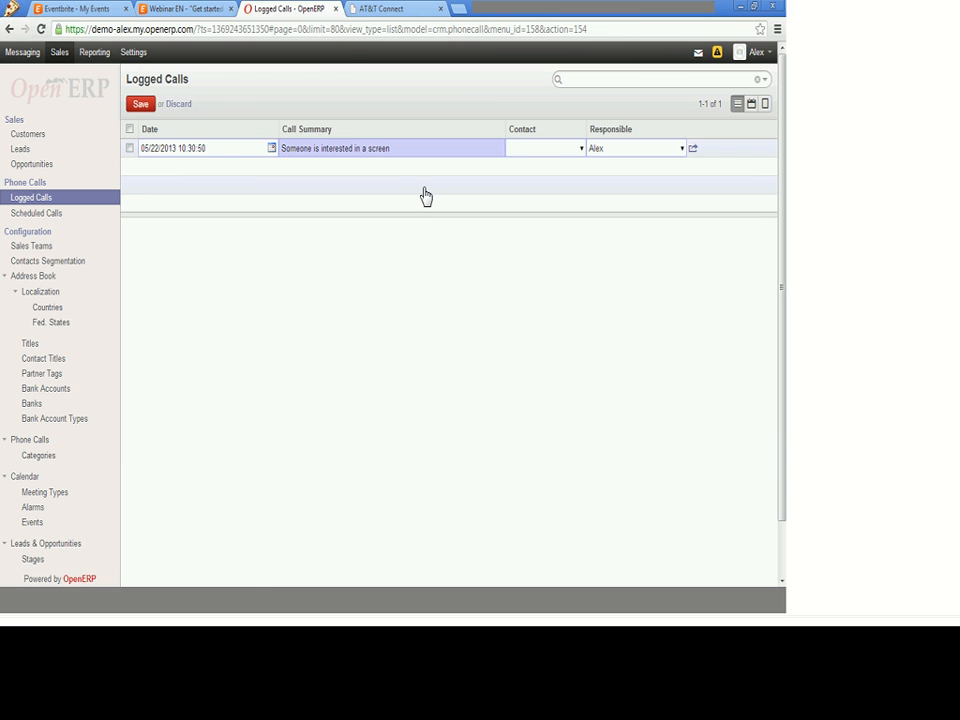
left_click(144, 105)
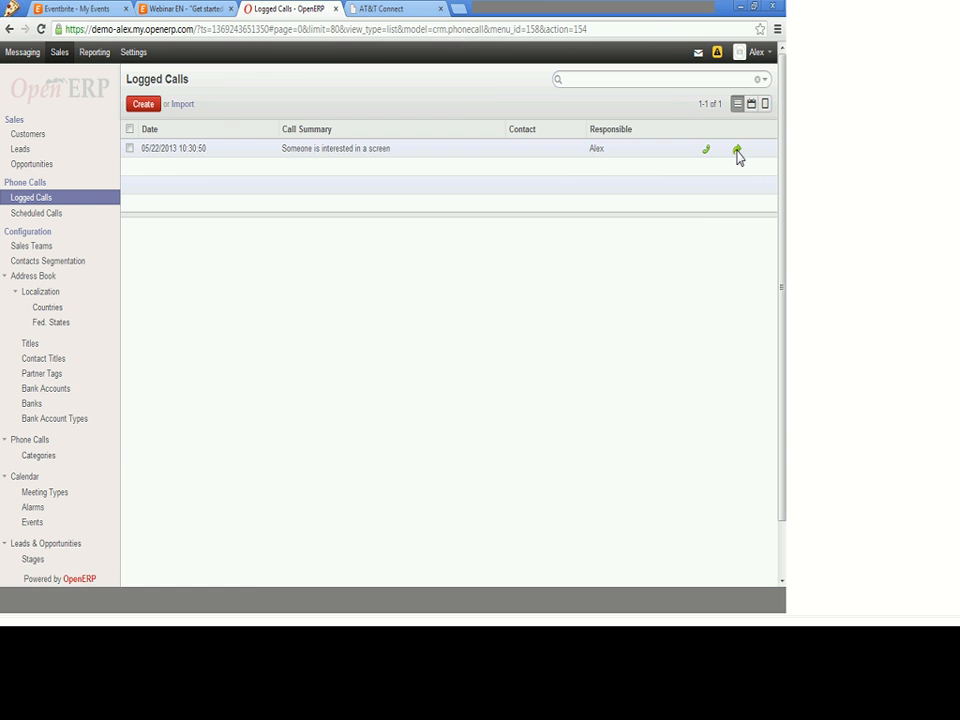
From the logged call, start a meeting with the contact on May 23, 2013, with a matching subject and the current account as attendee
left_click(737, 152)
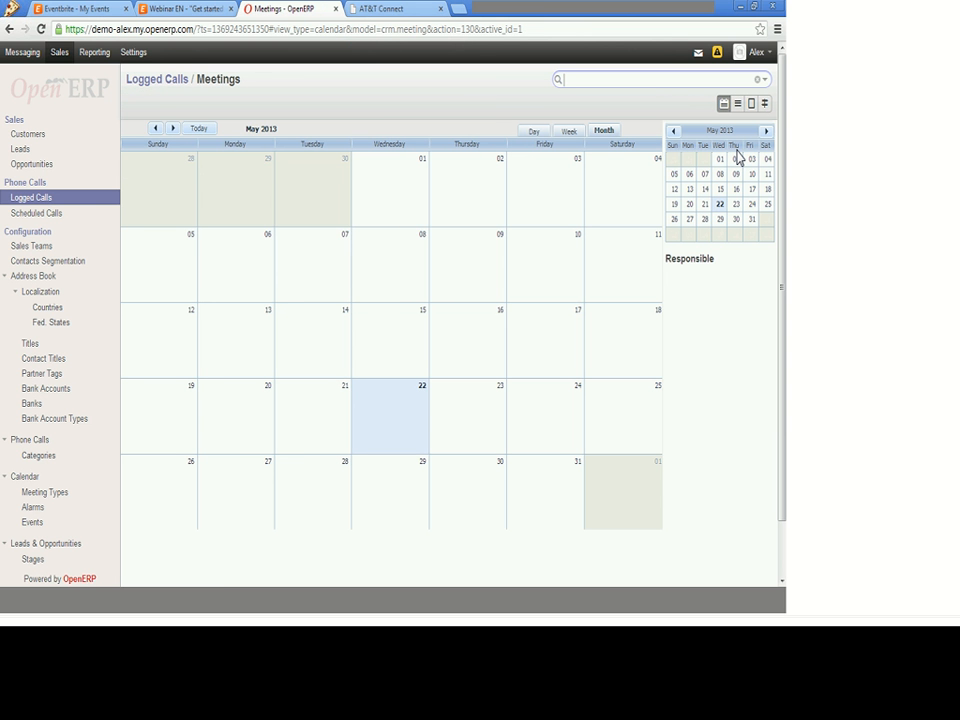
double_click(466, 429)
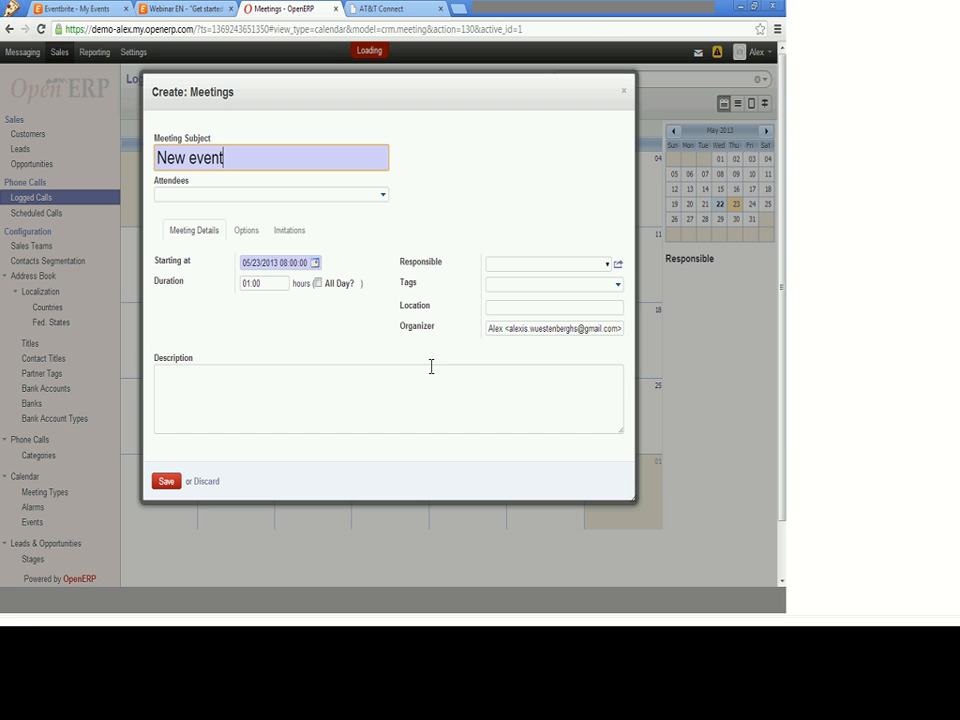
left_click_drag(236, 158, 144, 165)
type("Meet")
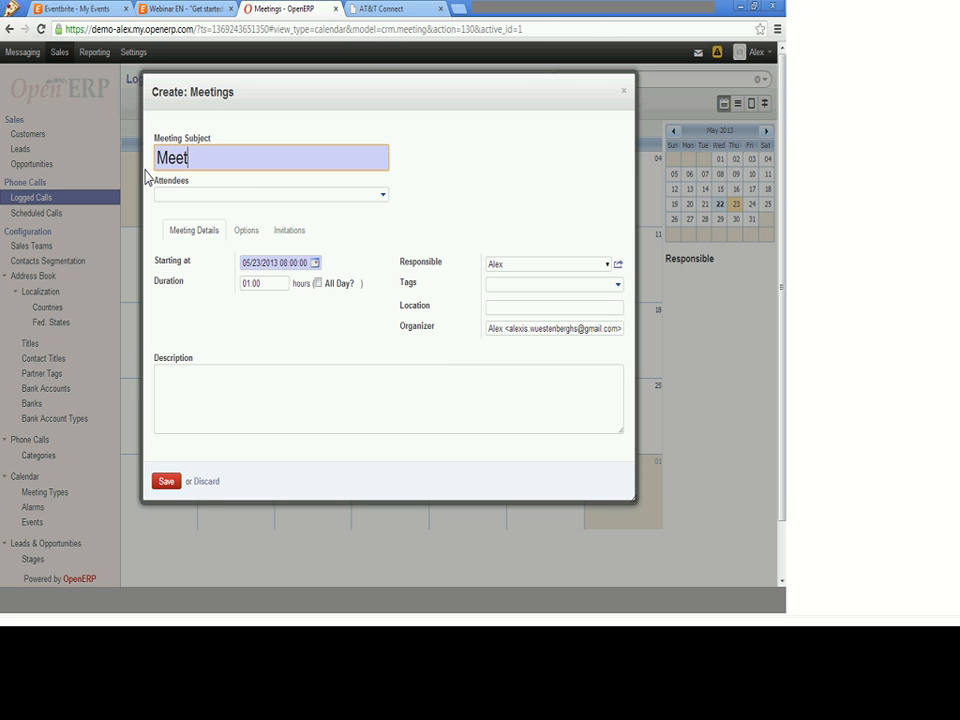
type("ing with John")
left_click(157, 193)
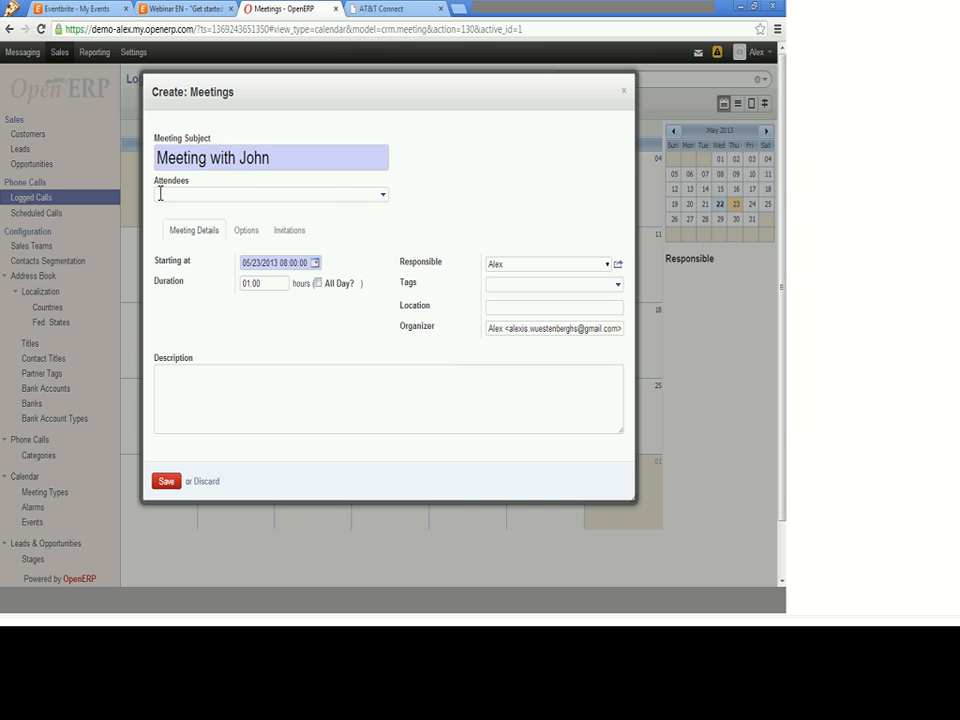
left_click(384, 194)
left_click(210, 211)
Check the meeting's reminder choices without setting one and keep Show Time as at Busy
left_click(246, 231)
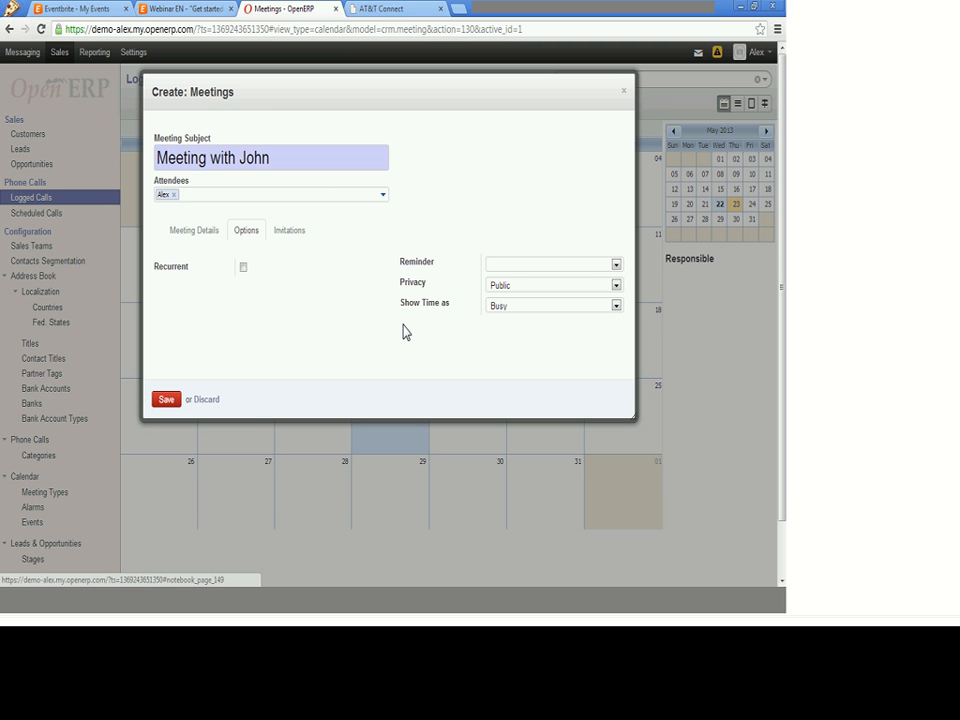
left_click(589, 266)
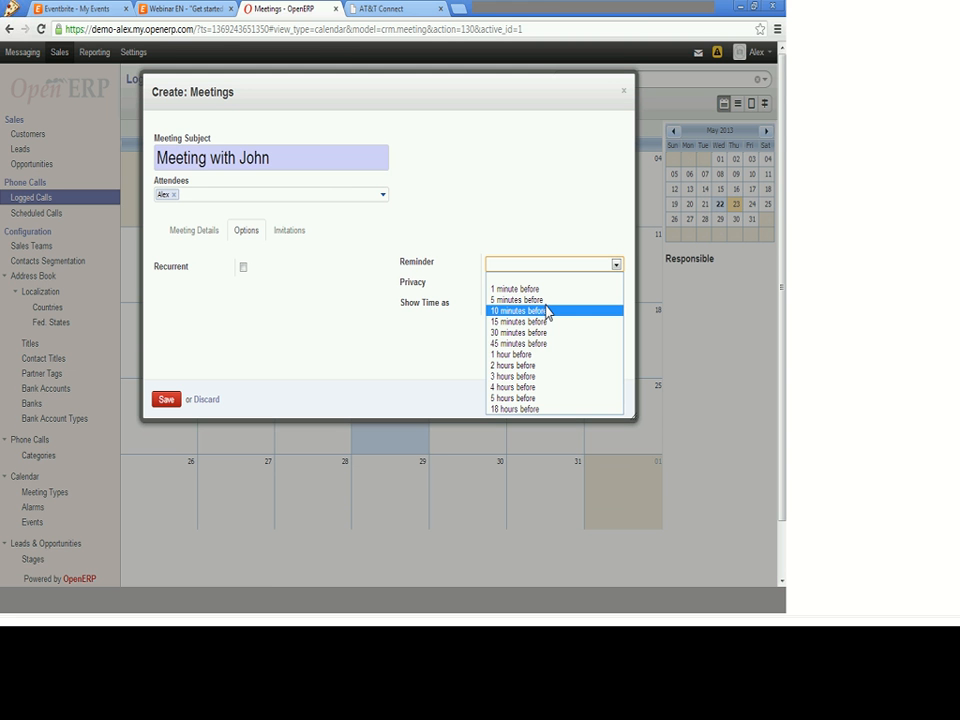
left_click(428, 381)
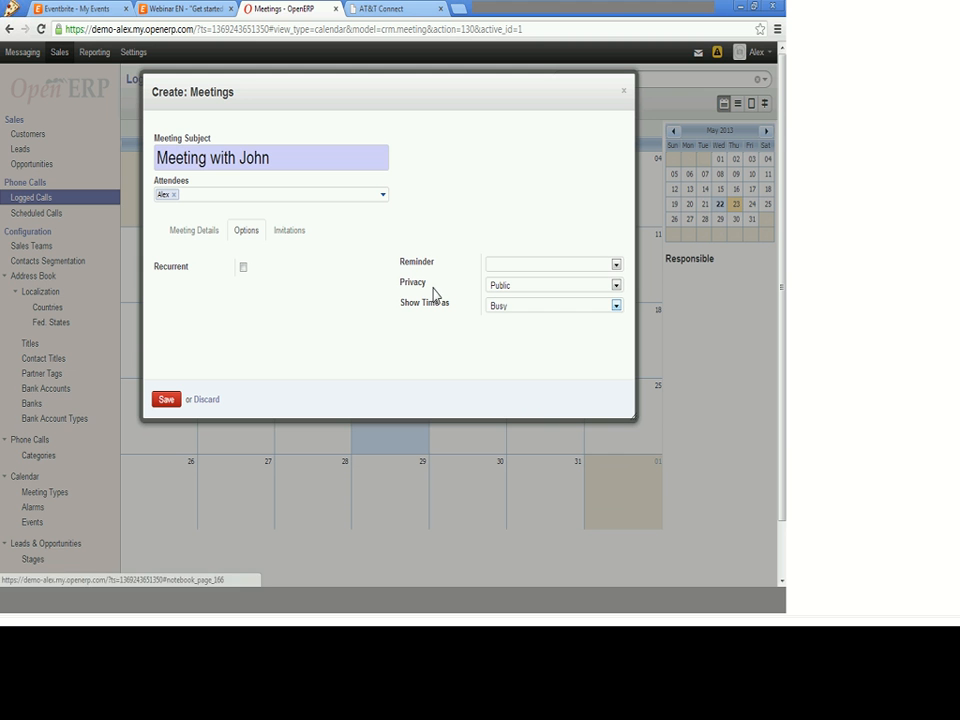
left_click(504, 313)
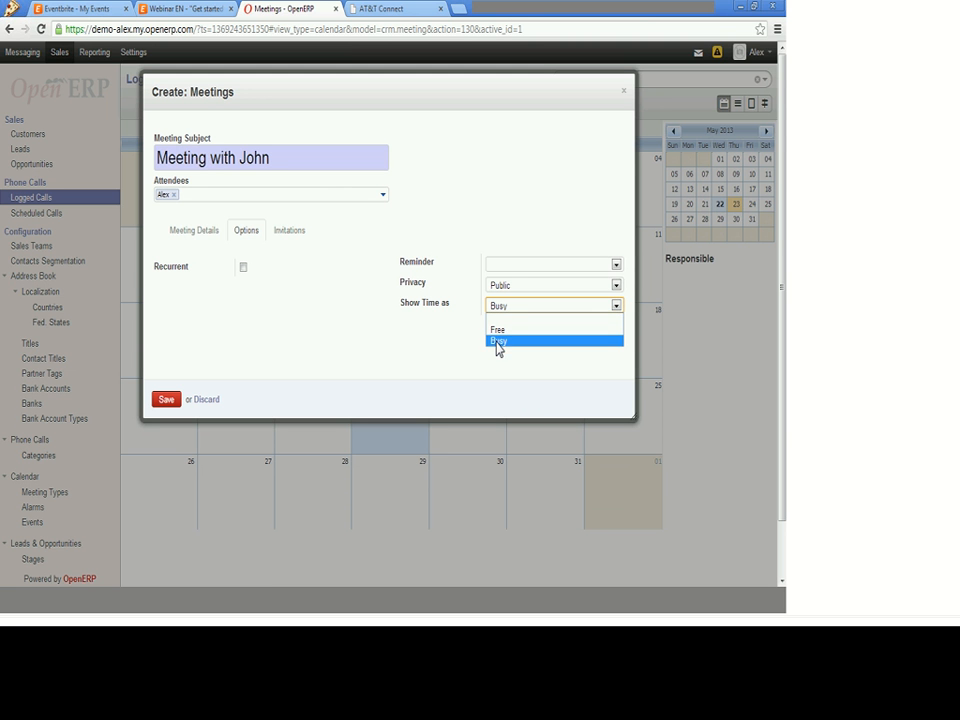
left_click(498, 341)
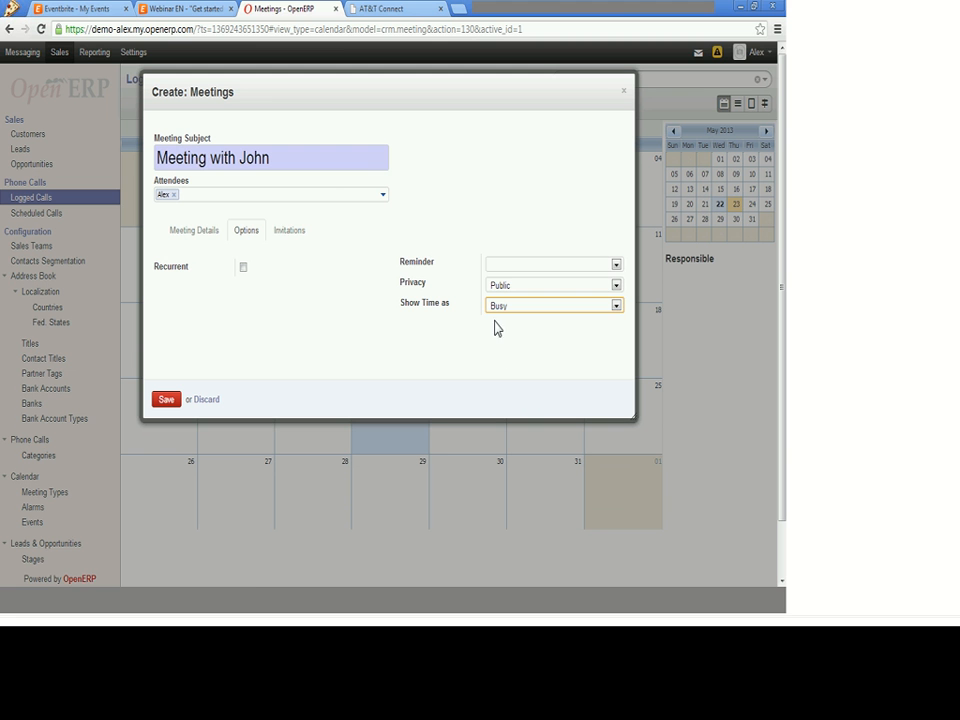
Try to add an invitation and save the meeting, check its details and close the form without saving
left_click(288, 243)
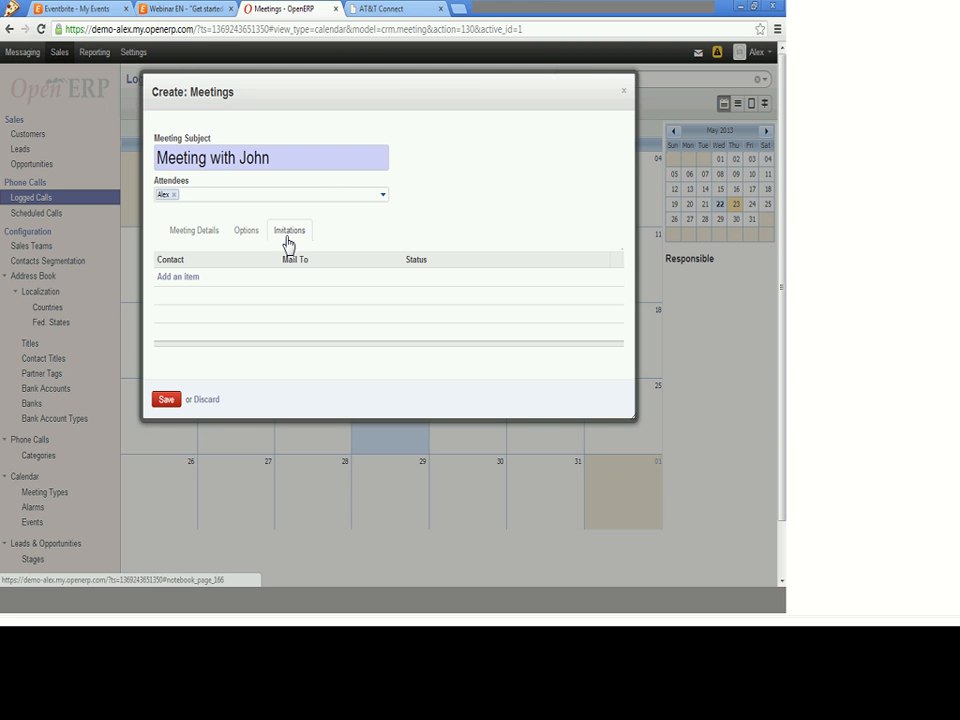
left_click(188, 279)
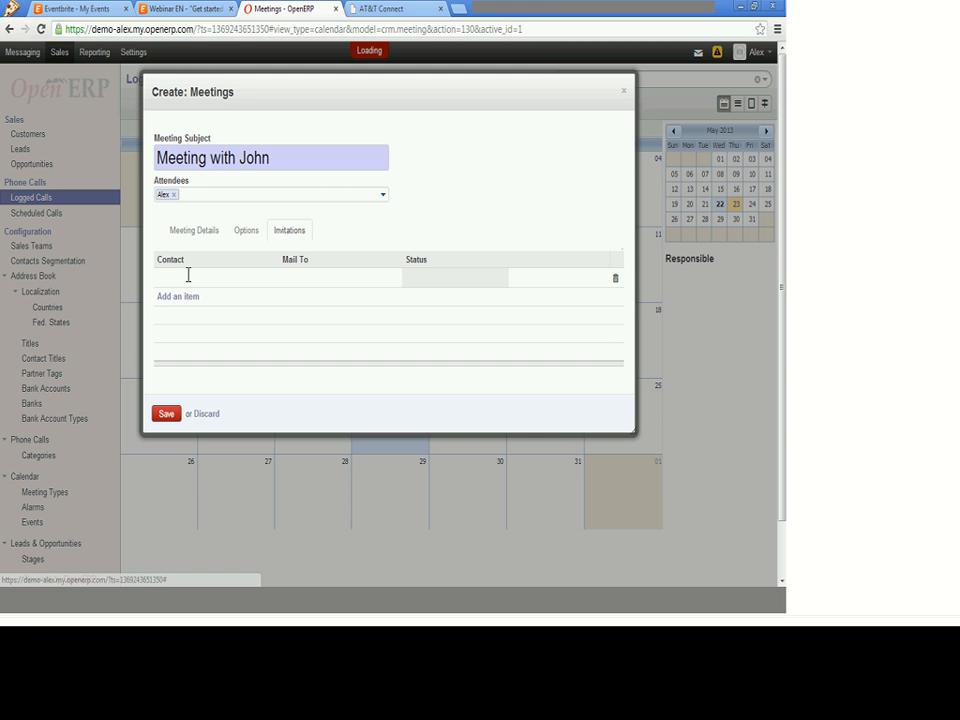
left_click(274, 280)
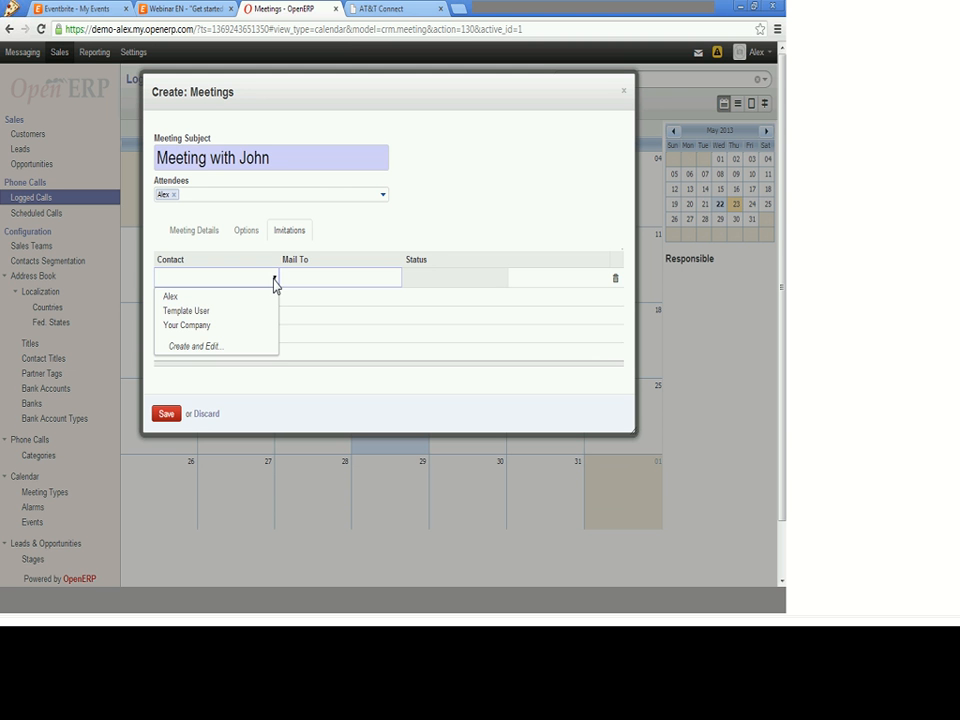
left_click(274, 283)
left_click(309, 274)
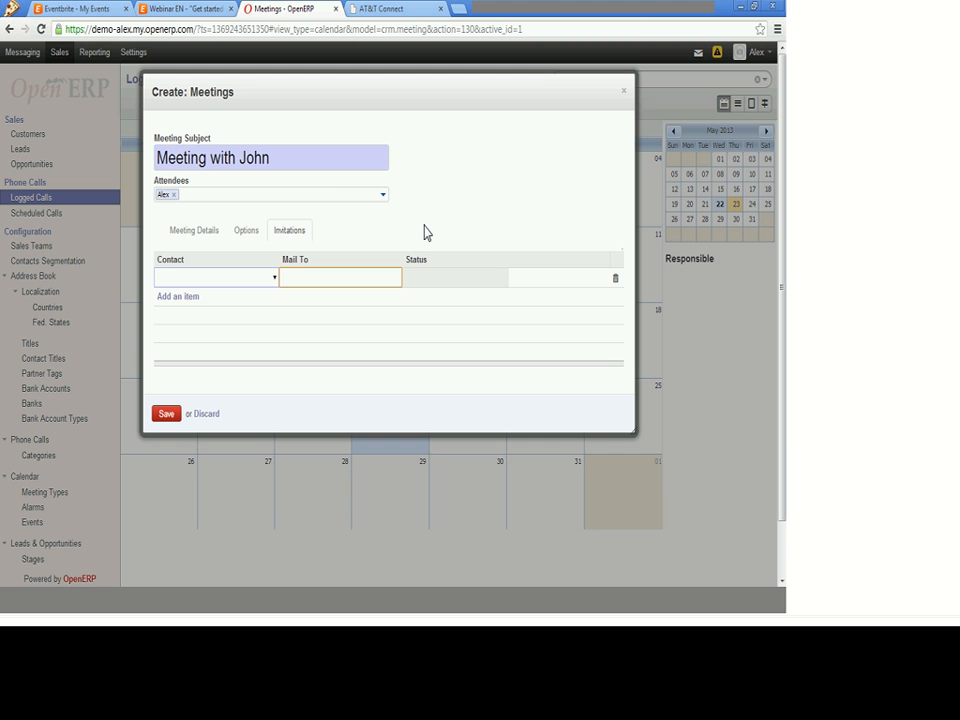
left_click(168, 417)
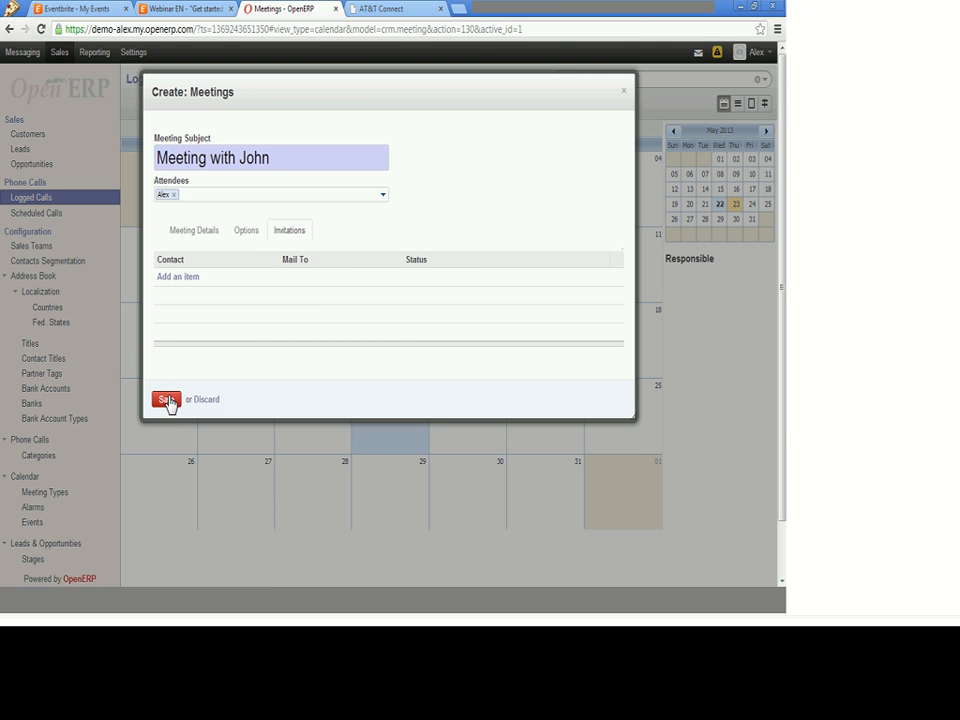
left_click(167, 400)
left_click(194, 231)
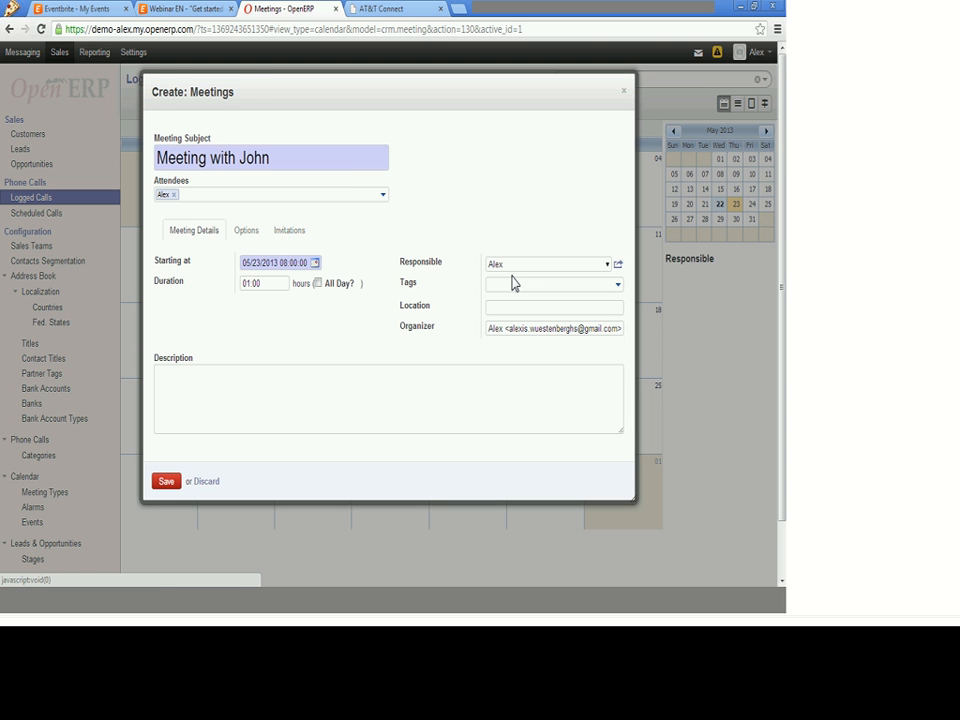
left_click(624, 91)
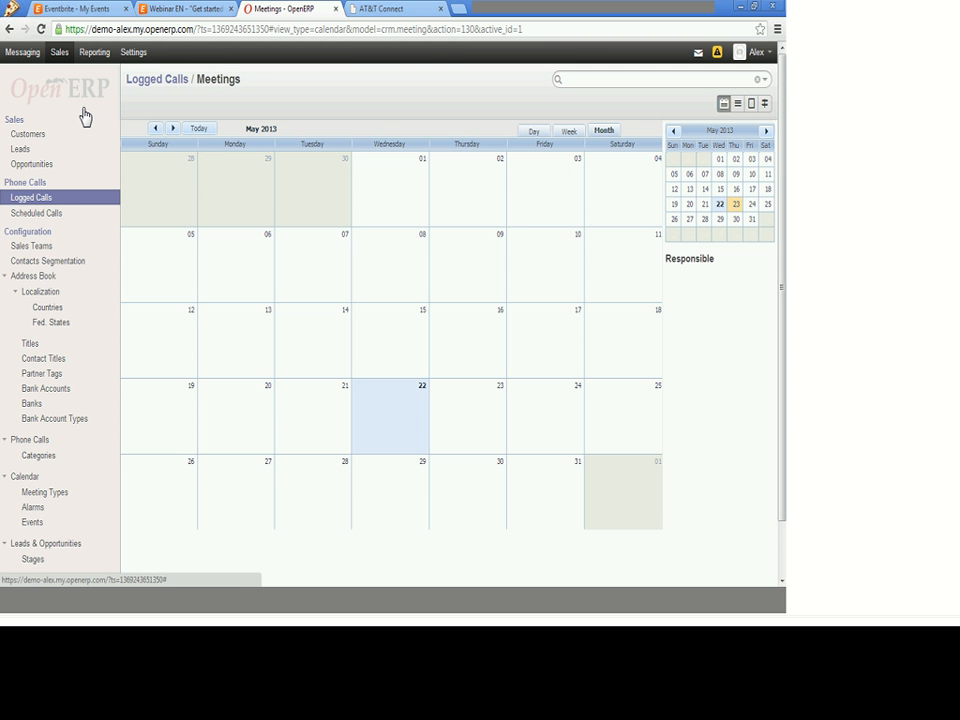
Convert the lead "Someone is interested in a screen" to an opportunity, creating a new related customer
left_click(21, 150)
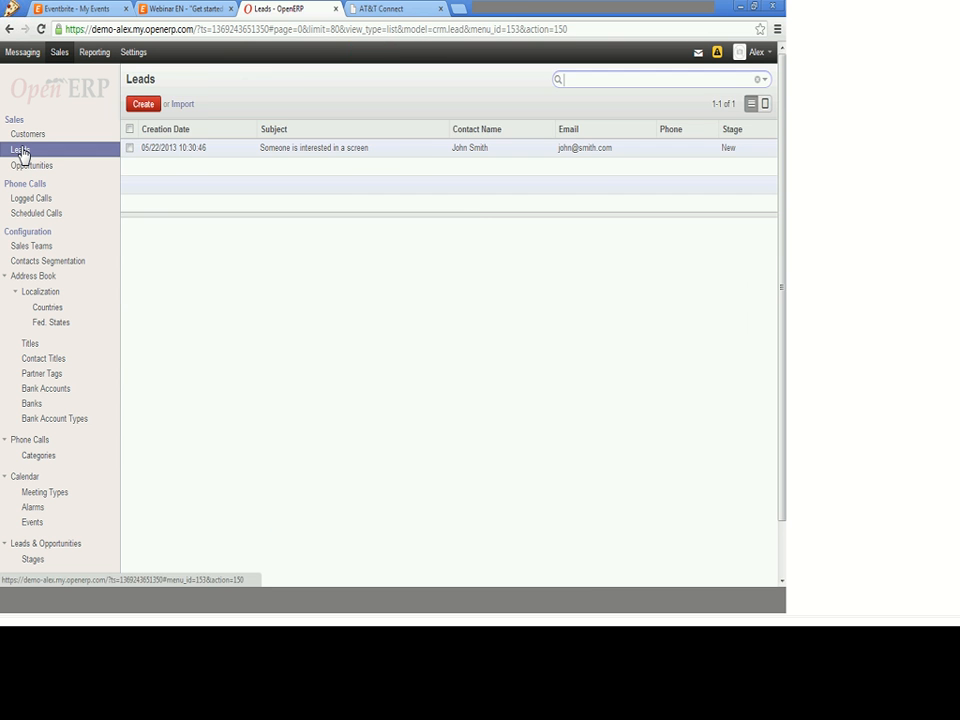
left_click(171, 152)
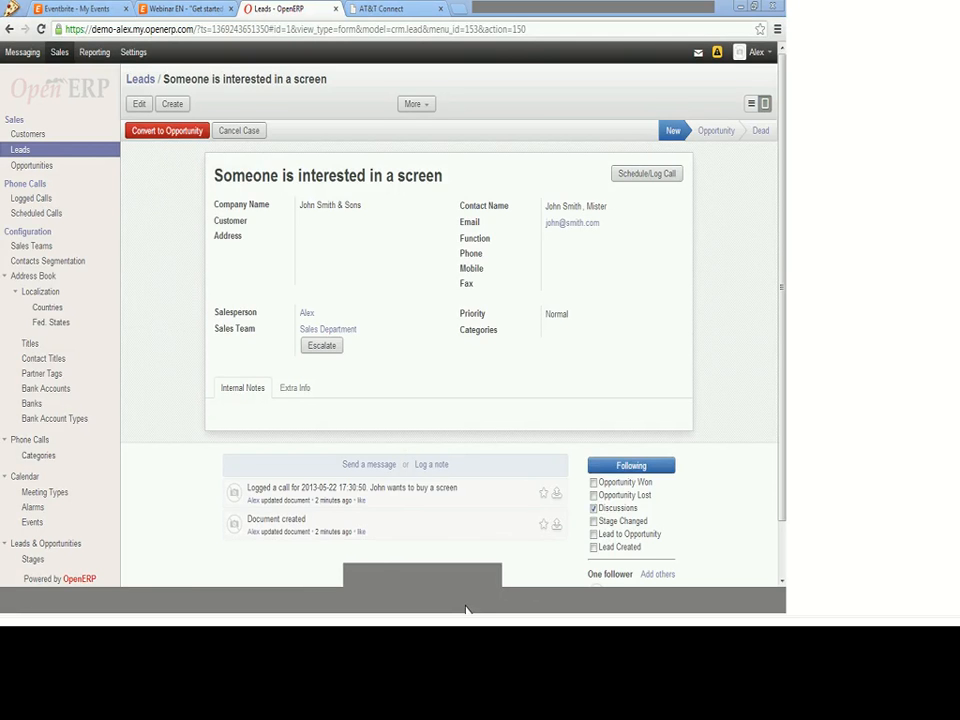
left_click(155, 139)
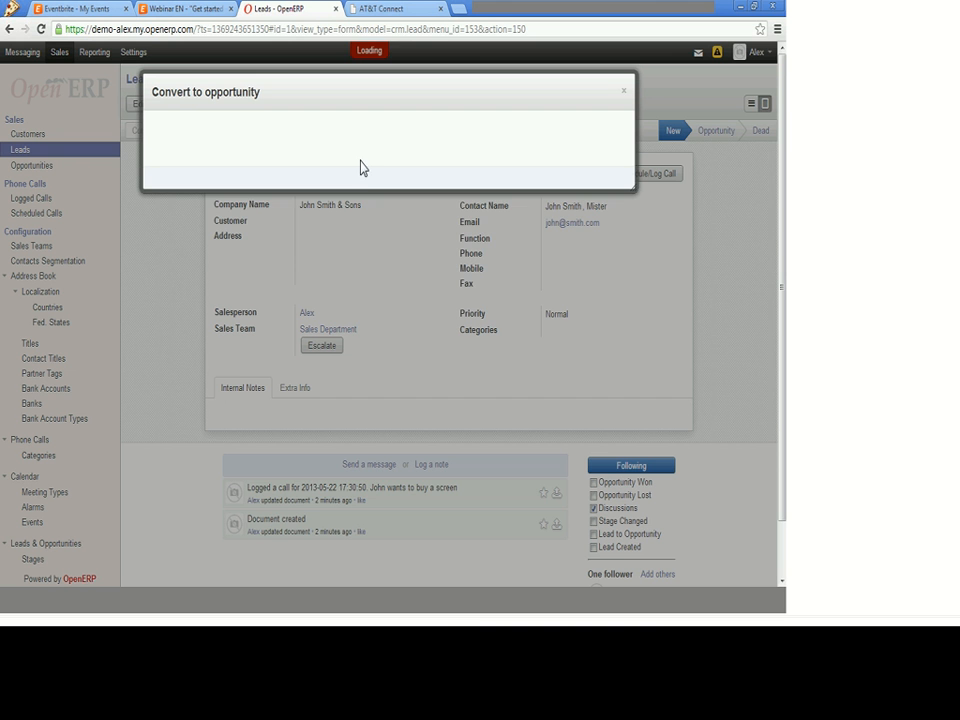
left_click(332, 143)
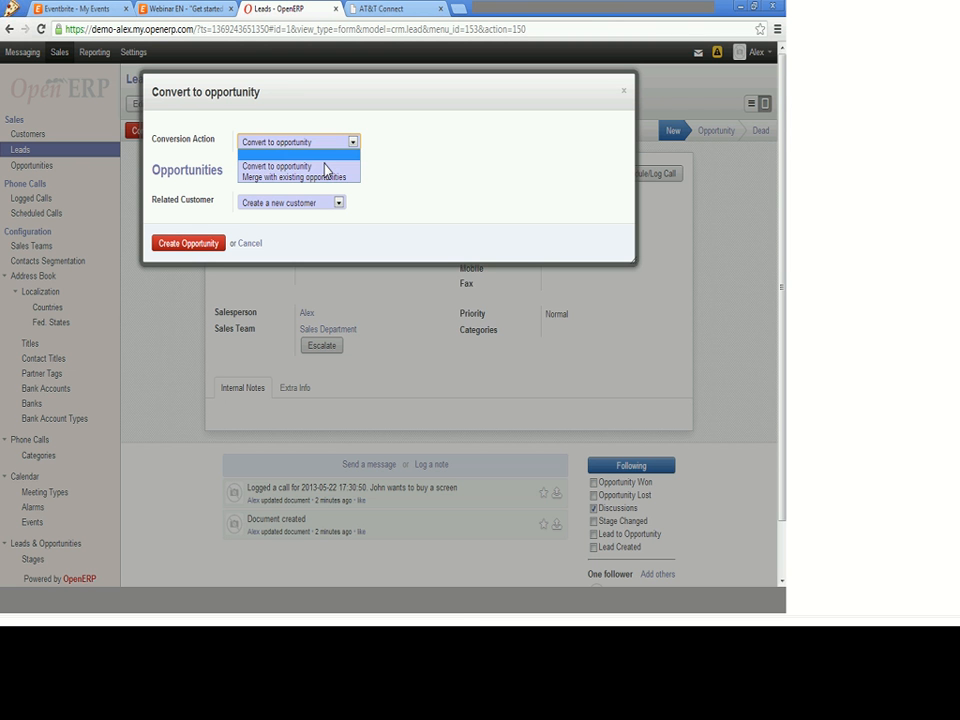
left_click(324, 166)
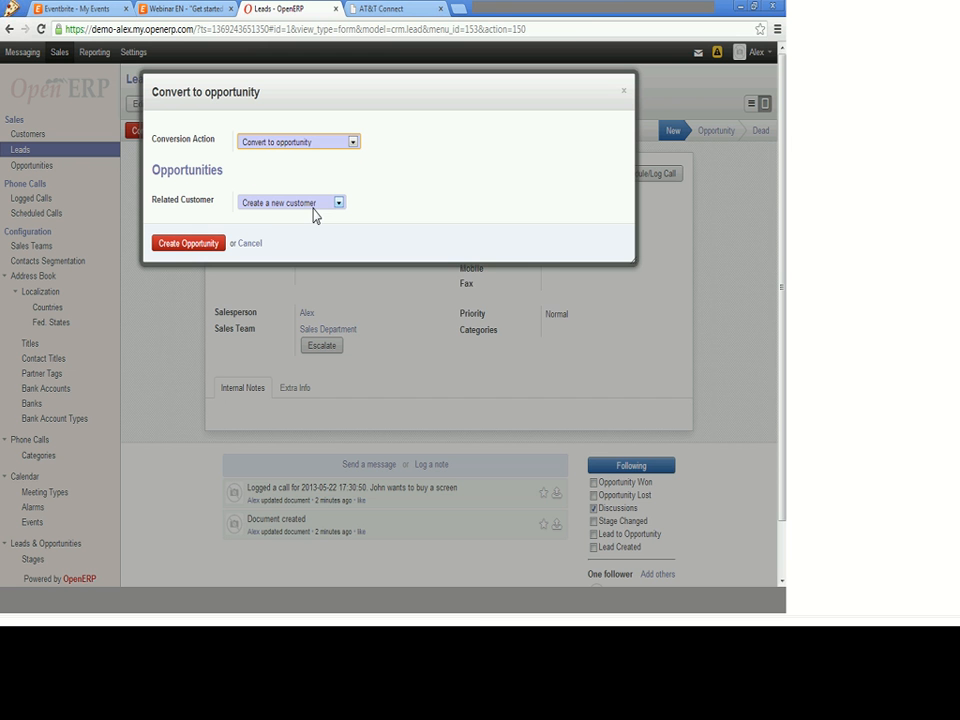
left_click(303, 203)
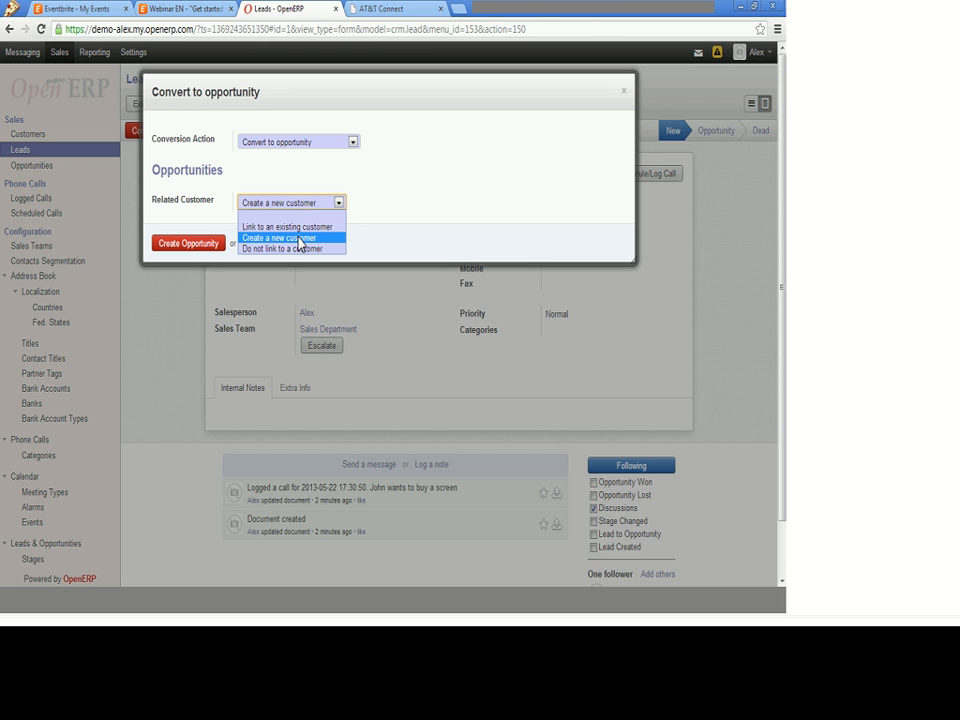
left_click(298, 238)
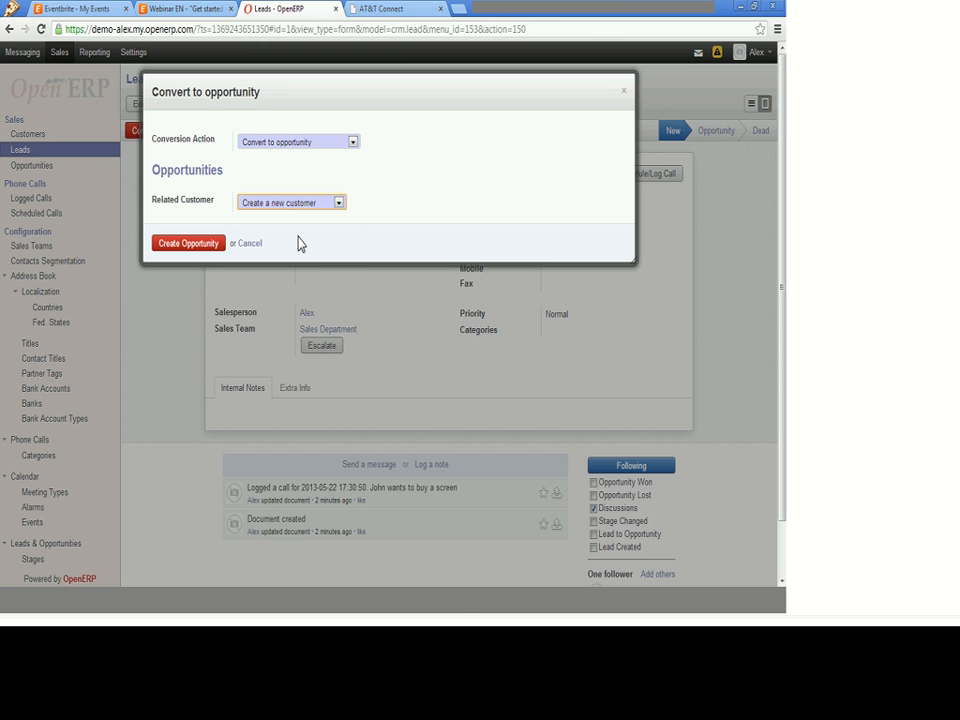
left_click(186, 245)
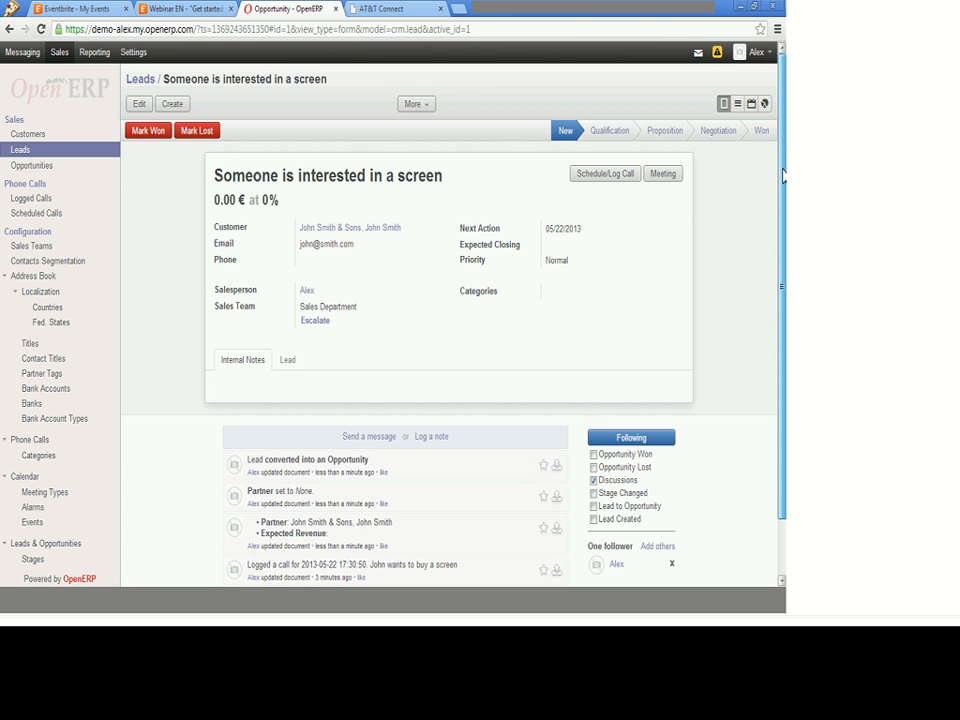
left_click_drag(783, 175, 783, 223)
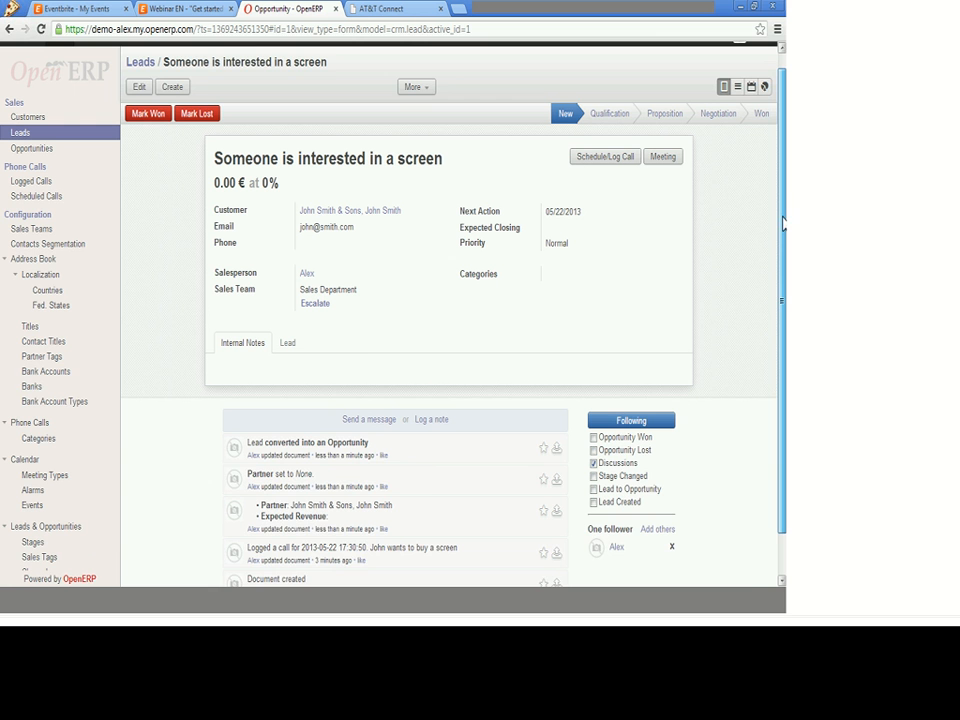
Examine the opportunity's message history, from document creation and the logged call to the partner change and conversion
scroll(180, 458, "down", 1)
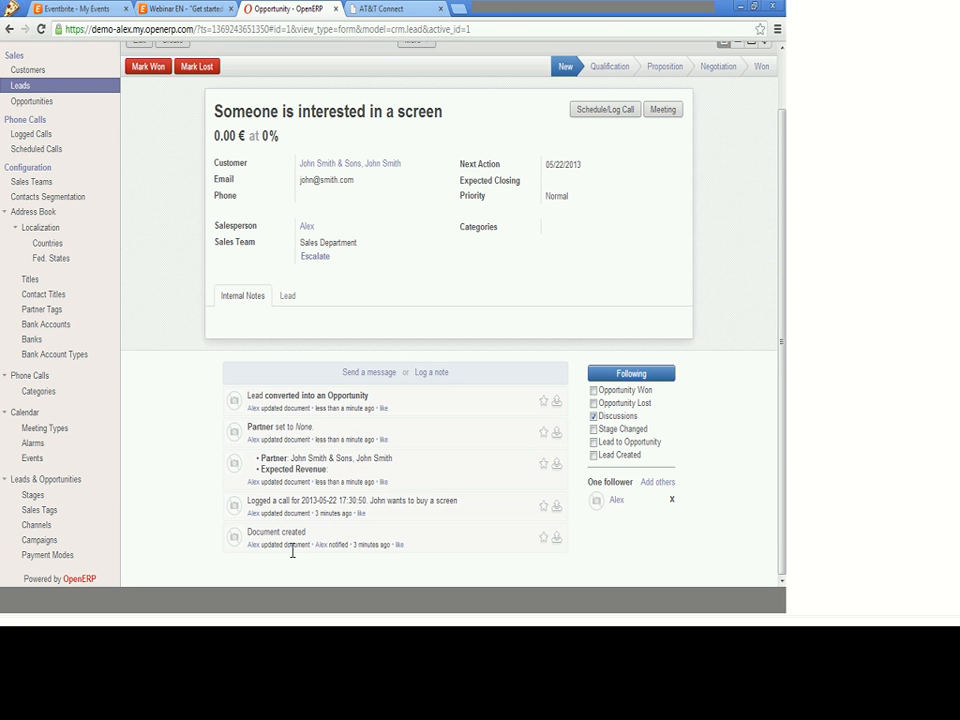
triple_click(379, 501)
left_click(379, 501)
left_click_drag(291, 459, 328, 470)
left_click(300, 425)
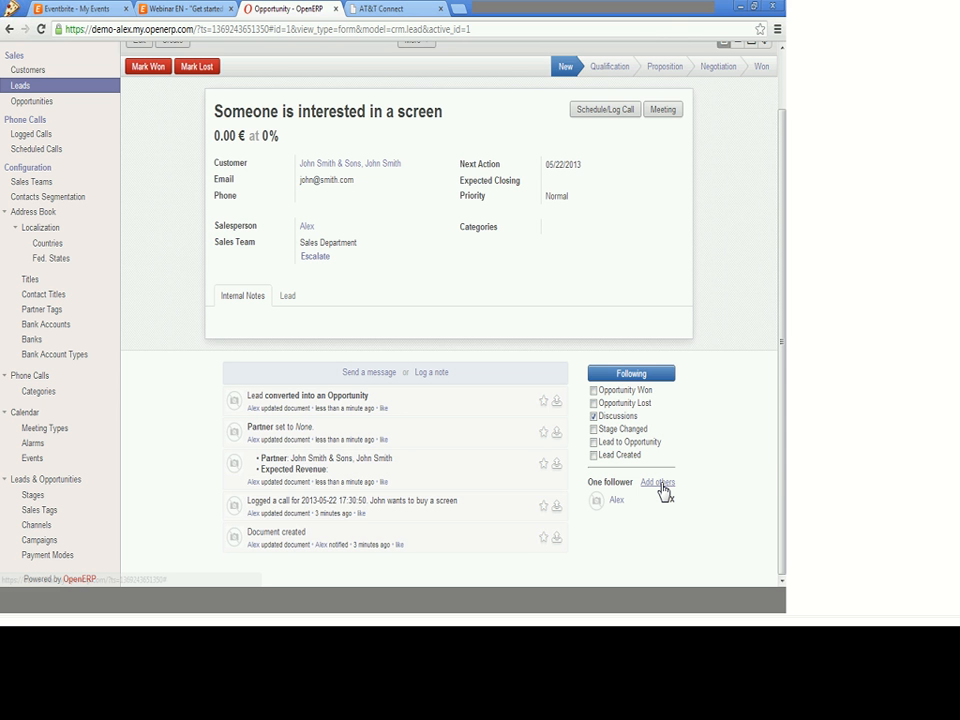
Inspect the linked customer's contact record, including its Sales & Purchases details, and return to the opportunity
left_click(327, 165)
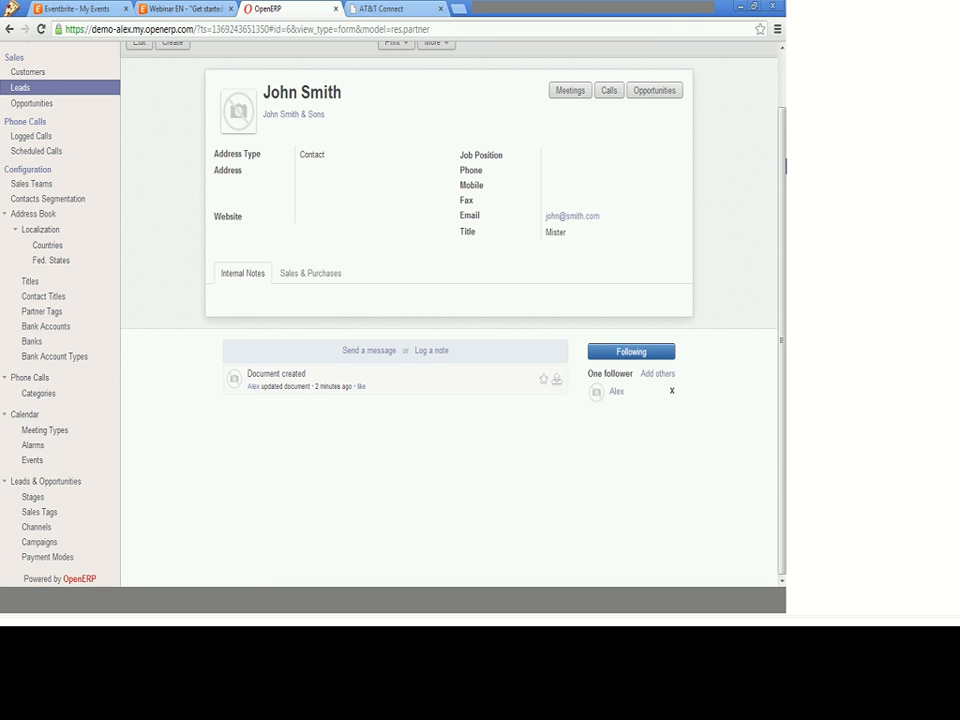
left_click_drag(784, 118, 470, 66)
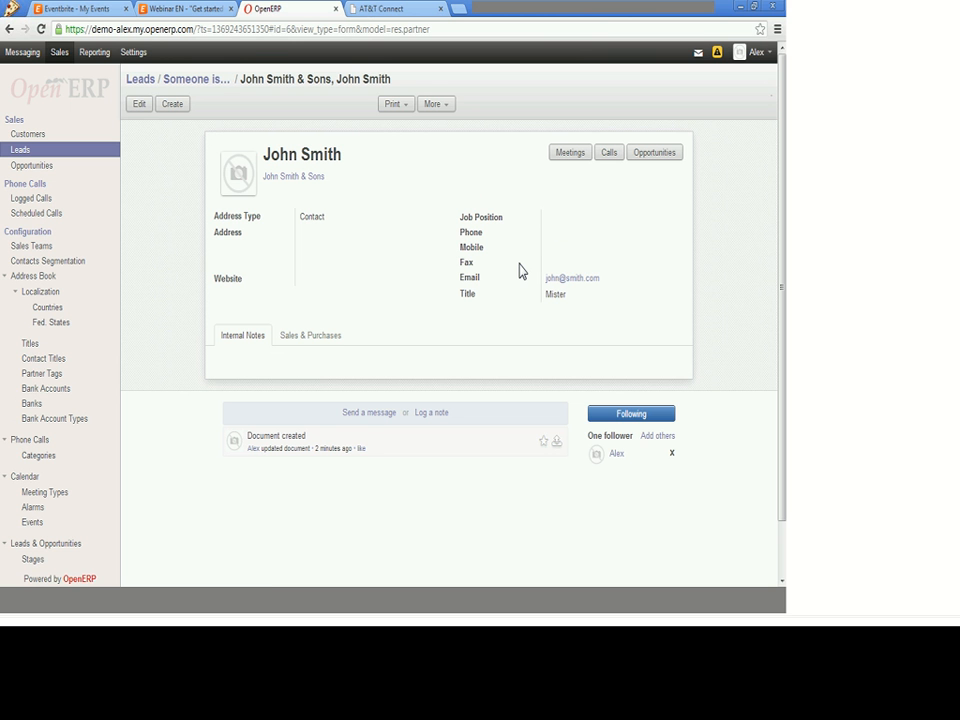
left_click(263, 174)
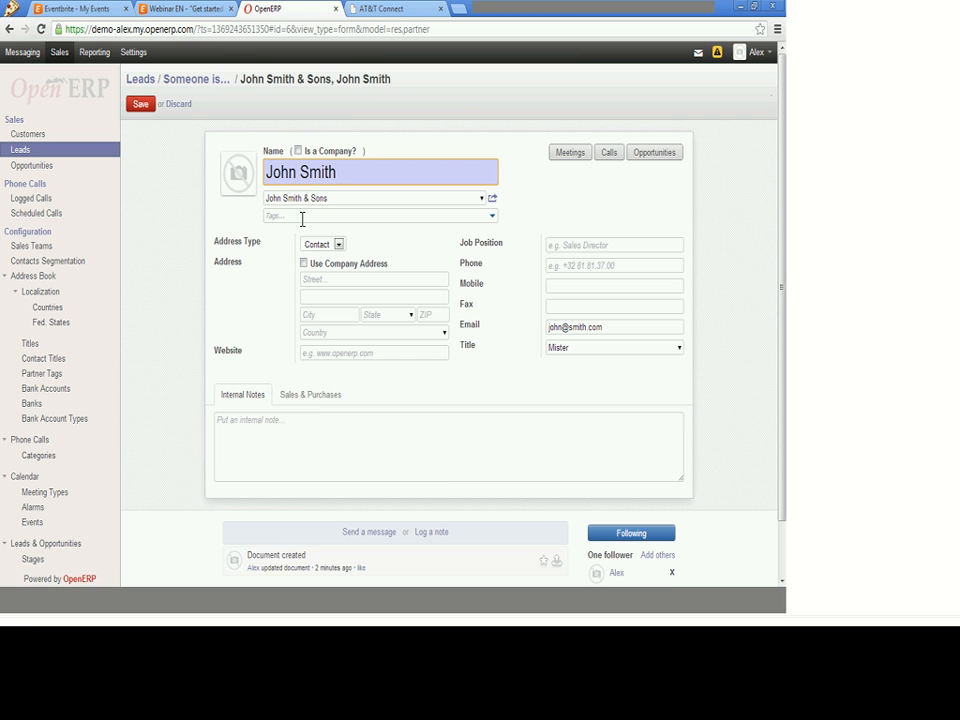
left_click(316, 401)
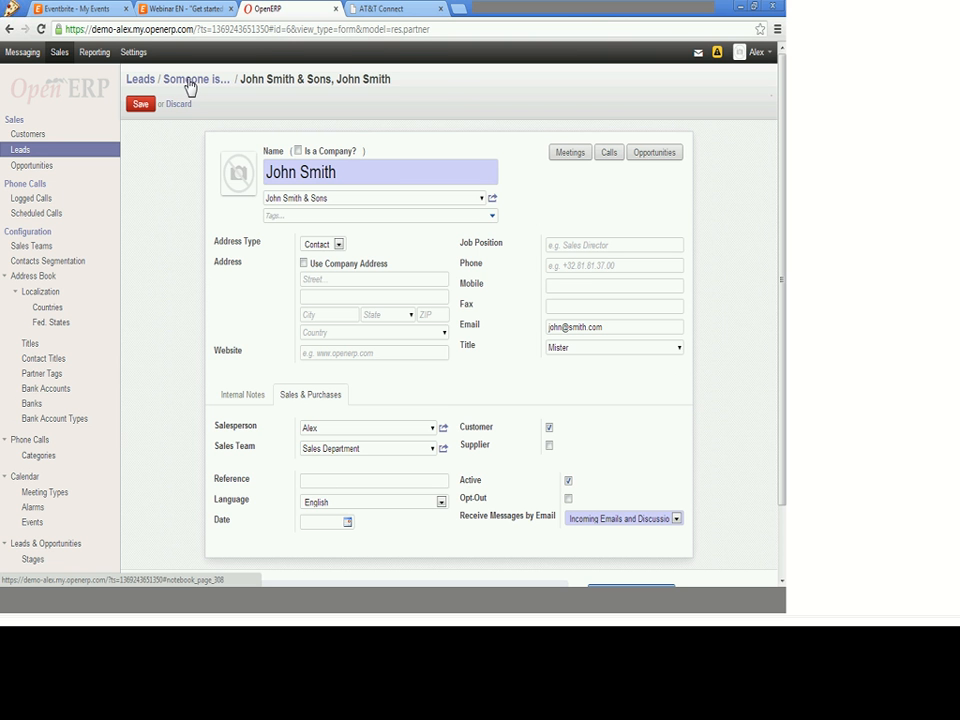
left_click(190, 84)
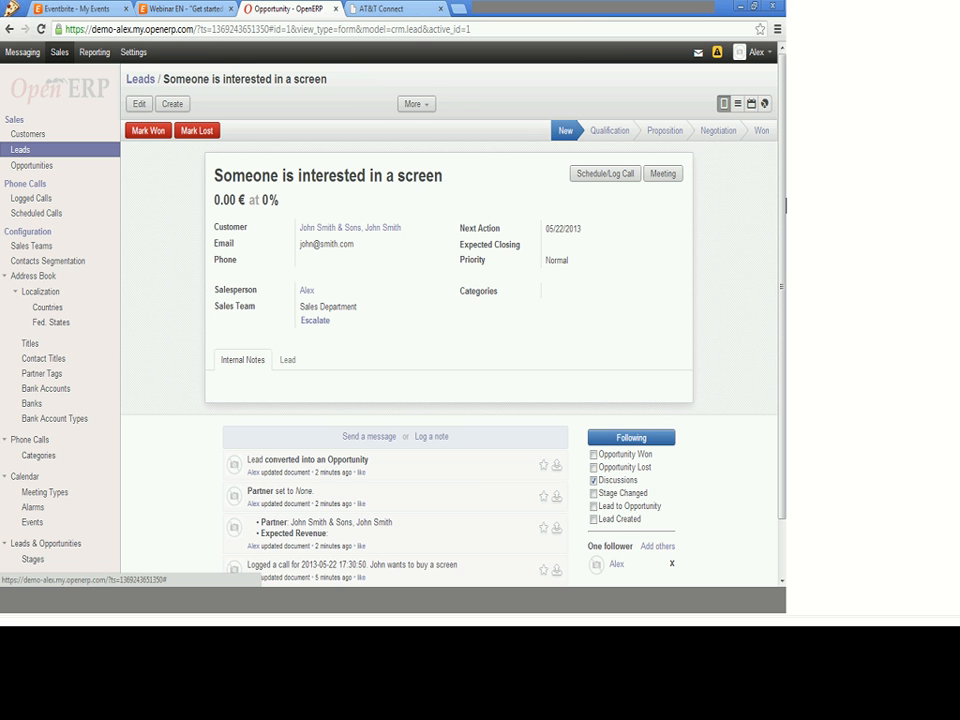
Add the customer's contact person as a follower of the opportunity, keeping the default invitation message
scroll(784, 287, "down", 2)
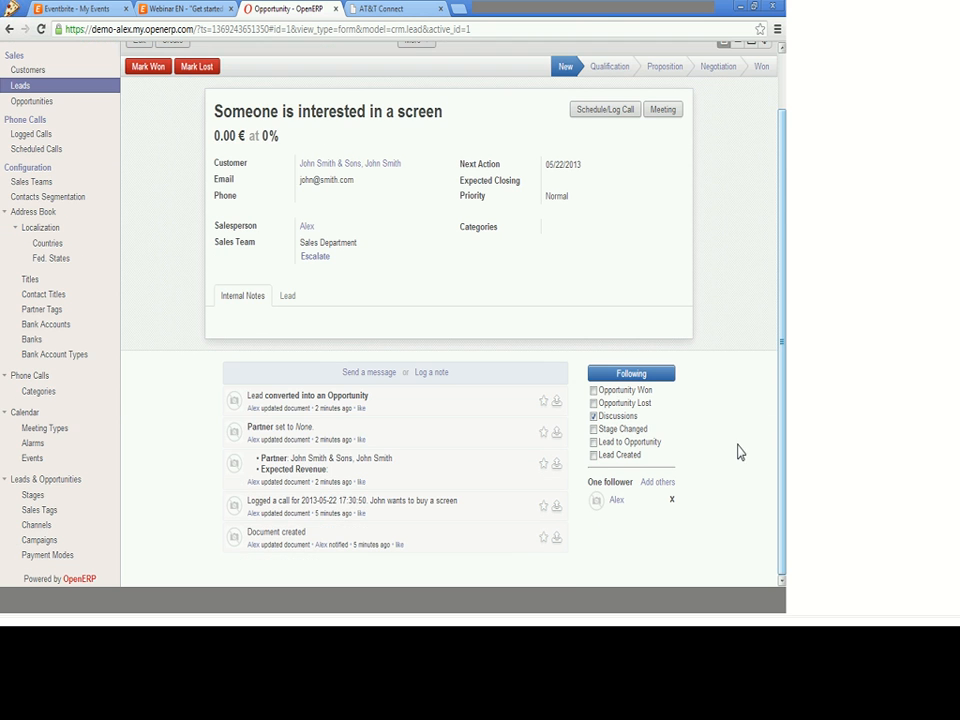
left_click(645, 483)
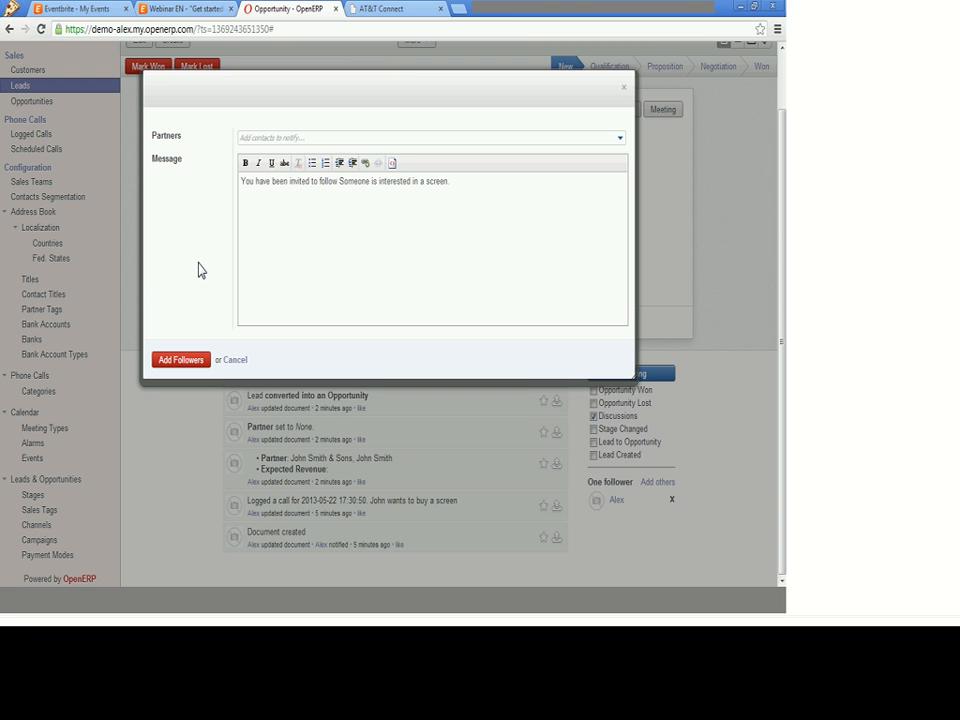
type("john")
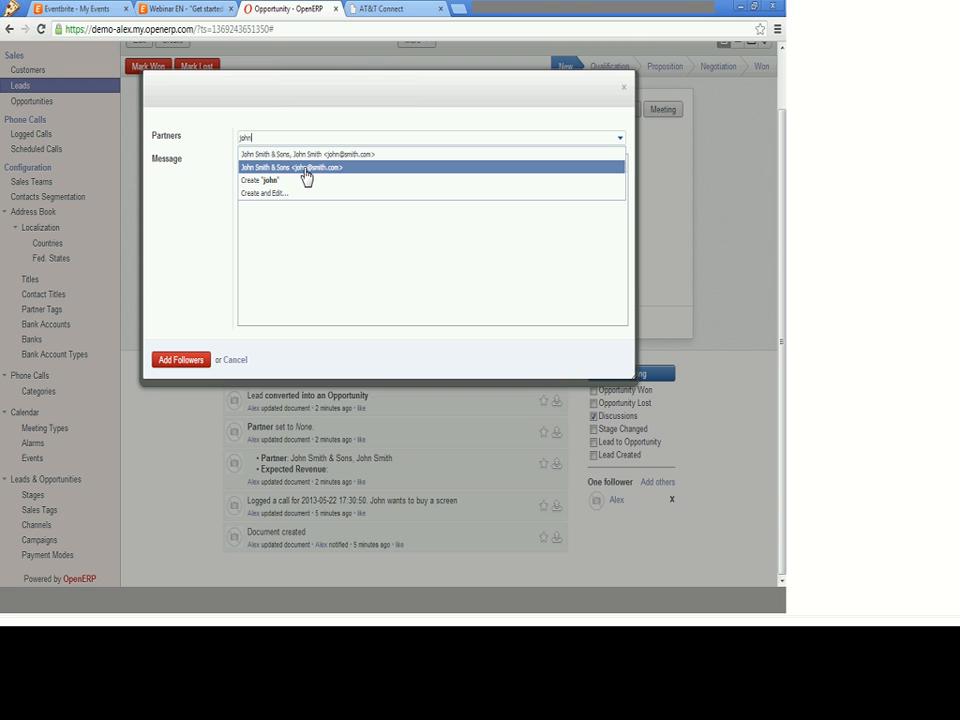
left_click(315, 155)
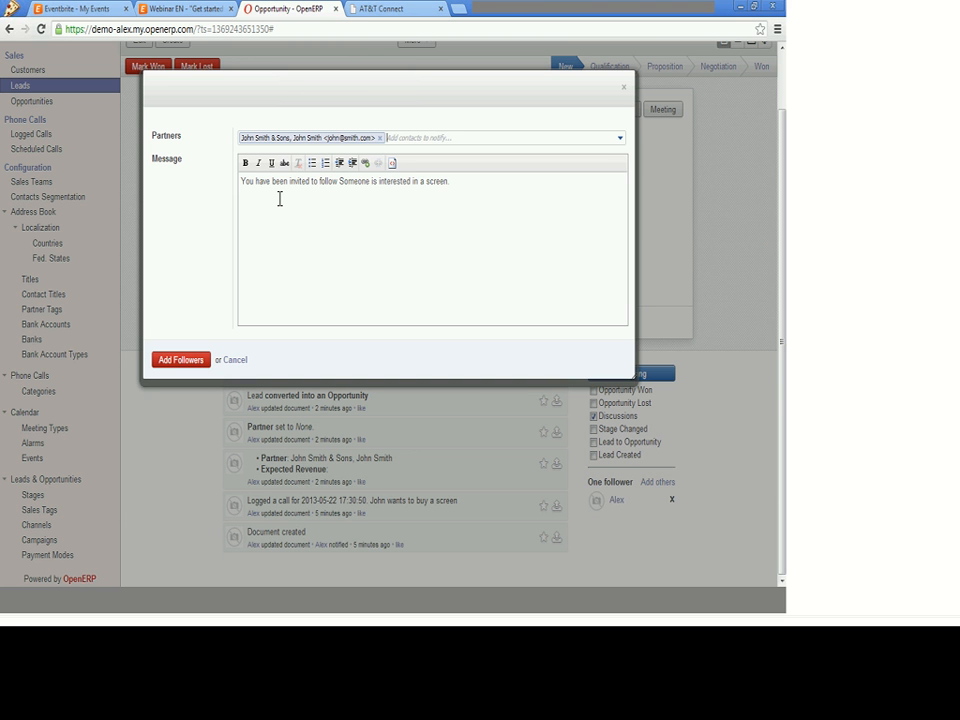
left_click(181, 362)
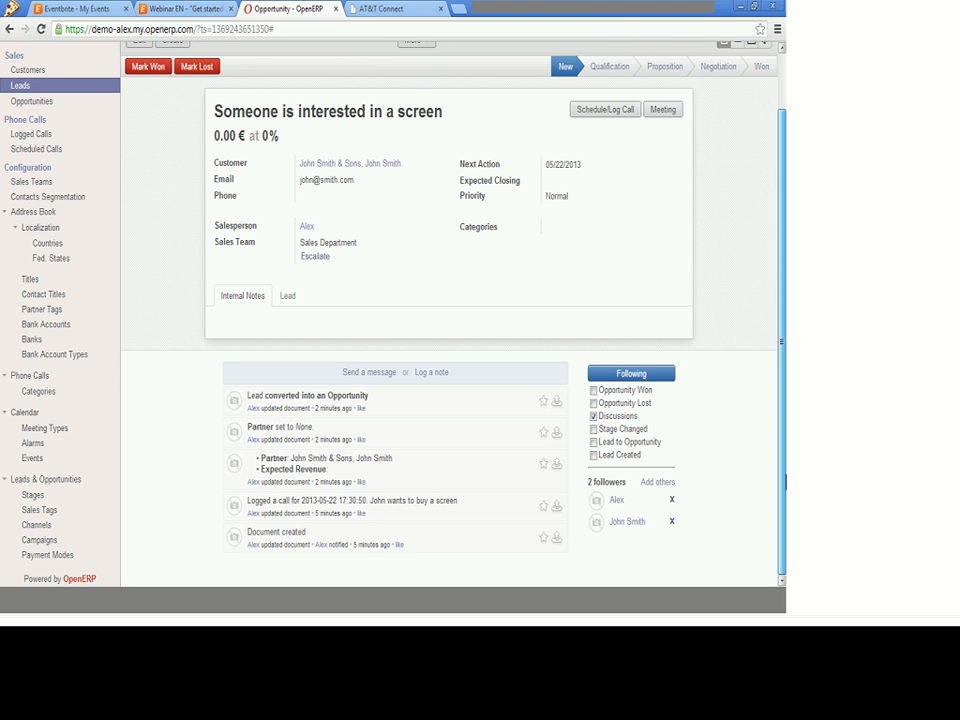
Change the stage of the opportunity "Someone is interested in a screen" to Proposition
scroll(624, 249, "up", 1)
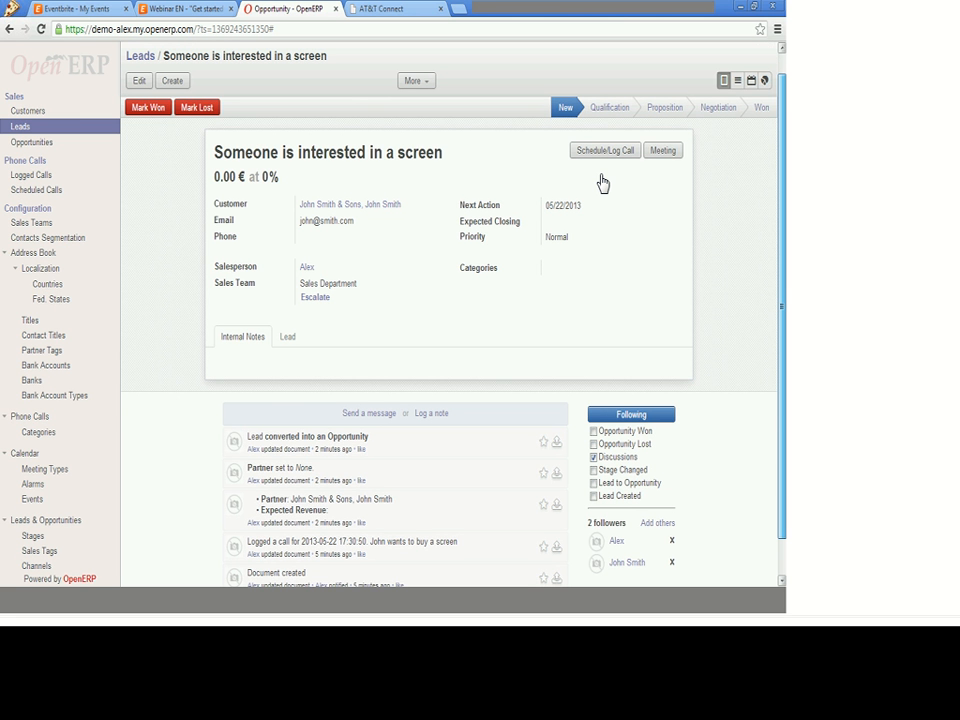
scroll(630, 186, "up", 1)
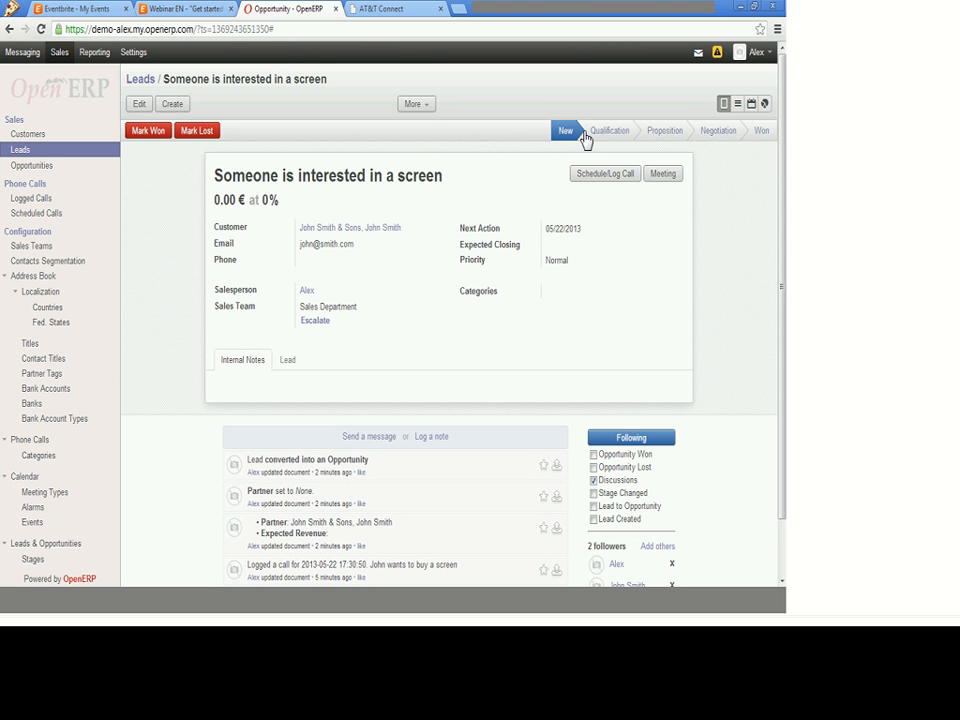
left_click(657, 132)
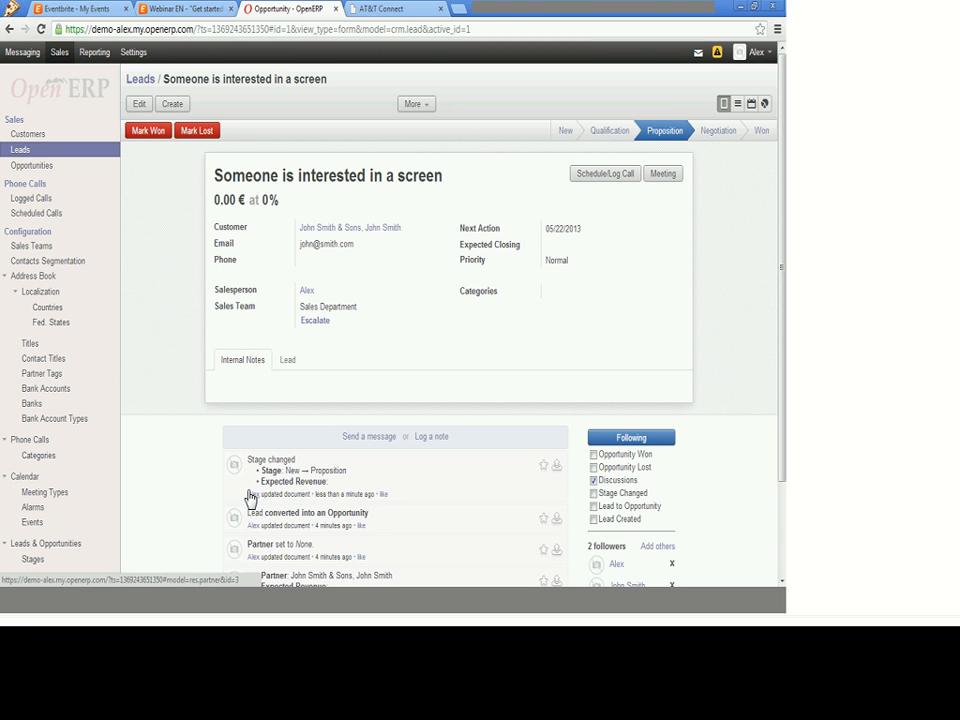
Look at the opportunity as a list, a calendar and a graph, and return to its form
left_click(737, 106)
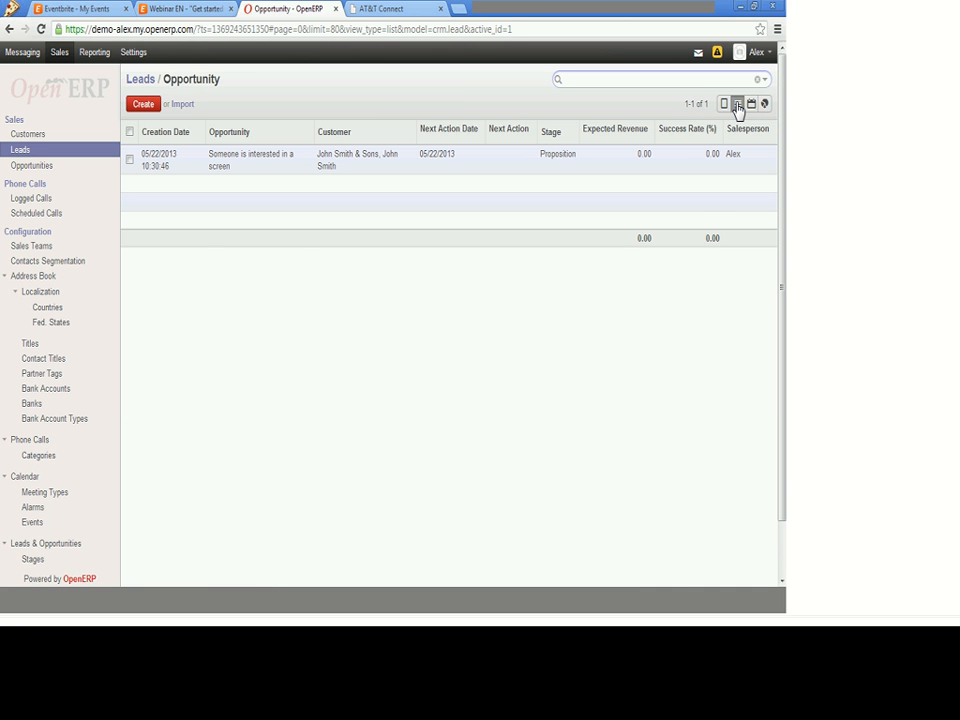
left_click(752, 105)
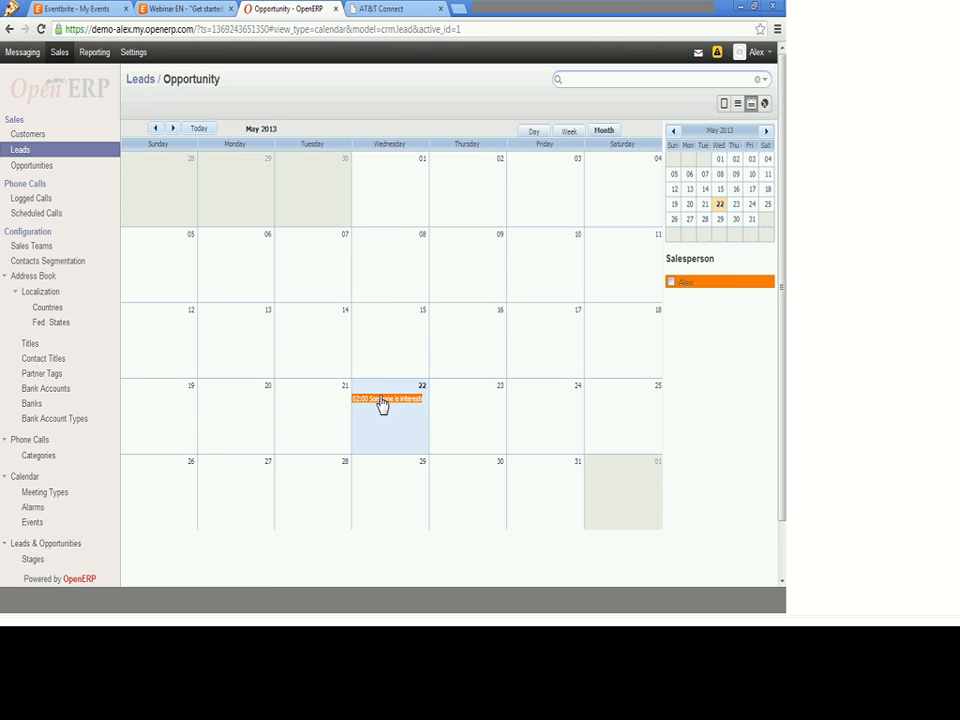
left_click(765, 105)
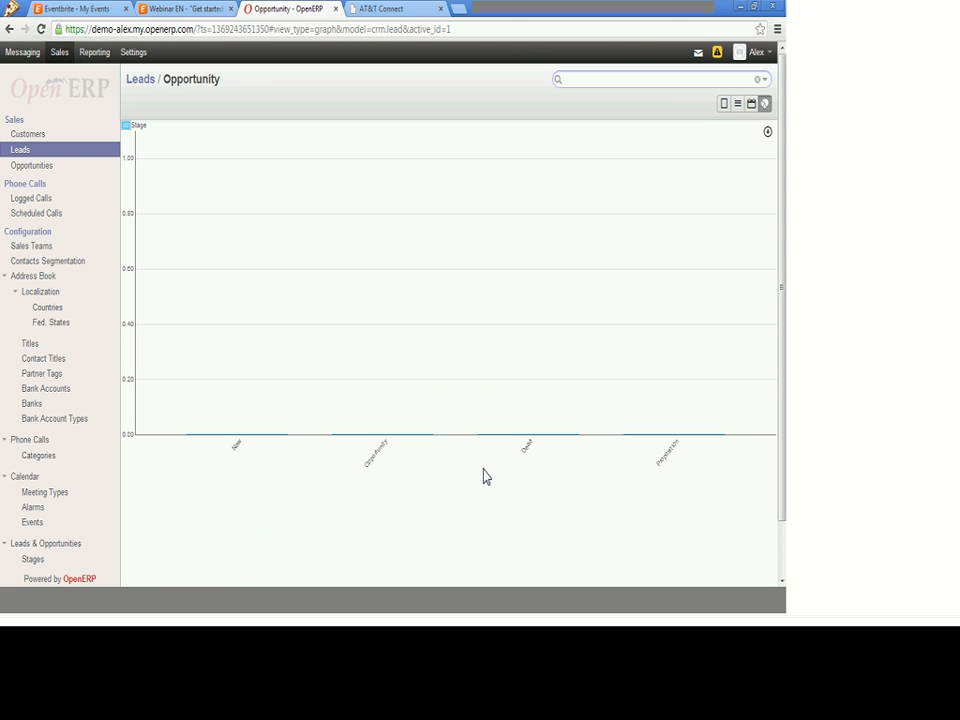
mouse_move(485, 476)
left_click(724, 105)
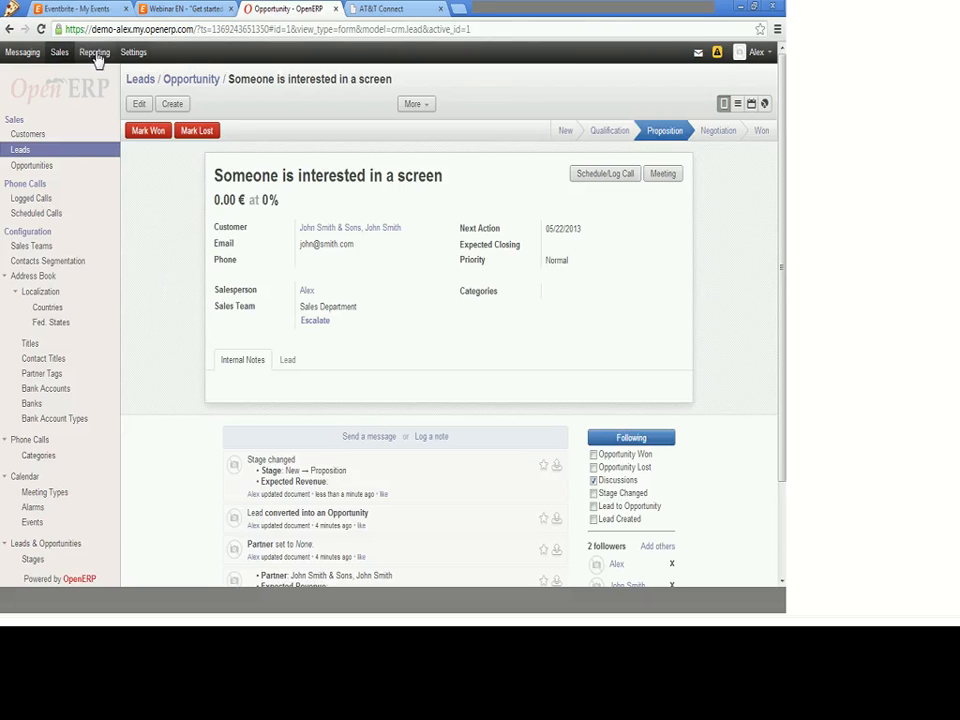
Install the Sales Management module, keeping Custom as the accounting package for Your Company
left_click(134, 55)
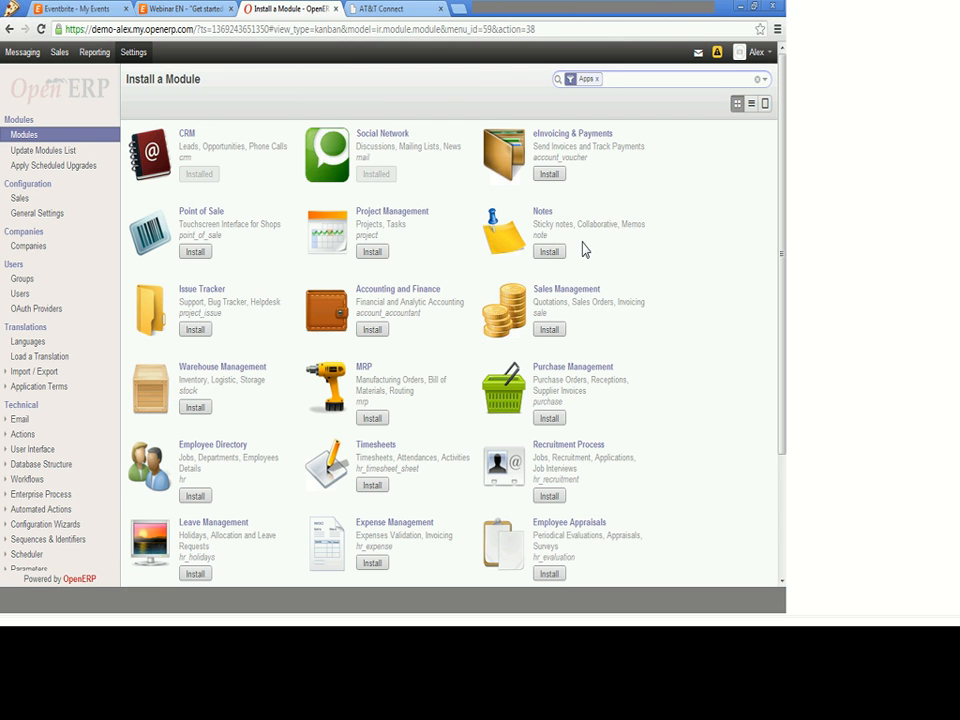
left_click(549, 330)
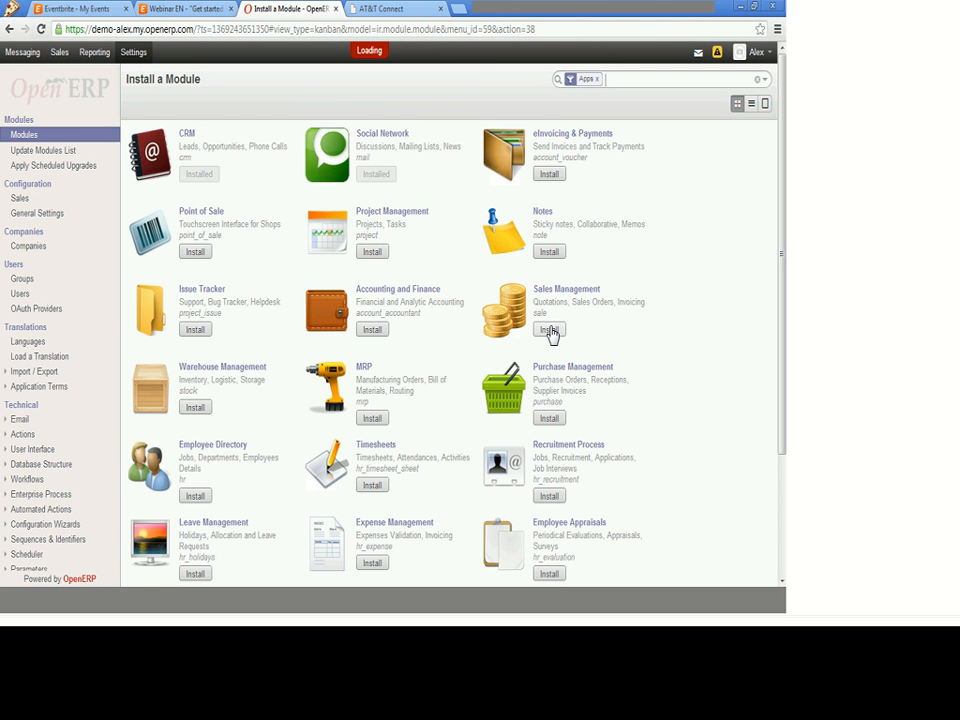
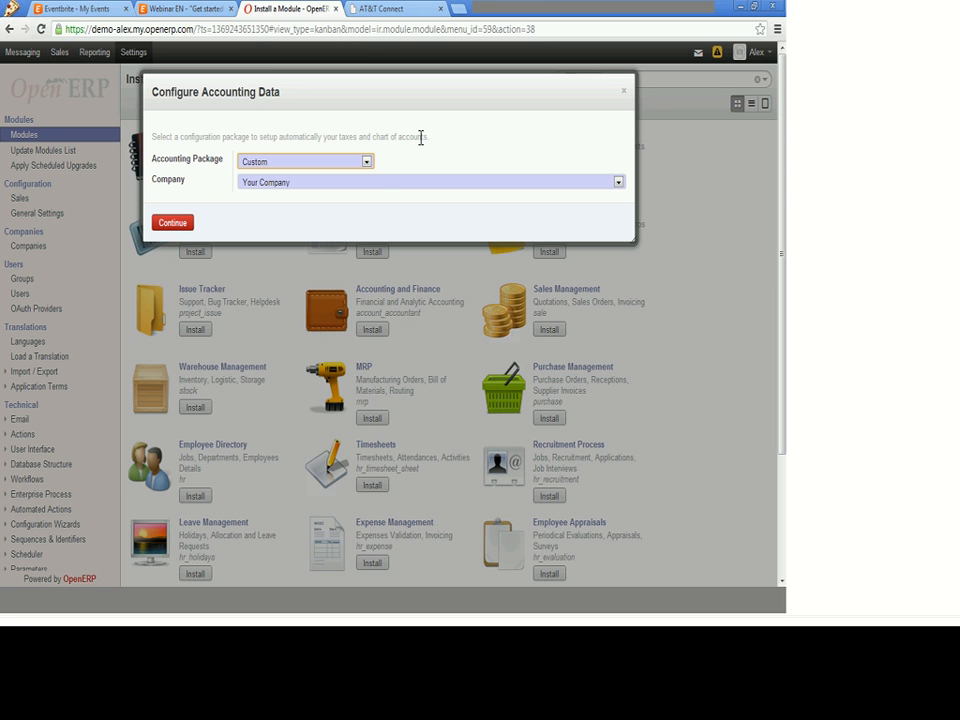
left_click(367, 162)
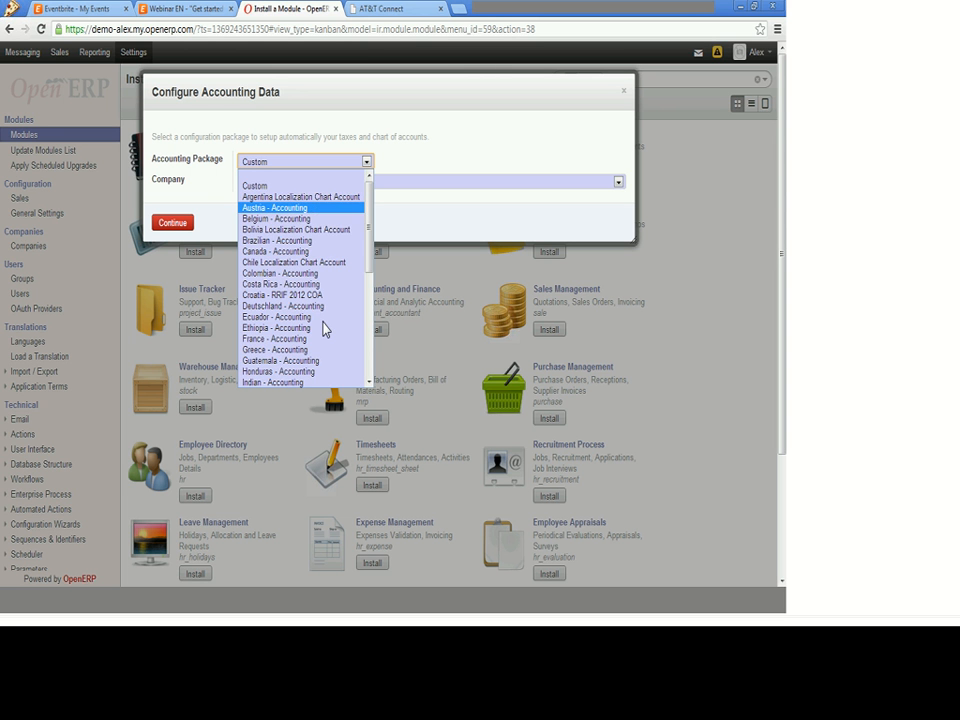
left_click_drag(369, 214, 317, 193)
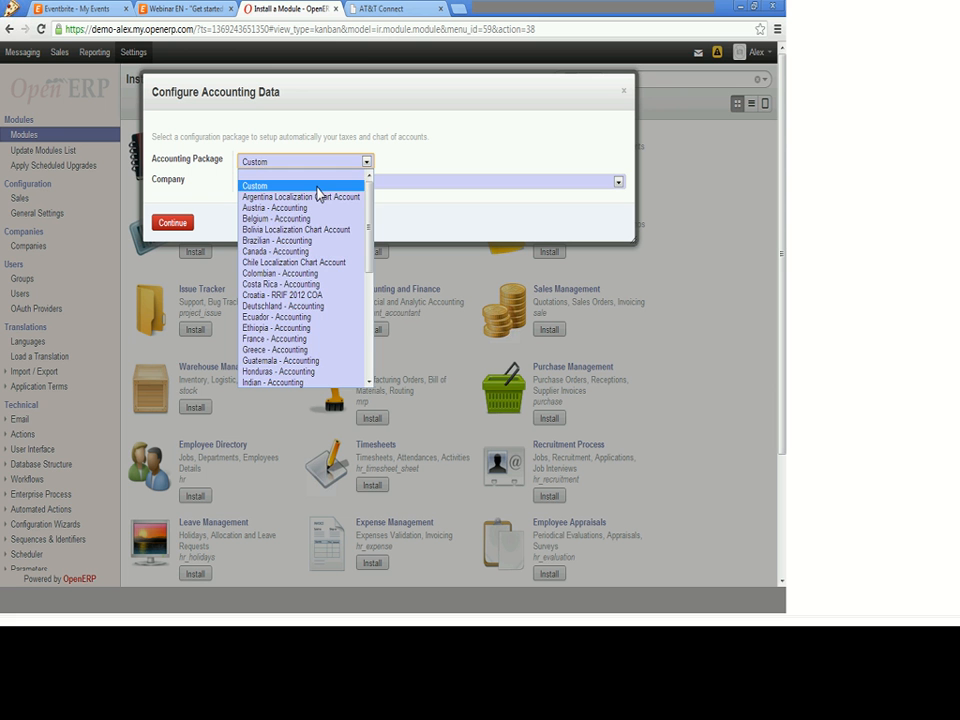
left_click(317, 190)
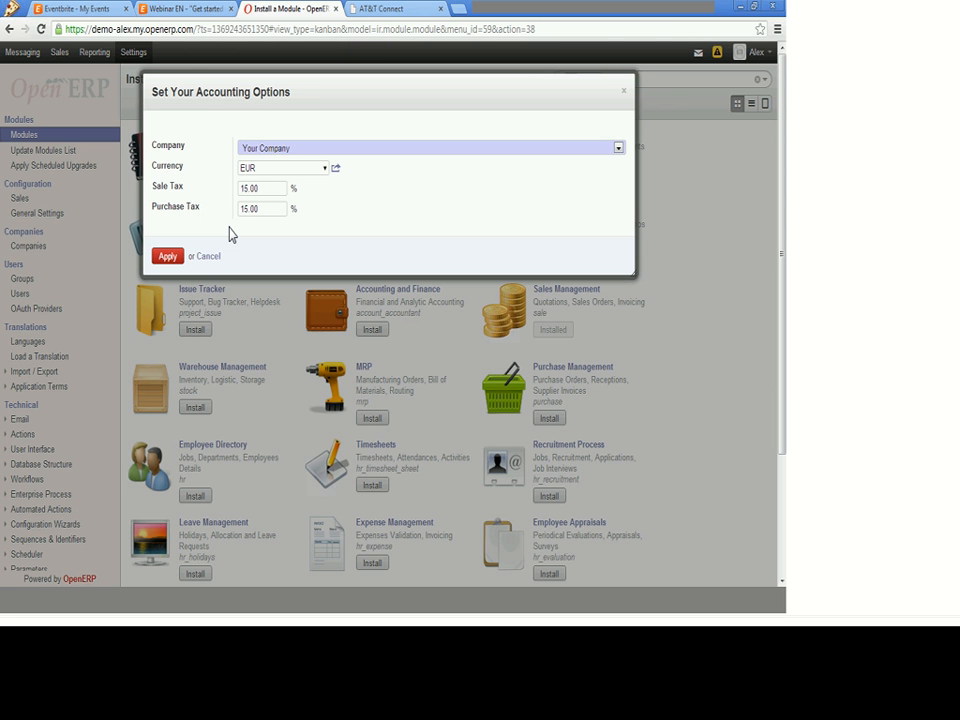
Set the accounting currency to USD and the sale tax to 6%, and apply the accounting options
double_click(241, 167)
type("usd")
left_click(251, 183)
left_click_drag(259, 189, 195, 190)
type("6")
left_click(270, 210)
left_click(172, 262)
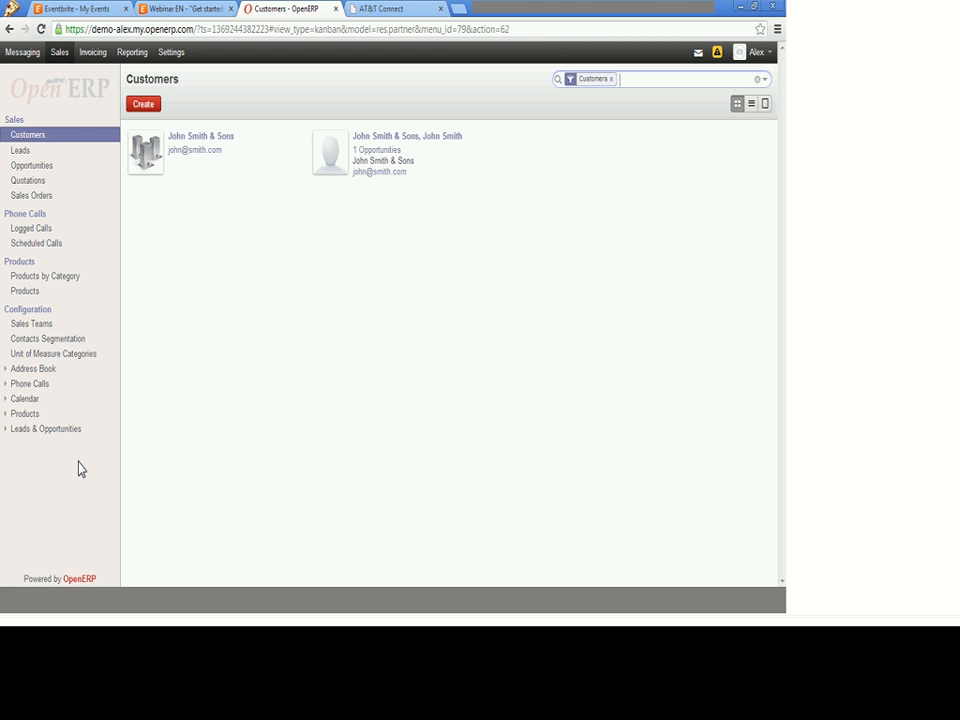
On the Opportunities board, move "Someone is interested in a screen" from Proposition to Negotiation
left_click(37, 168)
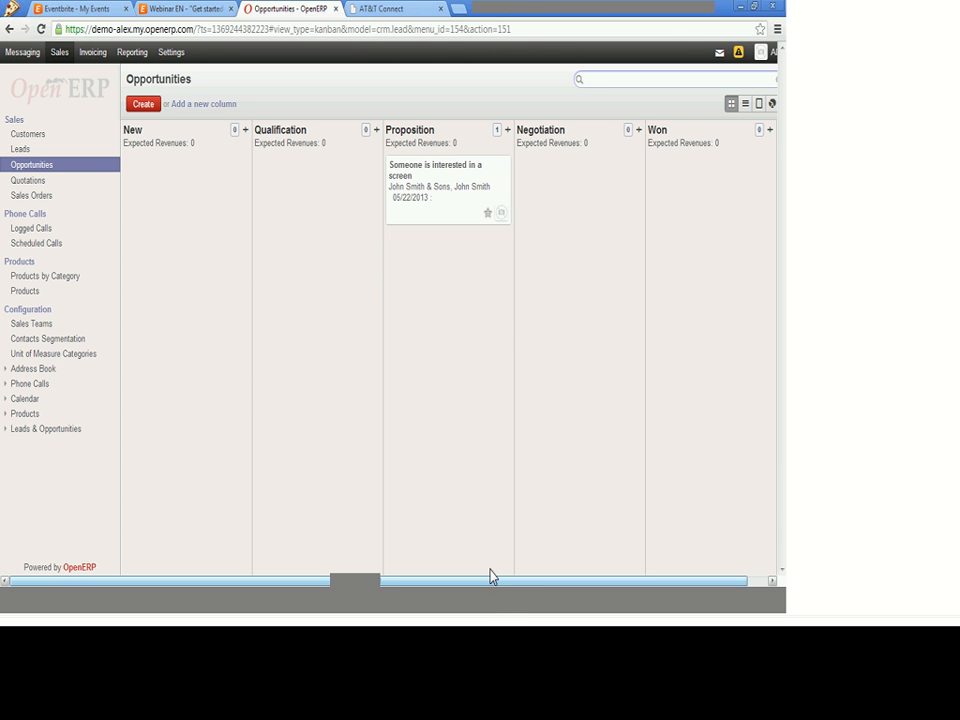
left_click_drag(536, 577, 571, 577)
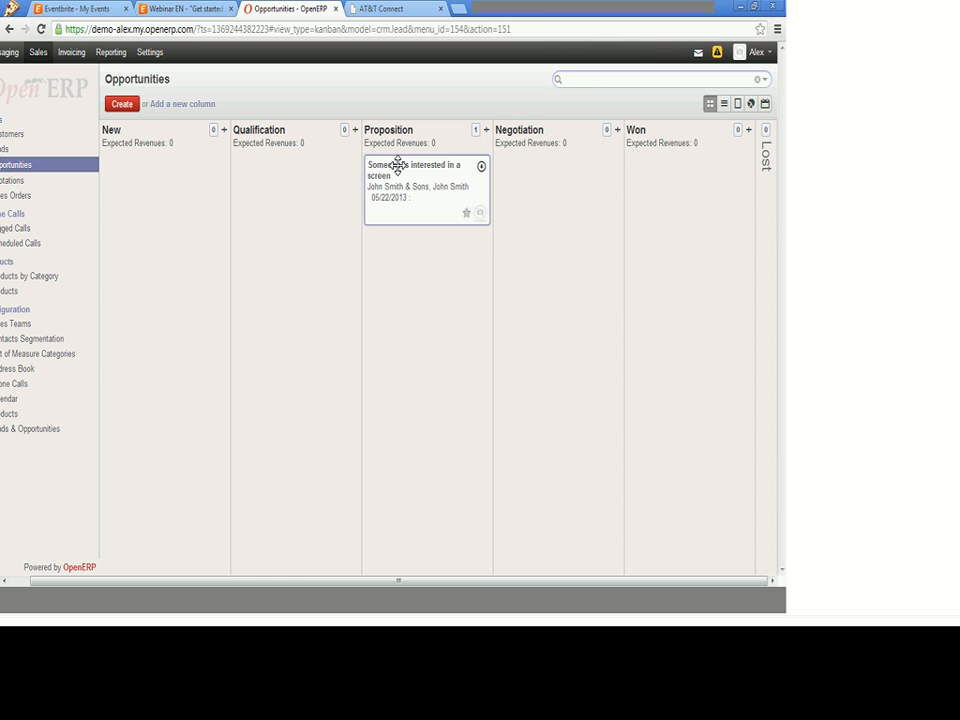
left_click_drag(412, 170, 678, 171)
left_click_drag(563, 174, 536, 168)
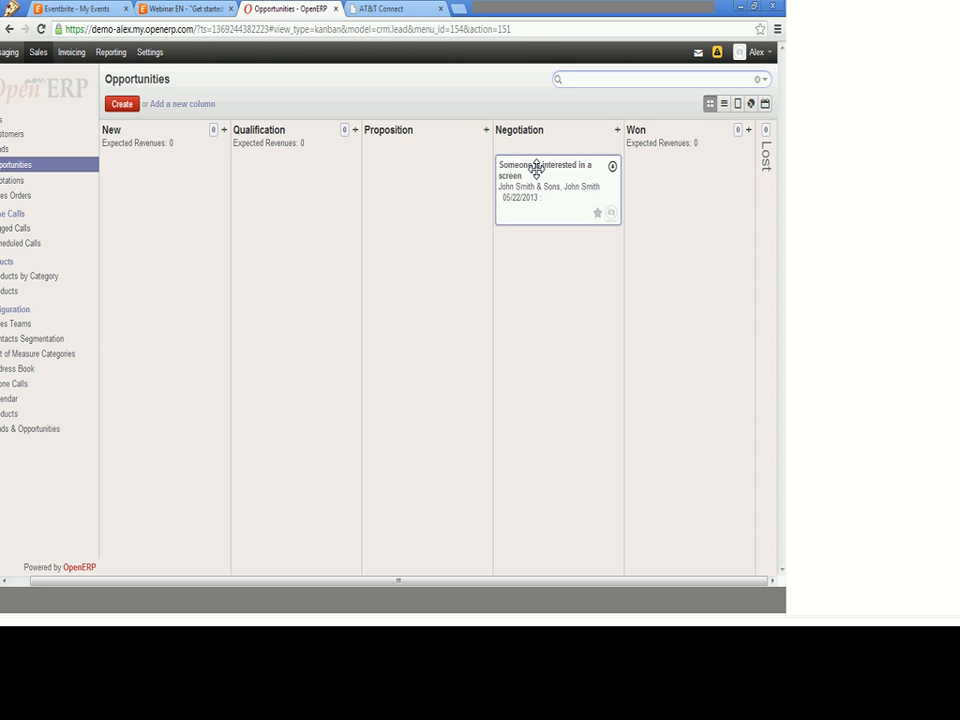
Convert the opportunity "Someone is interested in a screen" to a quotation for its existing customer, with Mark Won enabled
left_click(536, 168)
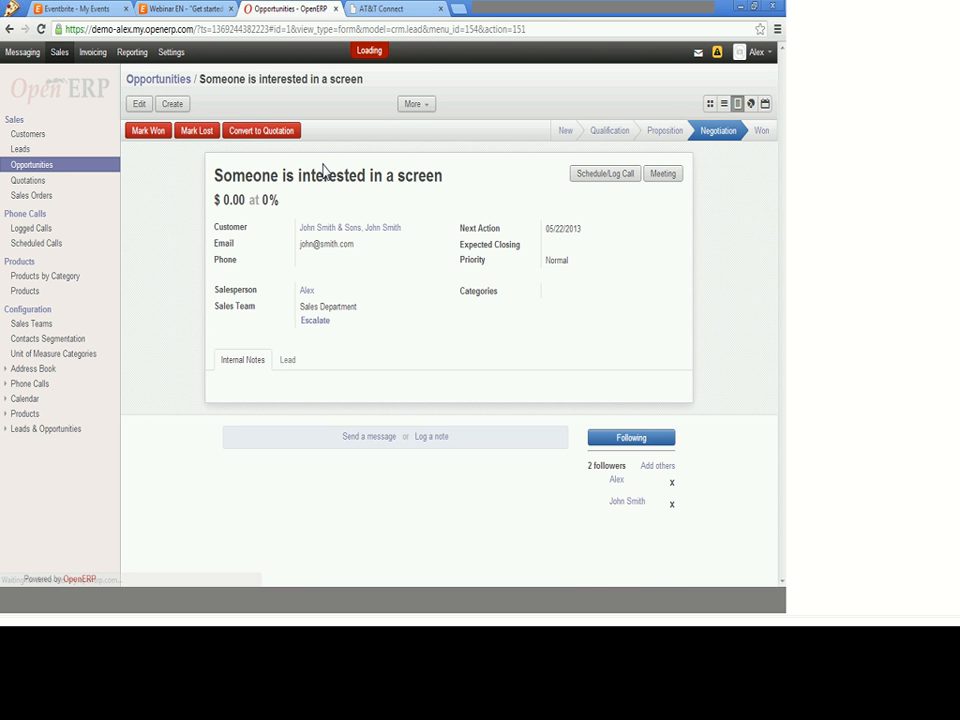
left_click(275, 132)
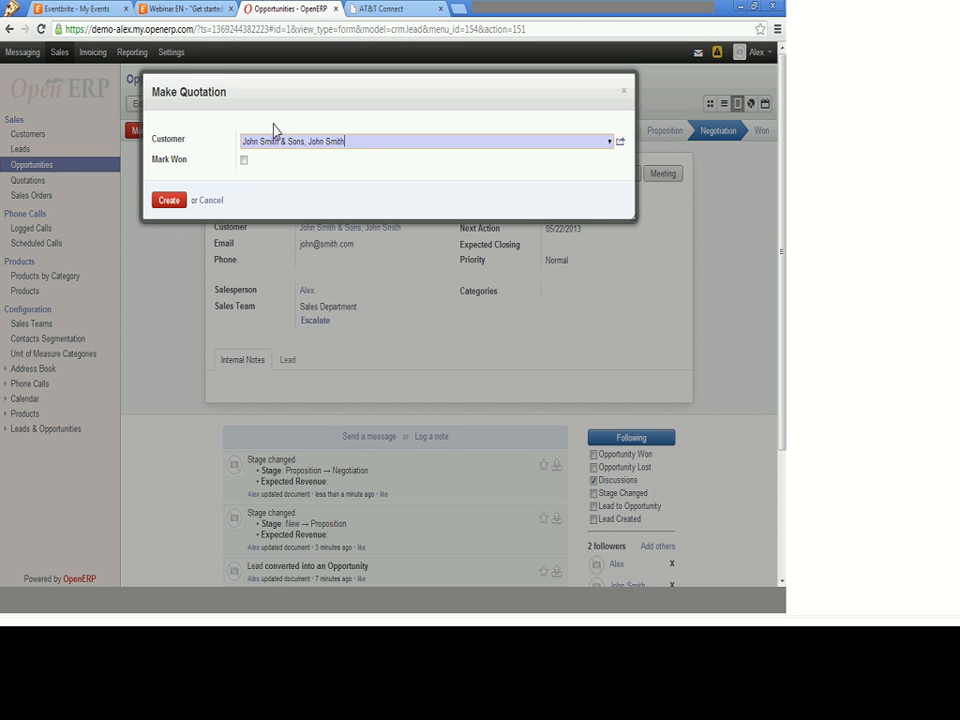
left_click(244, 161)
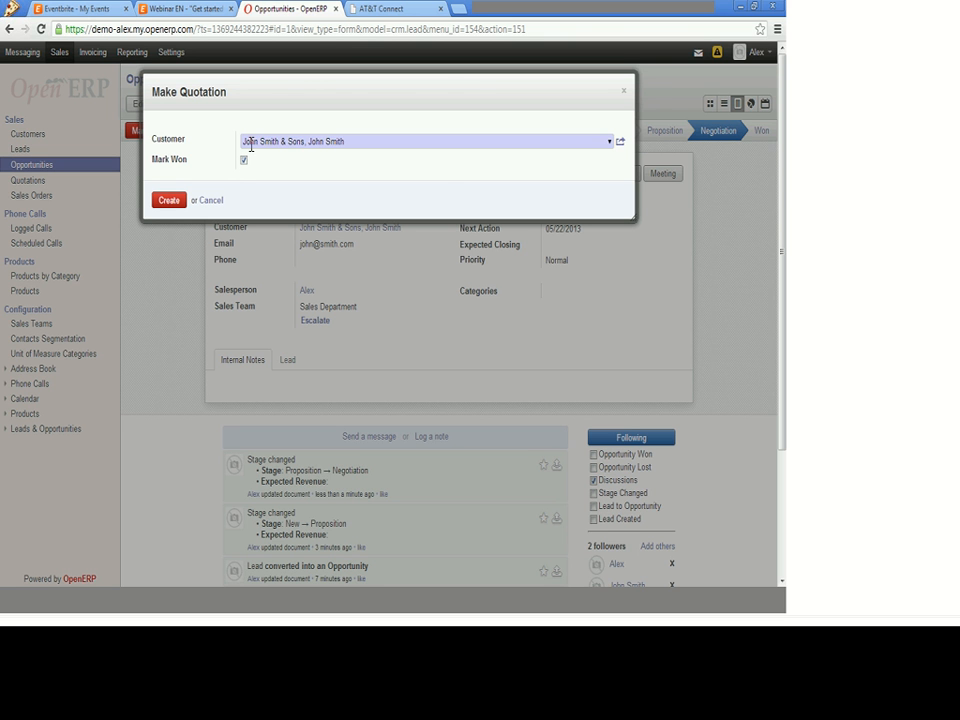
left_click(611, 143)
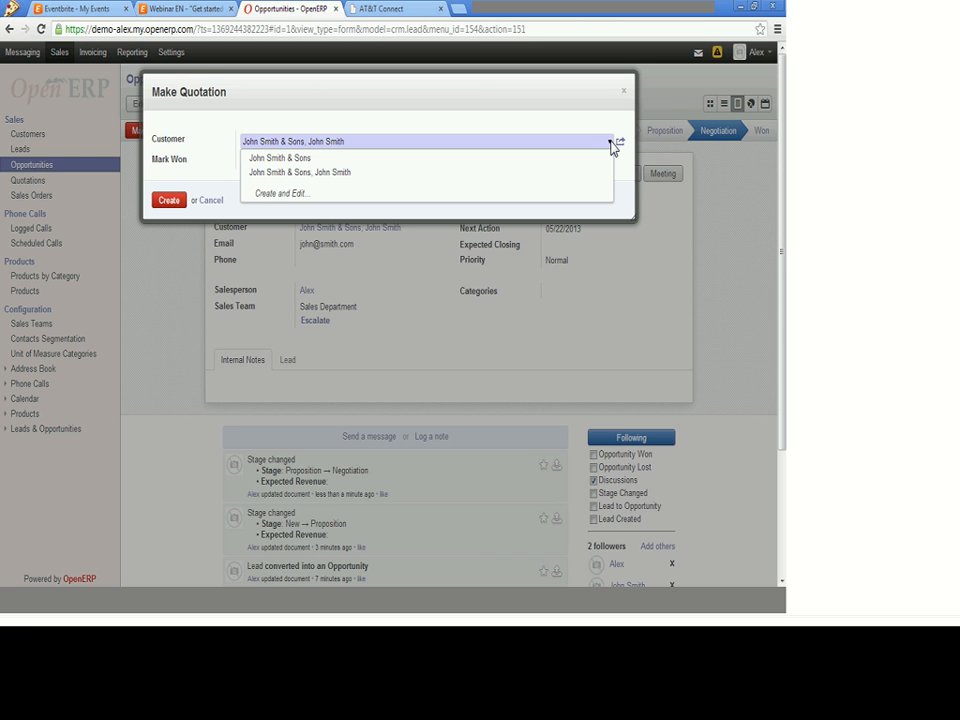
left_click(612, 145)
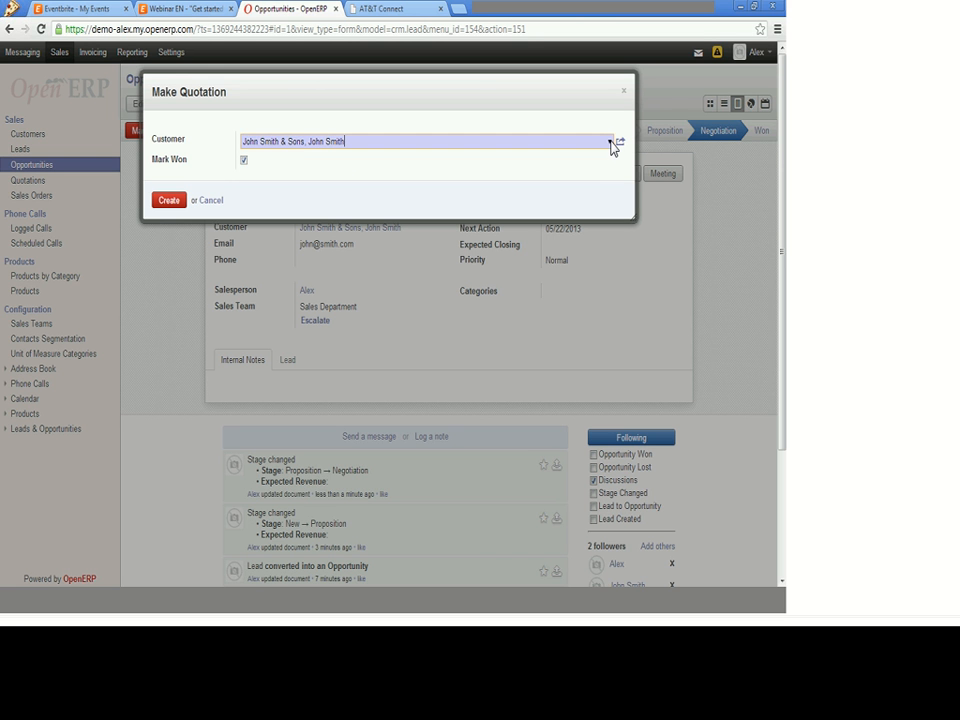
left_click(169, 199)
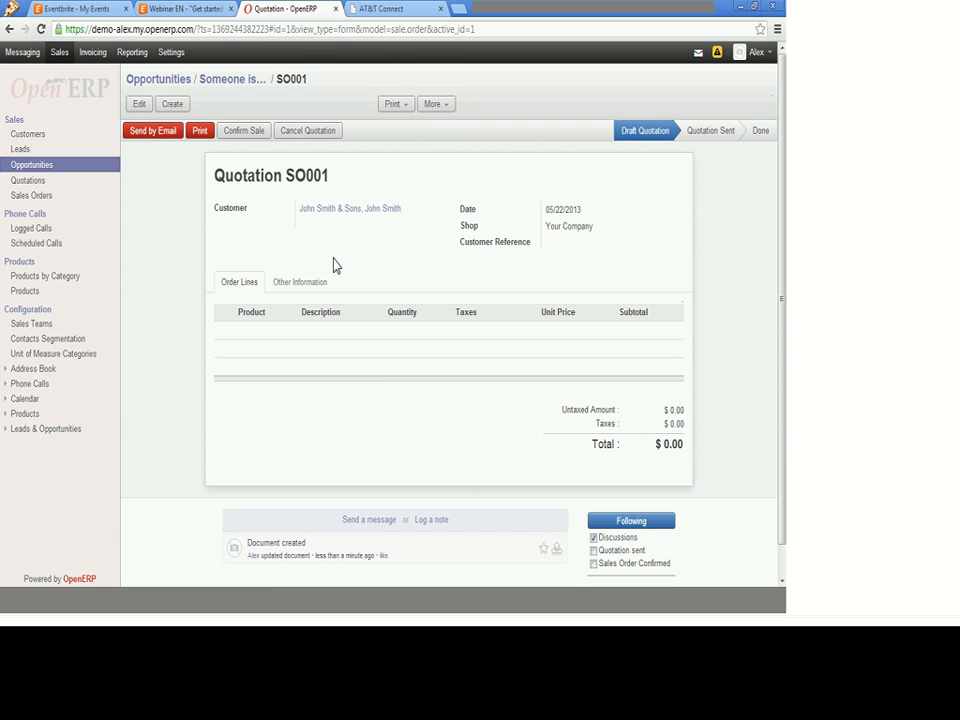
Add an order line to quotation SO001 and start creating a new product named "Screen" for it
left_click(140, 105)
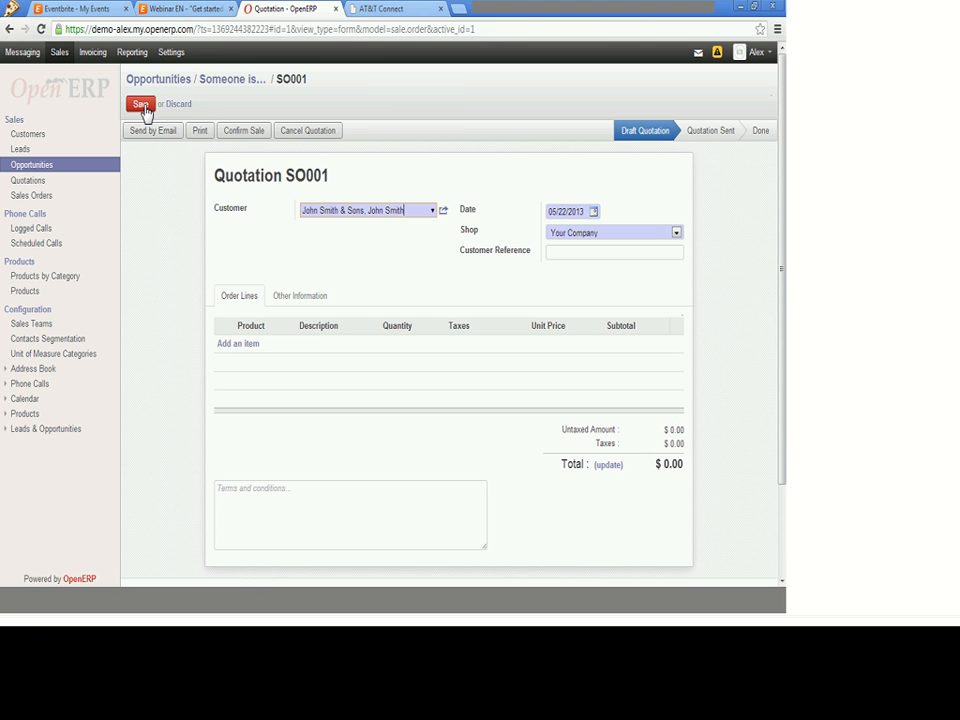
left_click(237, 345)
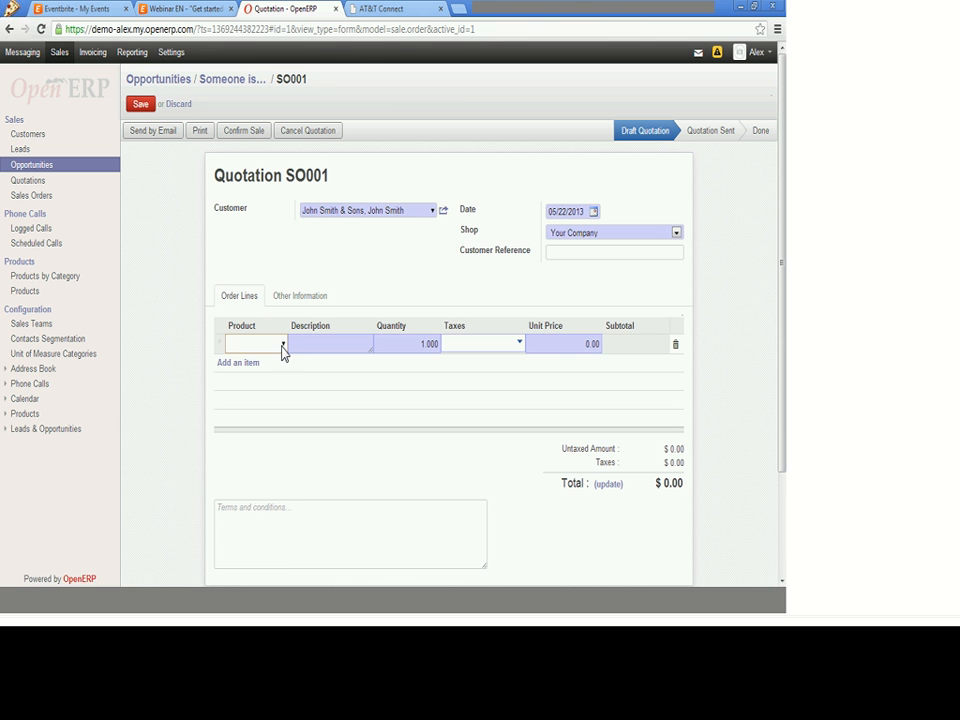
left_click(284, 346)
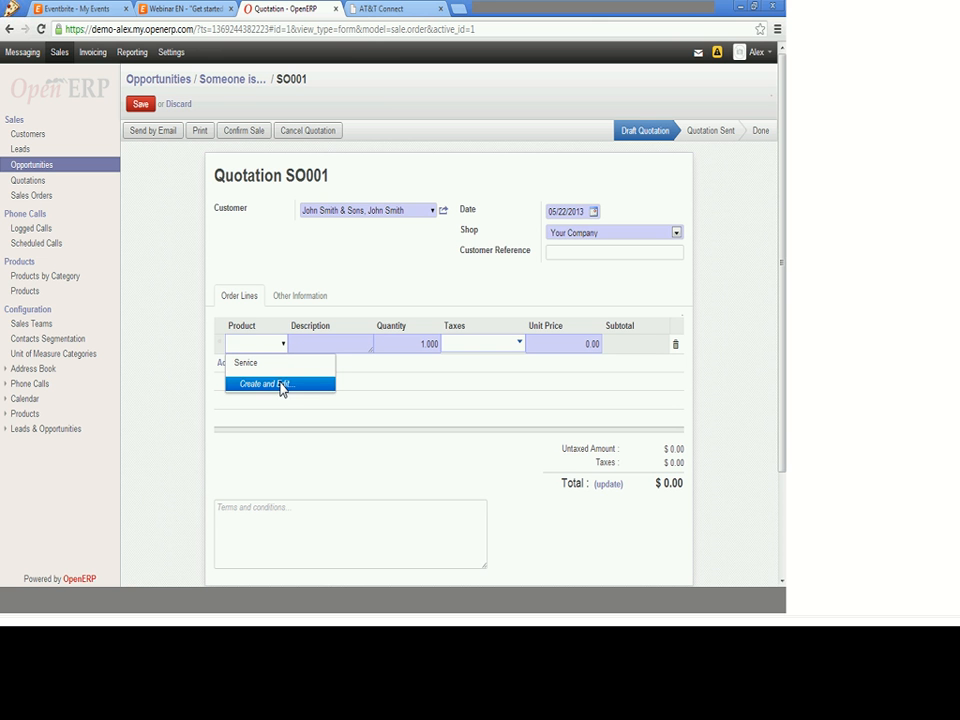
left_click(281, 385)
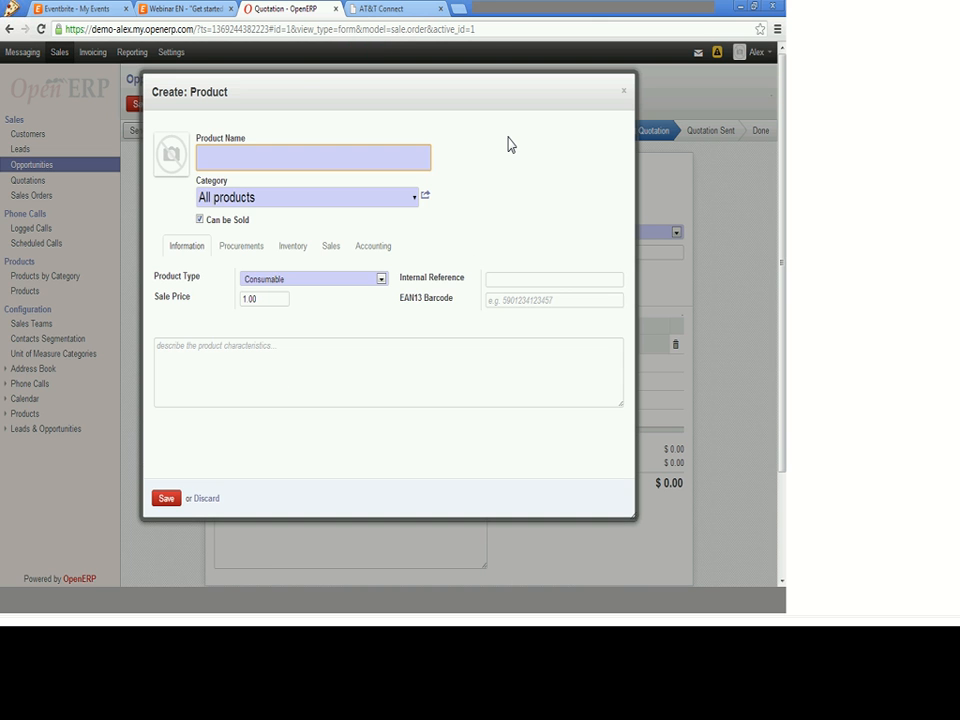
type("Screen")
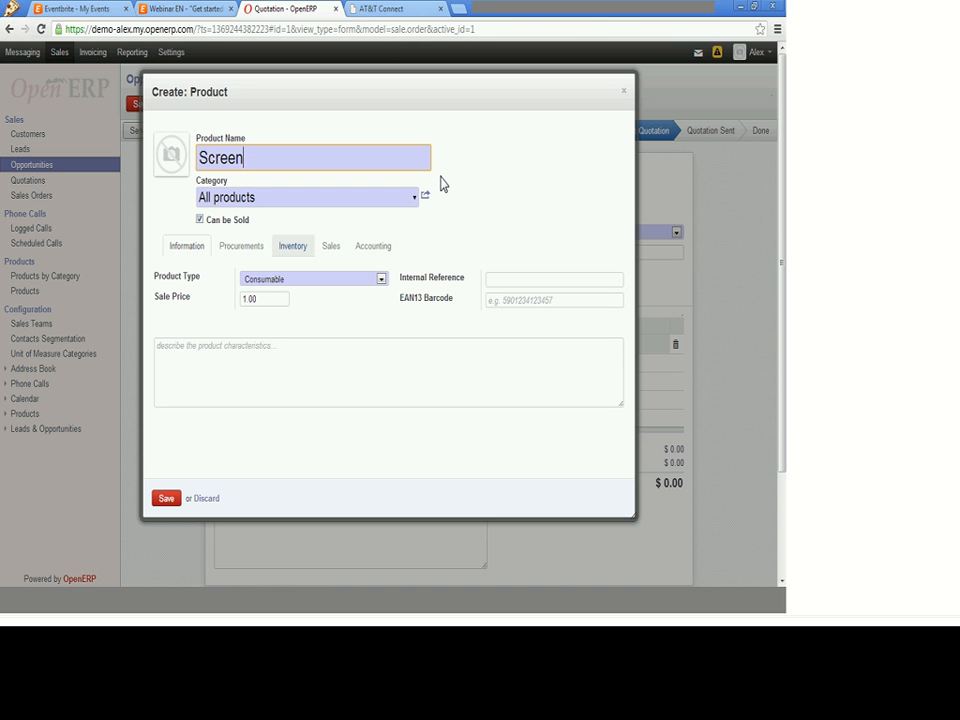
Keep the Screen product's type as Consumable and set its sale price to 150
left_click(258, 281)
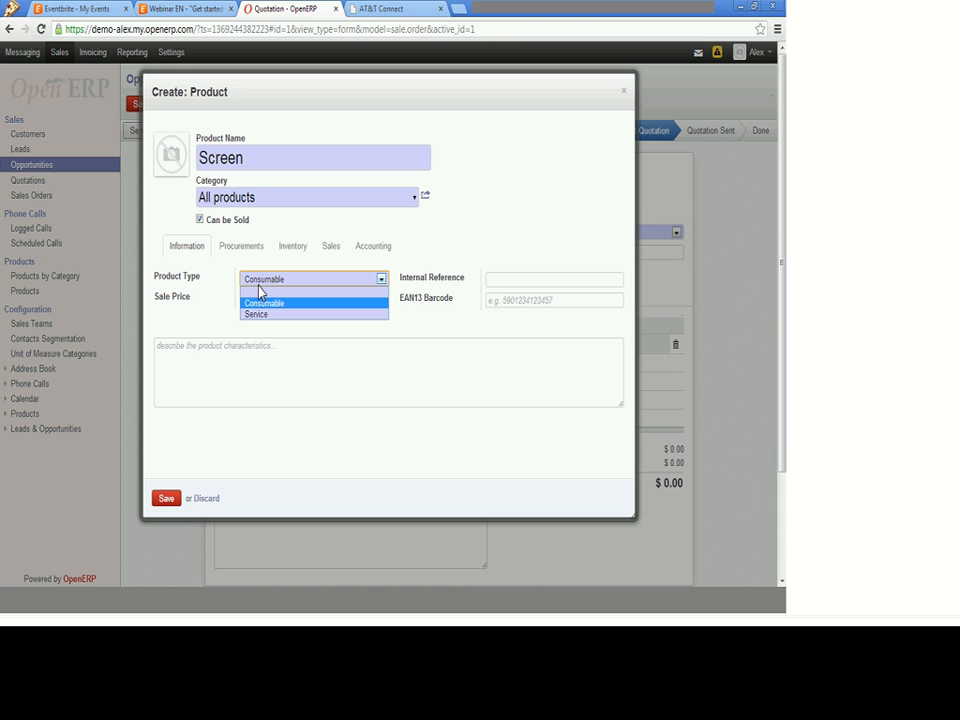
left_click(259, 307)
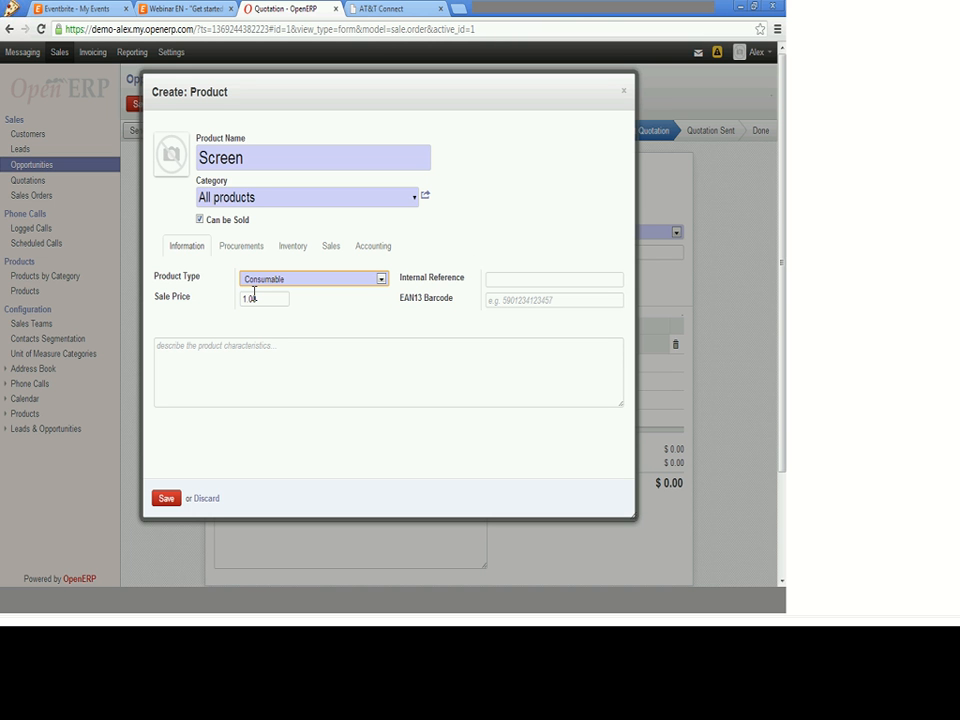
left_click(267, 300)
key("BackSpace")
key("BackSpace")
key("BackSpace")
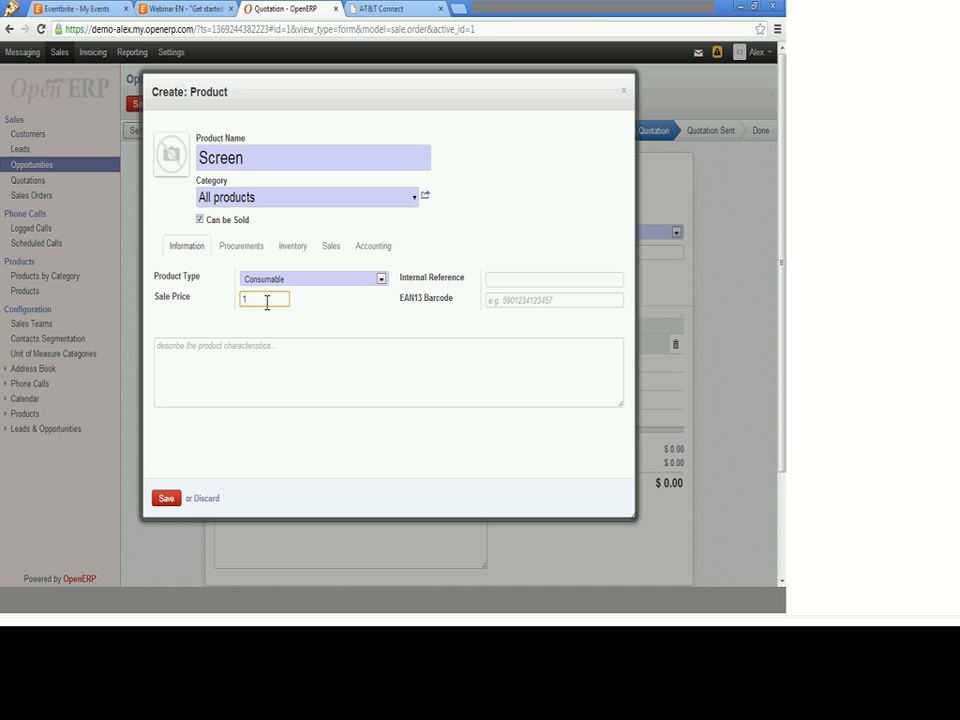
type("50")
Set the Screen product's procurement cost to 75
left_click(240, 250)
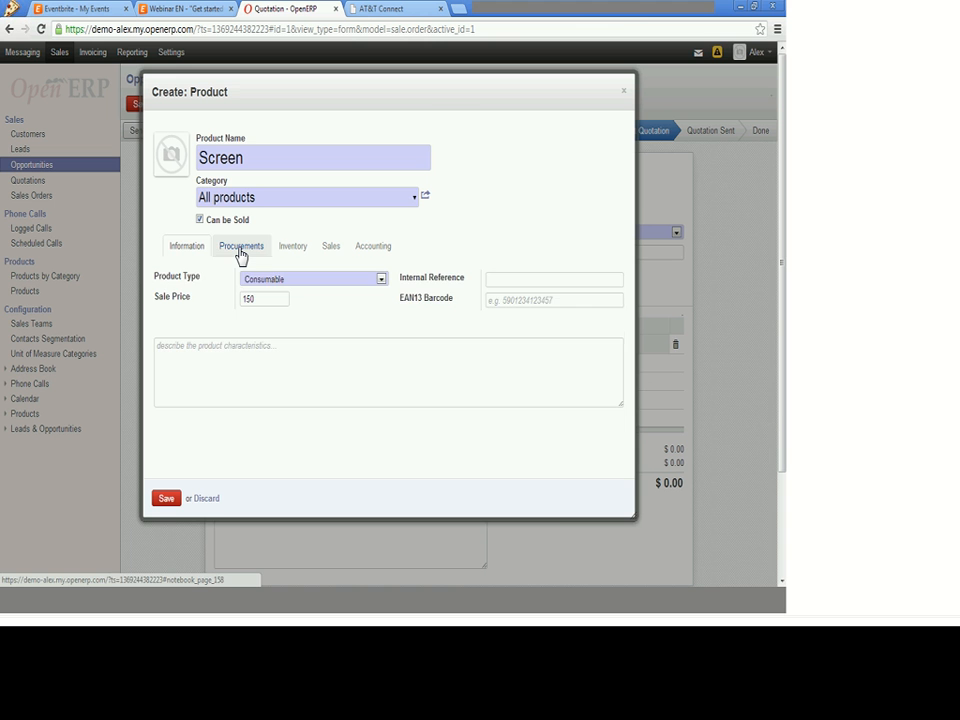
left_click(267, 277)
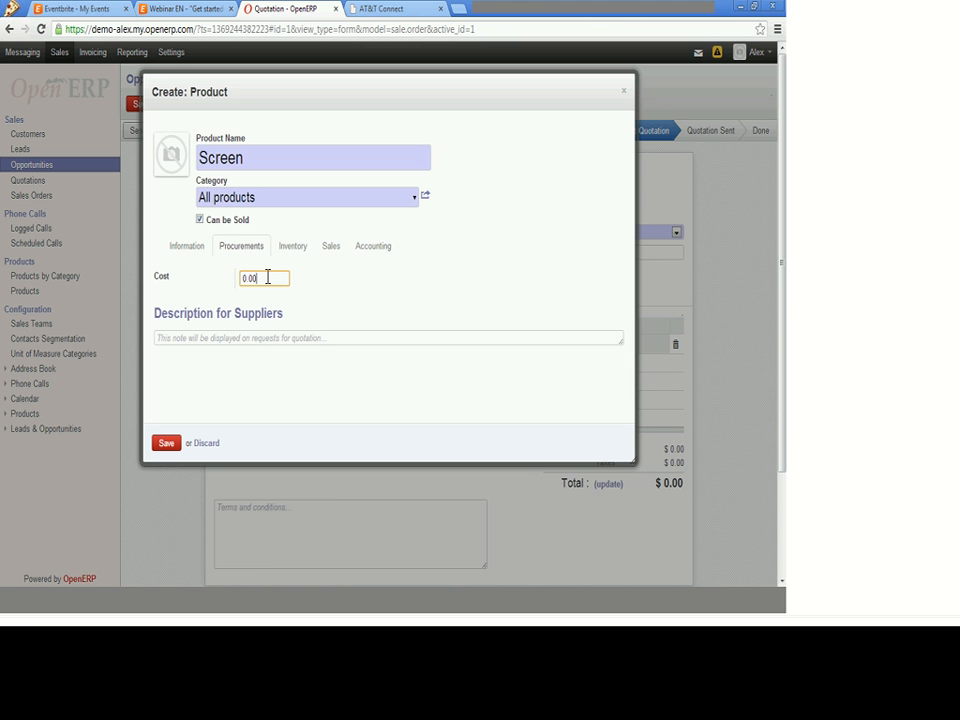
key("BackSpace")
key("BackSpace")
key("BackSpace")
key("BackSpace")
type("75")
Set the Screen product's inventory status to Normal and assign a product manager
left_click(294, 249)
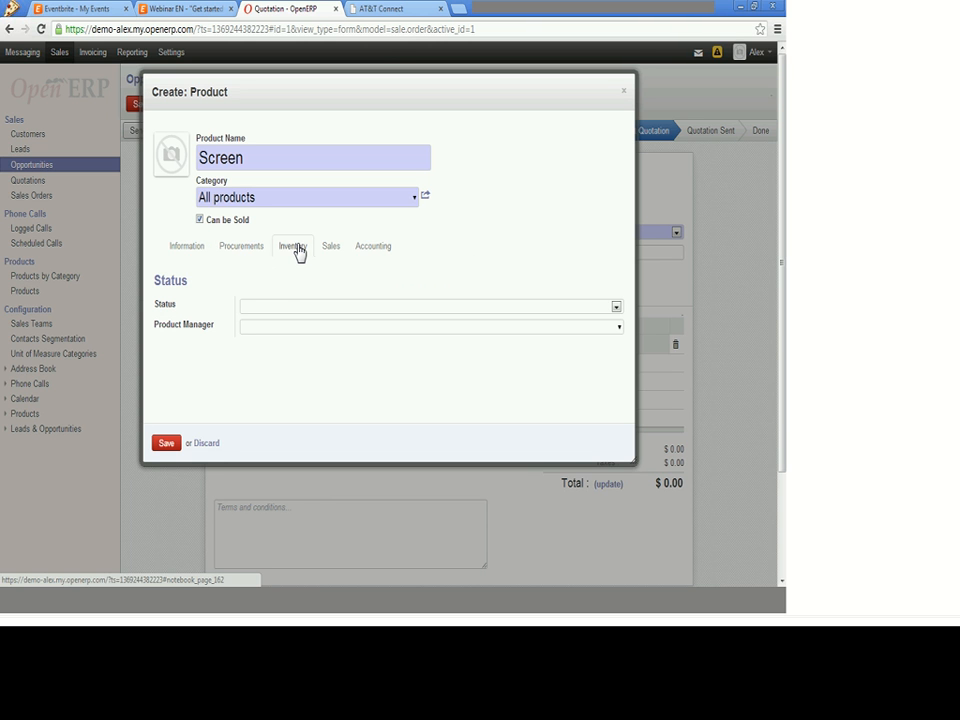
left_click(616, 308)
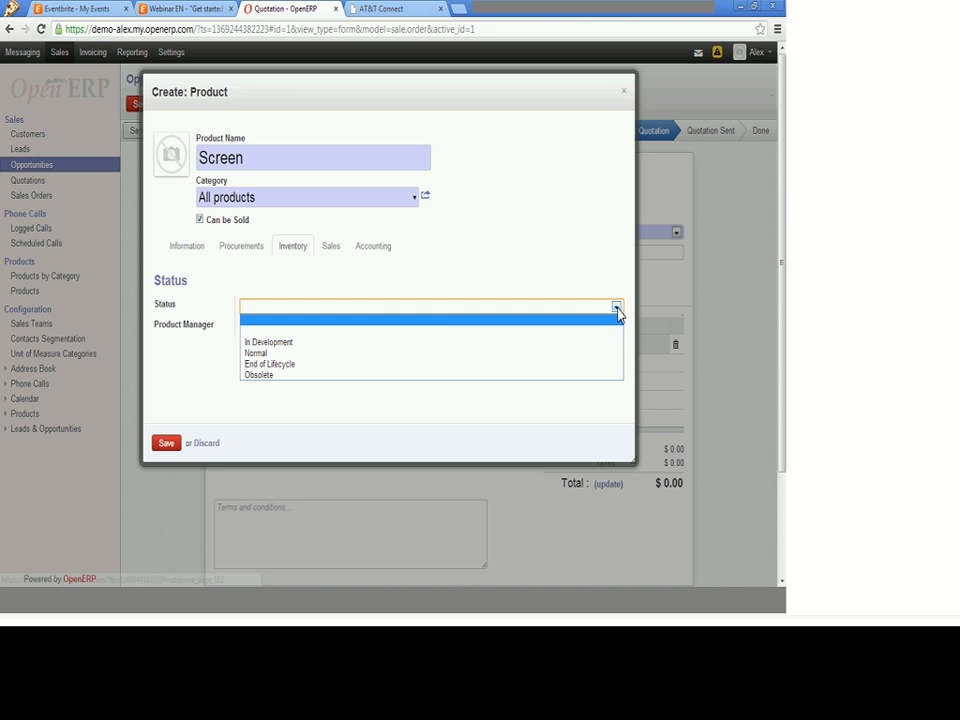
left_click(255, 354)
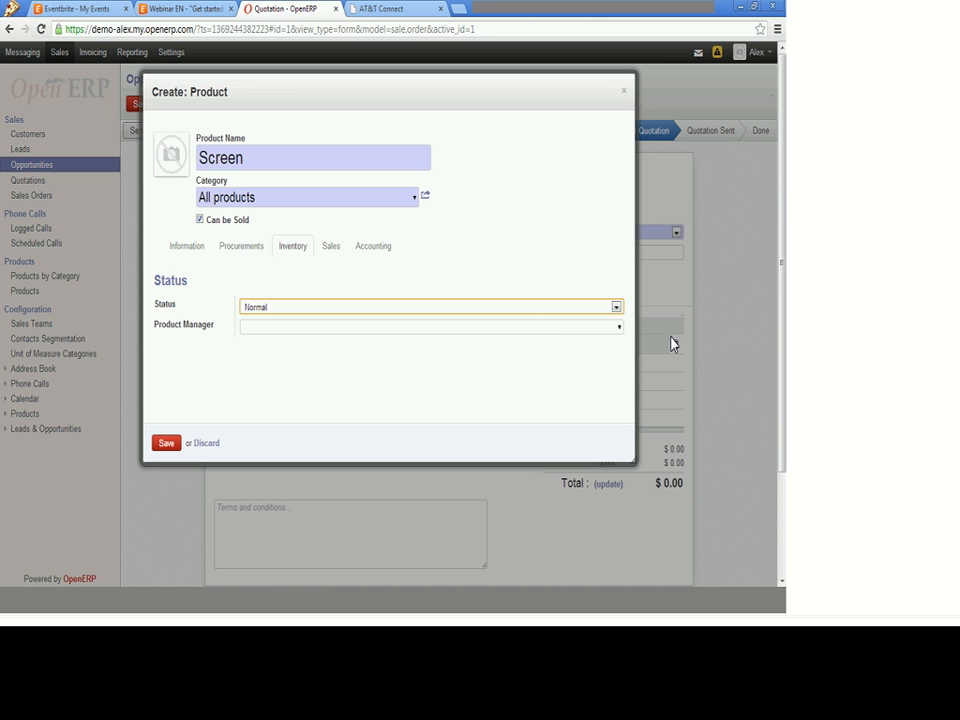
left_click(327, 322)
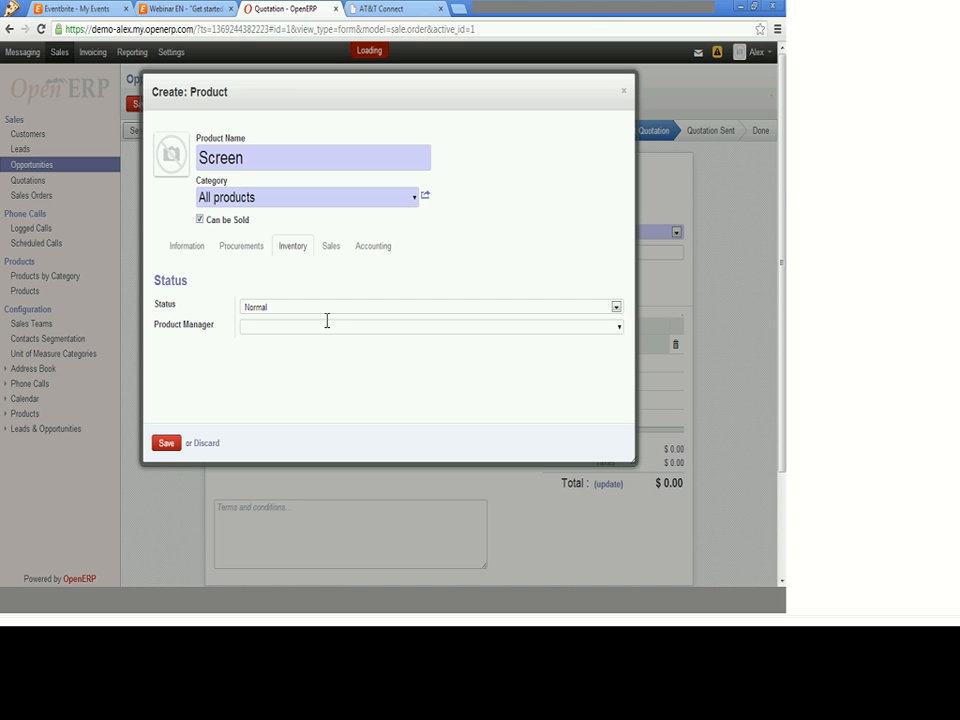
left_click(274, 346)
Enter "Screen of xx inches" as the product's description for quotations, check its accounting taxes and save the product
left_click(331, 248)
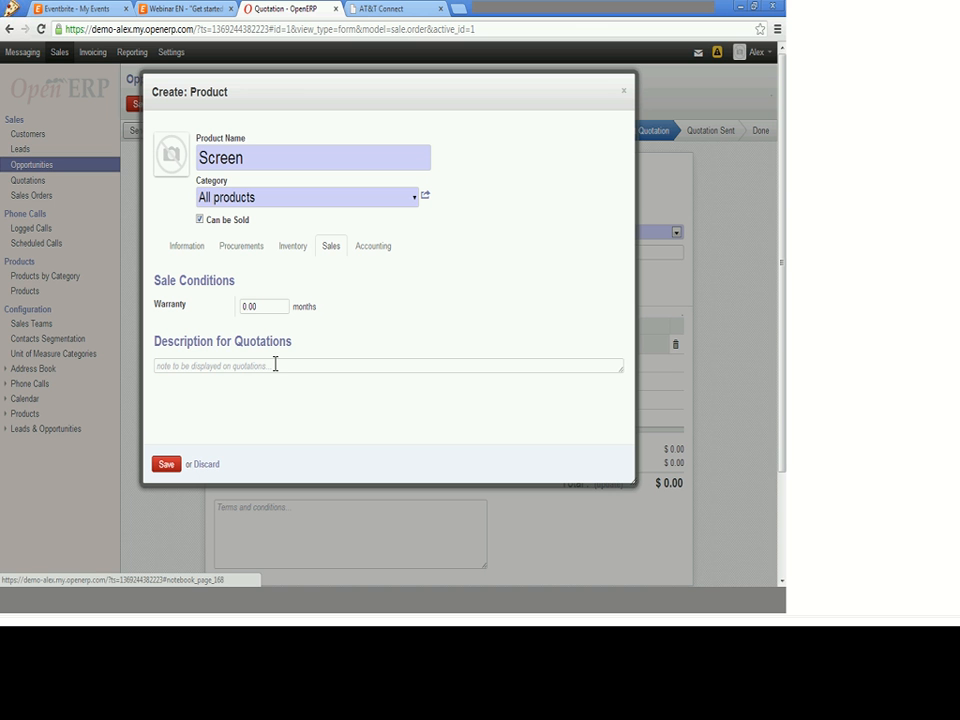
left_click(275, 365)
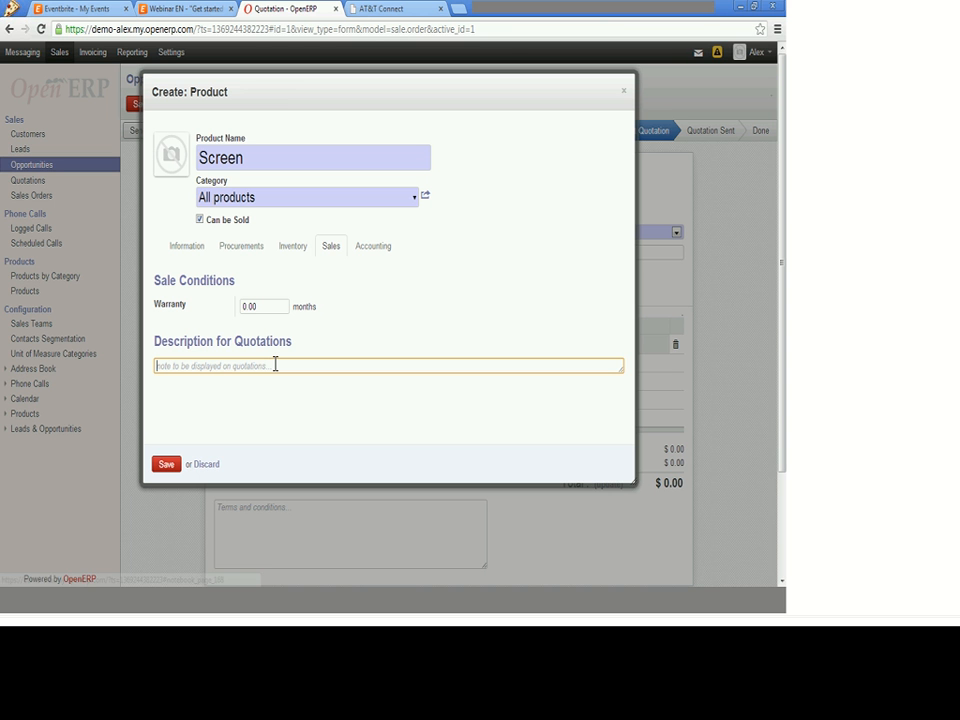
type("Scree")
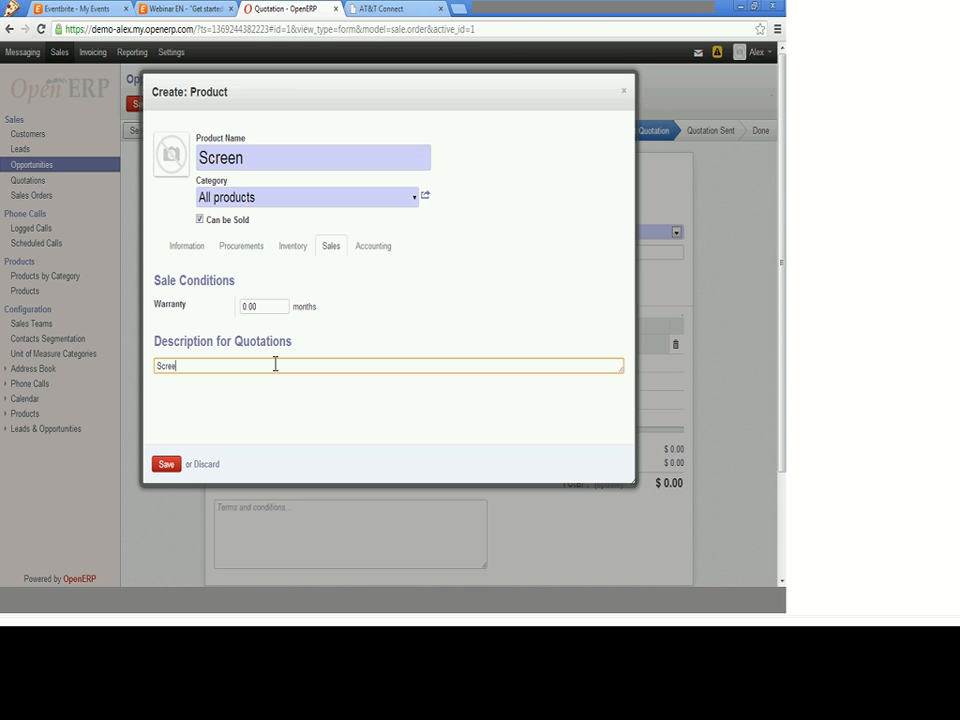
type("n of xx inches")
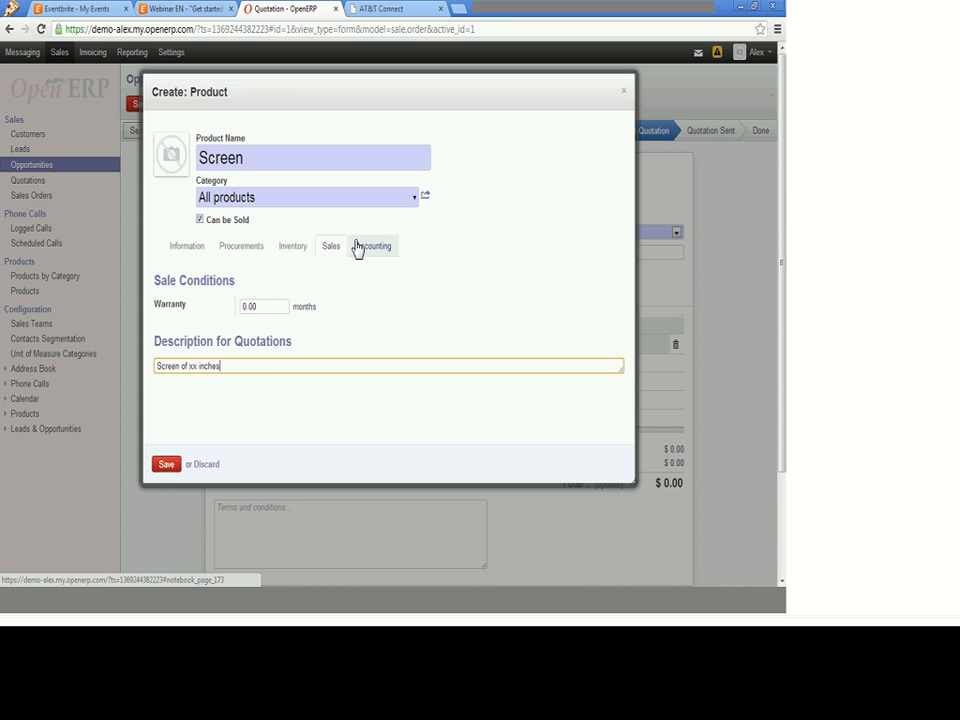
left_click(357, 247)
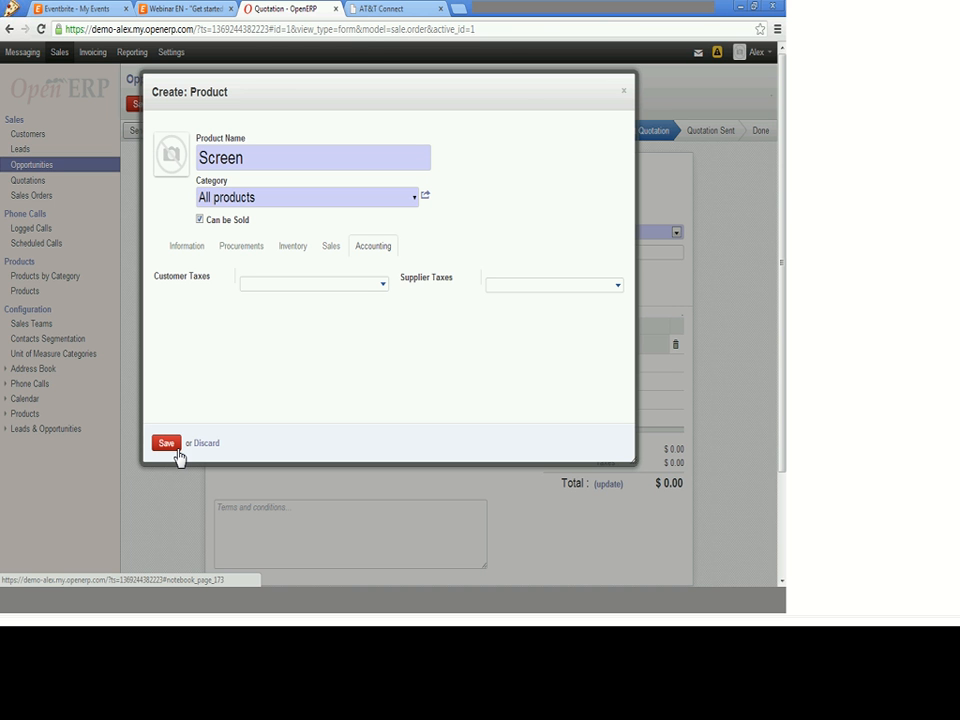
left_click(166, 443)
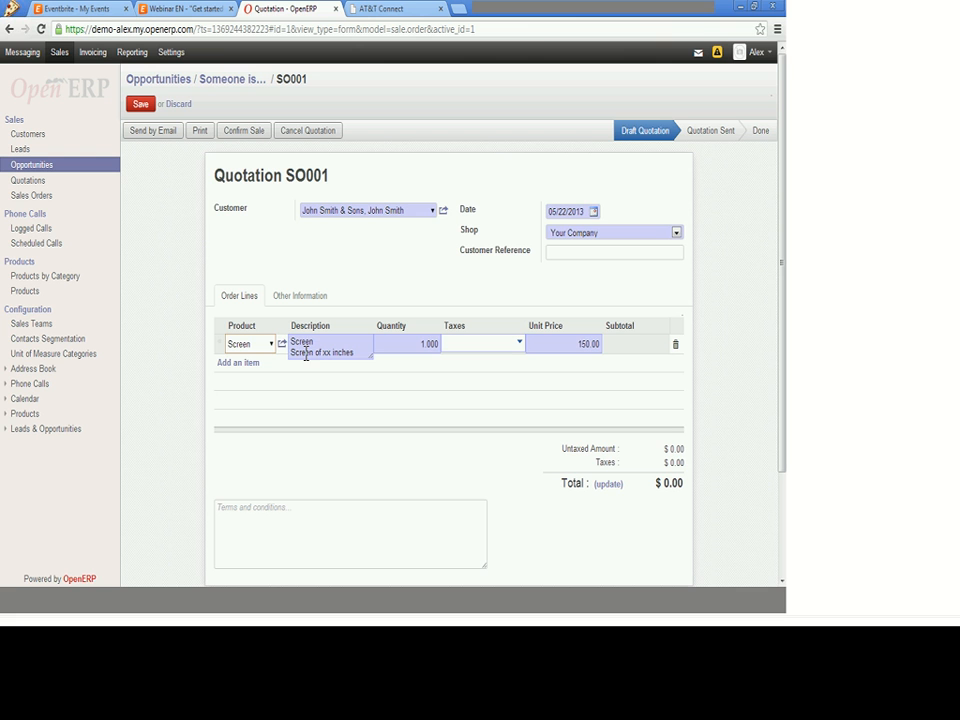
Set the quantity of the Screen order line to 2 and update the quotation's total
left_click(410, 342)
type("2")
left_click(609, 485)
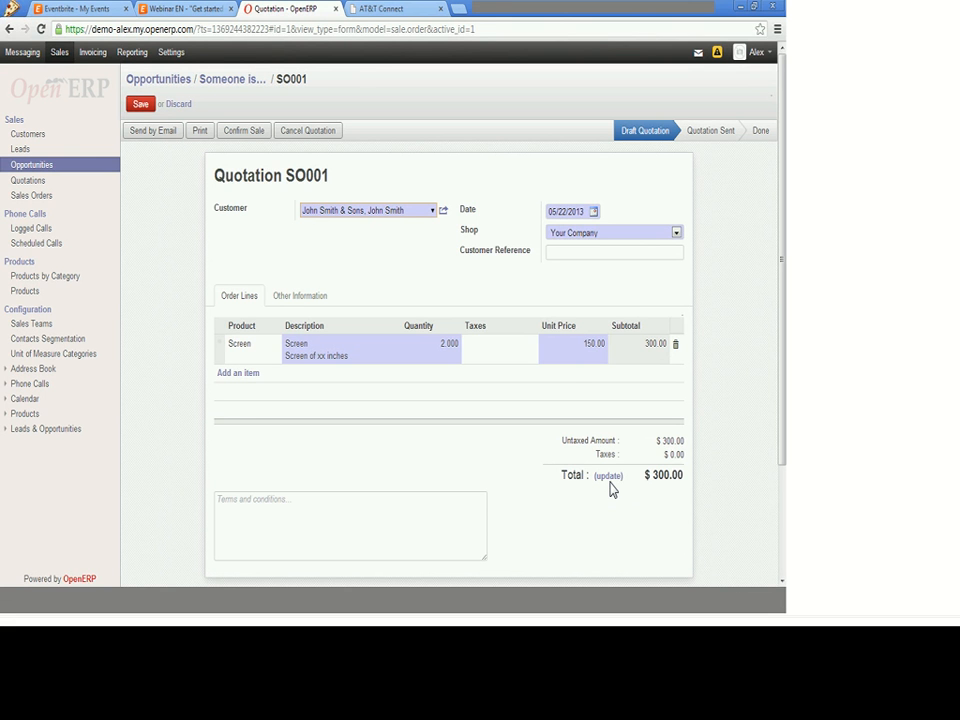
Check the quotation's other information, confirm the sale and review the sales order's history and followers
left_click(302, 299)
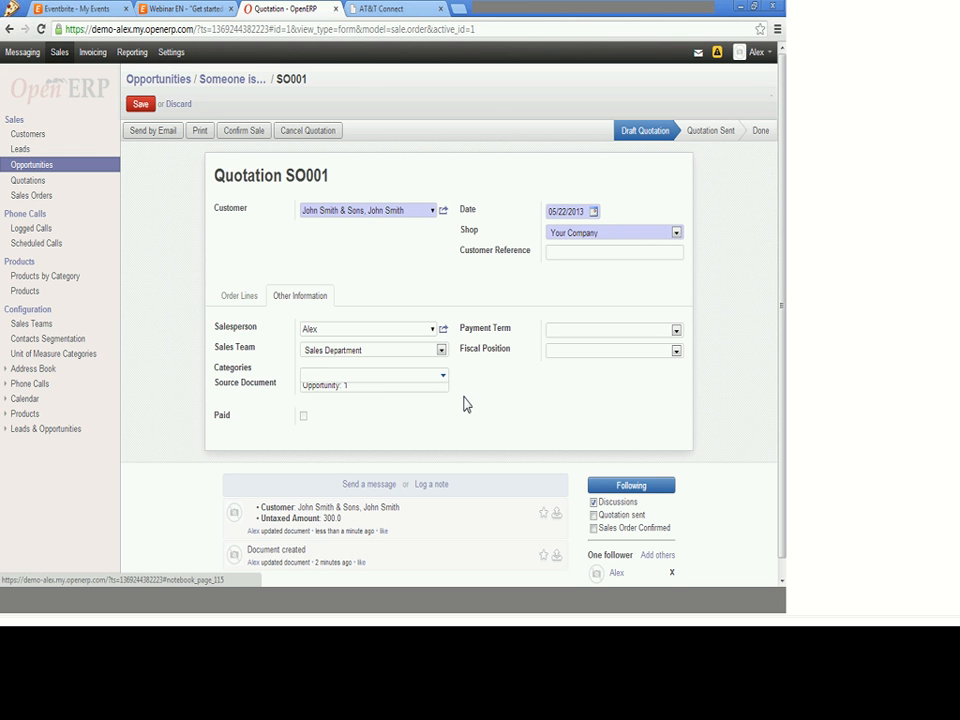
left_click(239, 131)
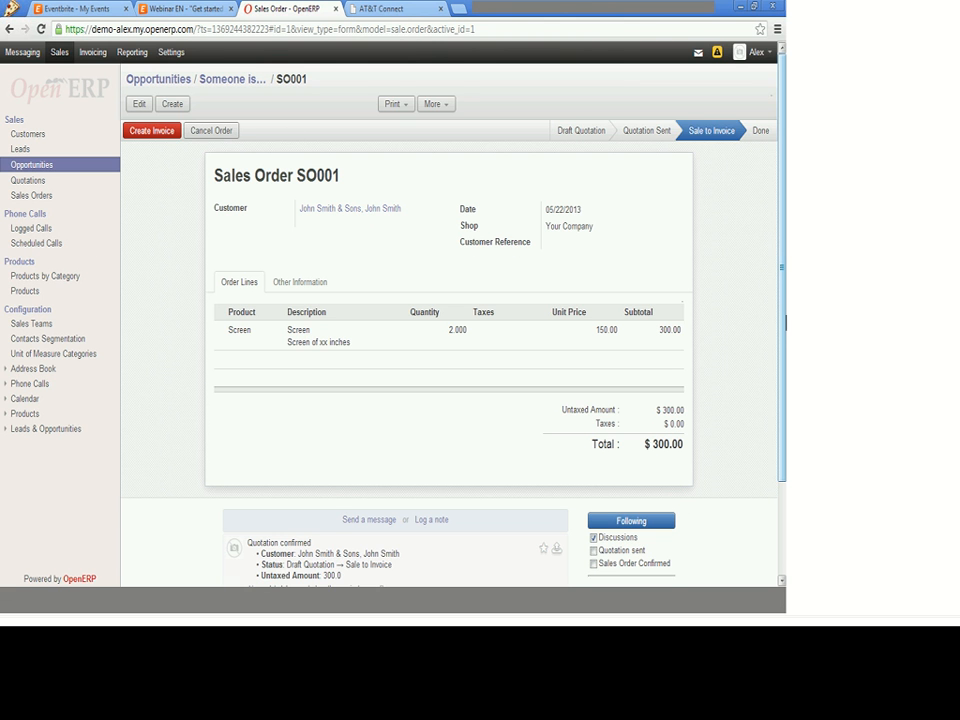
scroll(785, 320, "down", 2)
scroll(785, 340, "down", 1)
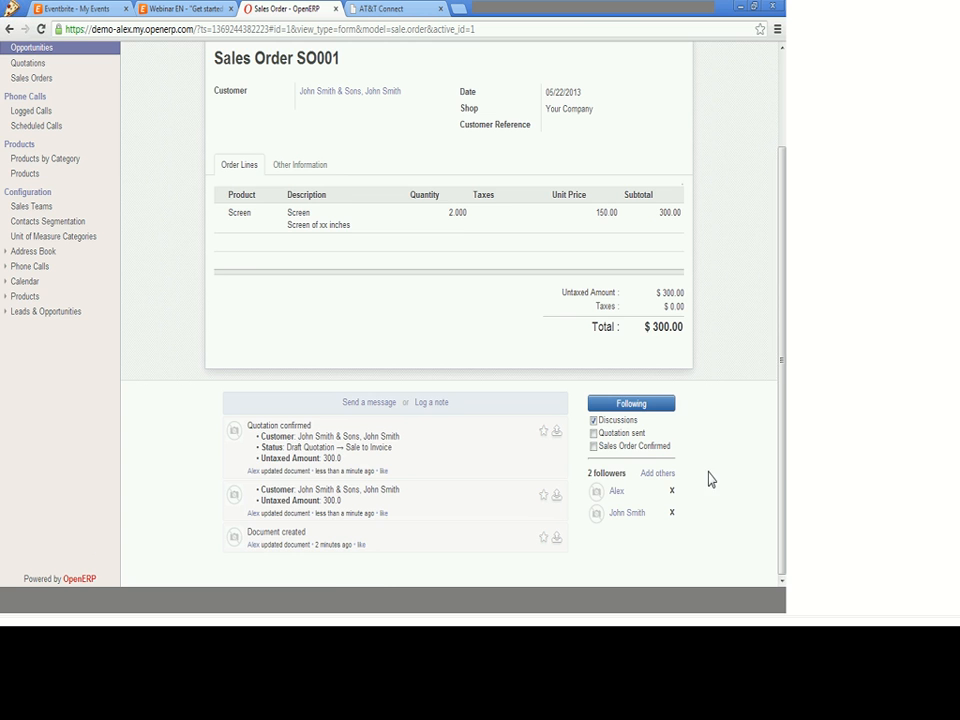
left_click_drag(785, 385, 785, 291)
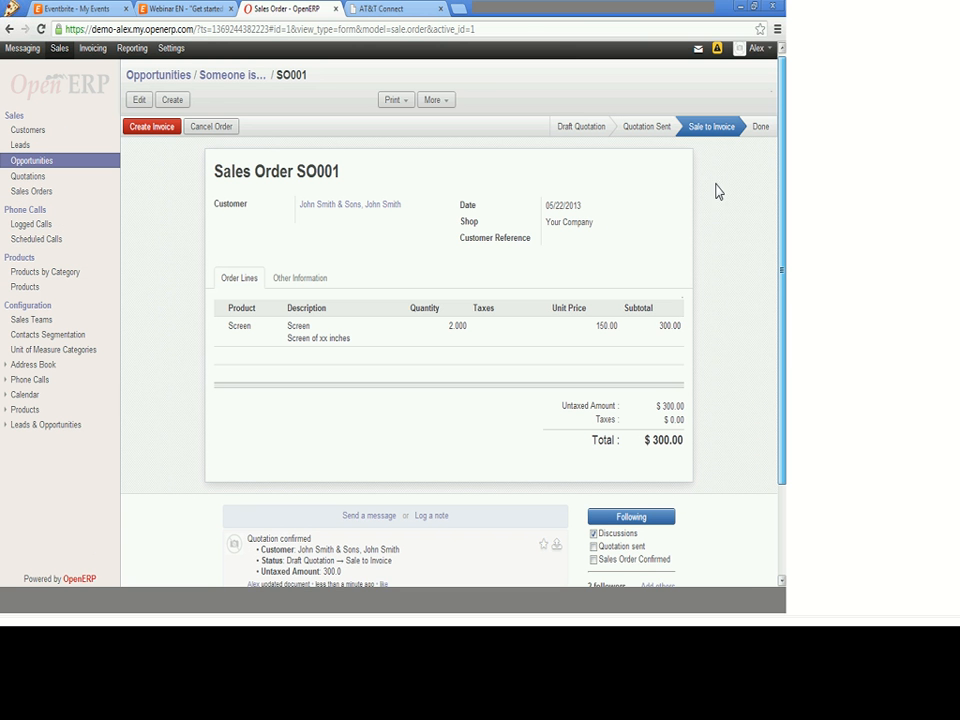
Create an invoice for the whole sales order and validate the draft invoice
left_click(144, 130)
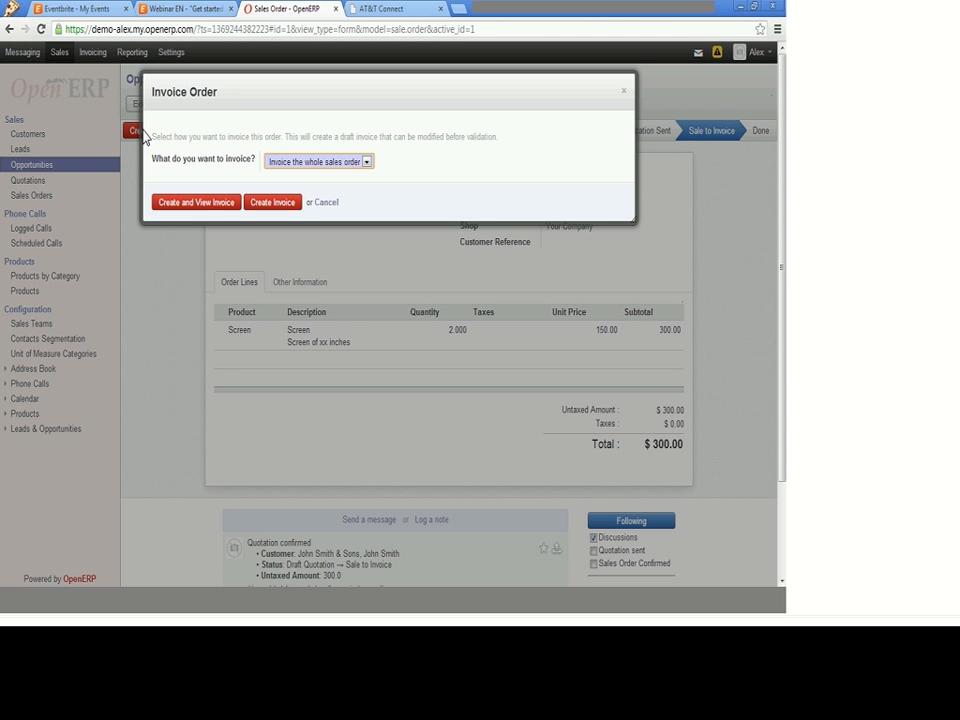
left_click(304, 170)
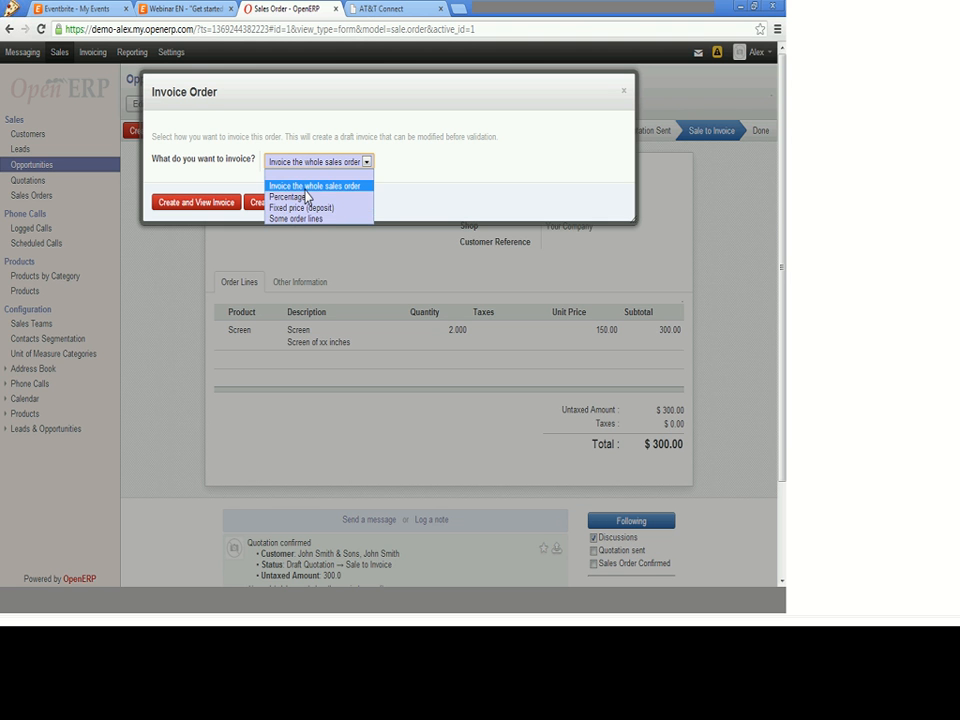
left_click(305, 189)
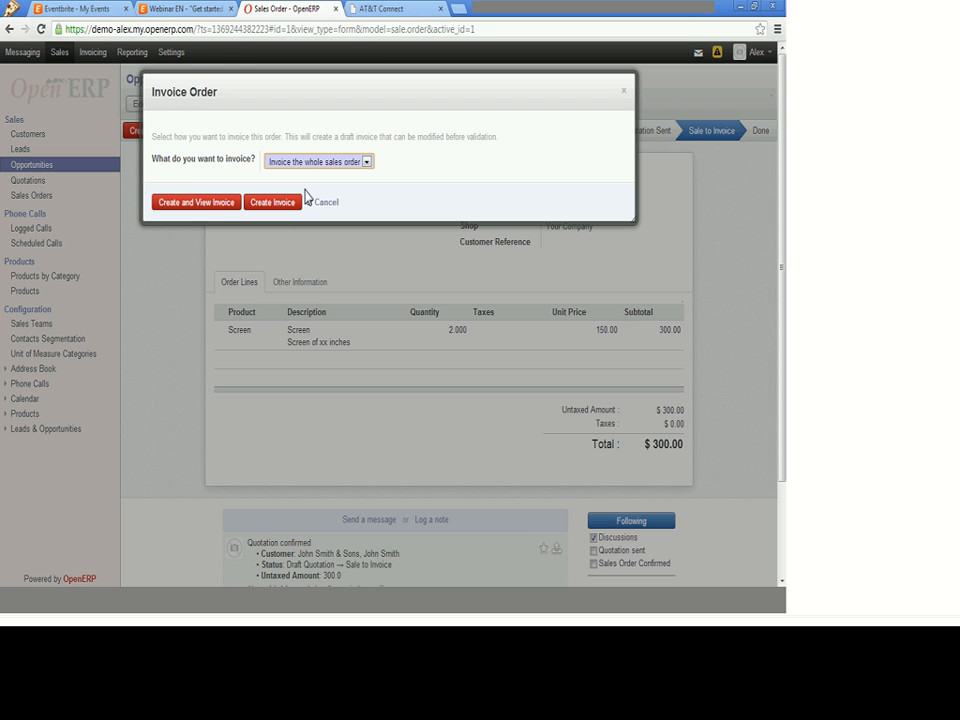
left_click(180, 205)
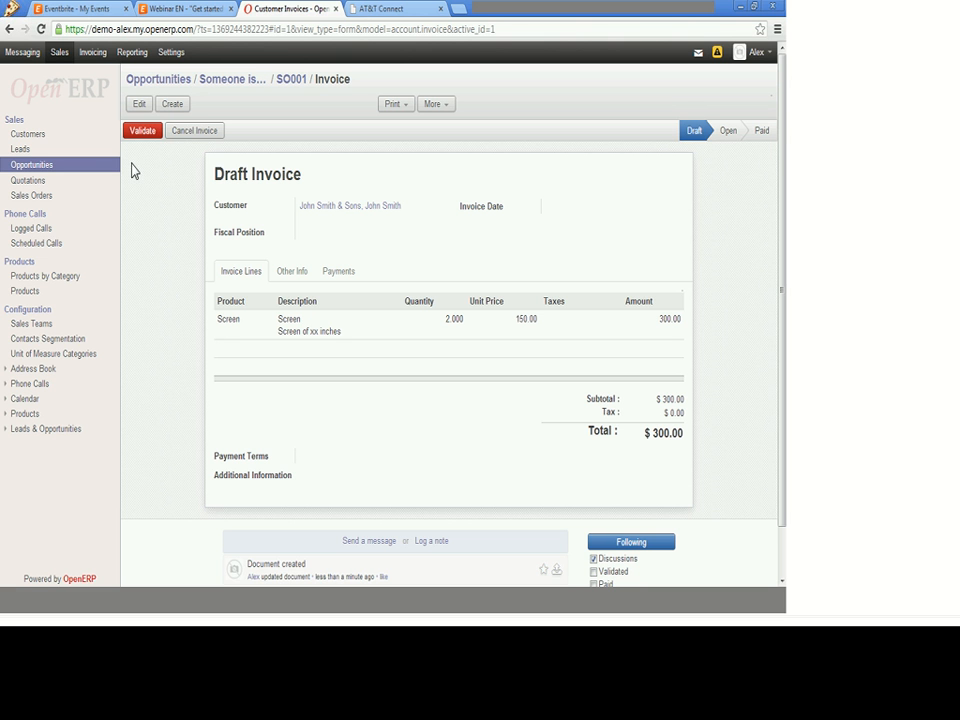
left_click(143, 131)
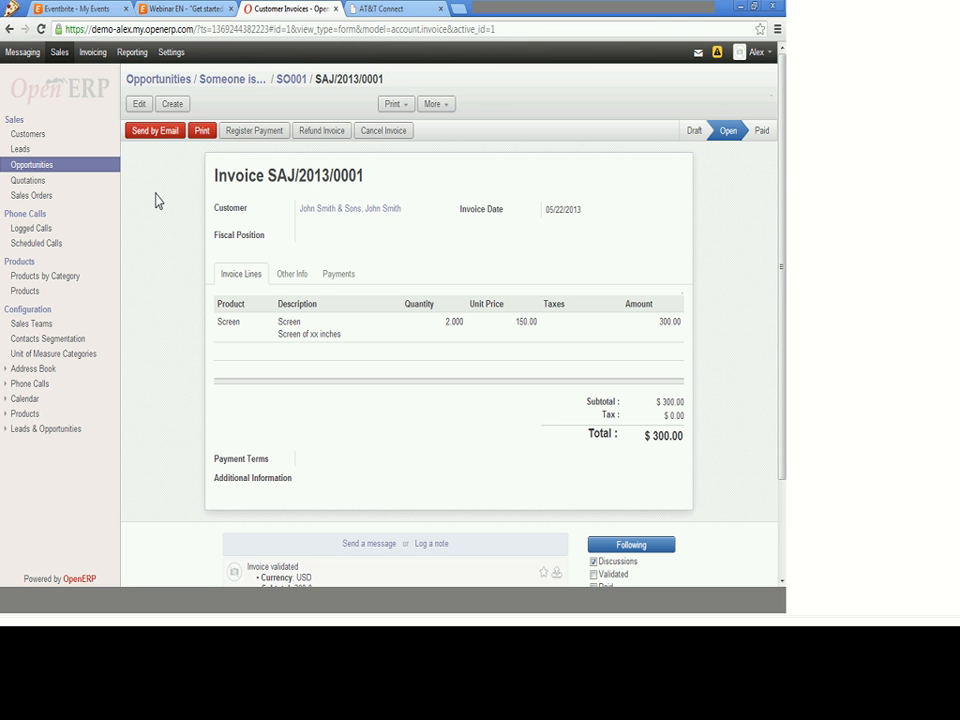
Inspect the invoice email's body and source, and send it to the customer with the Invoice - Send by Email (Portal) template
left_click(156, 133)
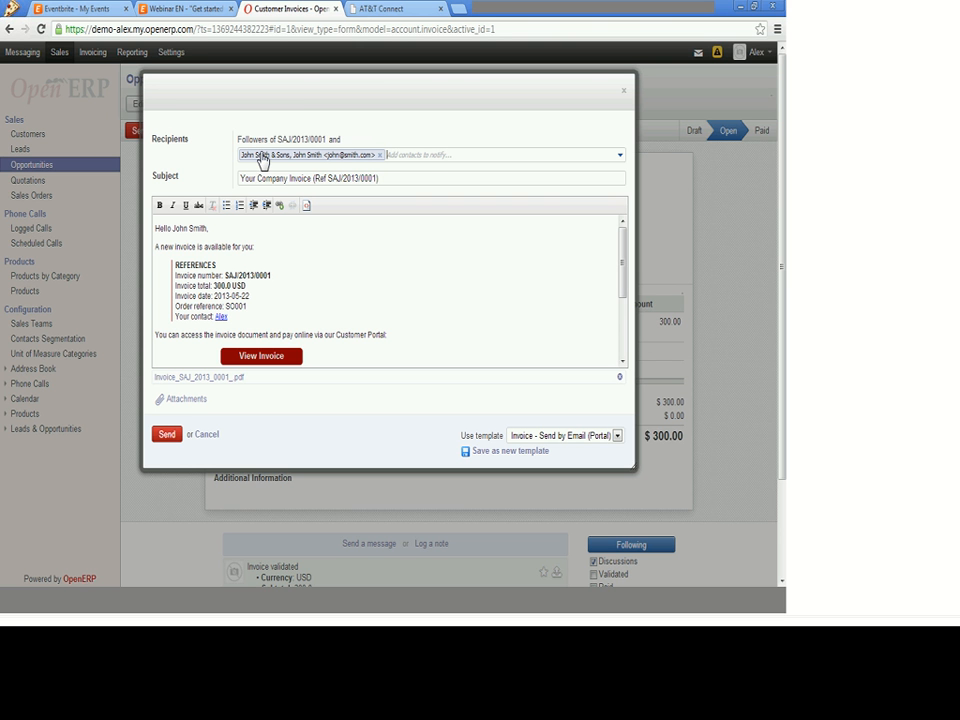
left_click(407, 155)
left_click_drag(624, 249, 625, 246)
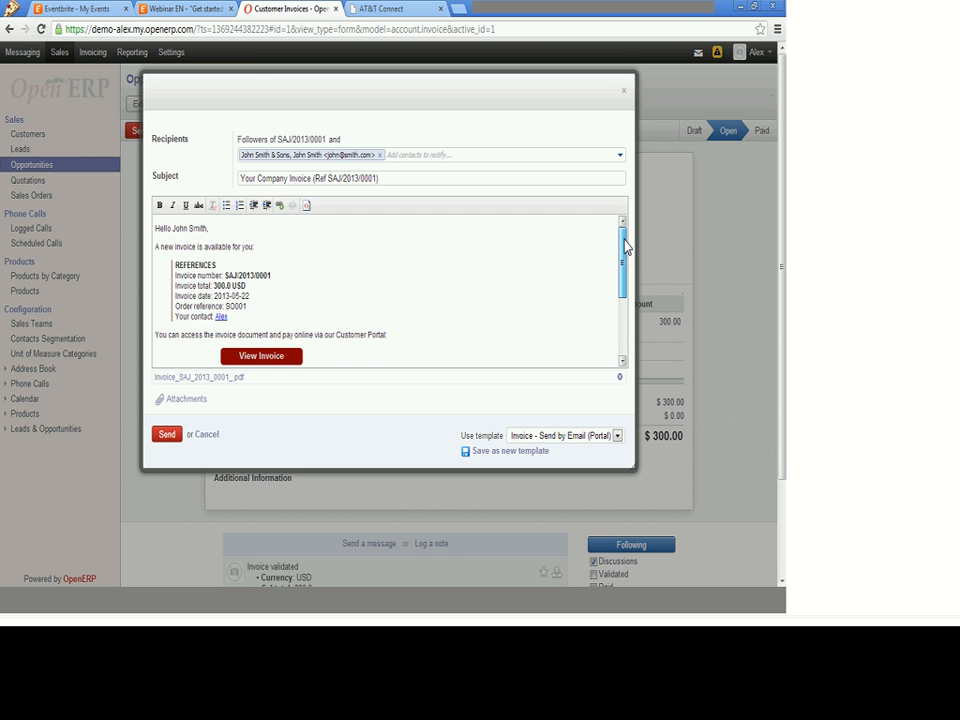
mouse_move(625, 246)
left_mouse_down()
mouse_move(627, 309)
mouse_move(626, 223)
left_mouse_up()
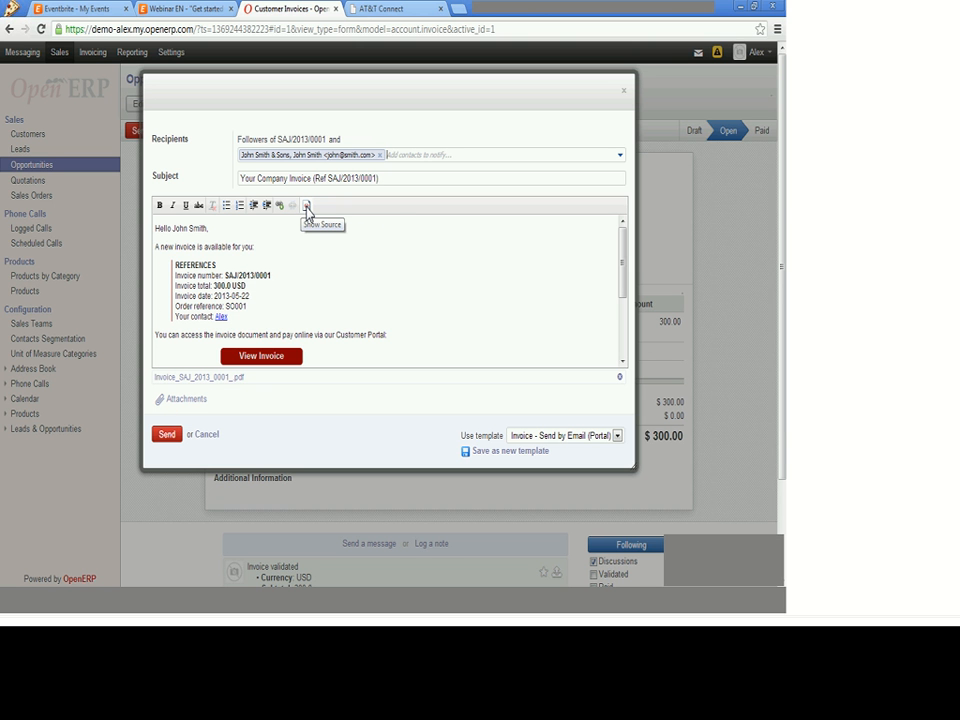
left_click(307, 206)
mouse_move(625, 243)
left_mouse_down()
mouse_move(623, 336)
mouse_move(620, 220)
left_mouse_up()
left_click(306, 206)
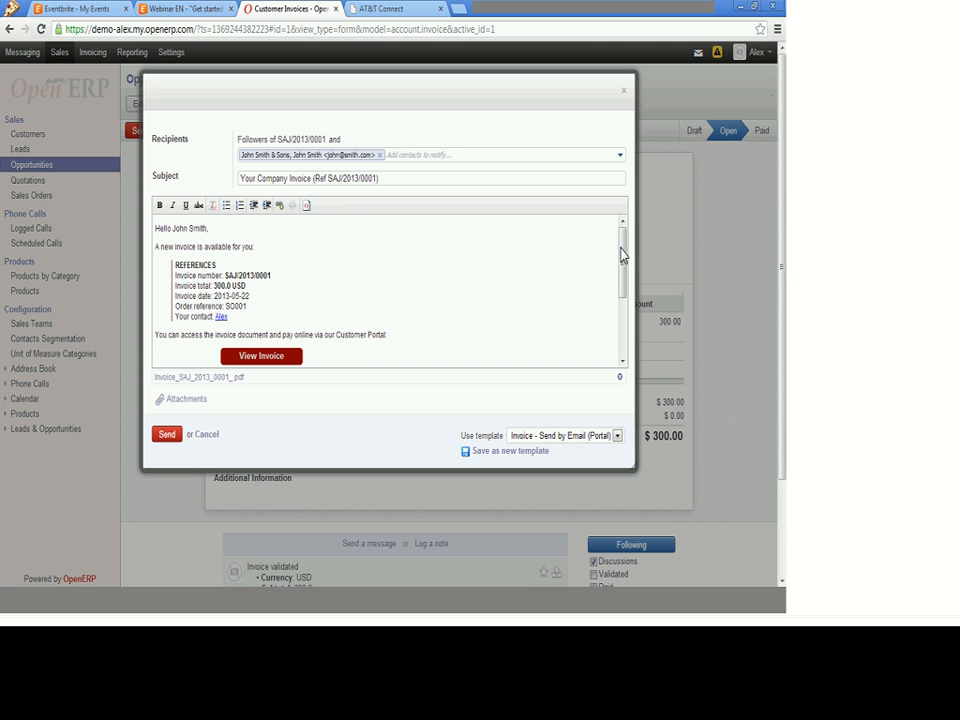
scroll(630, 331, "down", 2)
scroll(610, 240, "up", 2)
left_click(166, 434)
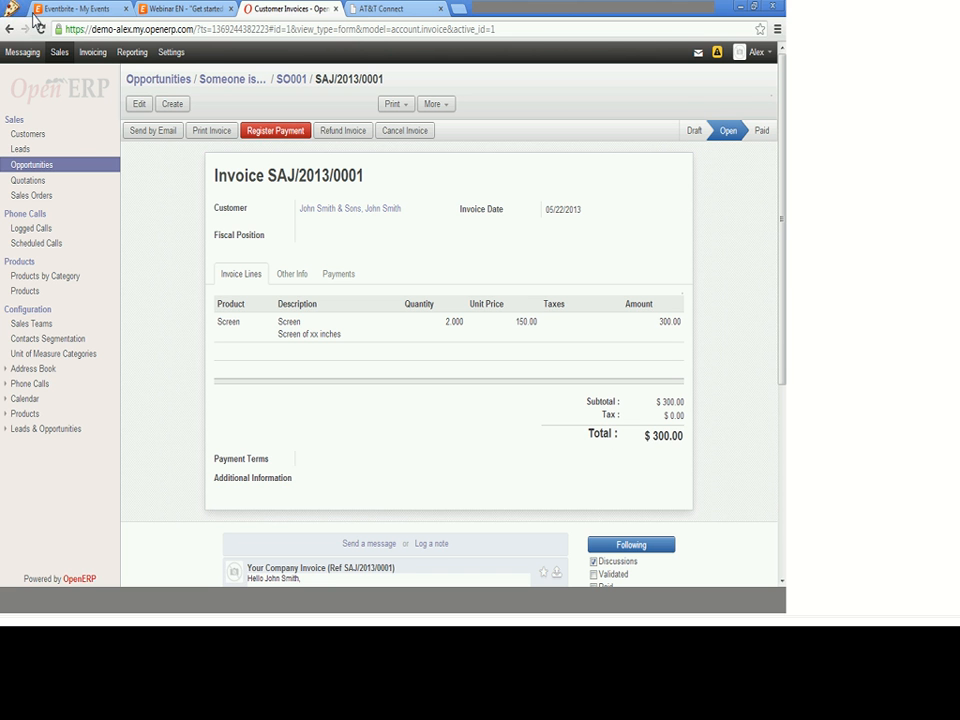
Look through the Invoicing application's customer invoices, customers, supplier invoices and supplier refunds
left_click(92, 52)
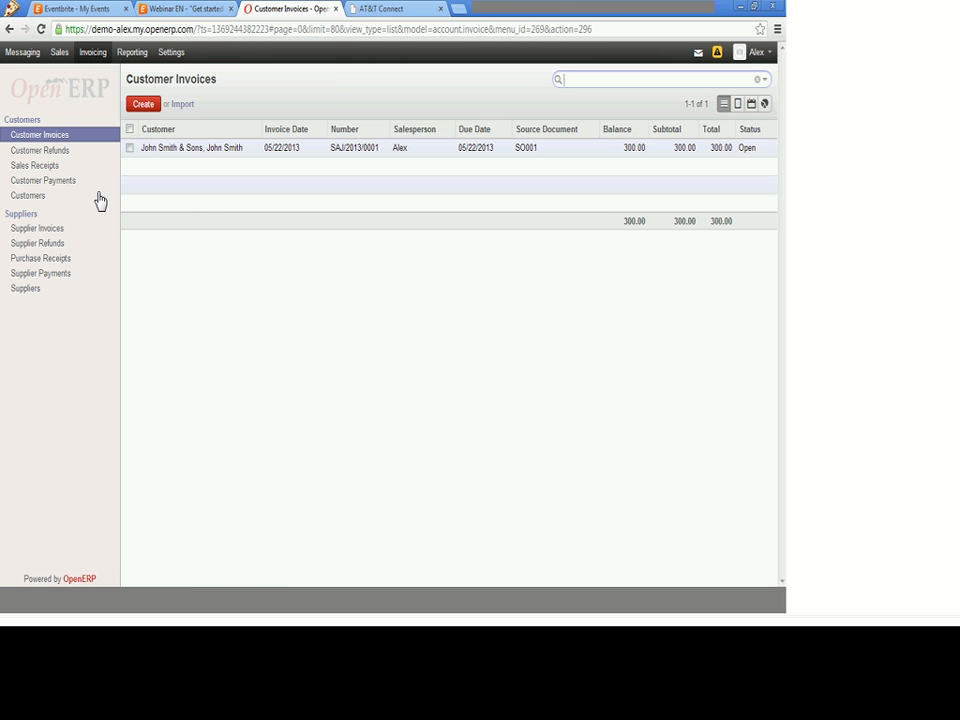
left_click(40, 201)
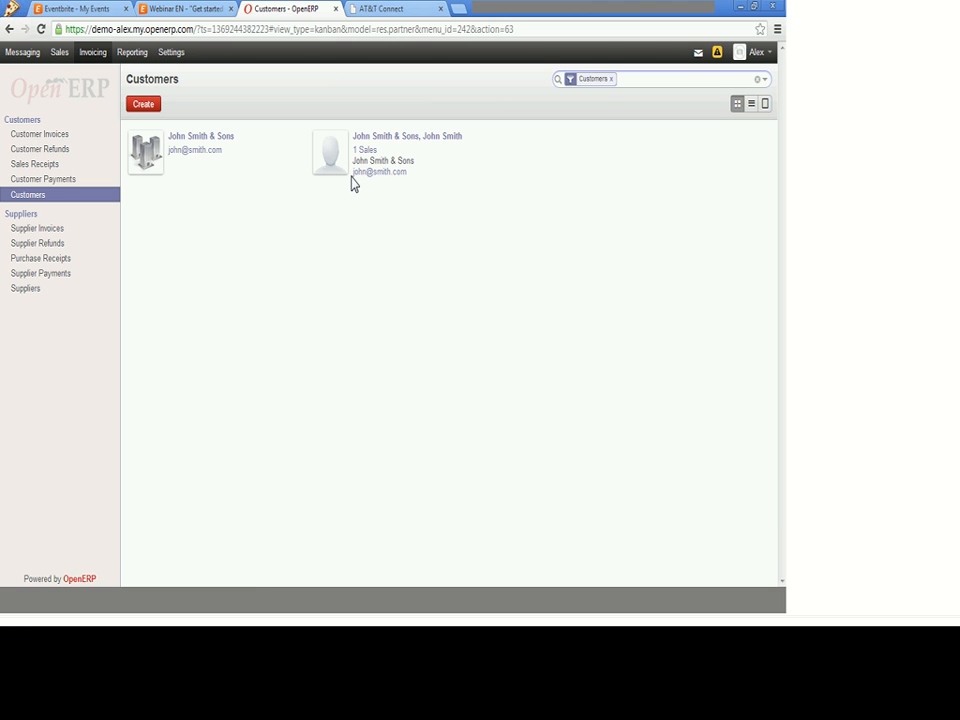
left_click(40, 230)
left_click(37, 244)
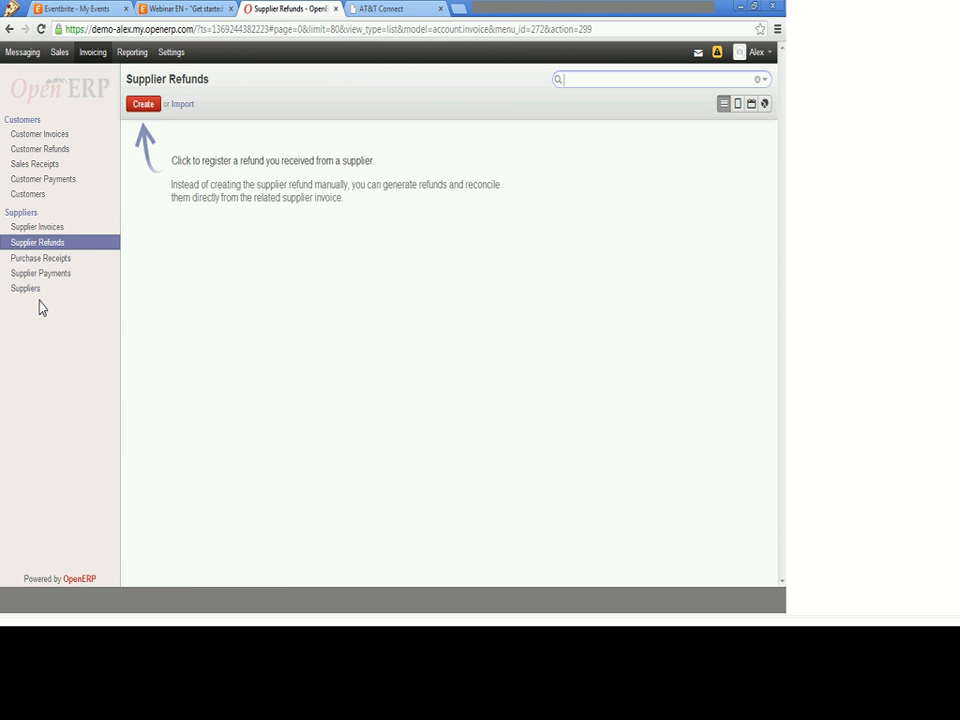
Review the reporting area's My Dashboard, Leads Analysis report and CRM dashboard
left_click(132, 56)
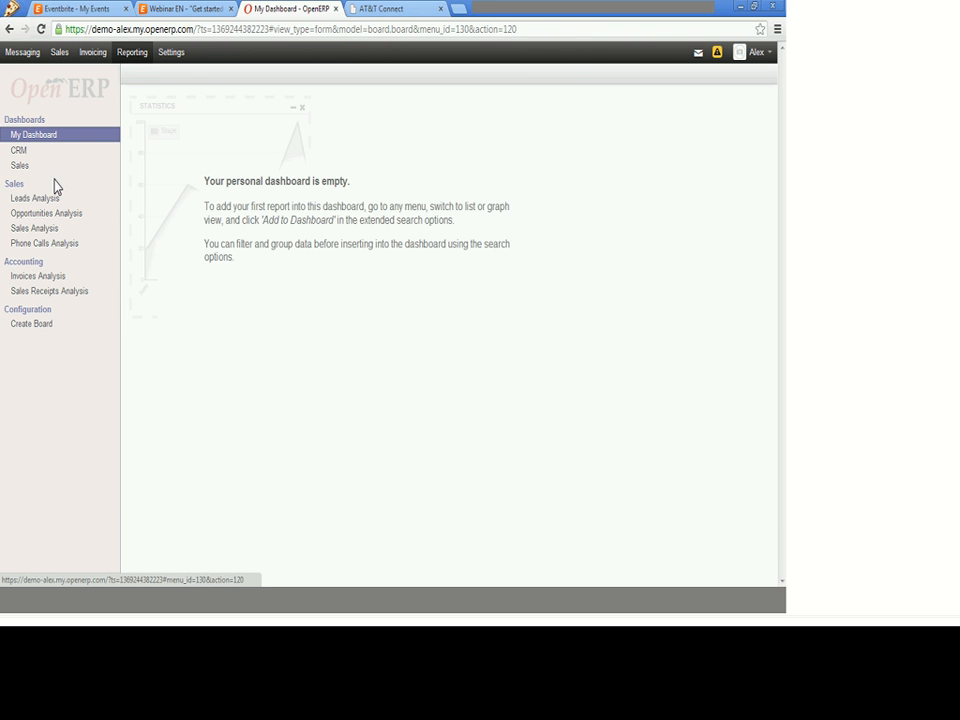
left_click(26, 200)
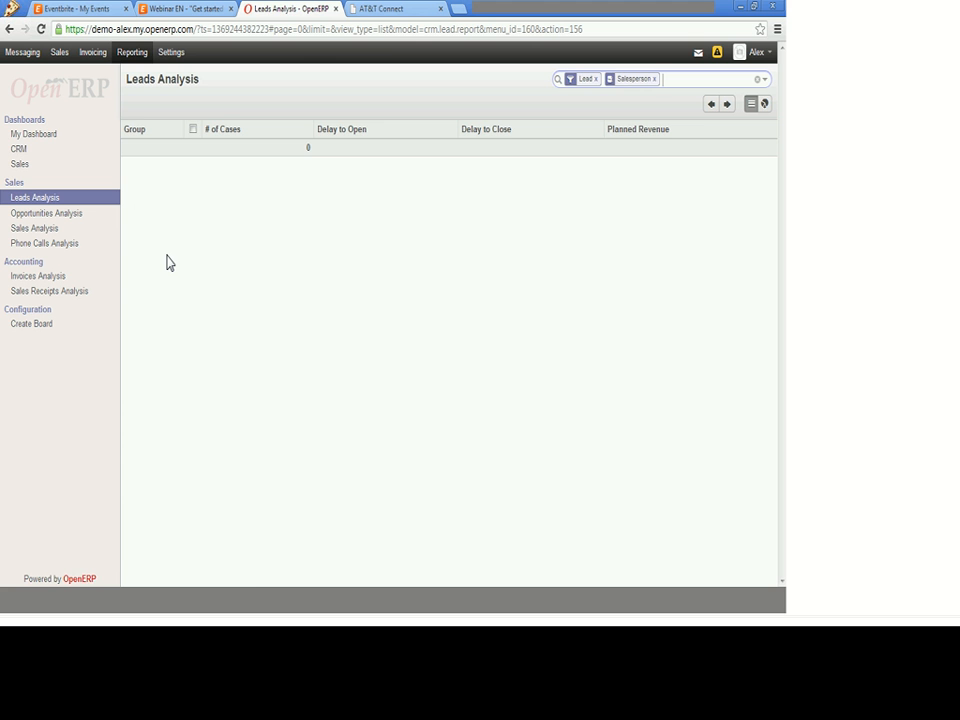
left_click(20, 150)
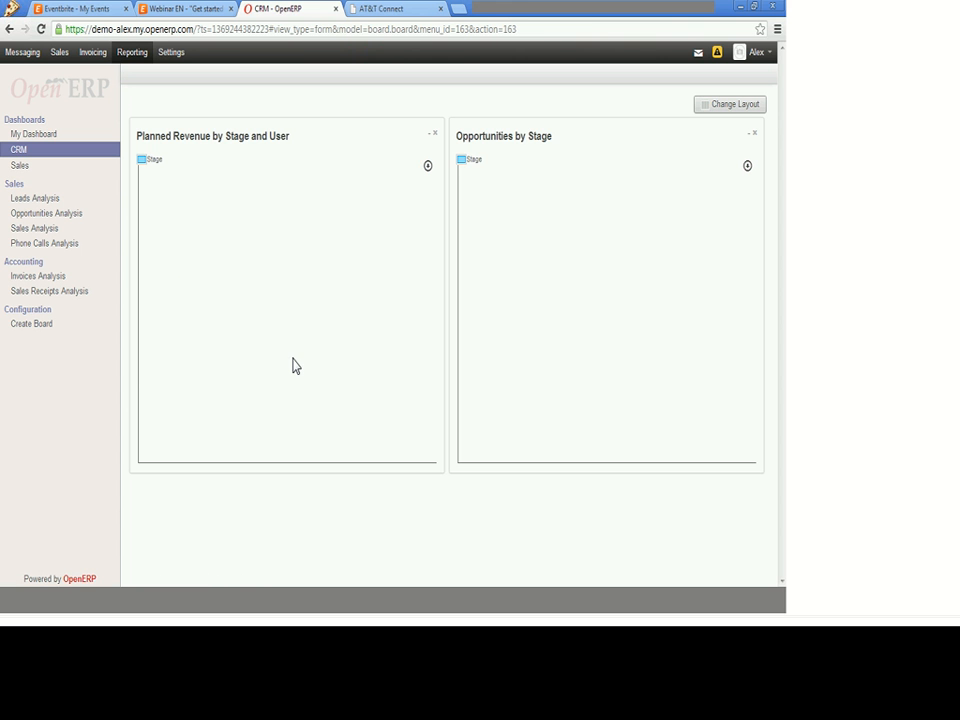
On the Sales dashboard, move the Monthly Turnover chart above My Quotations and remove it from the board
left_click(20, 166)
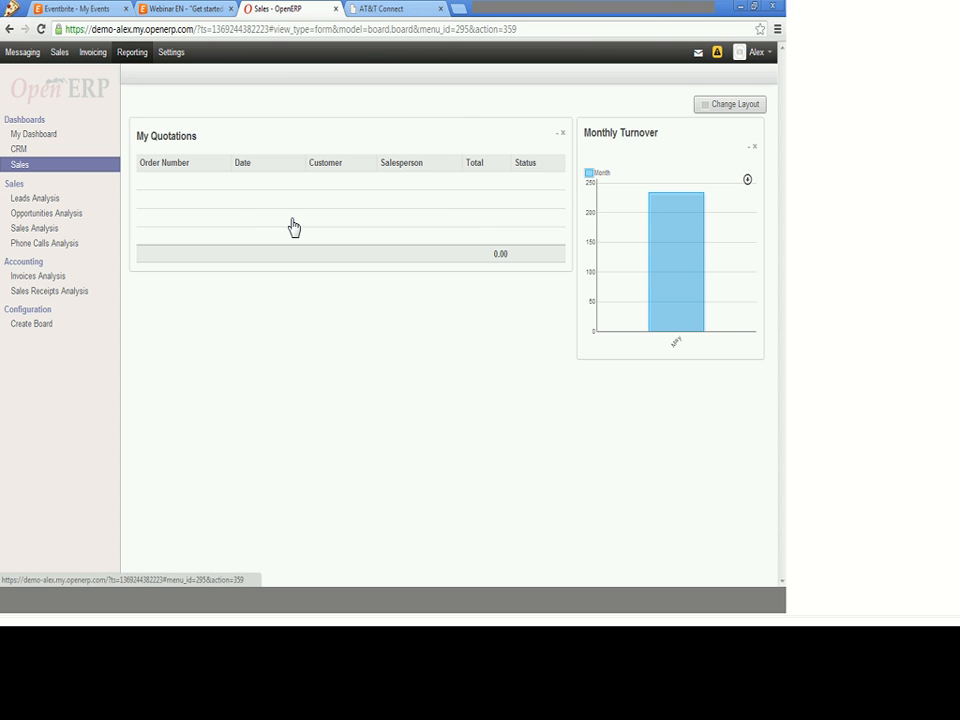
left_click_drag(686, 141, 542, 184)
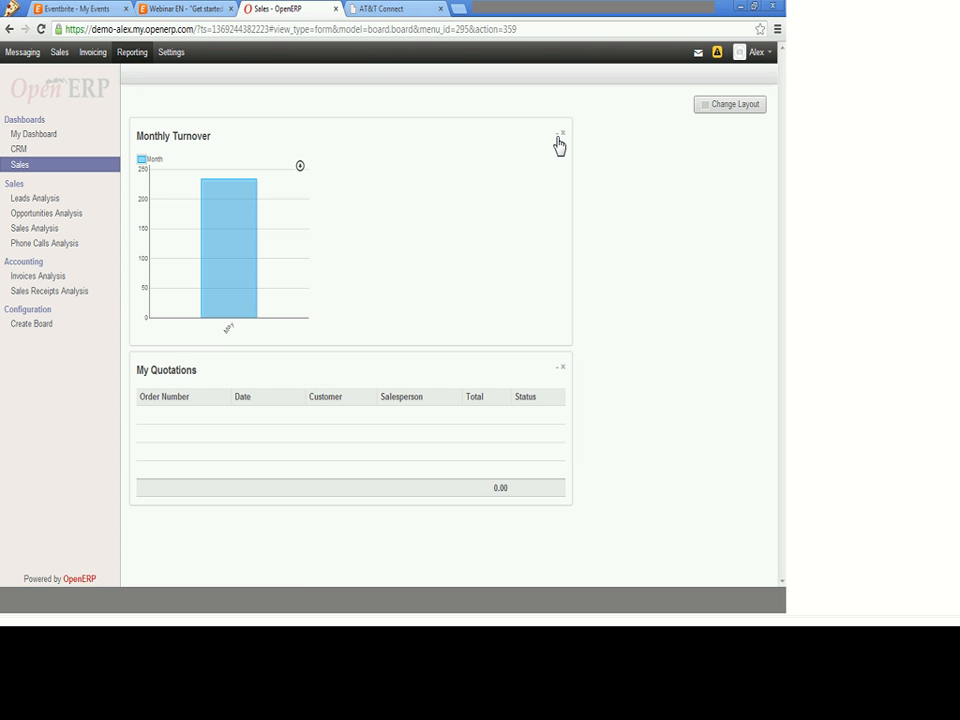
left_click(563, 133)
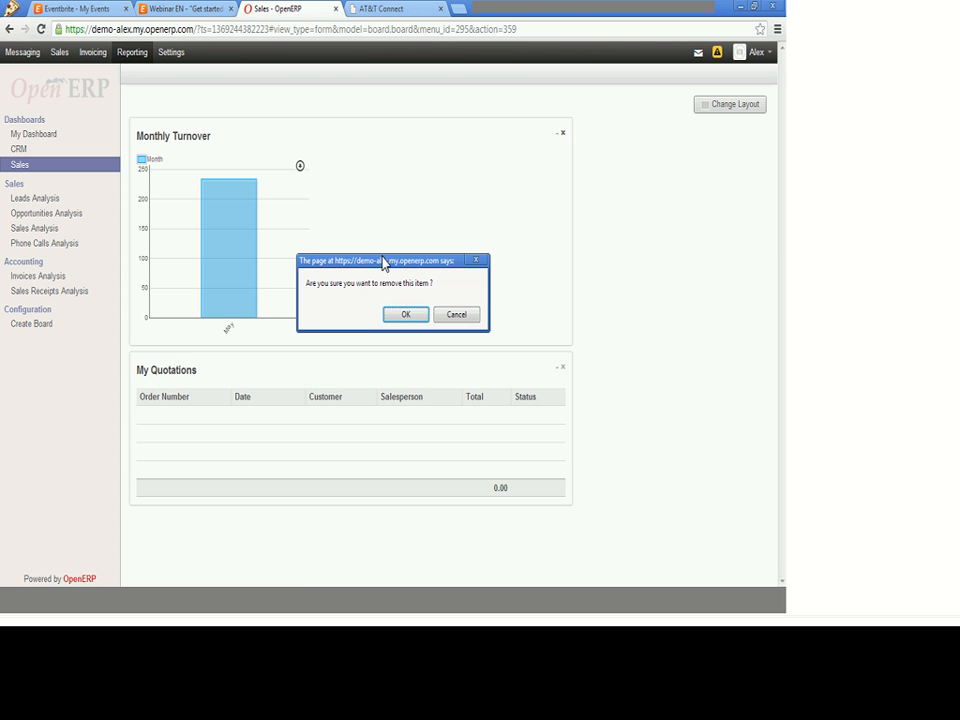
left_click(405, 315)
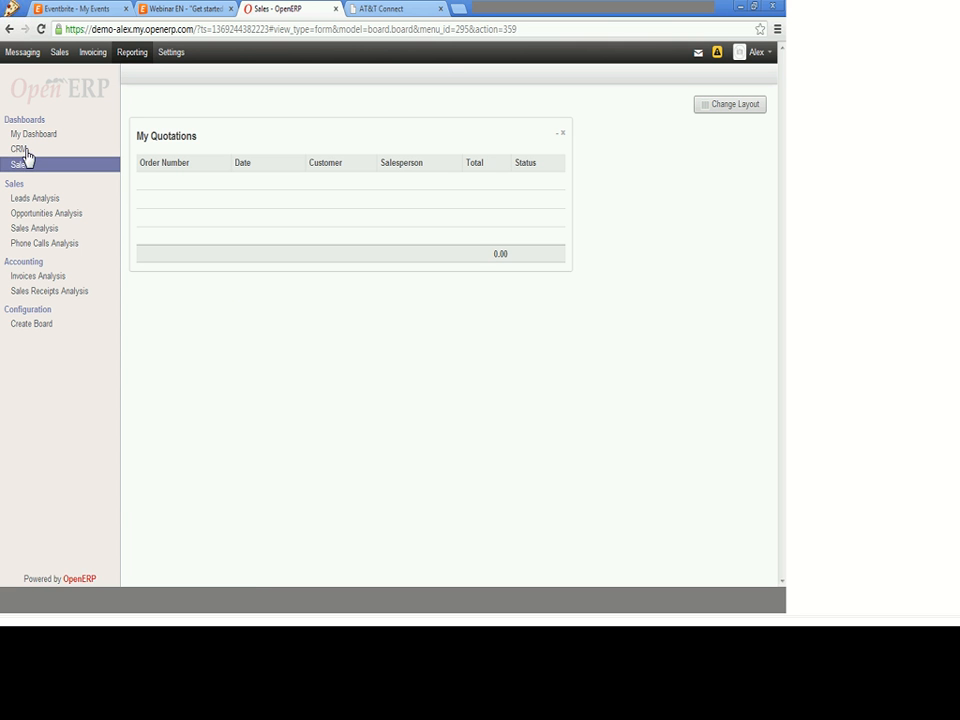
Group the Sales Analysis report by Partner within Salesperson and expand the salesperson's group
left_click(32, 229)
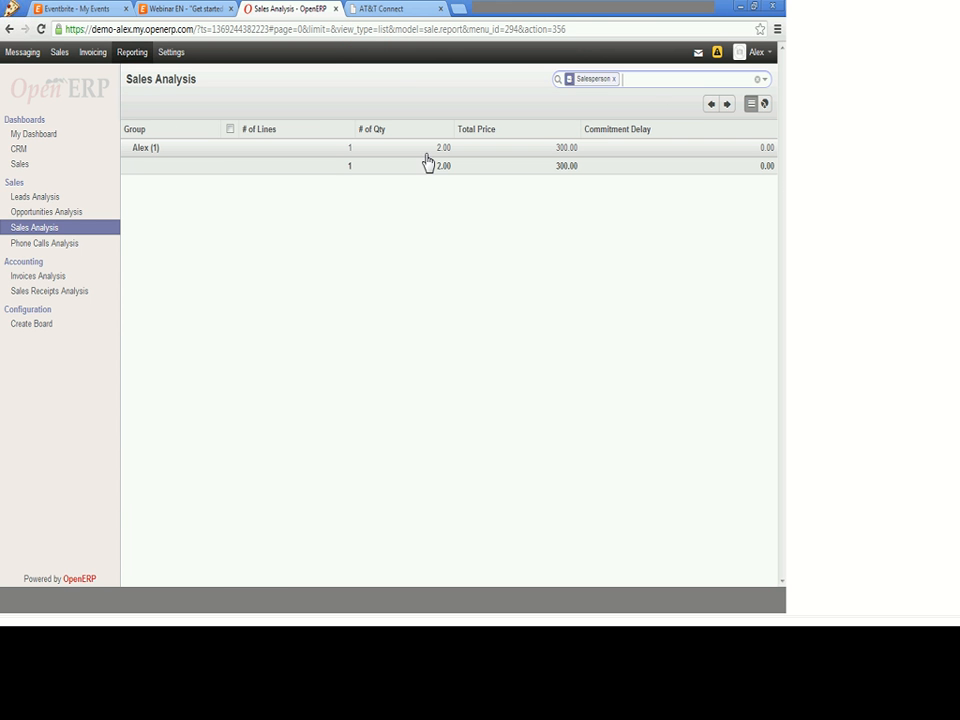
left_click(765, 80)
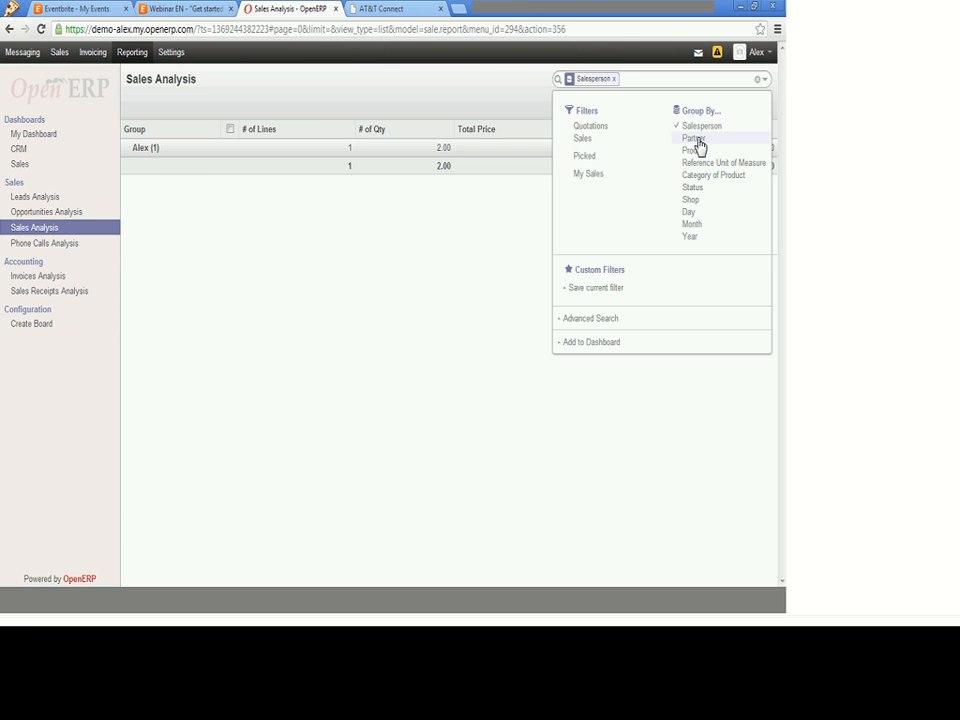
left_click(697, 141)
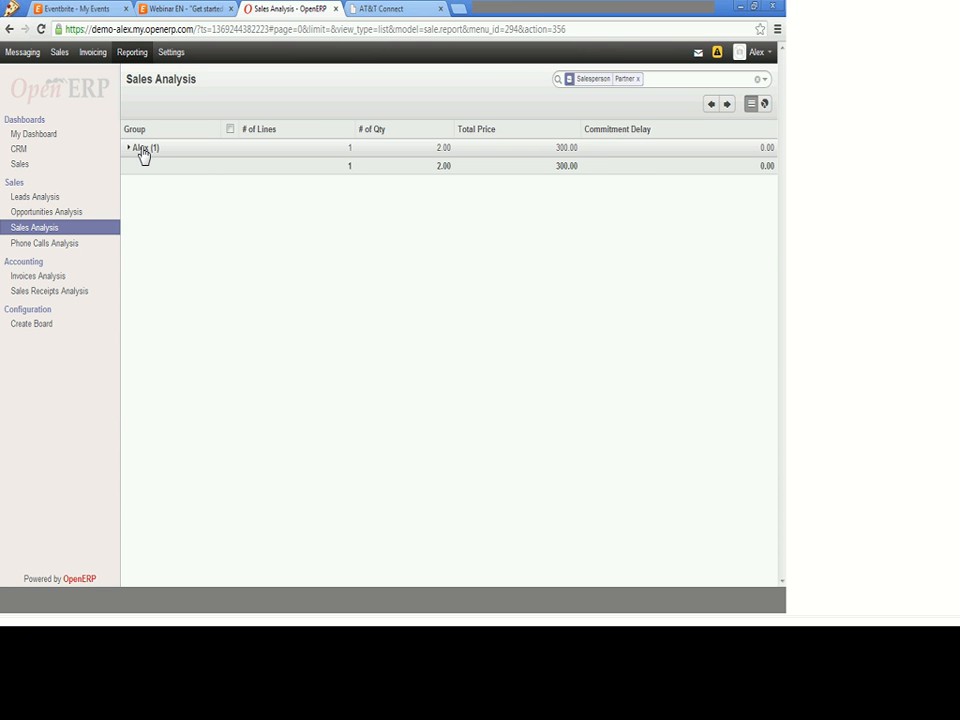
left_click(143, 149)
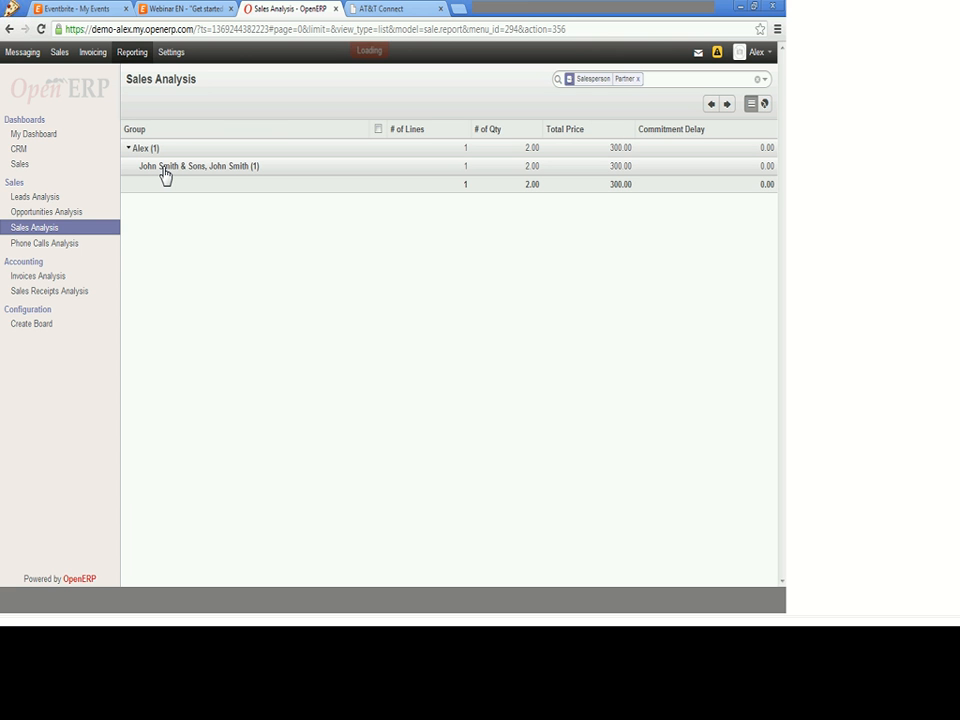
Filter the Sales Analysis by Sales and by Partner containing the customer's first name, and expand the salesperson's group
left_click(766, 80)
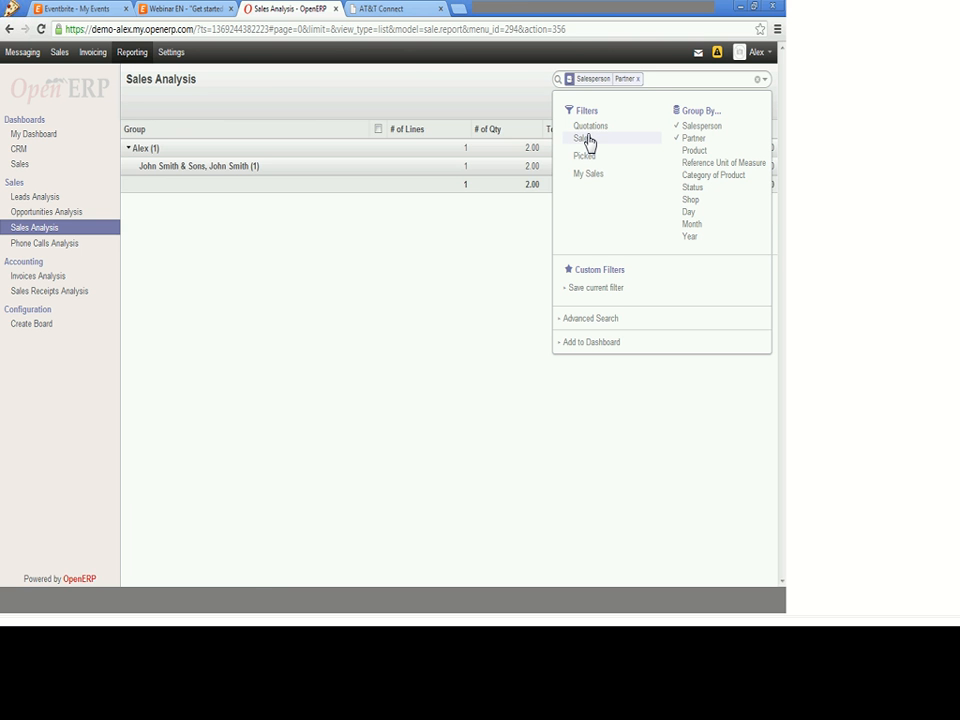
left_click(584, 139)
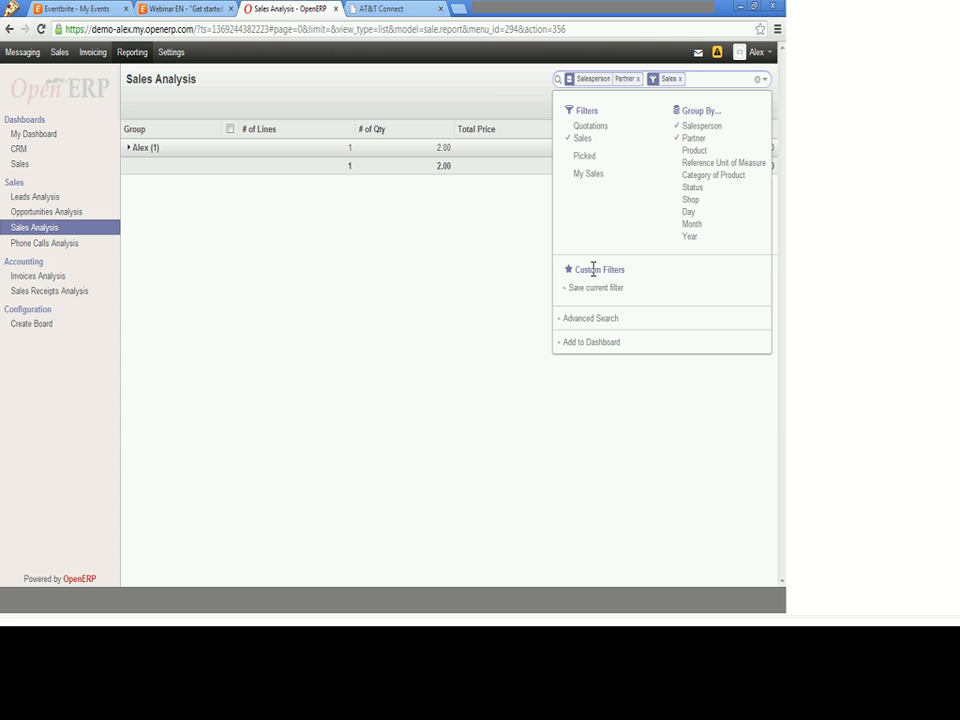
left_click(583, 319)
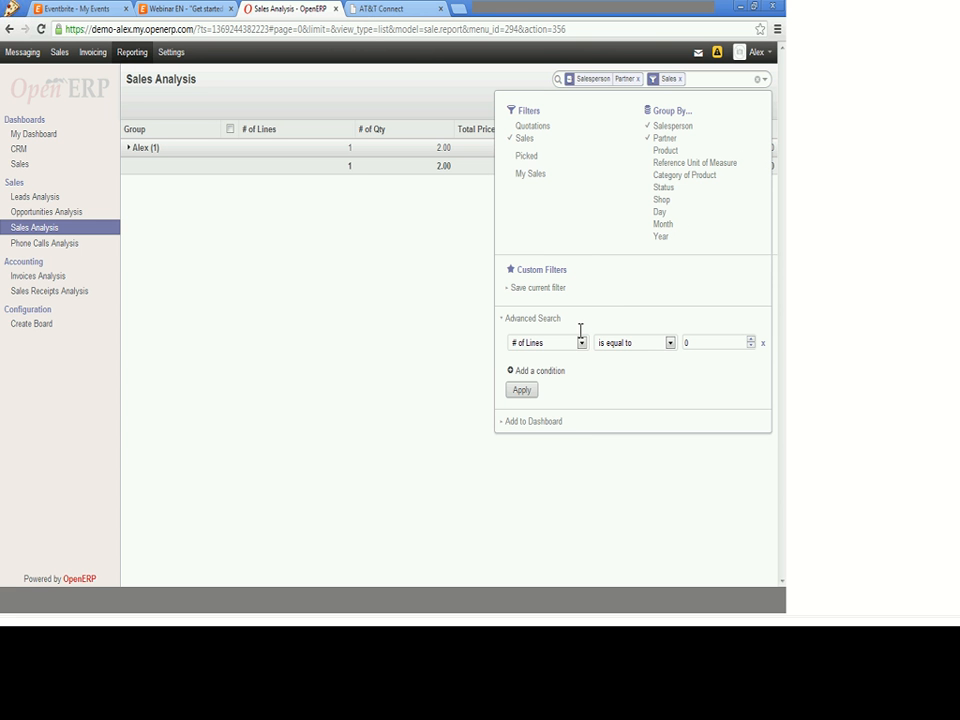
left_click(581, 343)
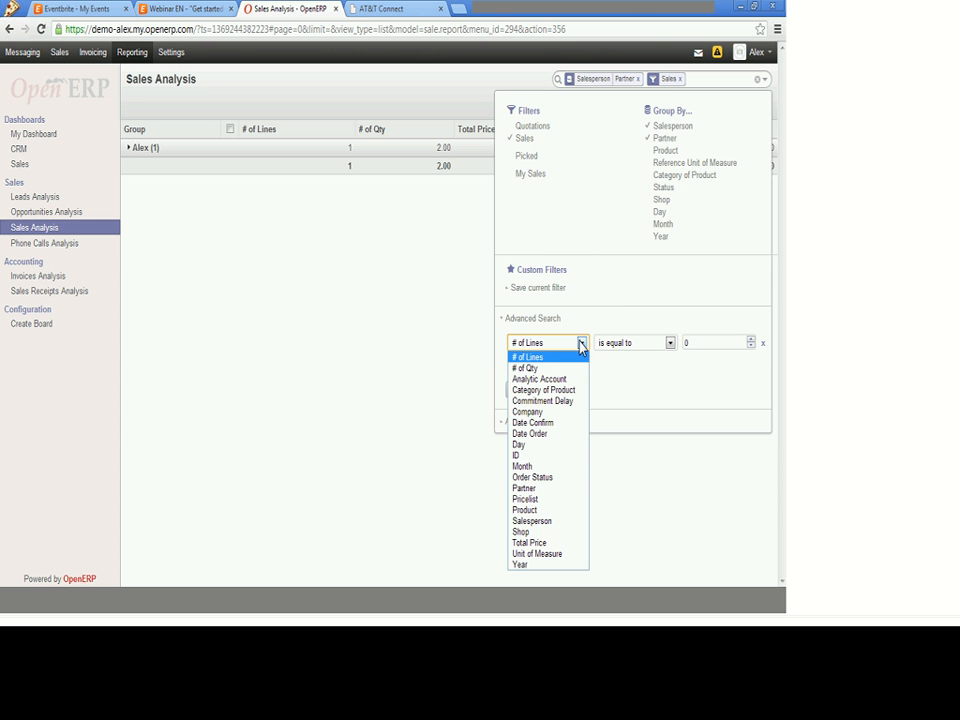
left_click(524, 488)
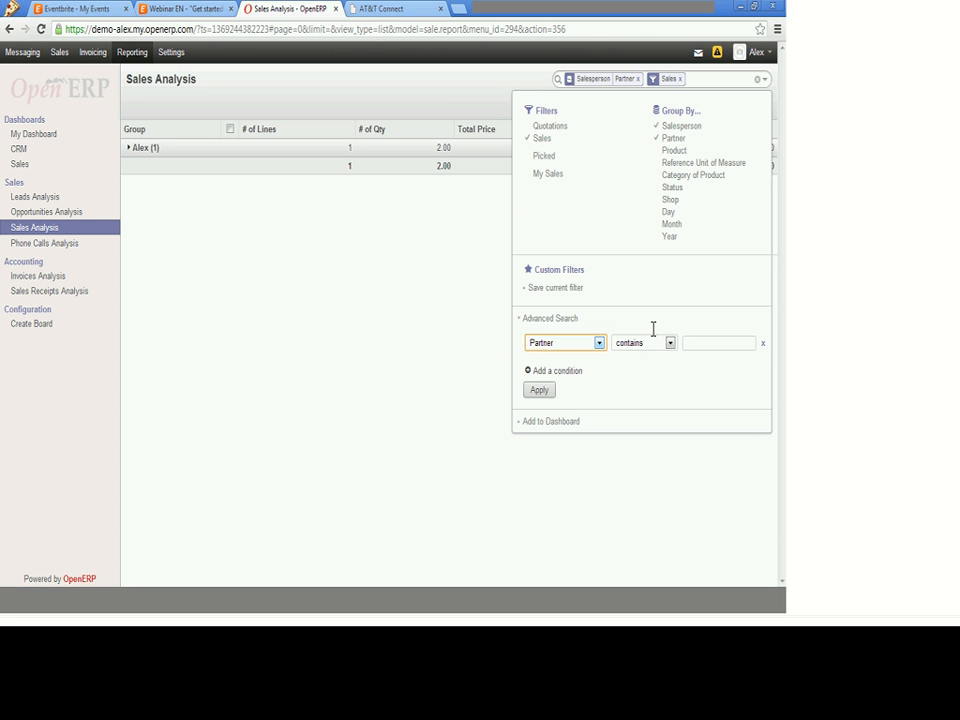
left_click(697, 343)
type("ja")
type("hn")
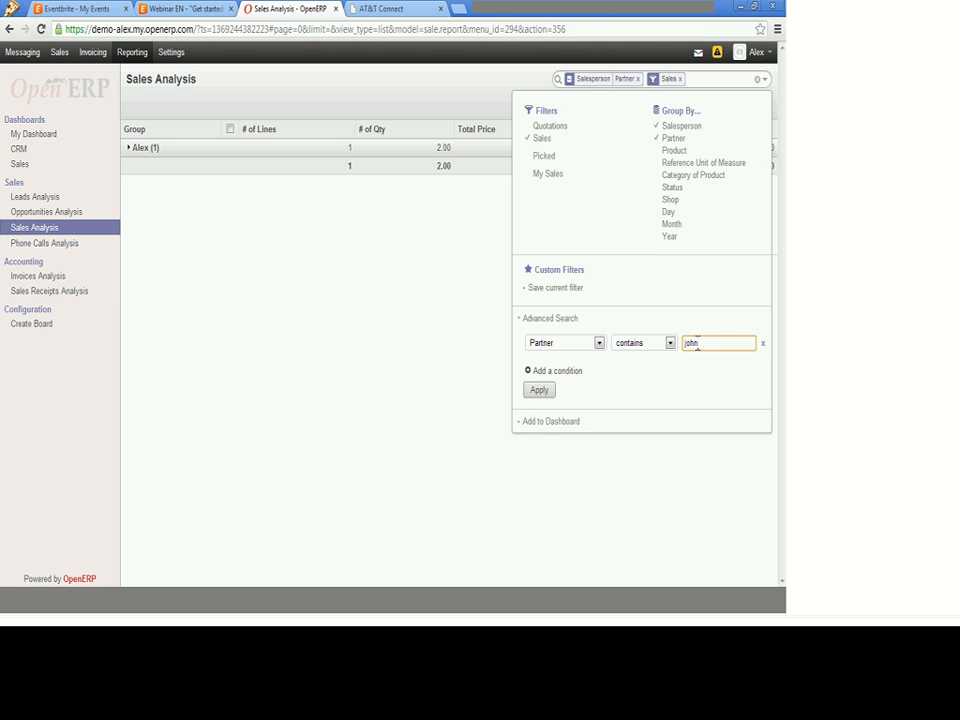
left_click(540, 392)
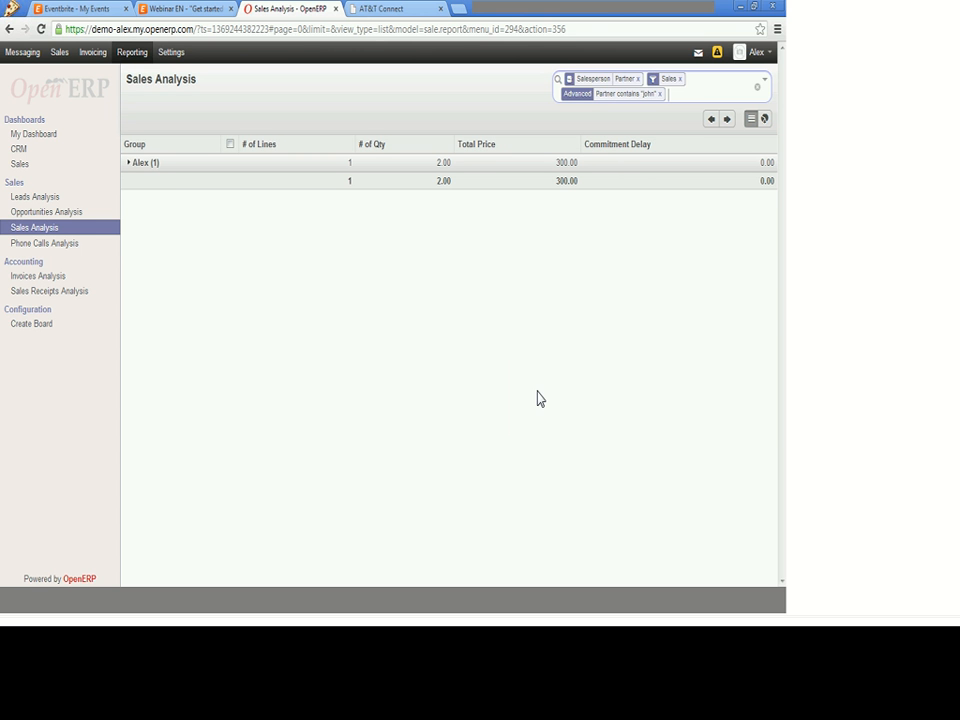
left_click(175, 168)
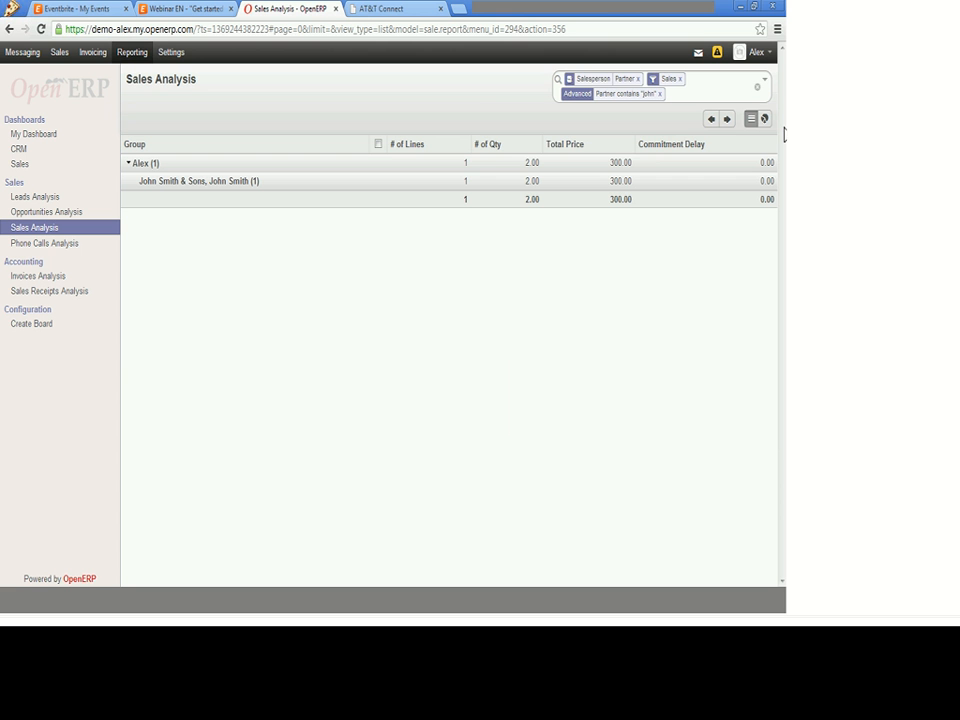
Save the current Sales Analysis filter as a custom filter named for the customer's sales orders
left_click(765, 84)
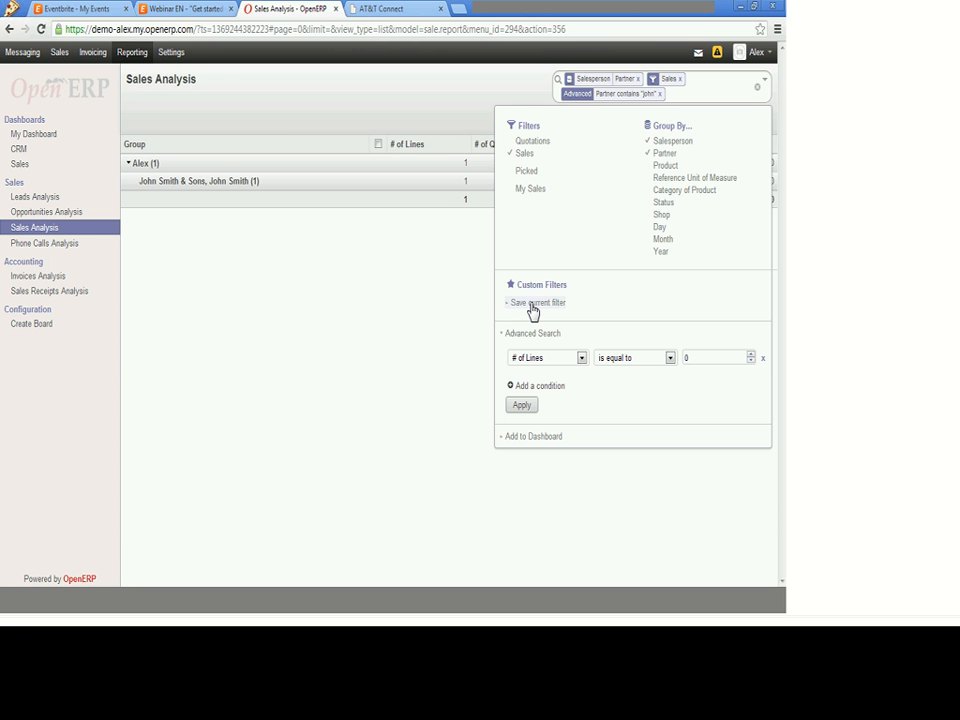
left_click(533, 303)
type("John's")
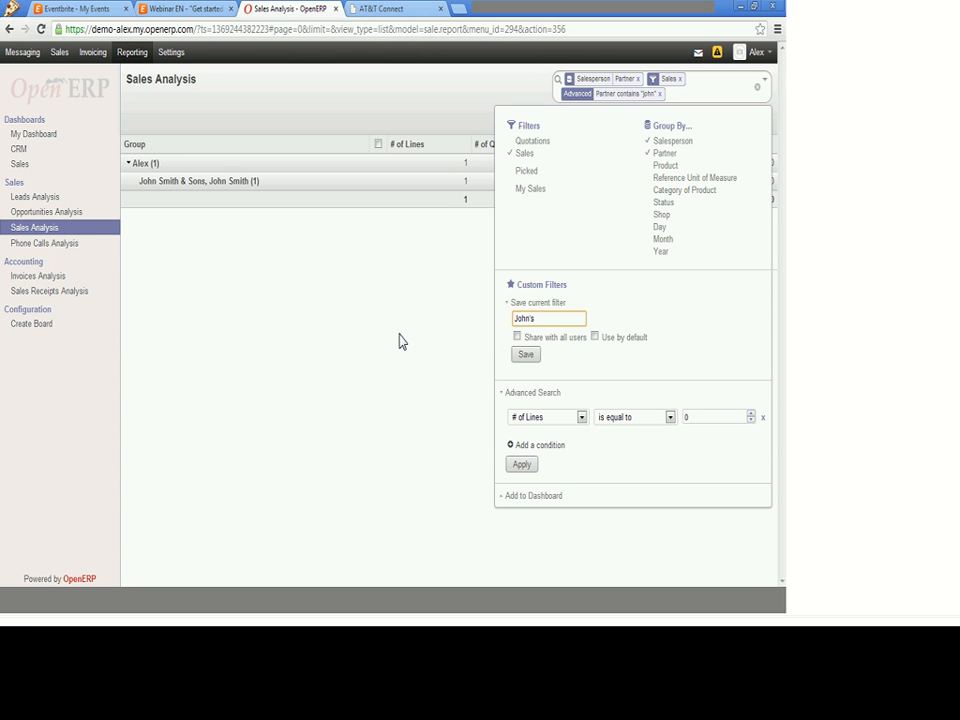
type(" sales orders")
left_click(526, 356)
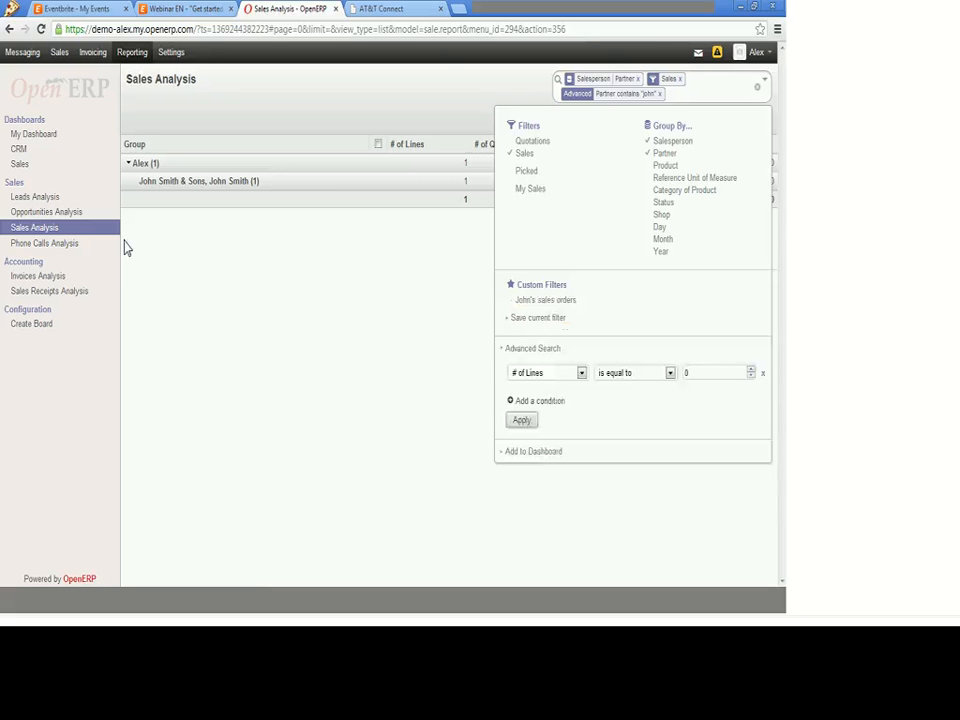
Clear all search criteria from the Sales Analysis and apply the saved custom filter for the customer's sales orders
left_click(765, 80)
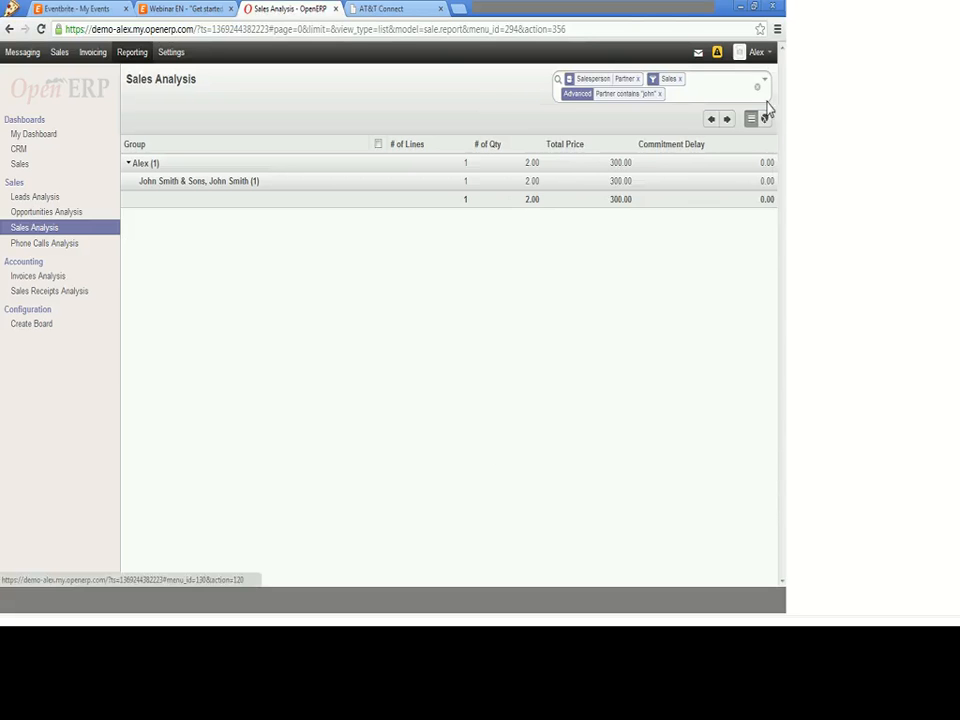
left_click(757, 88)
left_click(766, 80)
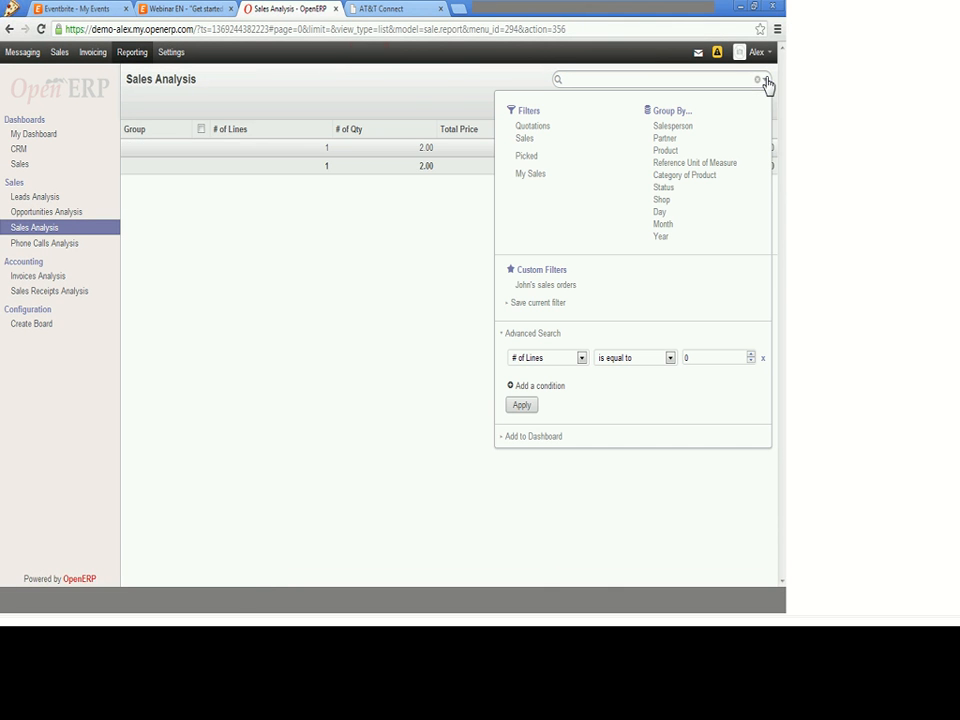
left_click(534, 289)
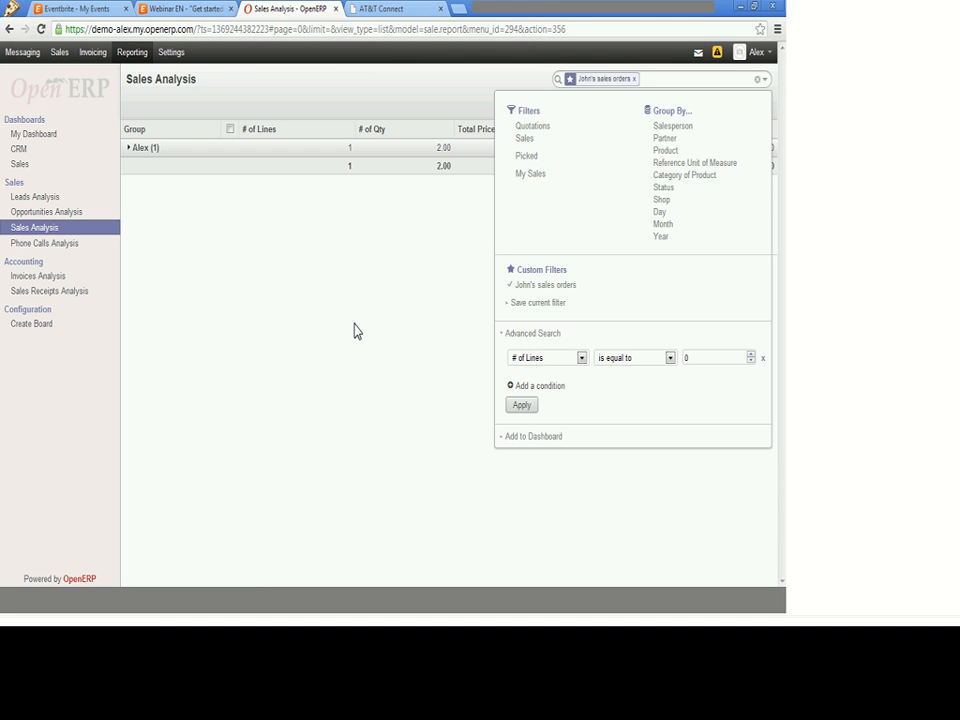
left_click(87, 57)
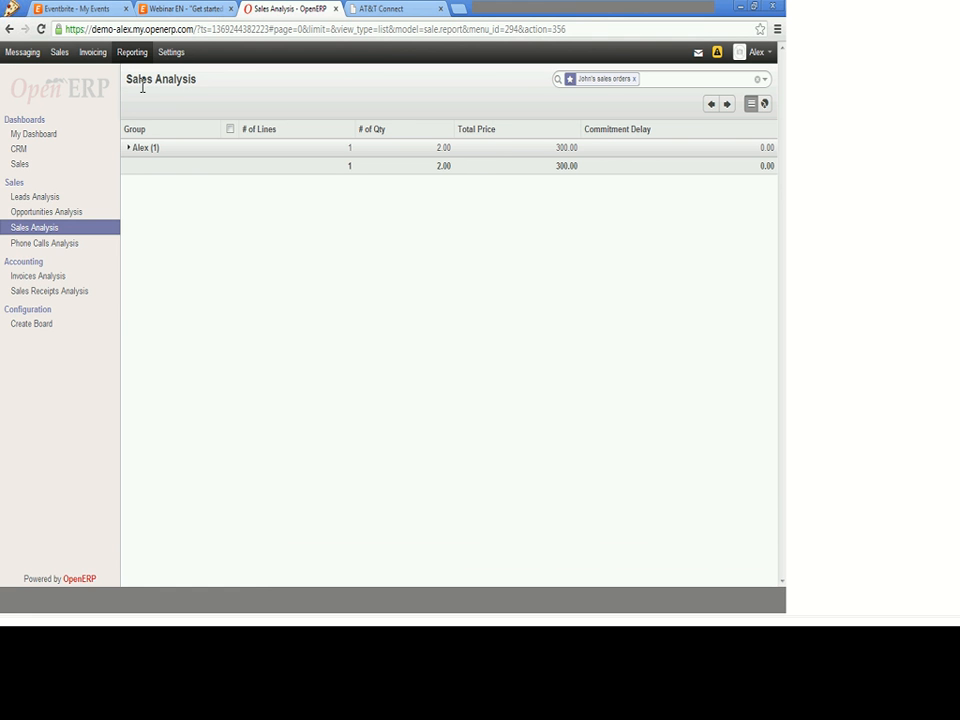
Remove the Apps filter from the module list in Settings, search for "purcha" and install Purchase Management
left_click(171, 53)
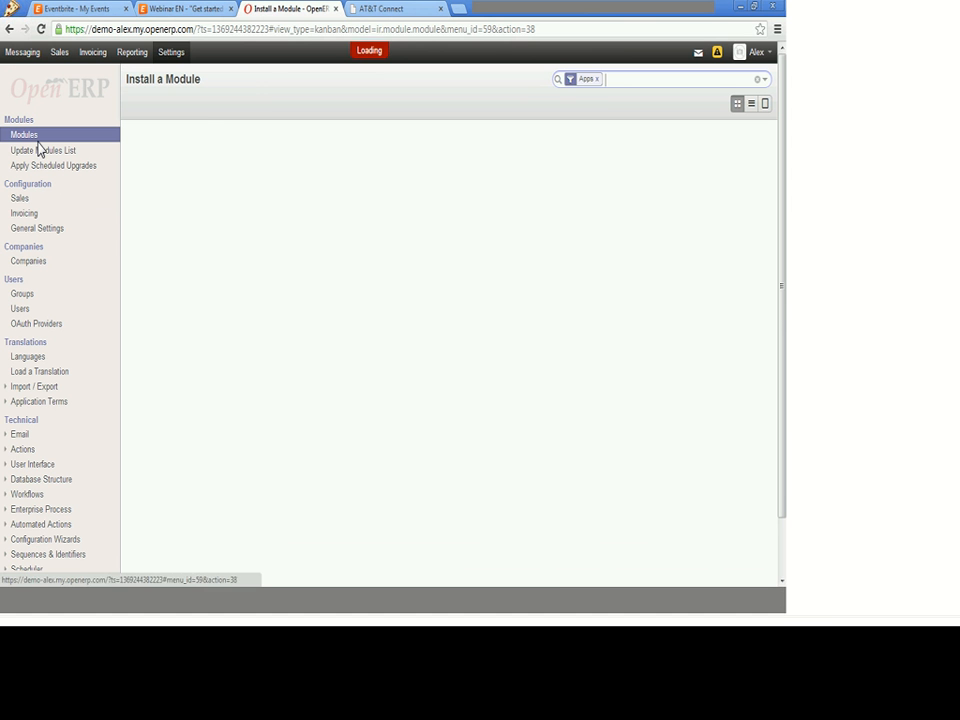
left_click(596, 78)
type("s")
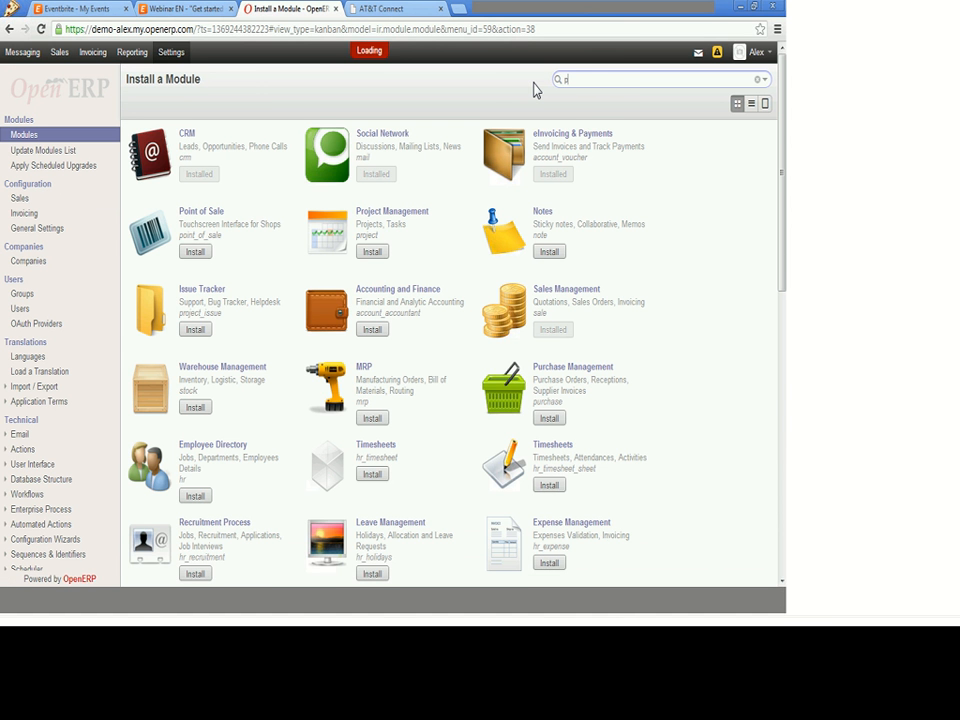
type("urcha")
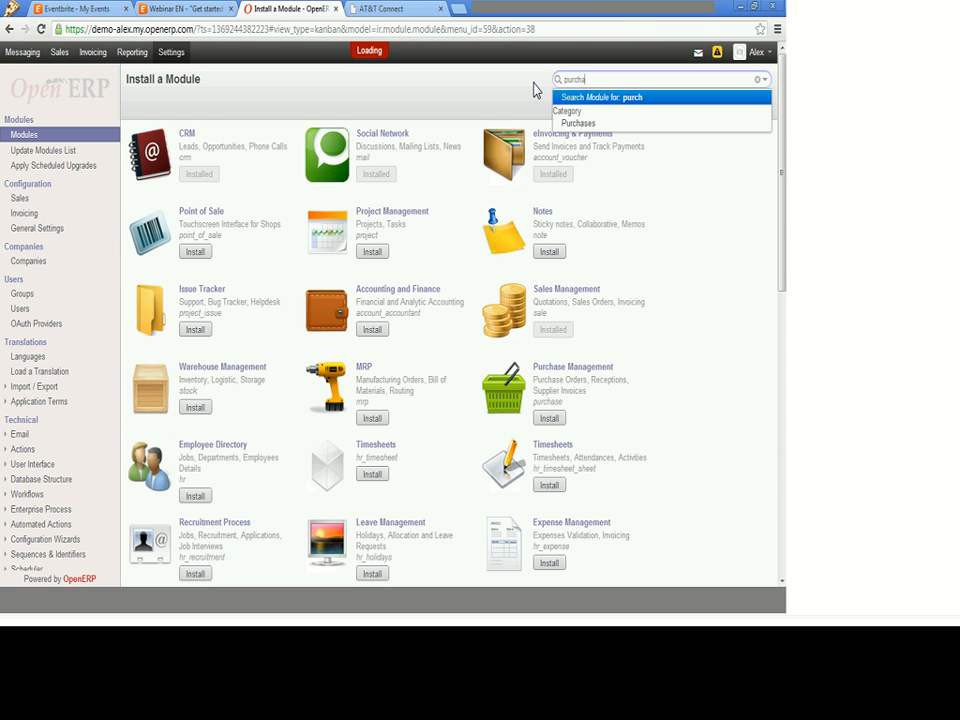
key("Return")
left_click(194, 187)
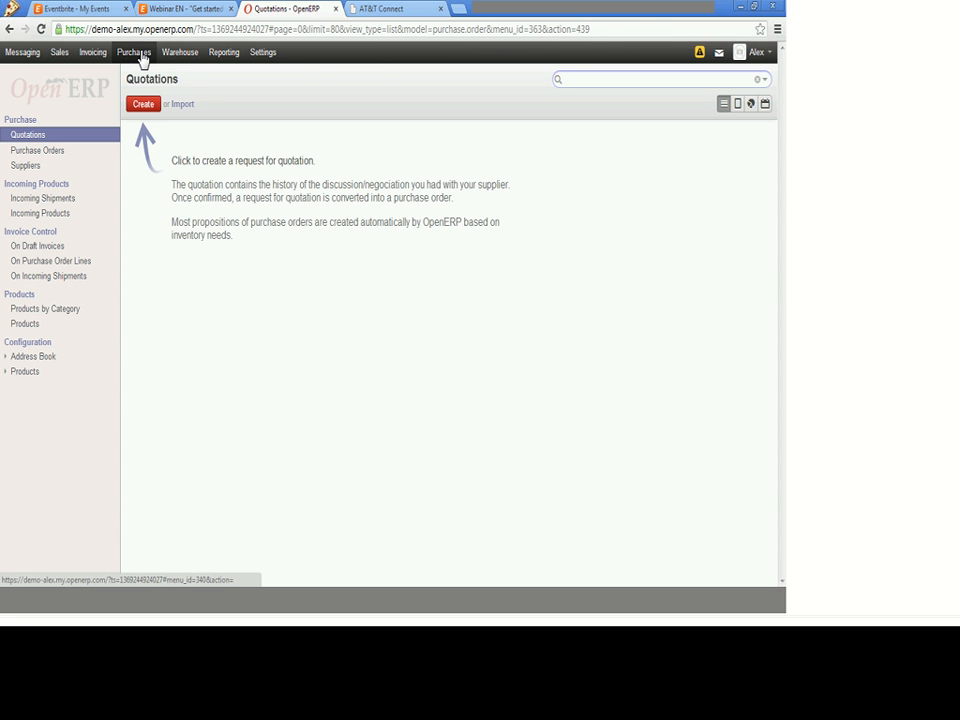
Look at the Suppliers list in Purchases and the Incoming Shipments in Warehouse
left_click(26, 165)
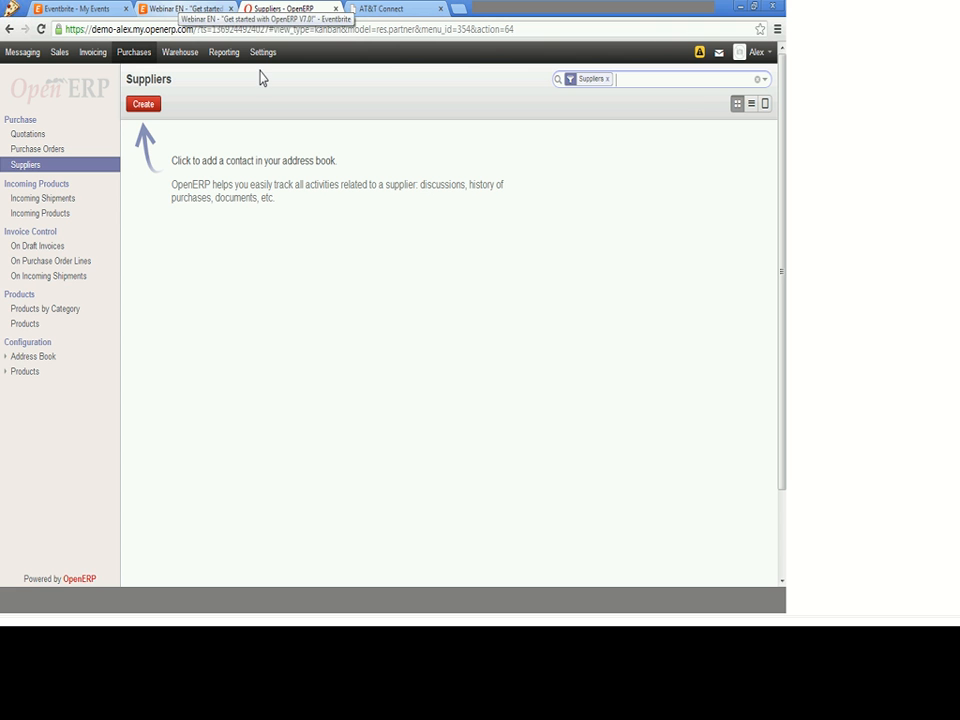
left_click(181, 55)
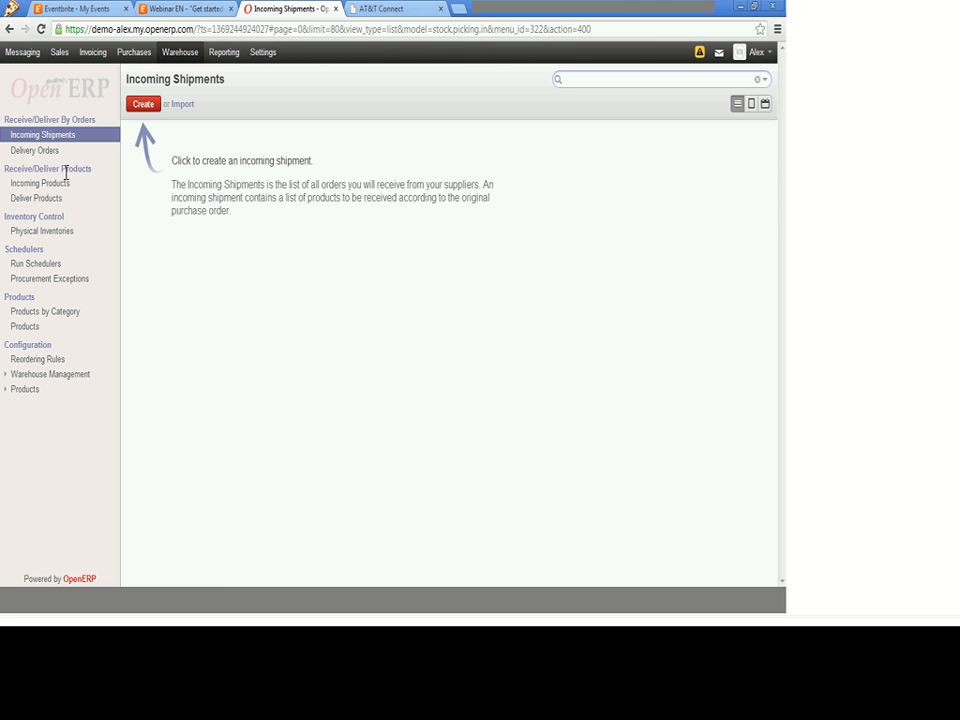
Look at the Physical Inventories page in Warehouse
left_click(41, 232)
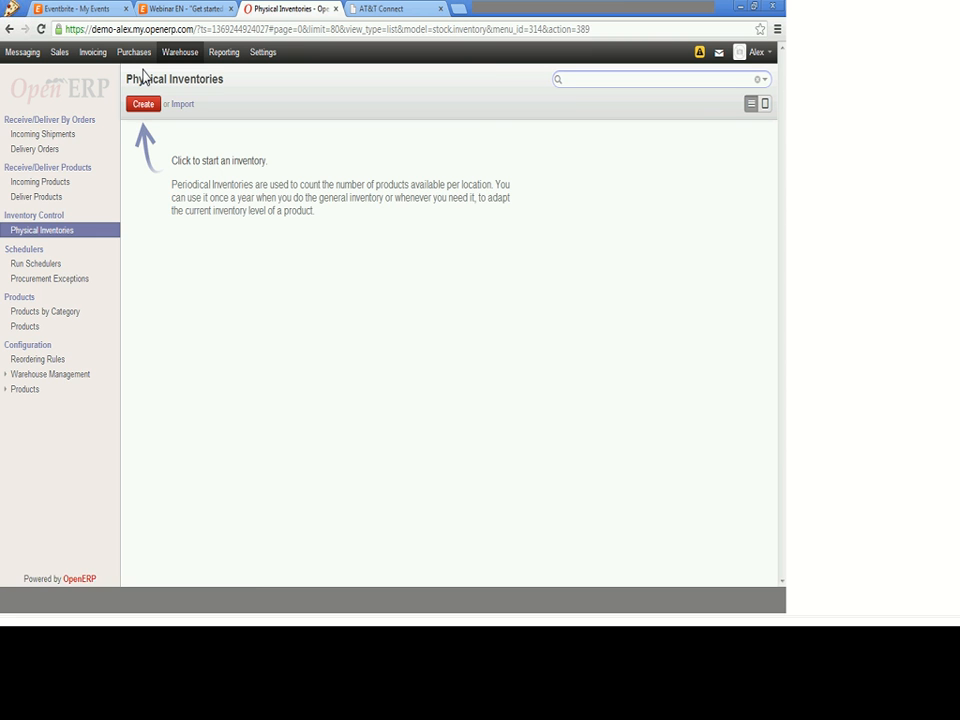
Start a new product in Sales named "Computer", with product type Stockable Product and a sale price of 300
left_click(60, 52)
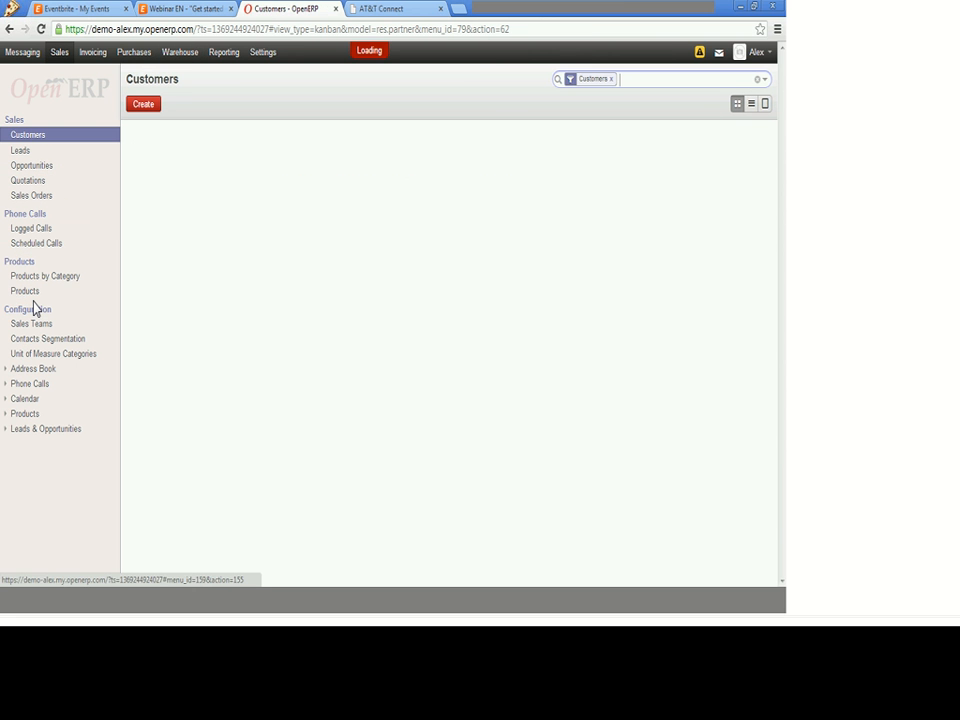
left_click(26, 294)
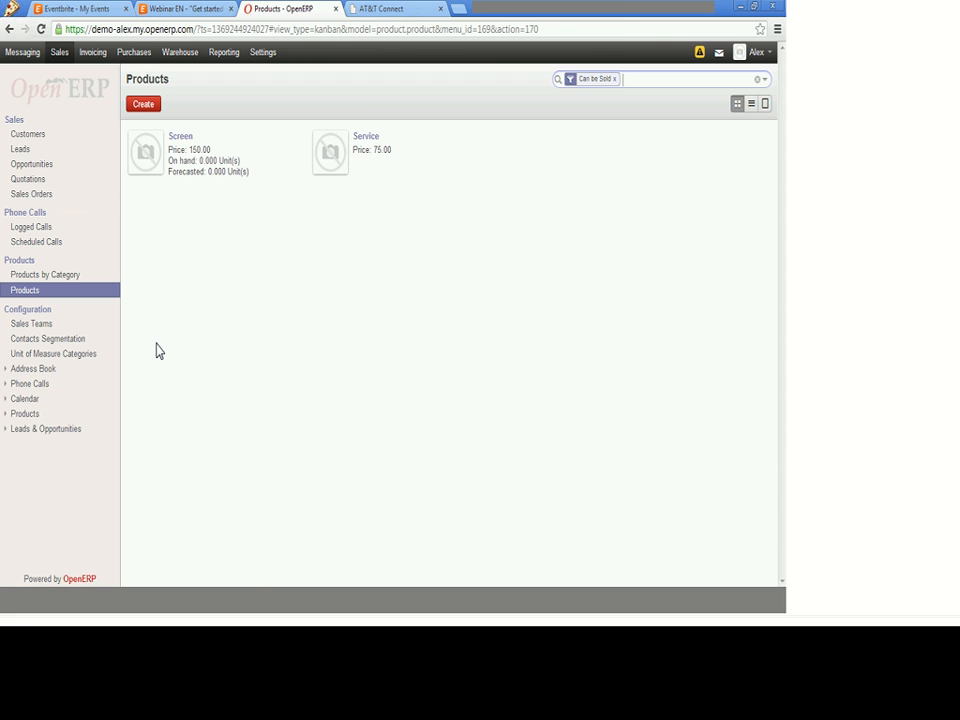
left_click(144, 106)
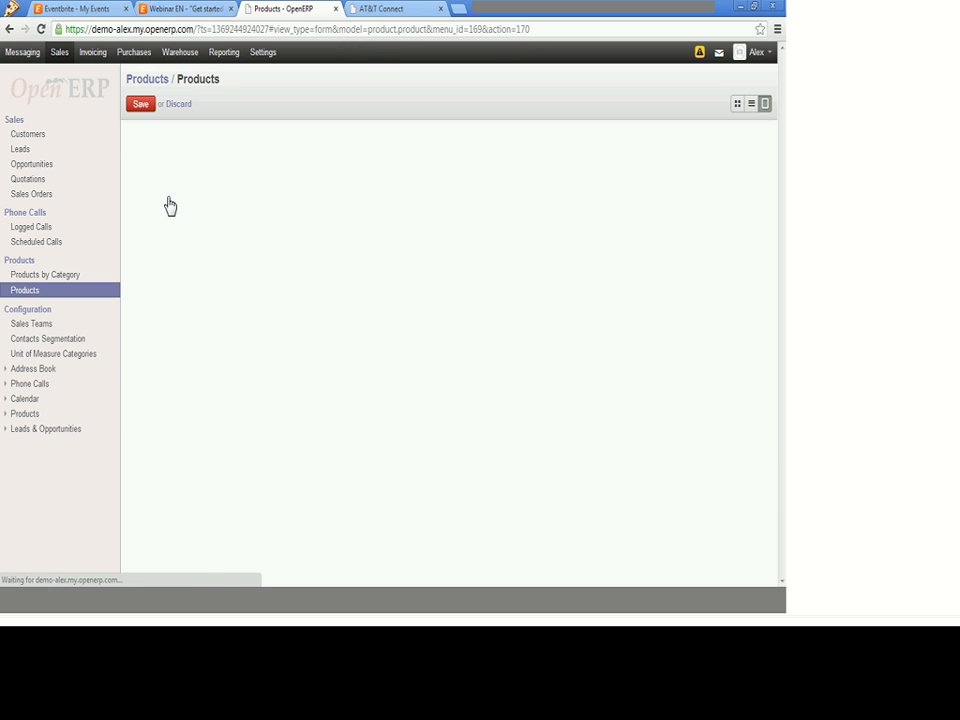
type("Computer")
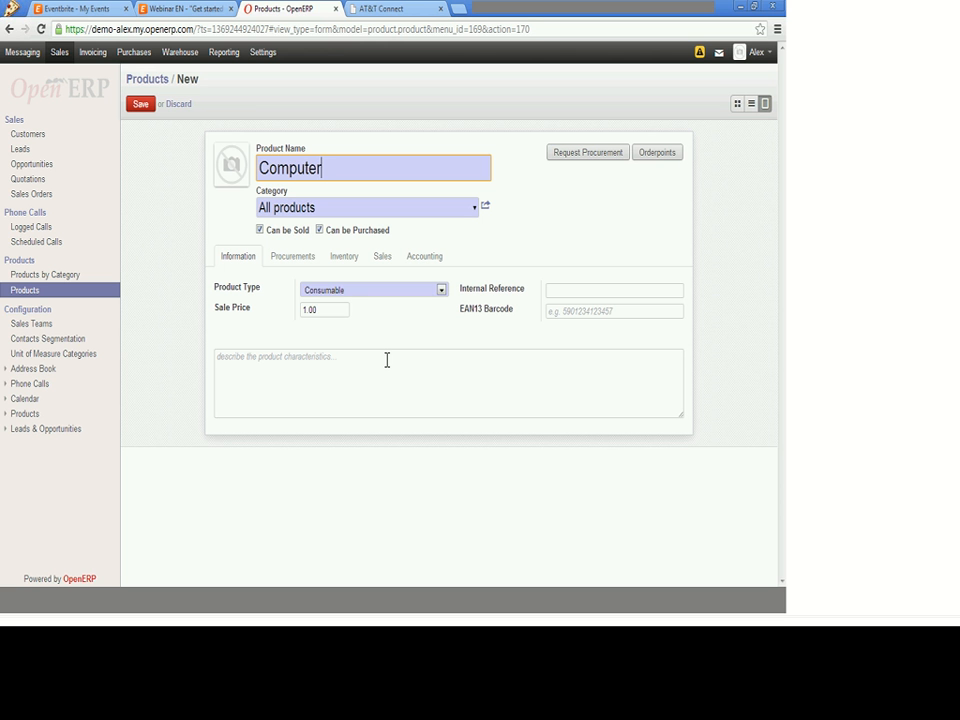
left_click(338, 292)
left_click(329, 315)
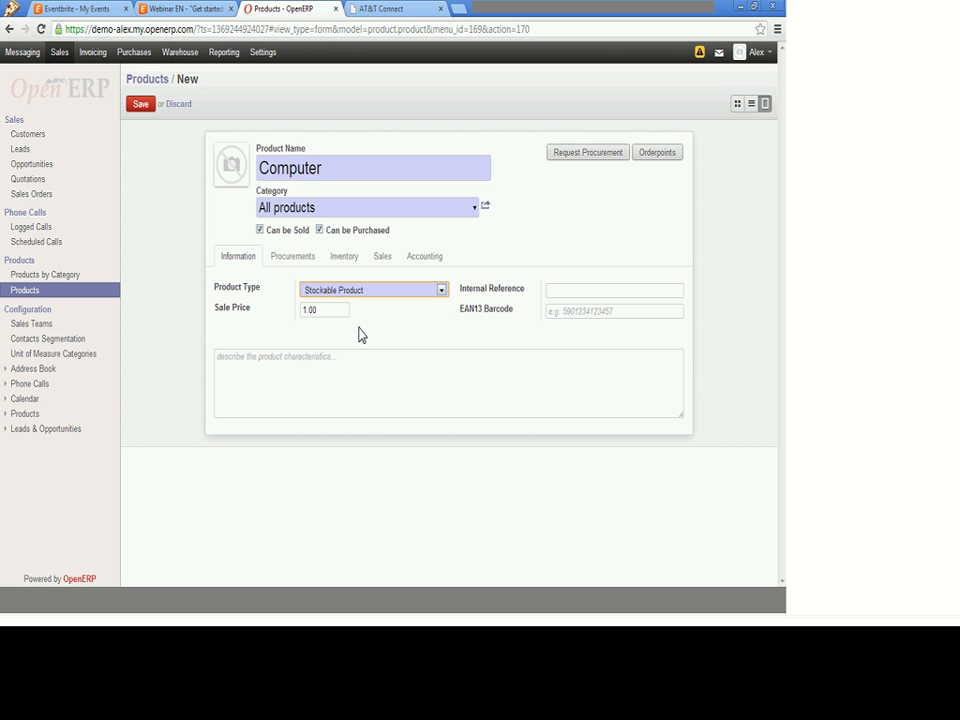
left_click(305, 311)
type("300")
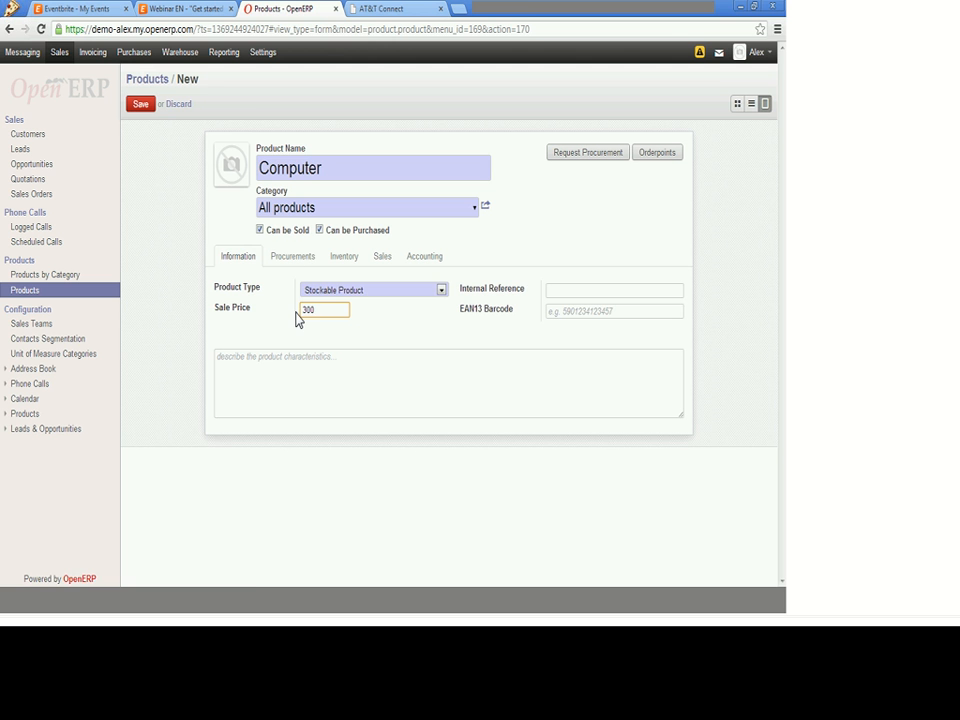
Set the Computer product's procurement method to Make to Order
left_click(290, 262)
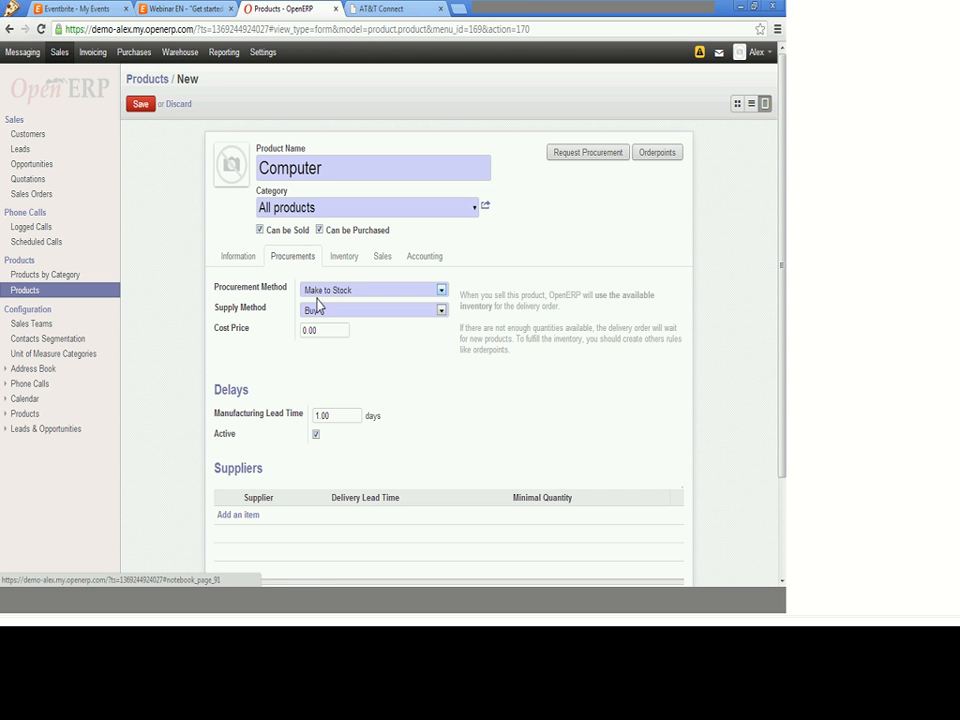
left_click(319, 292)
left_click(319, 323)
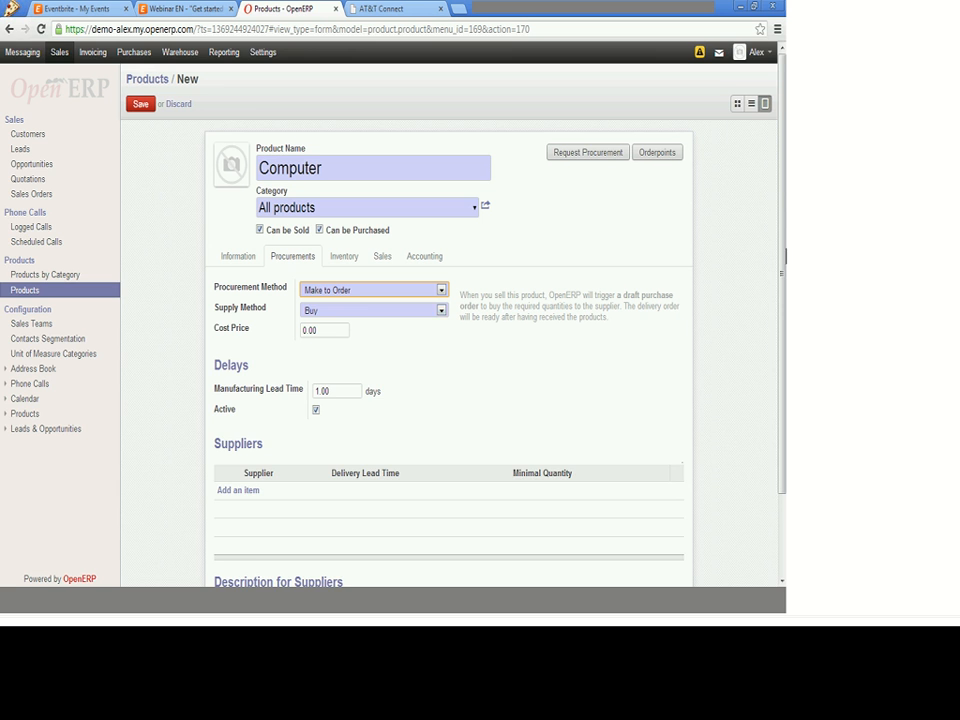
Create Costco as a new supplier for the Computer product and set the cost price to 200
scroll(600, 350, "down", 1)
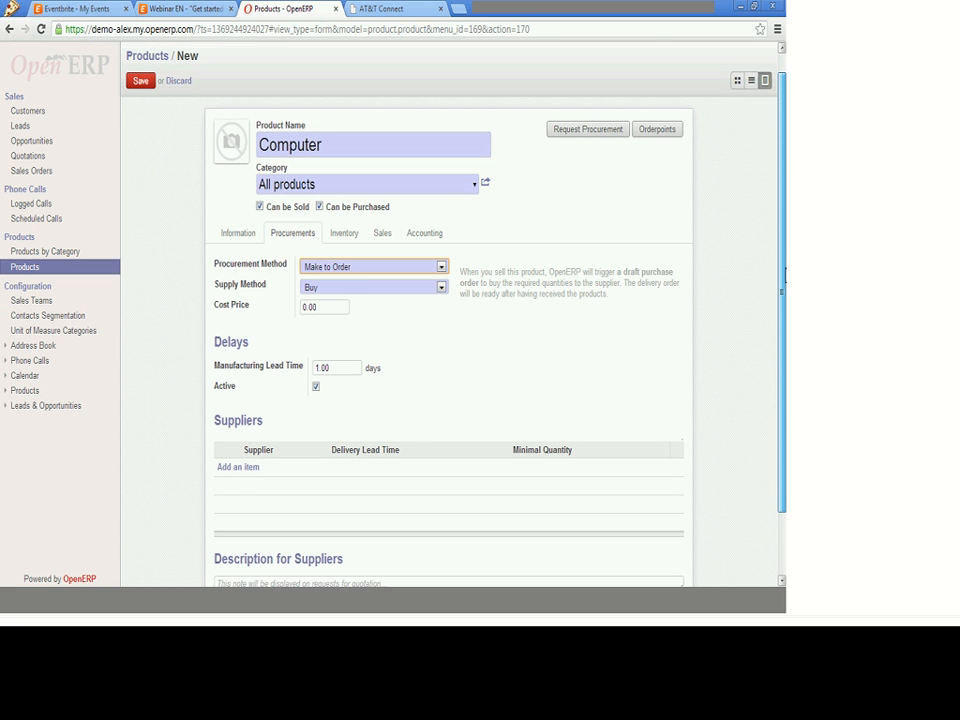
left_click(236, 467)
left_click(383, 132)
left_click(340, 150)
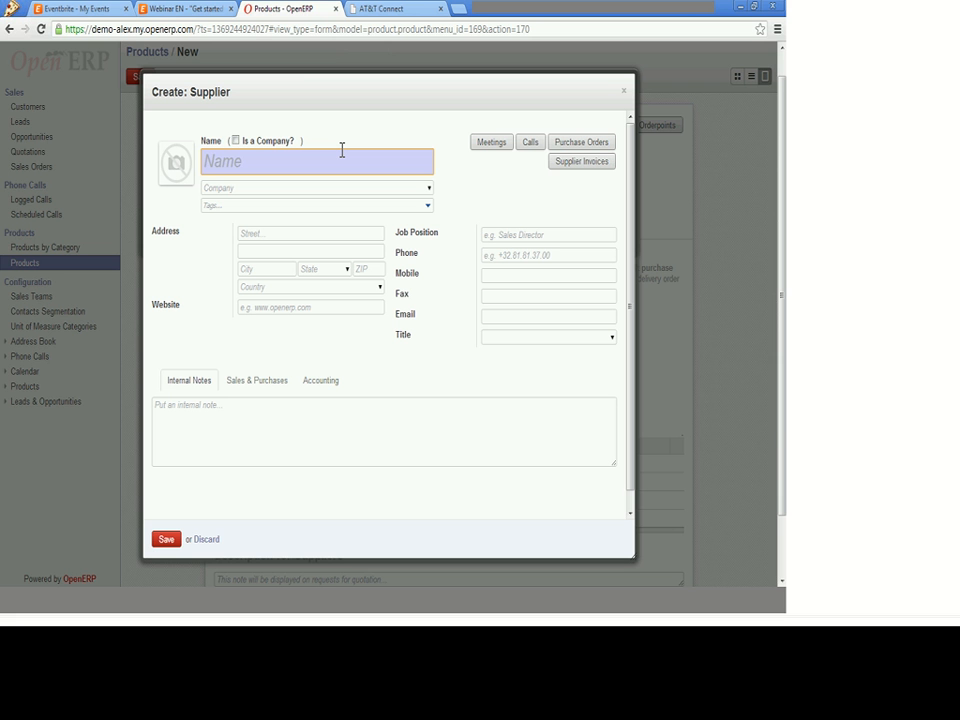
type("Costco")
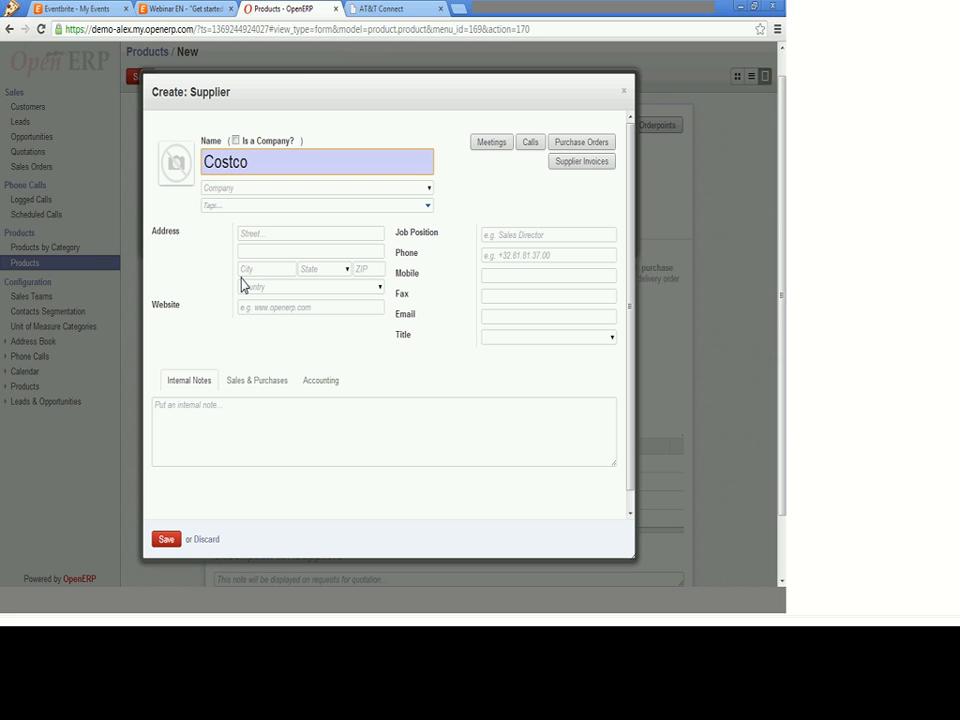
left_click(165, 540)
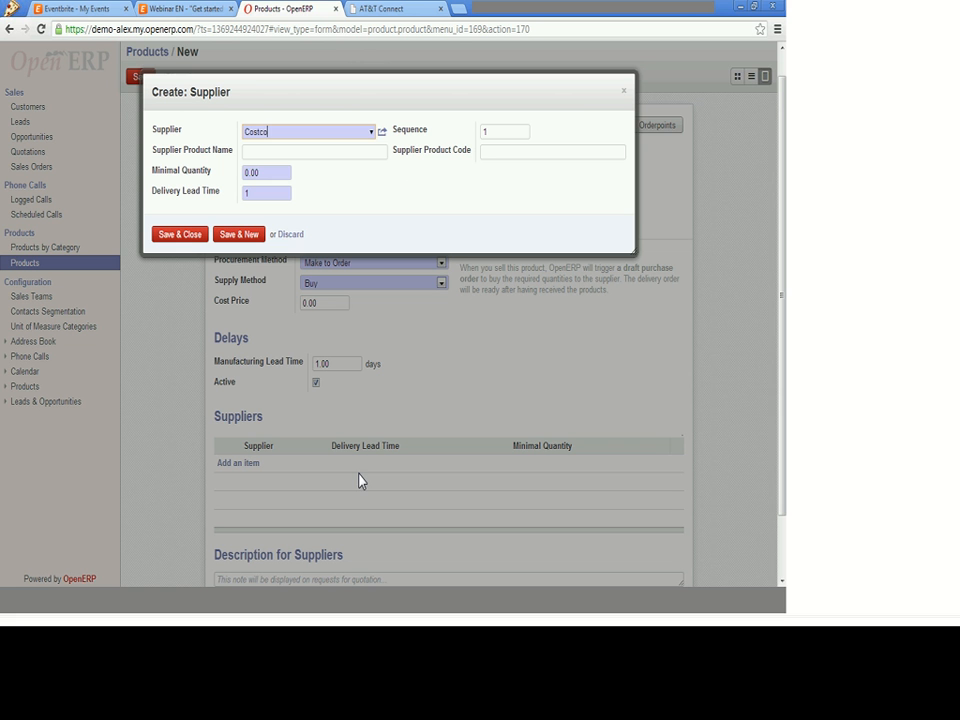
left_click(181, 236)
left_click(324, 305)
type("200")
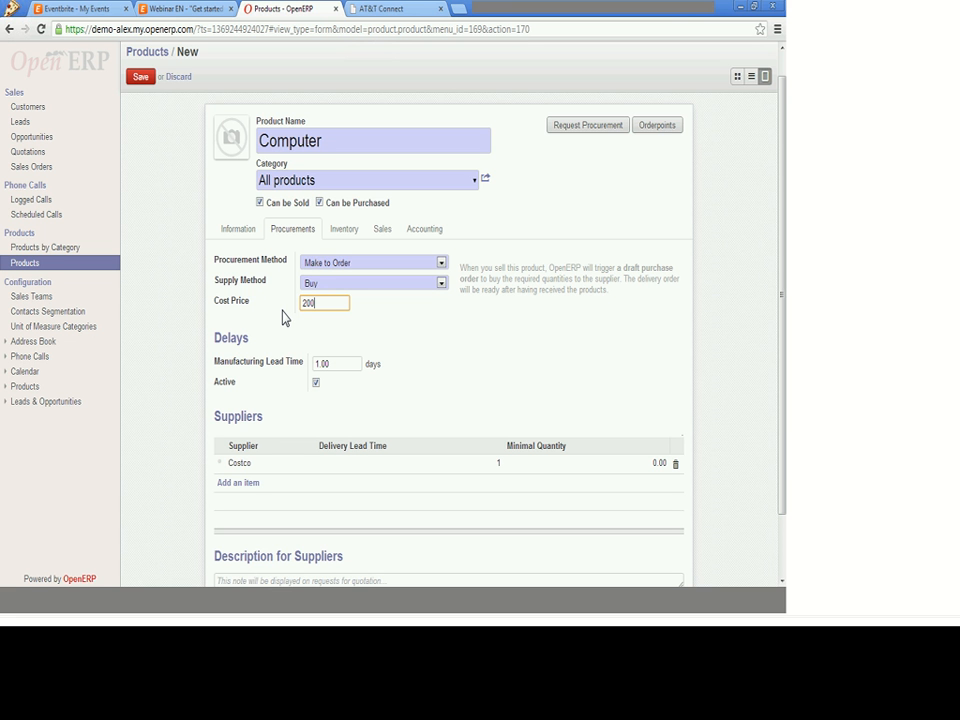
Review the Computer product's inventory, sales, accounting and procurement settings, and save the product
left_click(348, 232)
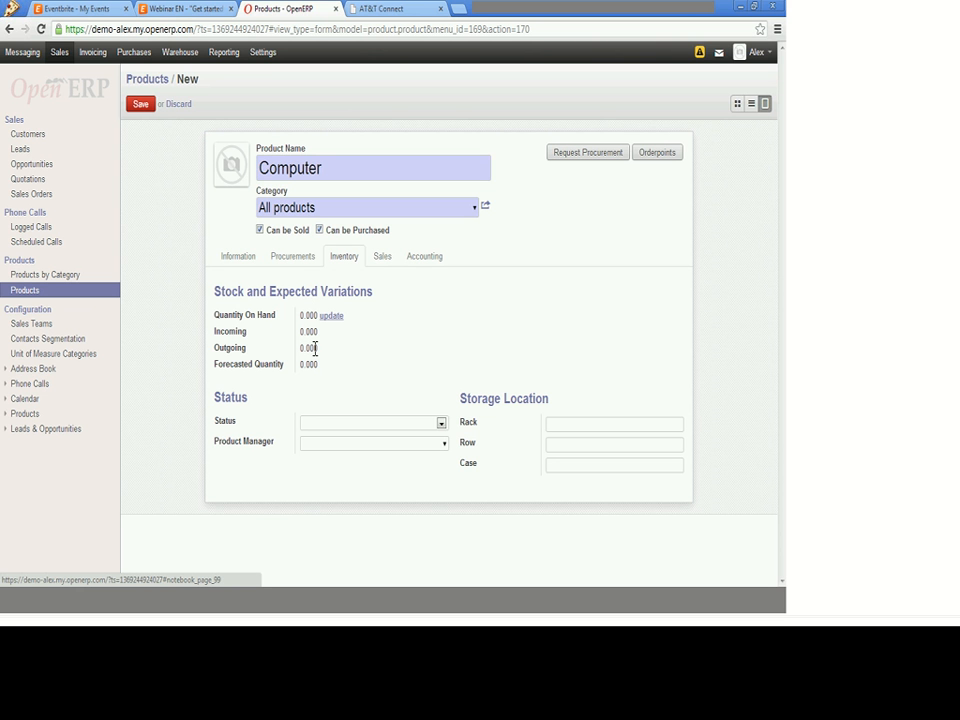
left_click(383, 262)
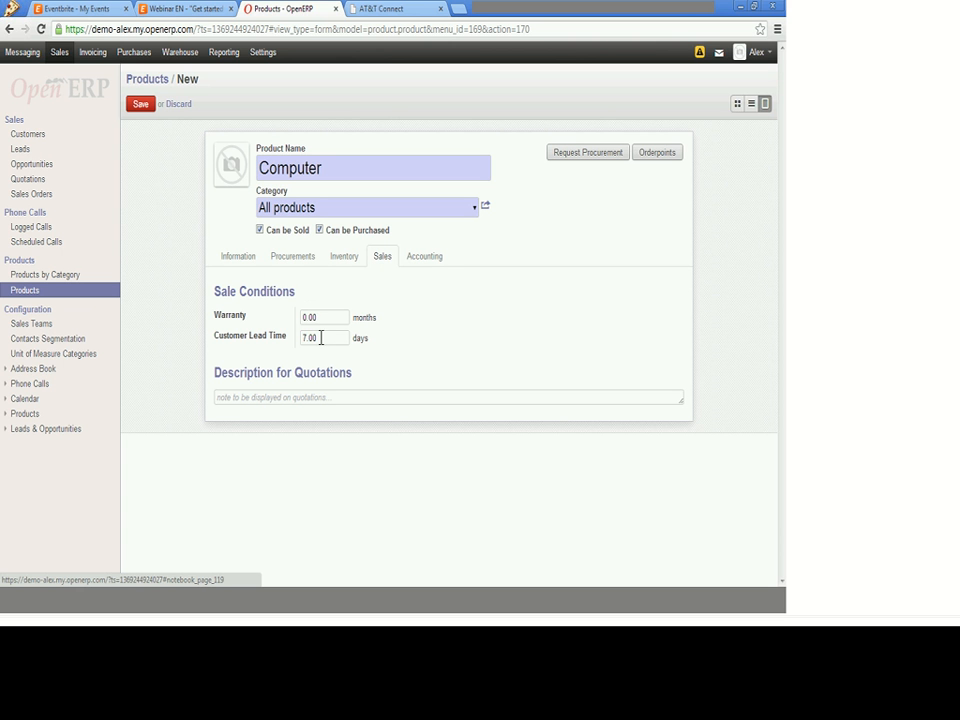
left_click(428, 262)
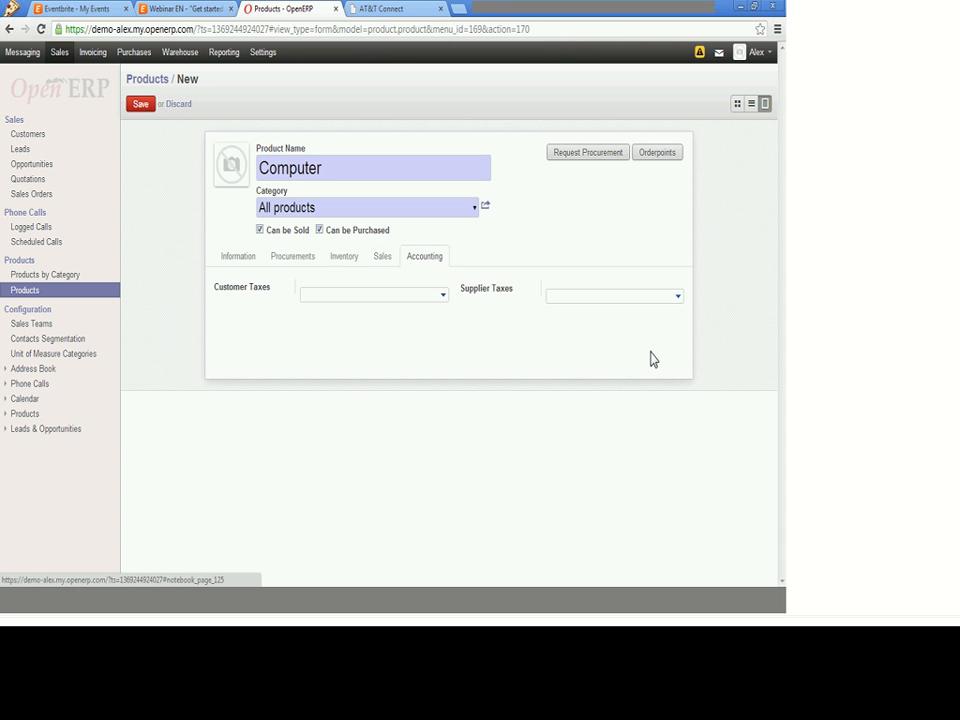
left_click(291, 258)
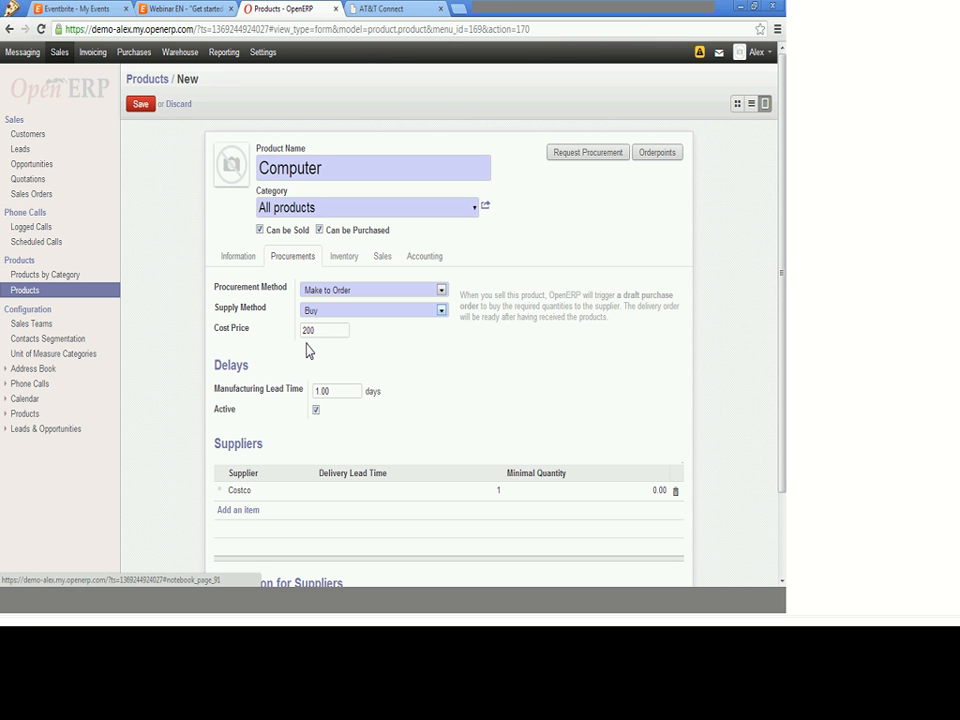
left_click(143, 112)
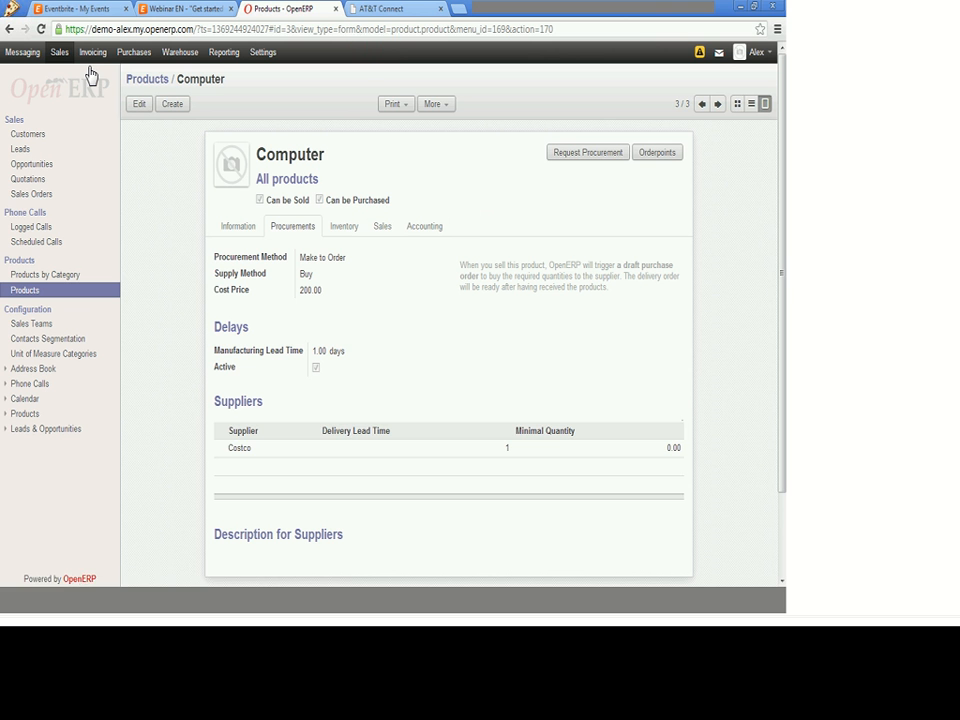
Create a new sales quotation for the individual contact of the existing customer company
left_click(19, 182)
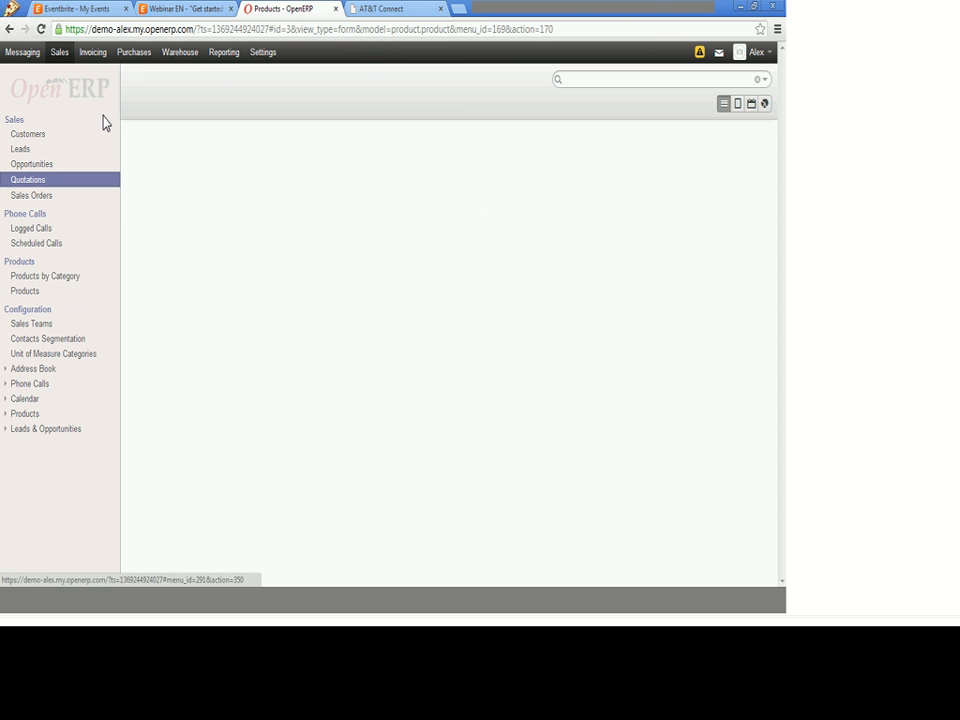
left_click(144, 106)
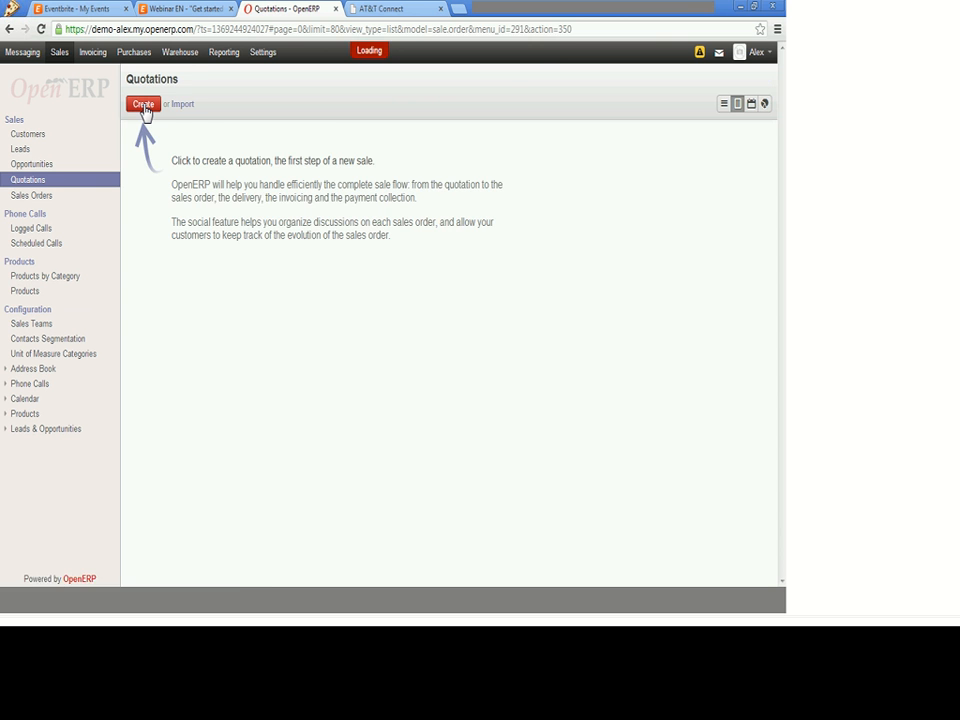
left_click(332, 209)
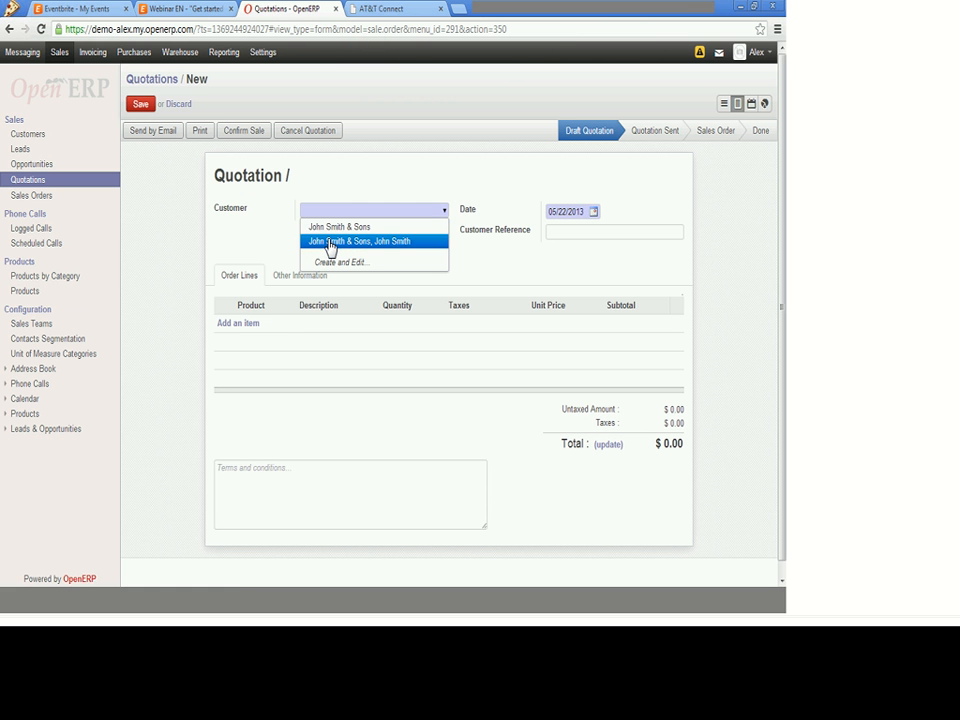
left_click(332, 242)
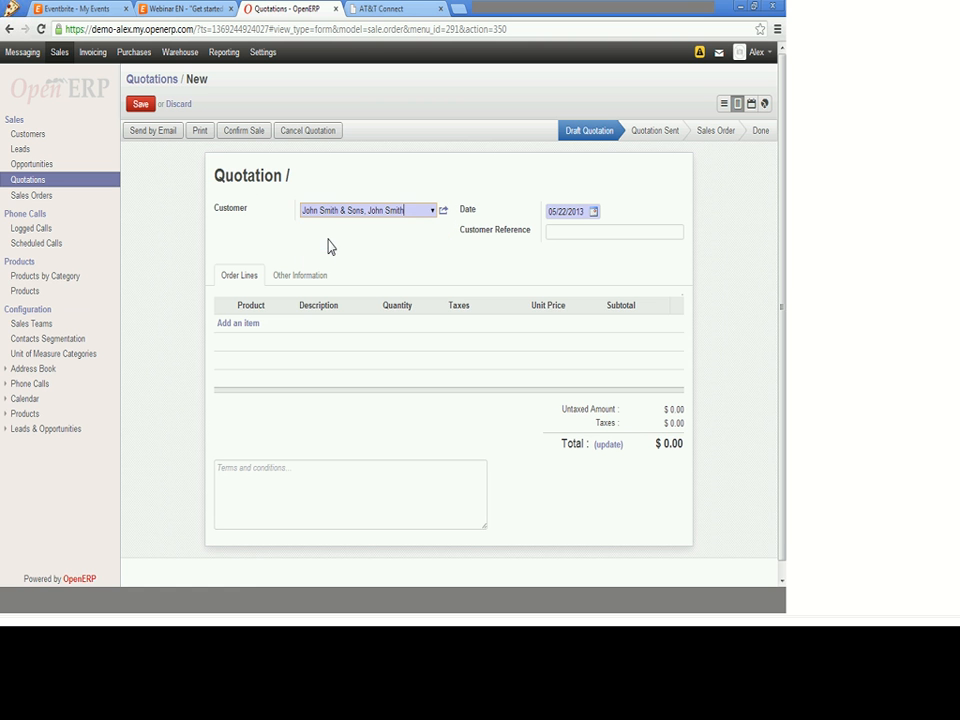
Add a Computer order line to the quotation, update the total and confirm the sale
left_click(242, 324)
left_click(283, 324)
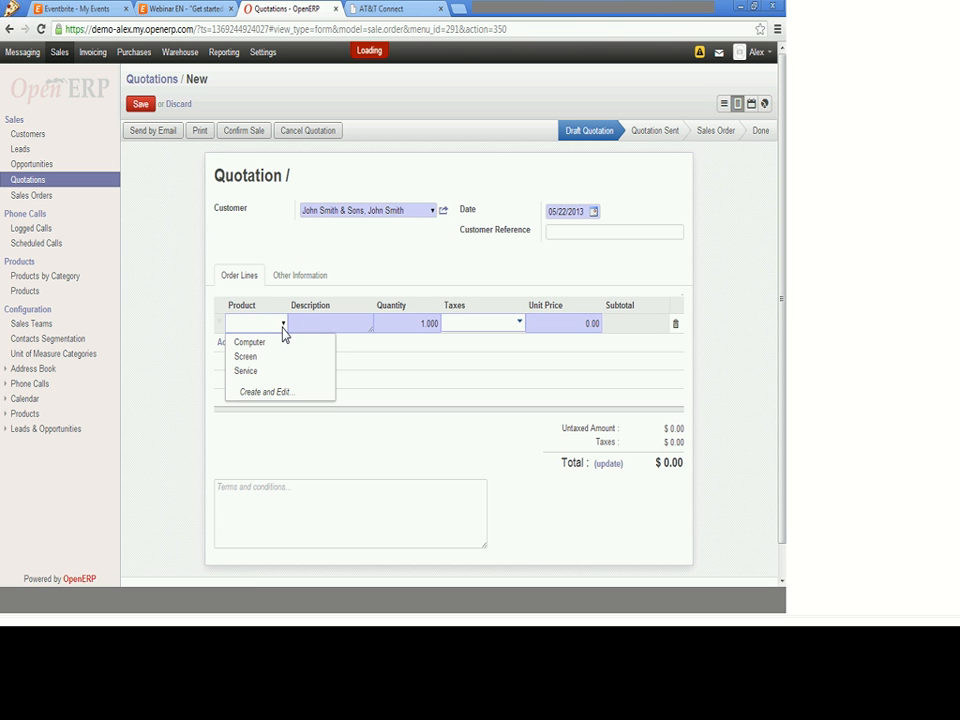
left_click(266, 344)
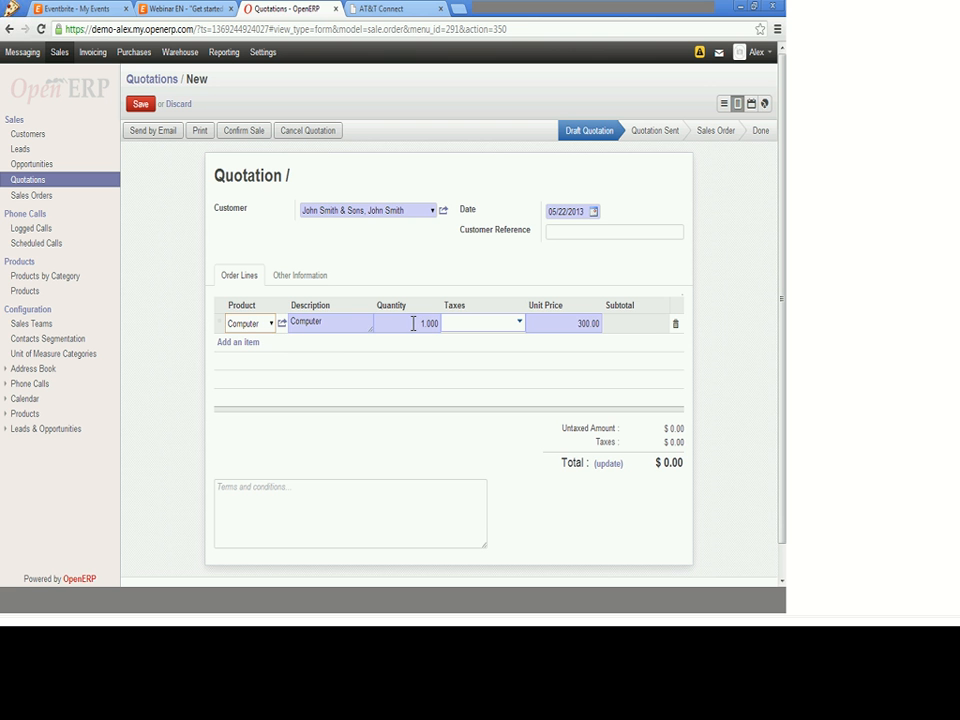
left_click(607, 466)
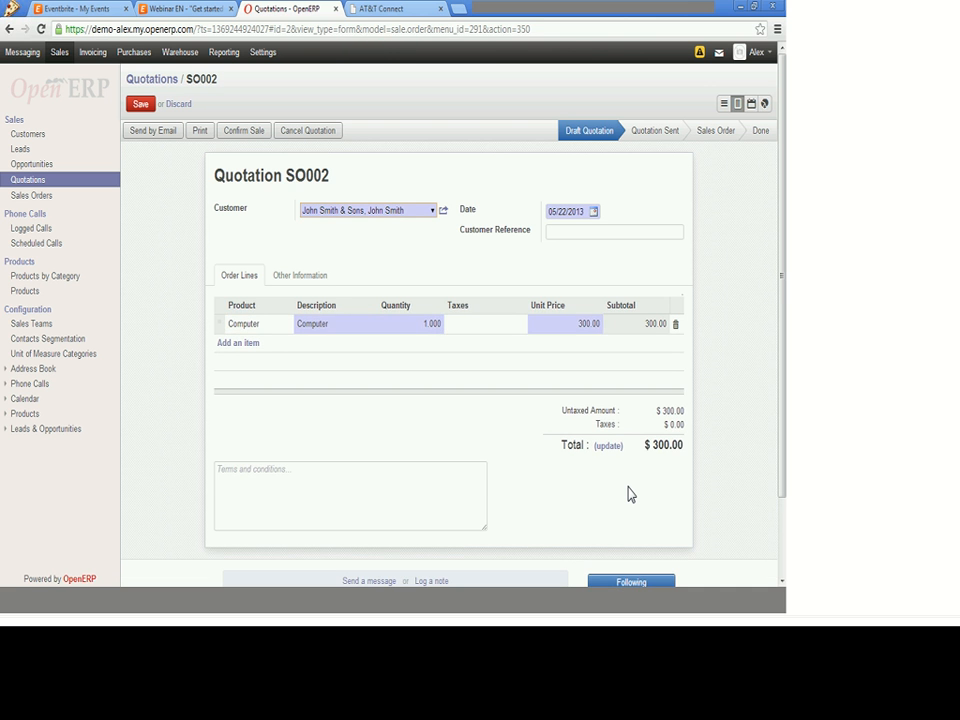
left_click(237, 130)
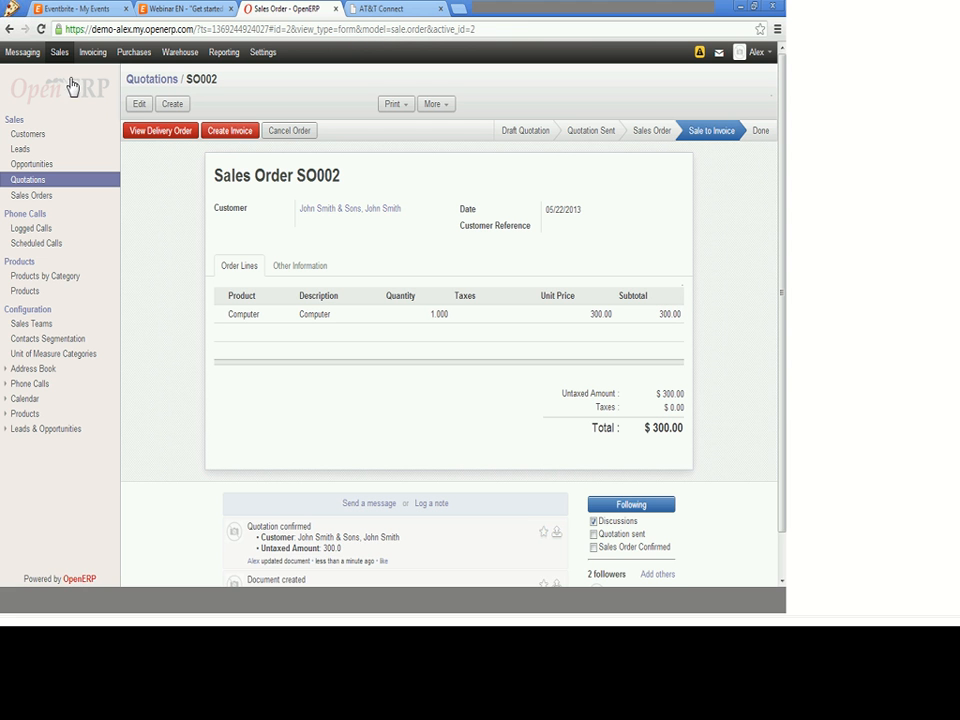
Run the Warehouse schedulers with Automatic orderpoint left off
left_click(186, 54)
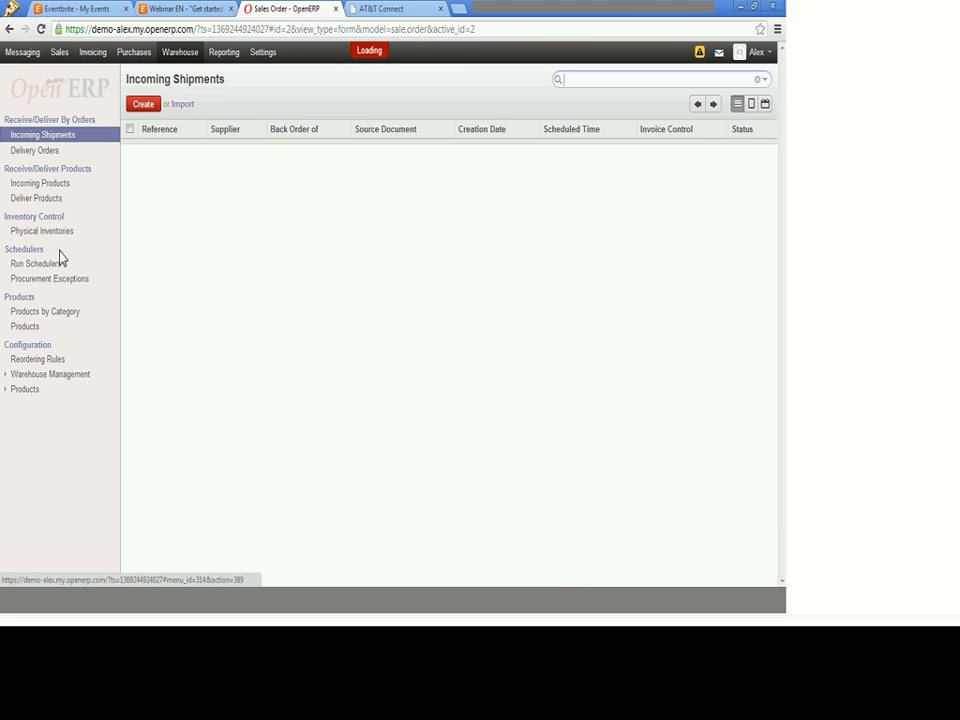
left_click(45, 264)
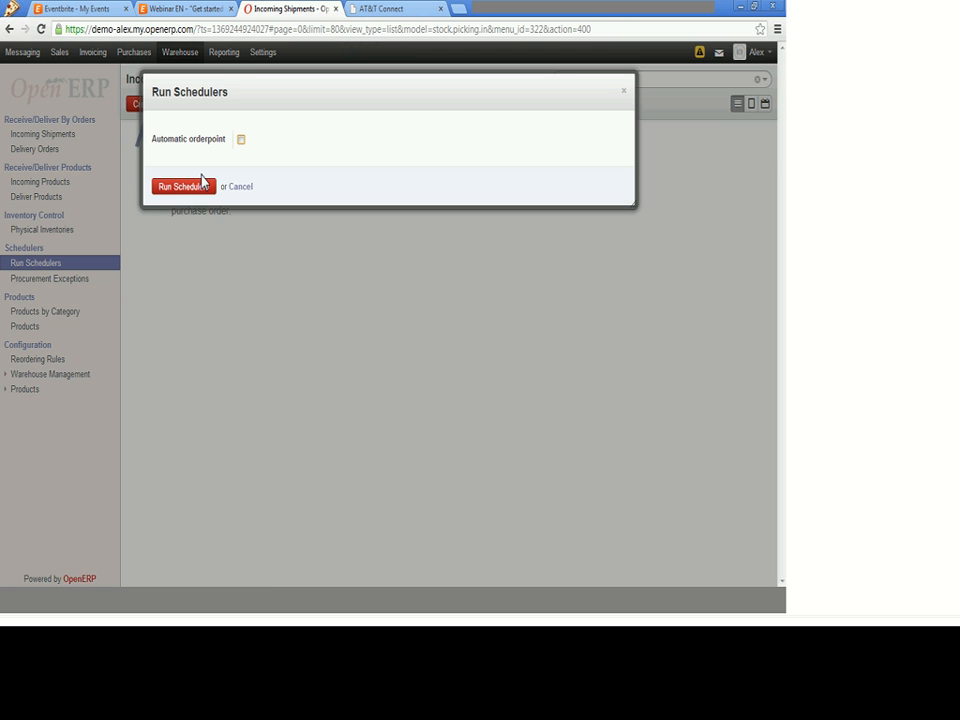
left_click(197, 188)
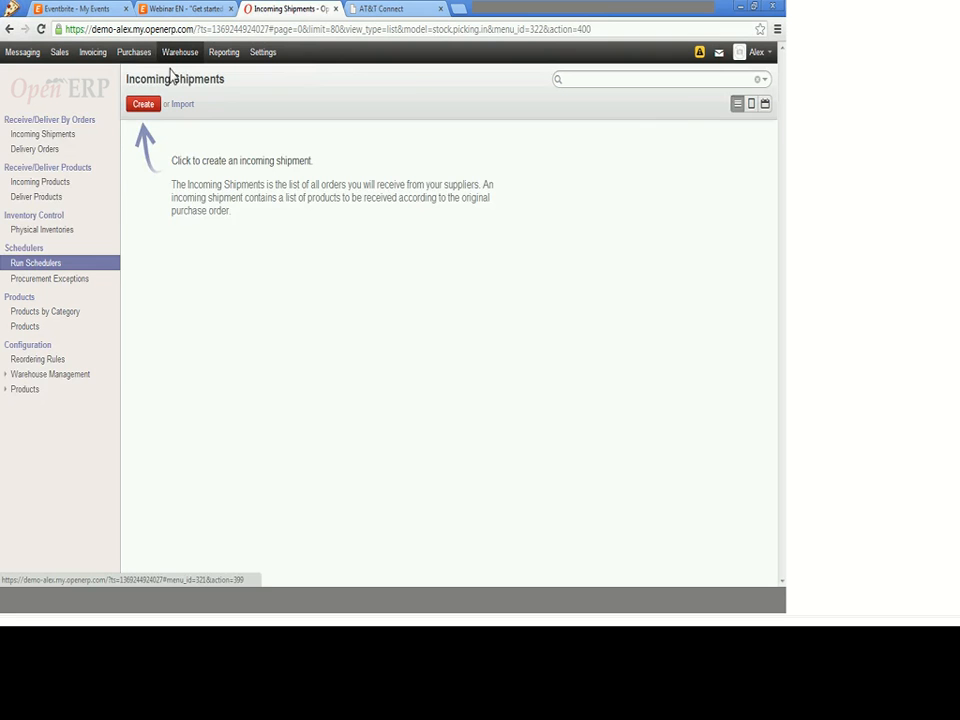
Open the draft Costco request for quotation in Purchases and confirm it as a purchase order
left_click(136, 53)
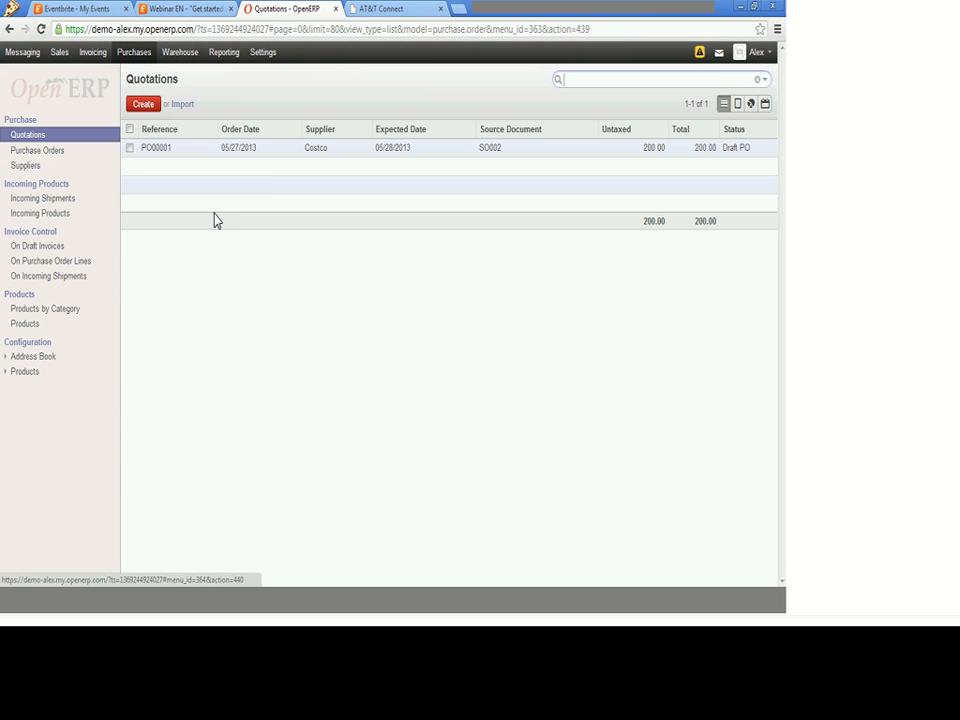
left_click(168, 152)
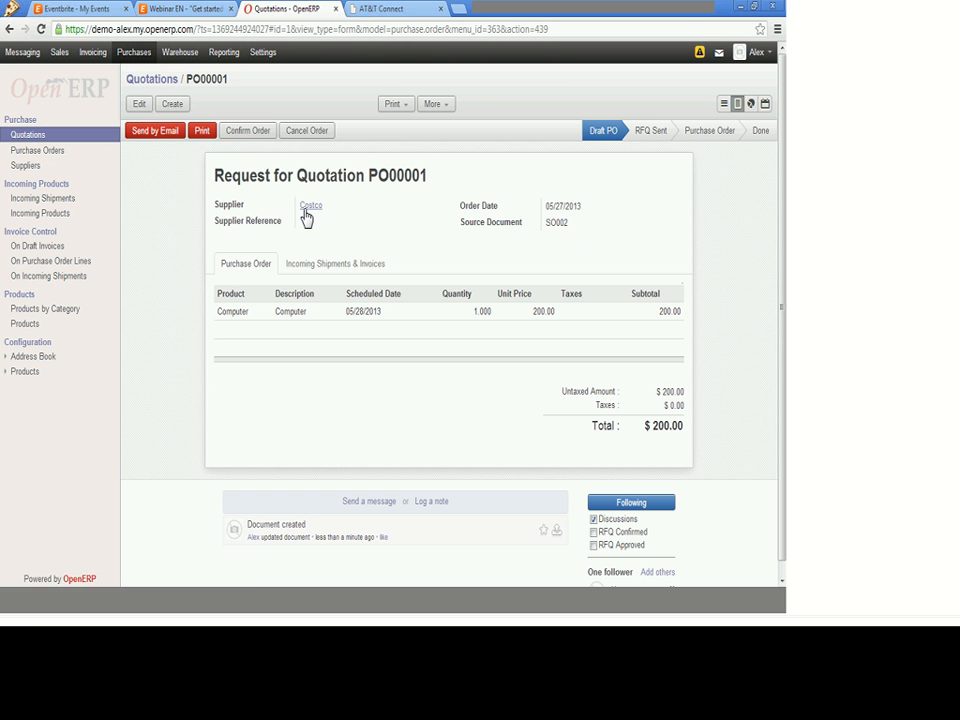
left_click(248, 131)
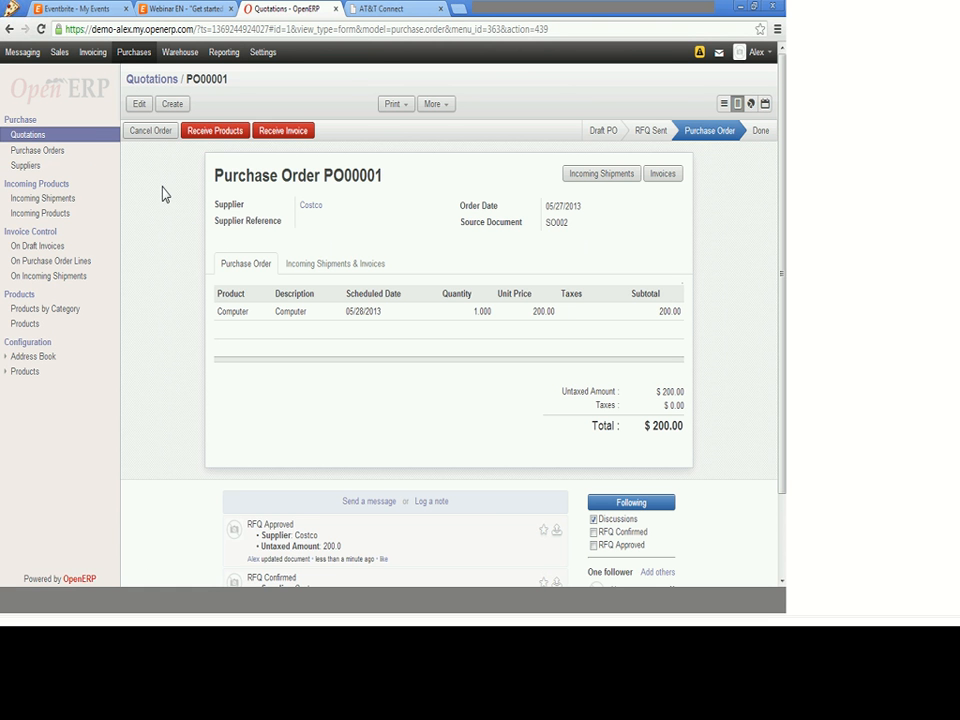
Receive the Computer from the Costco purchase order's incoming shipment in full
left_click(213, 133)
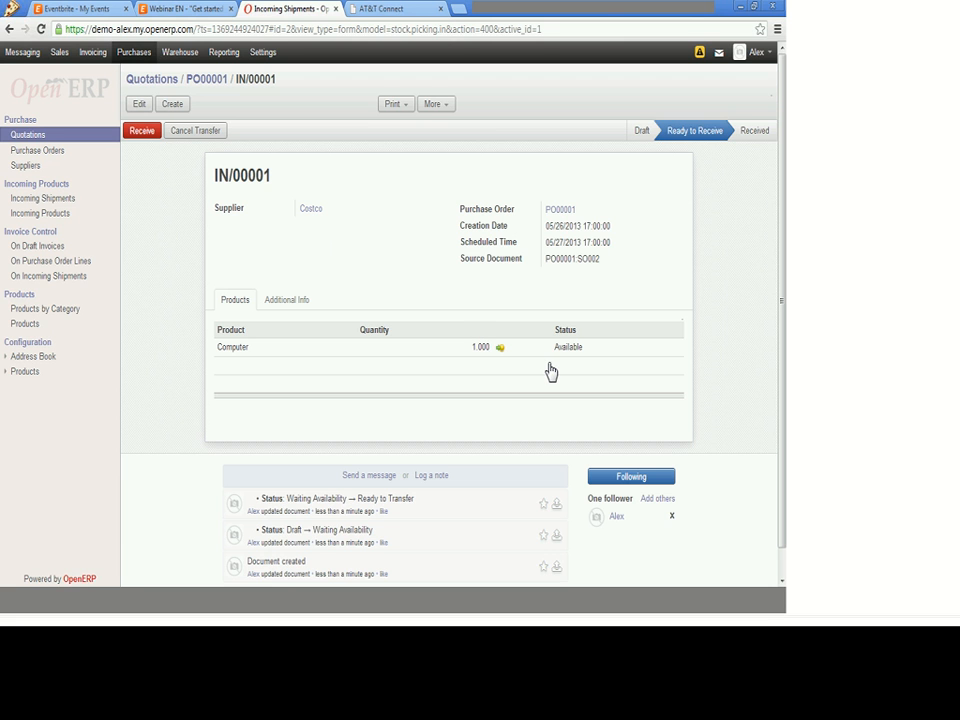
left_click(453, 349)
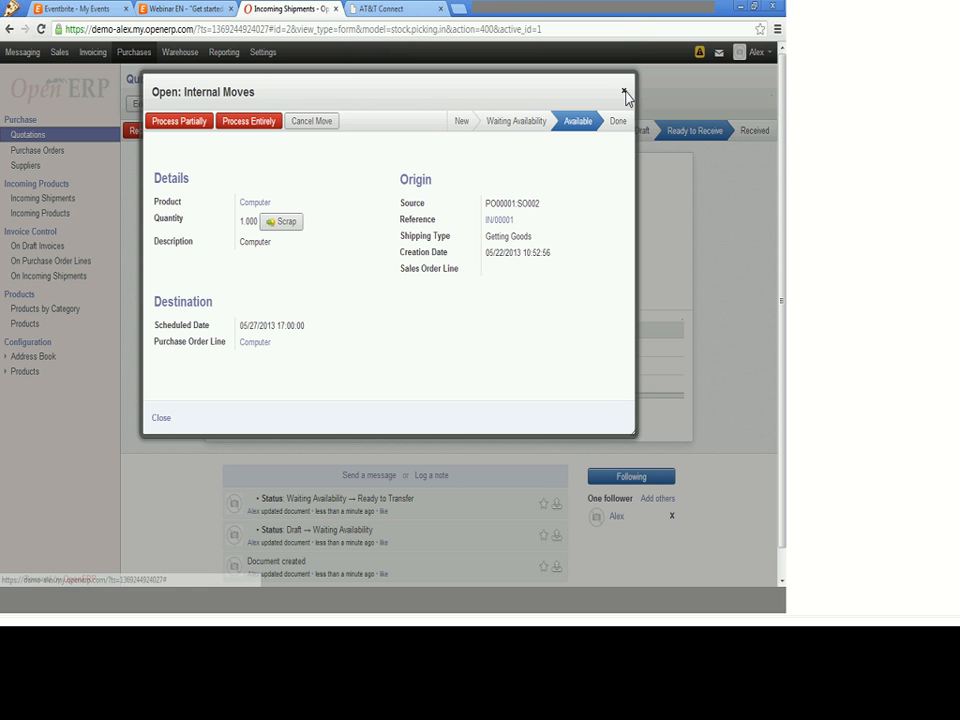
left_click(148, 128)
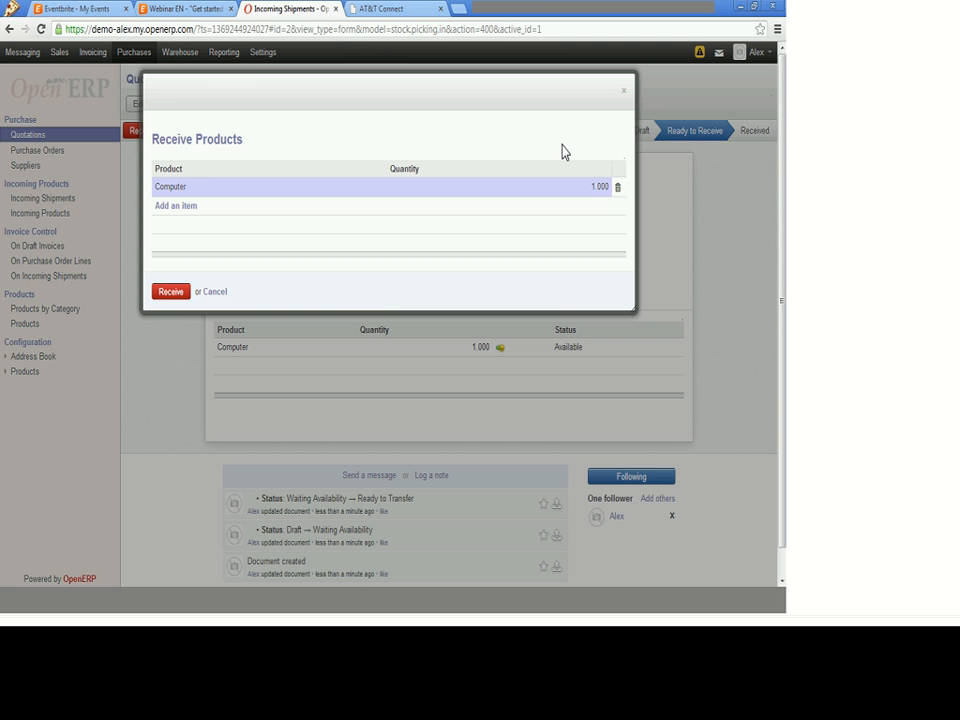
left_click(170, 292)
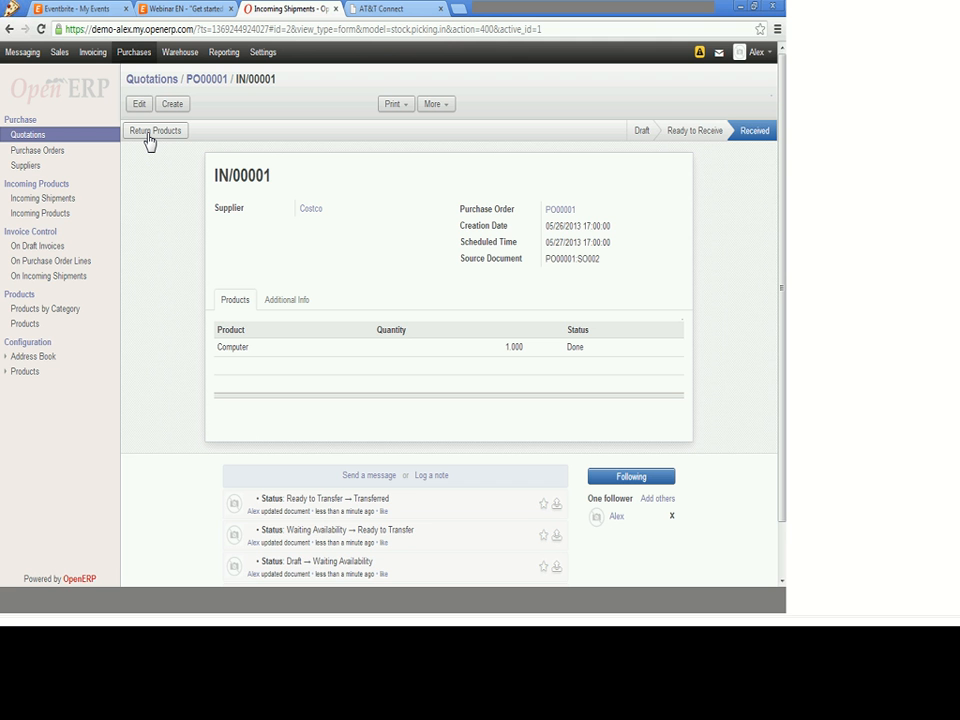
Open the draft Costco supplier invoice for PO00001 in Invoicing and validate it
left_click(88, 54)
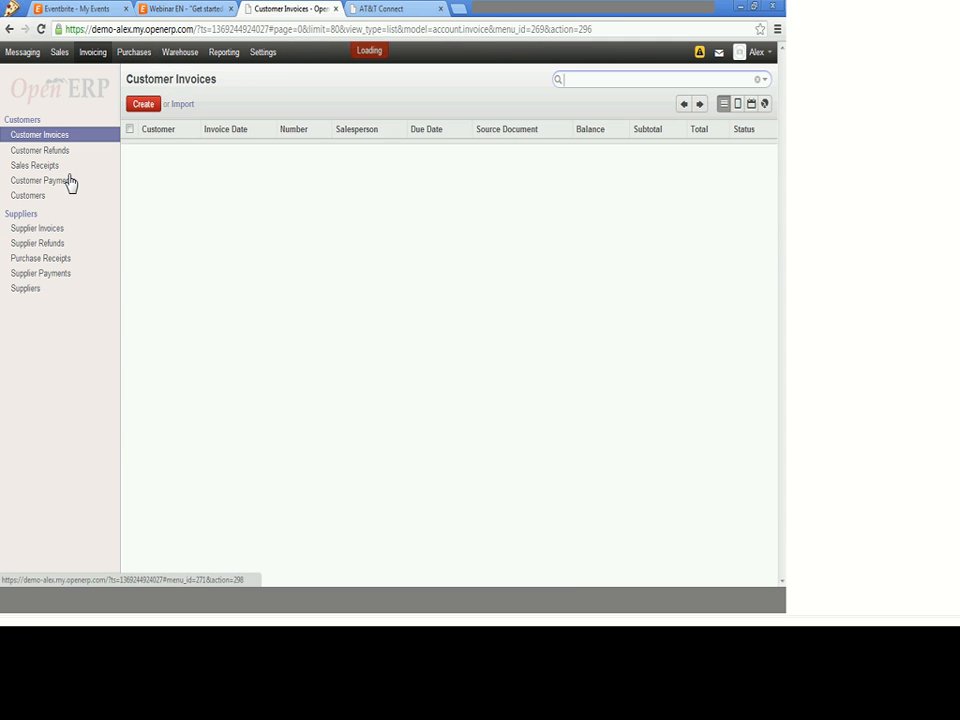
left_click(39, 230)
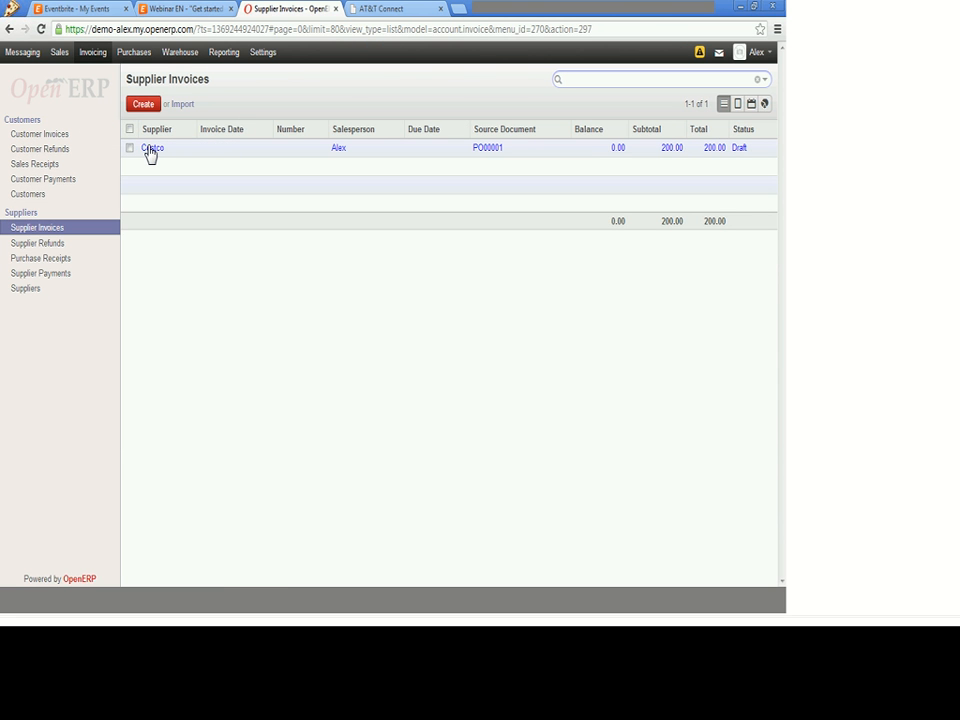
left_click(150, 150)
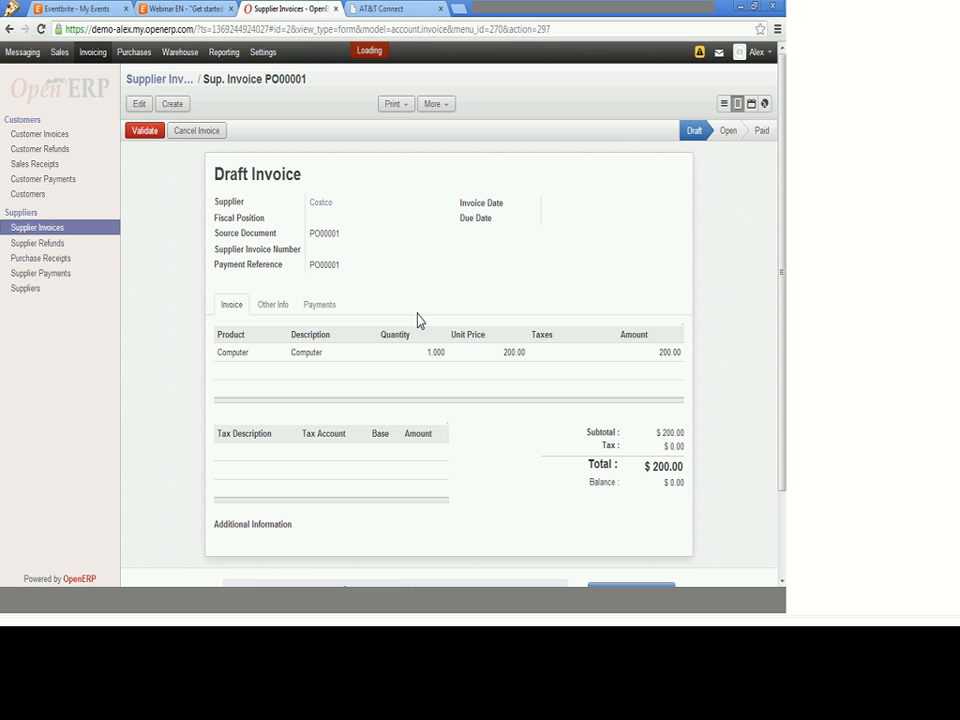
left_click(156, 133)
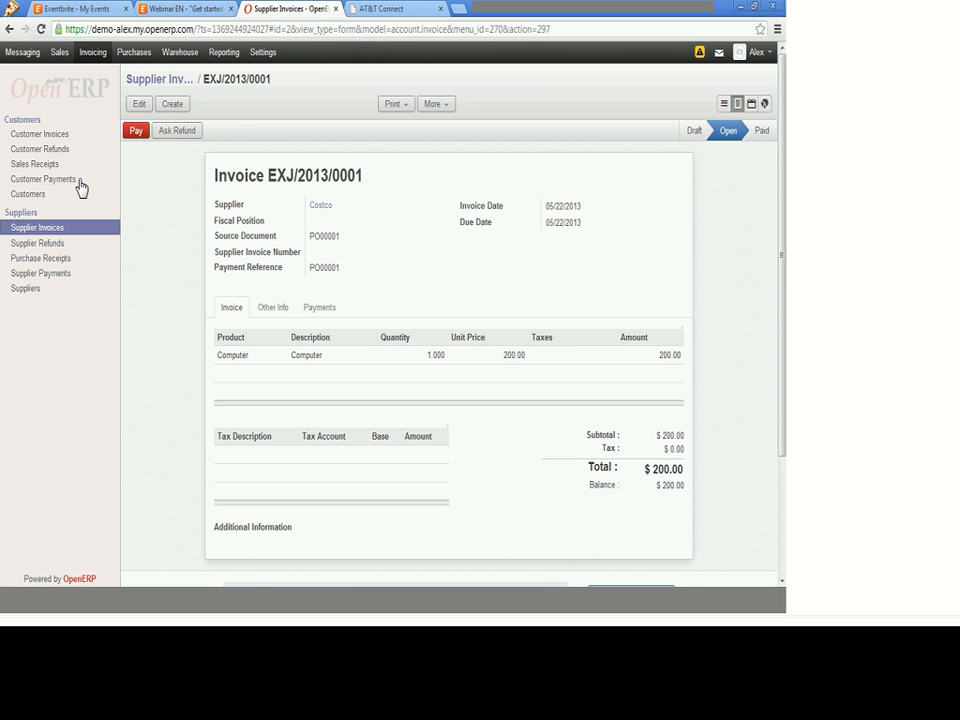
Open sales order SO002 and deliver the Computer on its delivery order
left_click(60, 53)
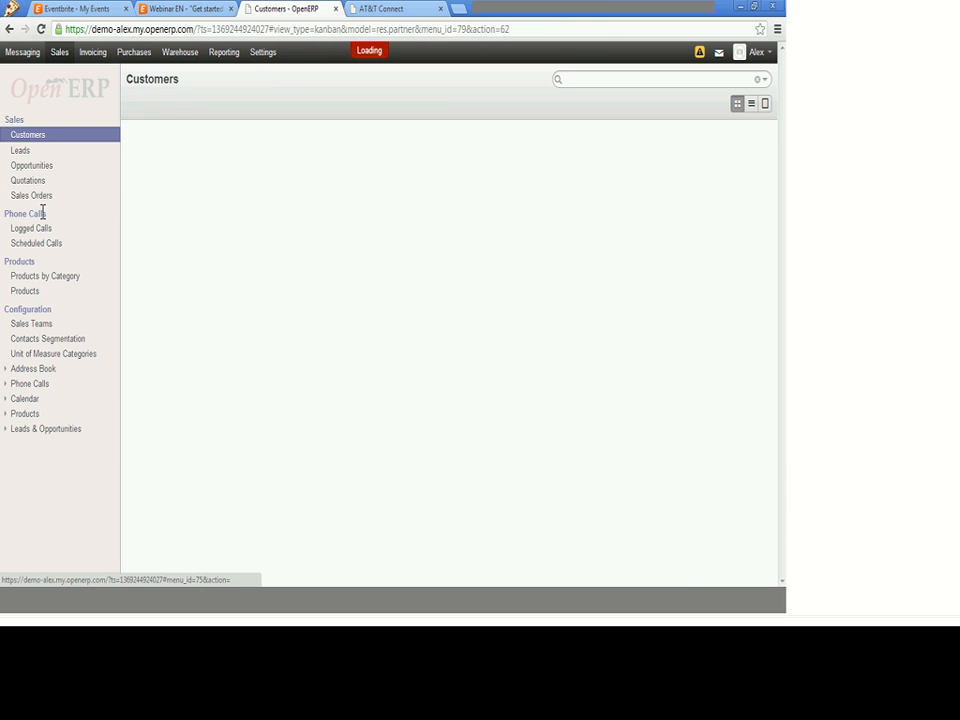
left_click(35, 196)
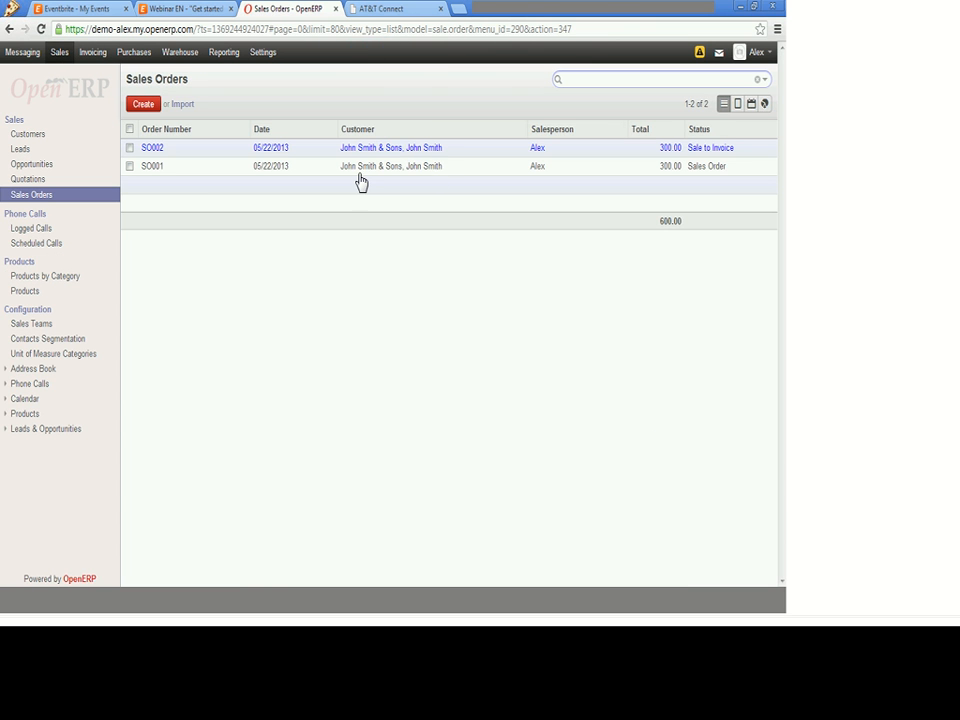
left_click(233, 151)
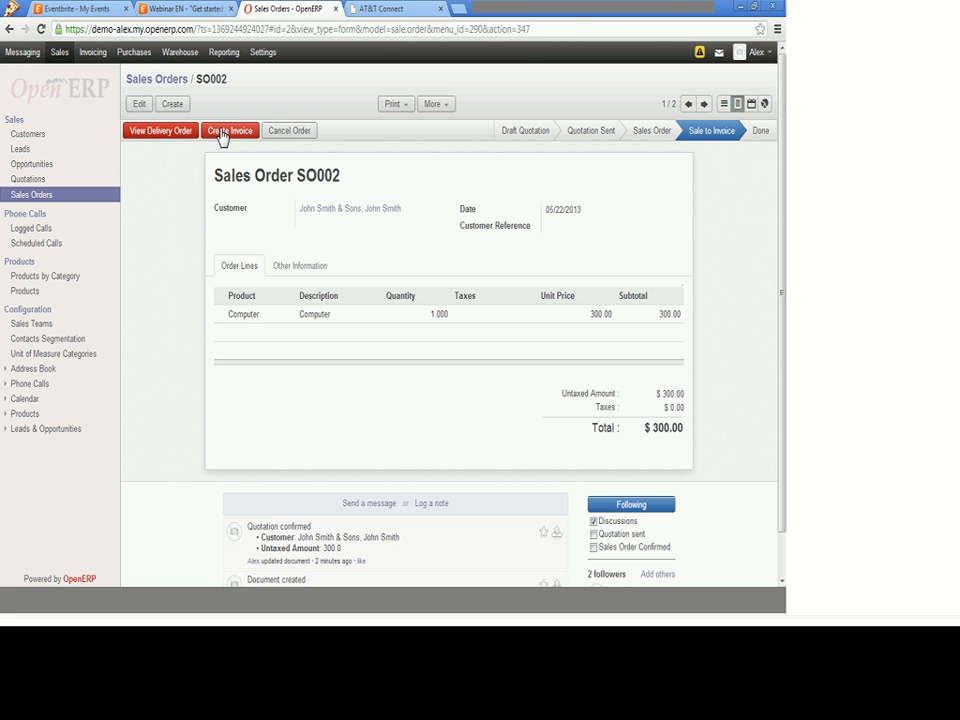
left_click(157, 138)
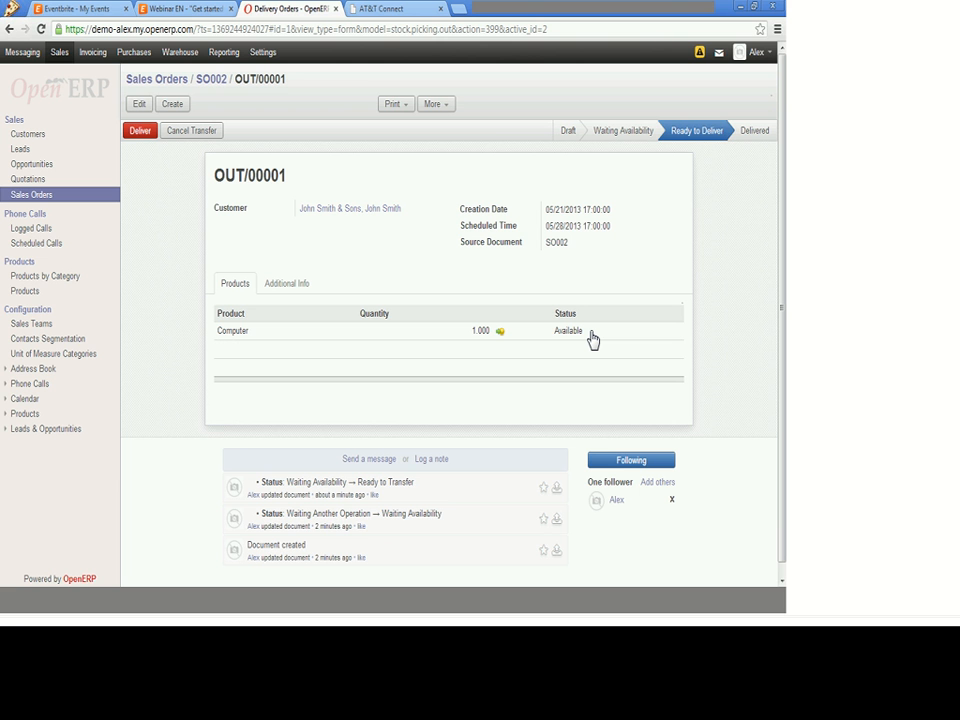
left_click(140, 132)
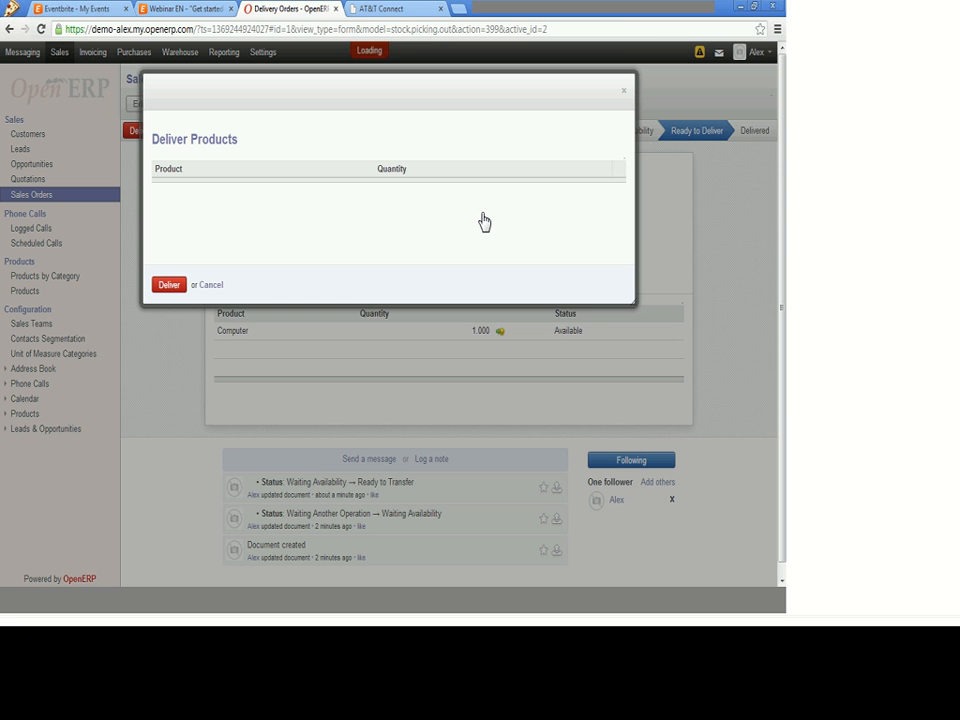
left_click(166, 294)
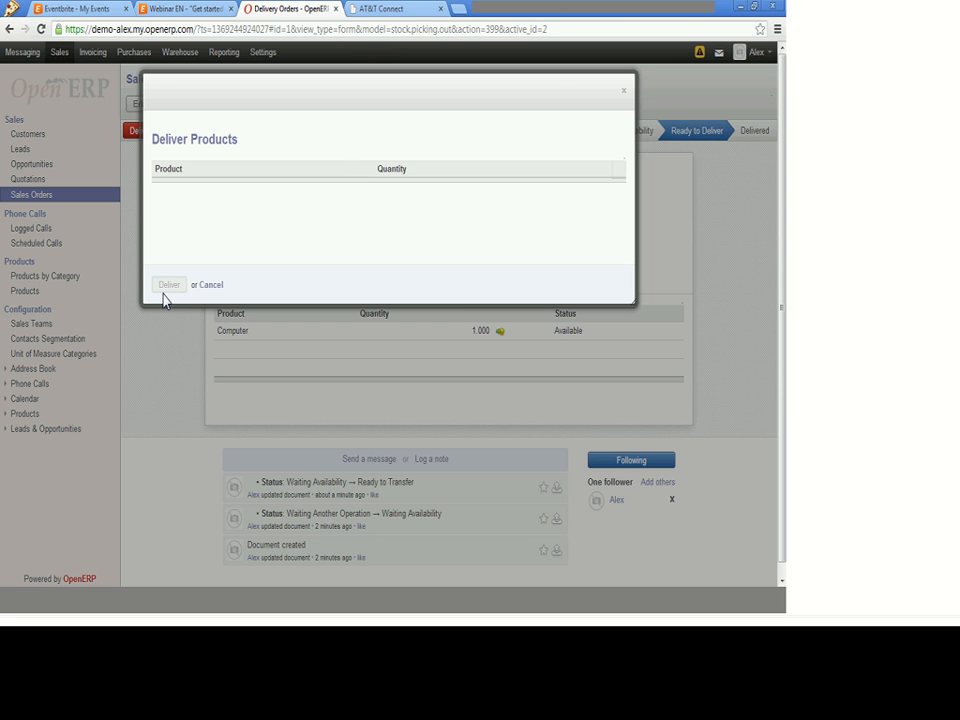
Create a customer invoice for the whole sales order SO002 and validate it
left_click(93, 52)
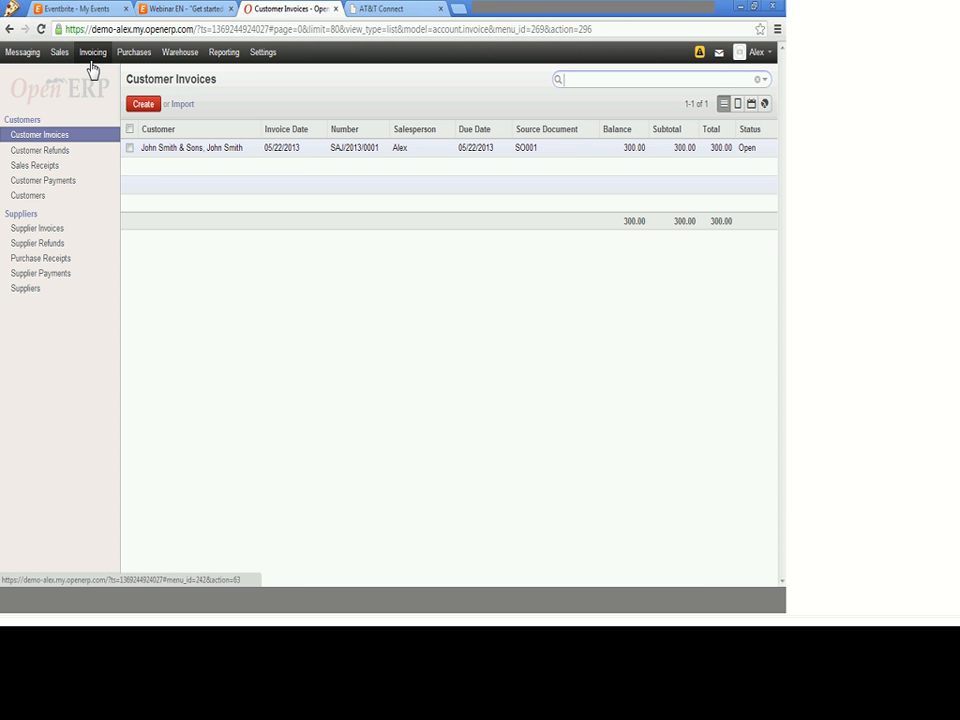
left_click(59, 52)
left_click(33, 200)
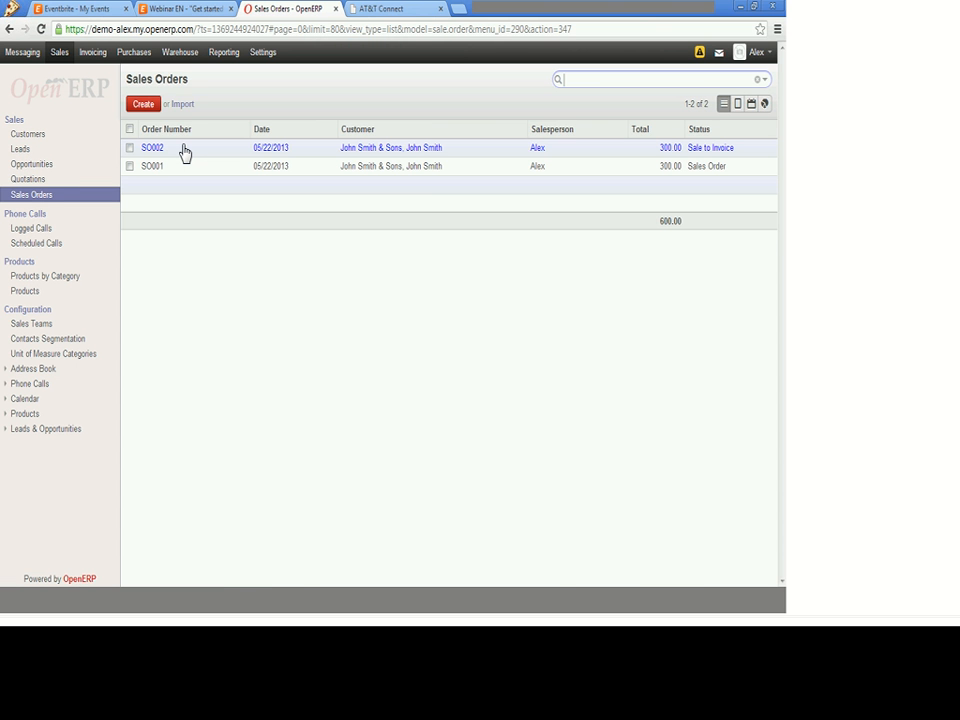
left_click(184, 151)
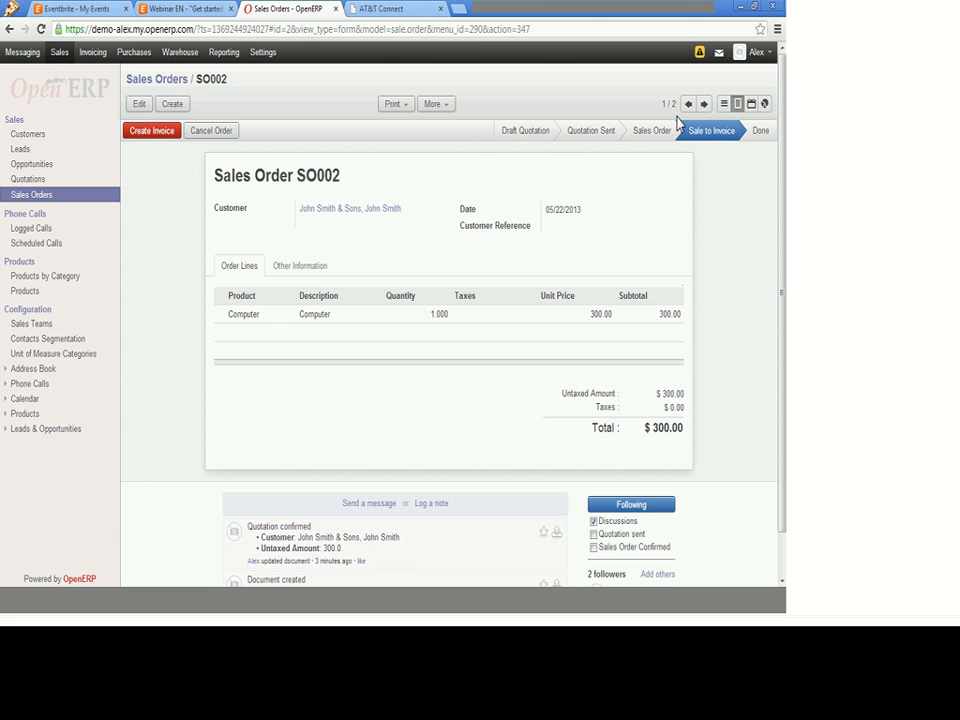
left_click(160, 131)
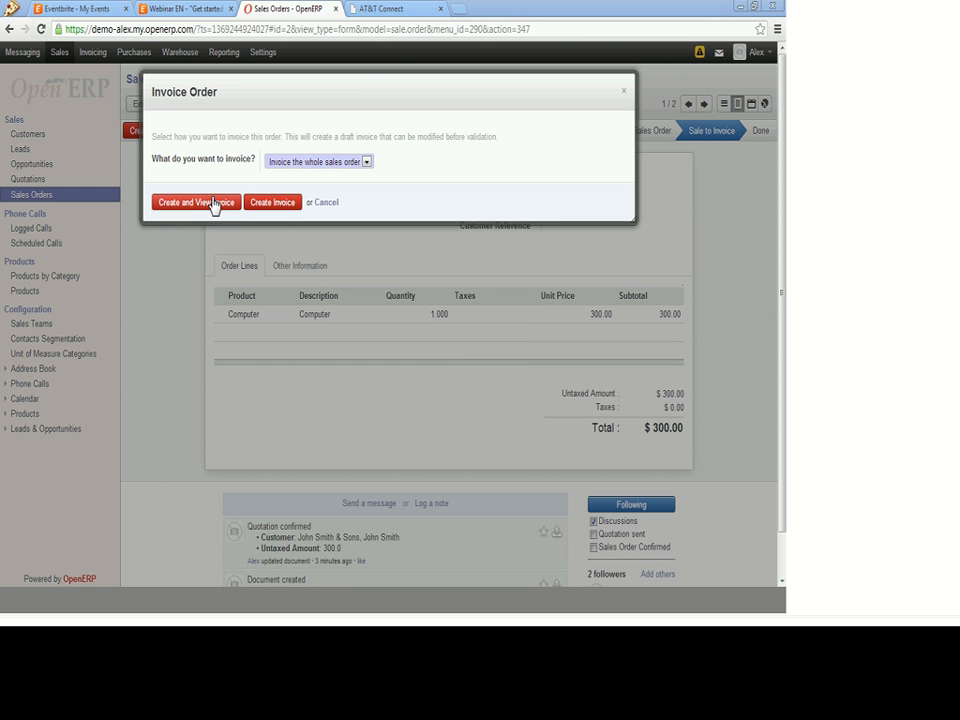
left_click(214, 203)
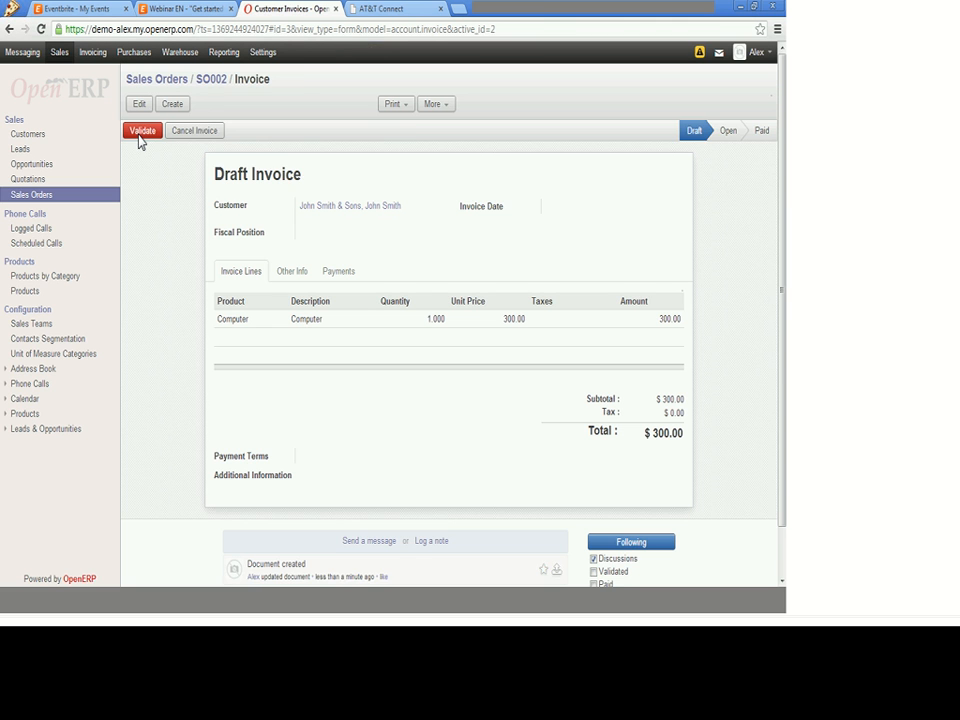
left_click(141, 135)
Review the Warehouse incoming shipments, the SO002 delivery order and the products' stock quantities
left_click(177, 54)
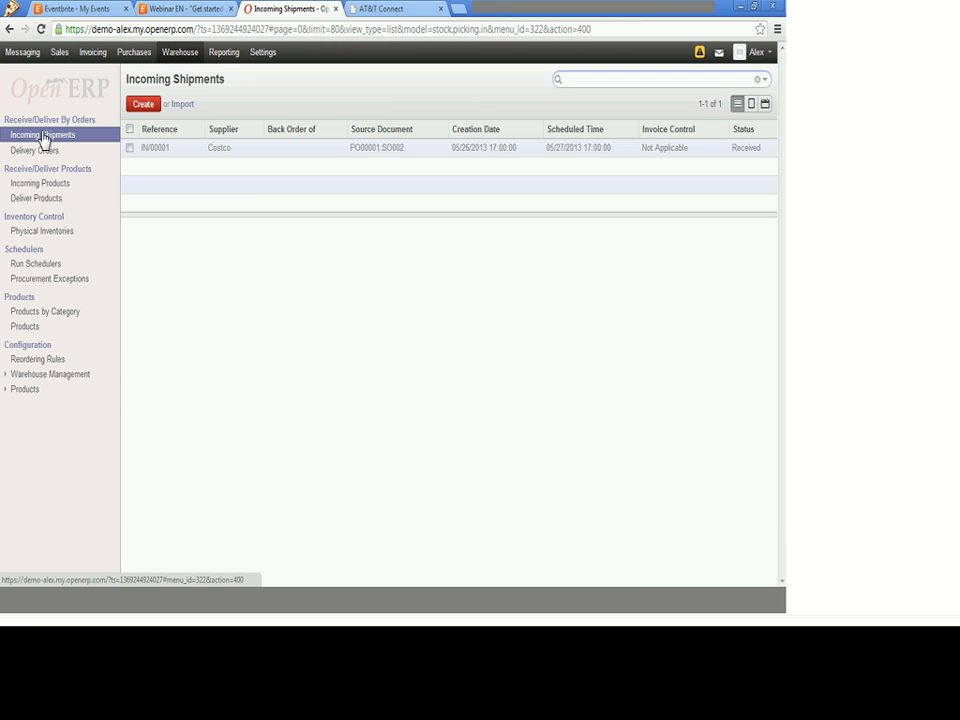
left_click(22, 158)
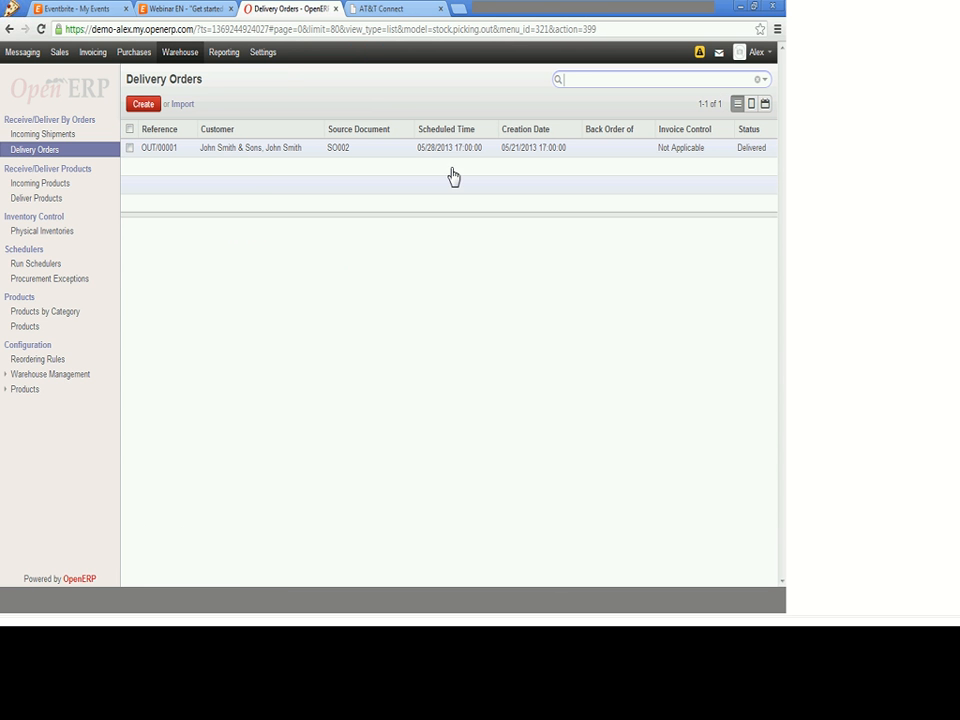
left_click(324, 150)
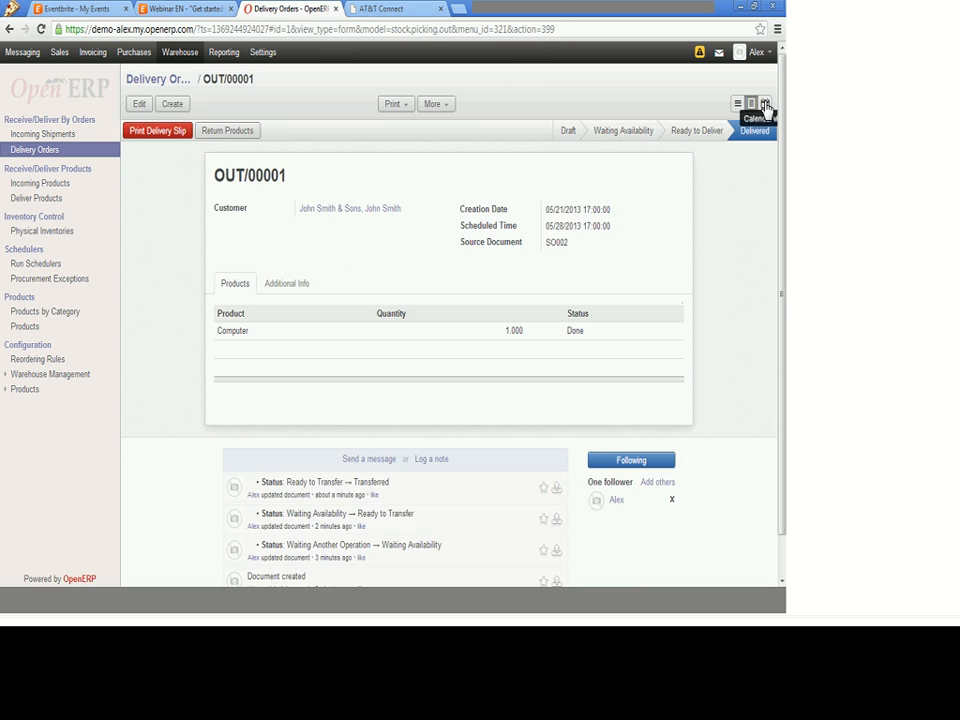
left_click(765, 105)
left_click(738, 105)
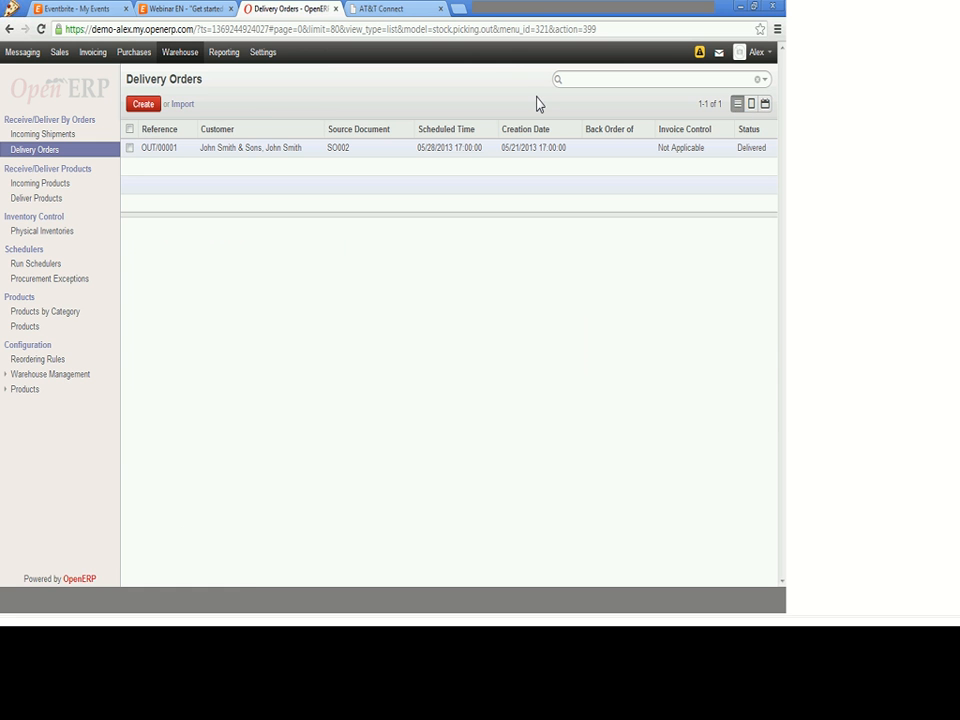
left_click(27, 328)
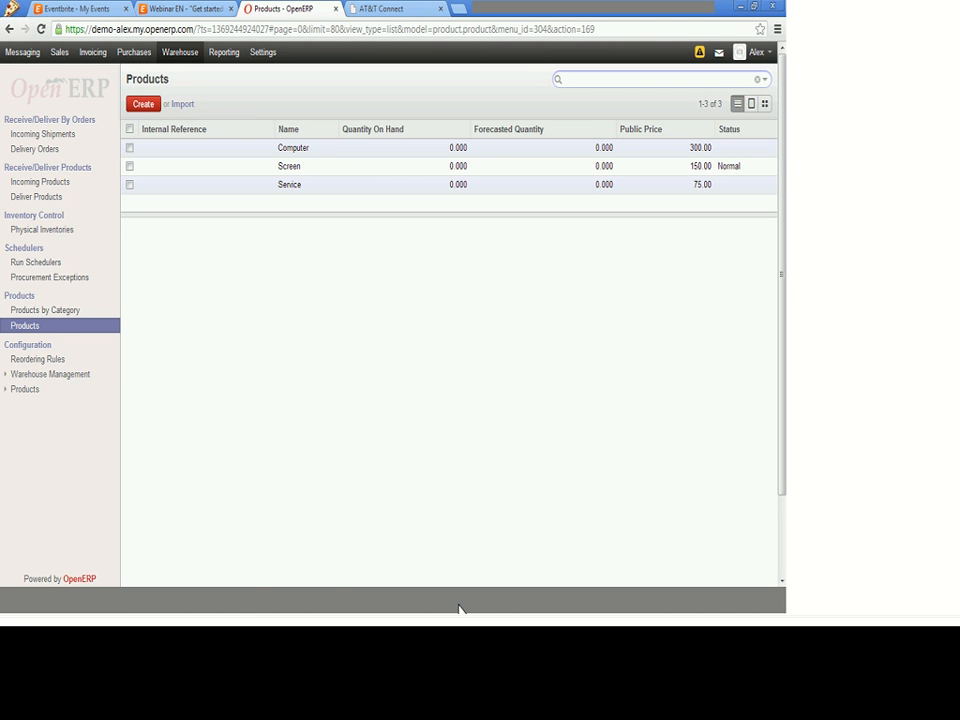
Install the Accounting and Finance module from the Settings module list
left_click(262, 56)
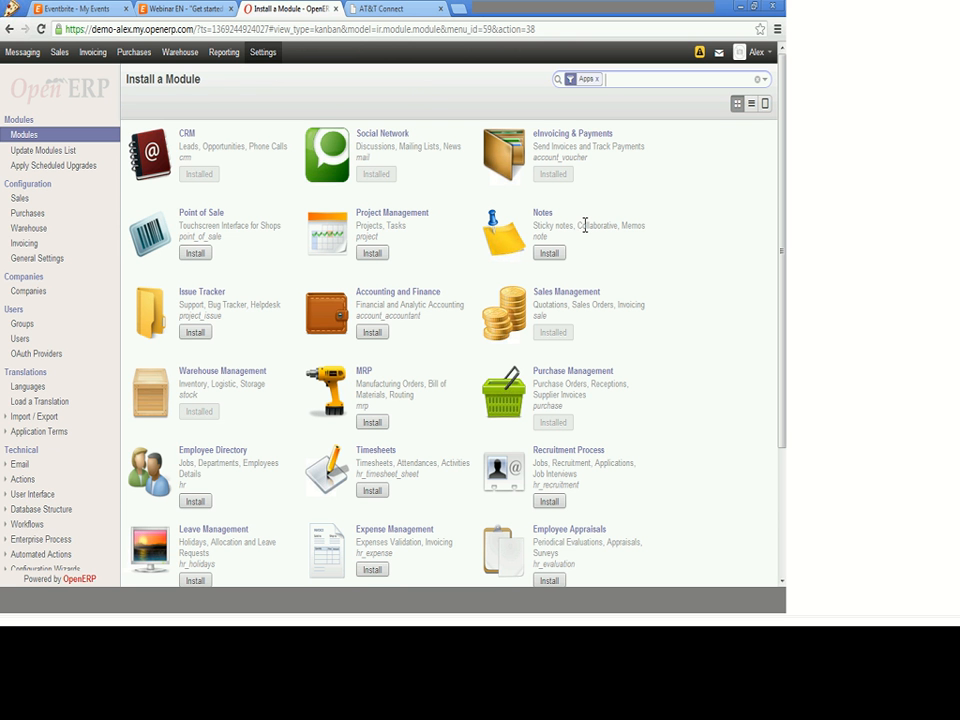
left_click(371, 333)
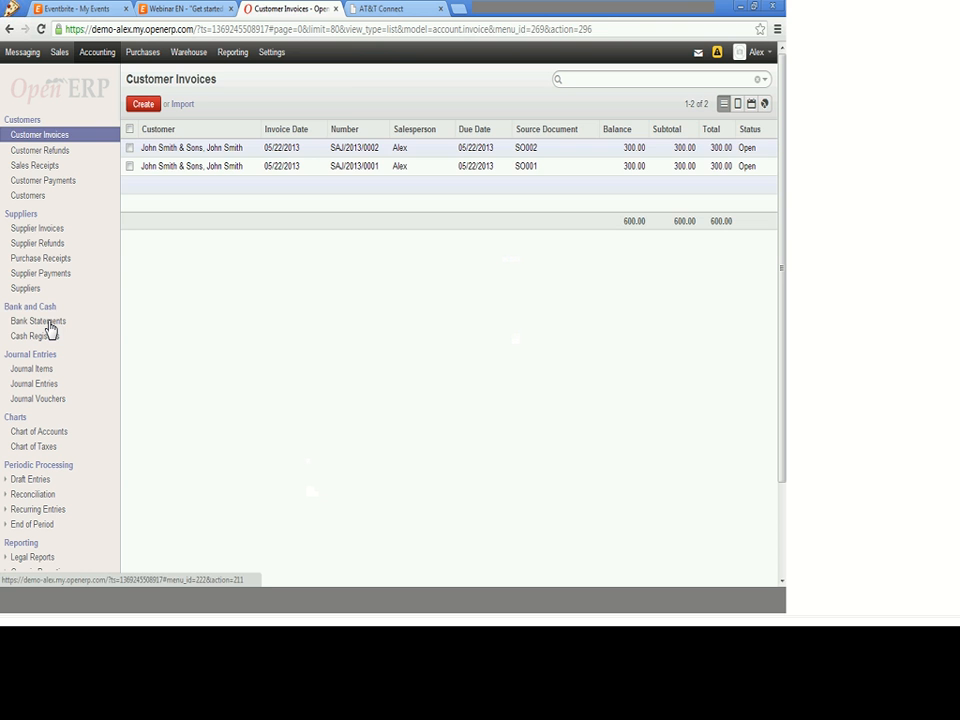
View the Bank Statements and Cash Registers pages in Accounting
left_click(48, 323)
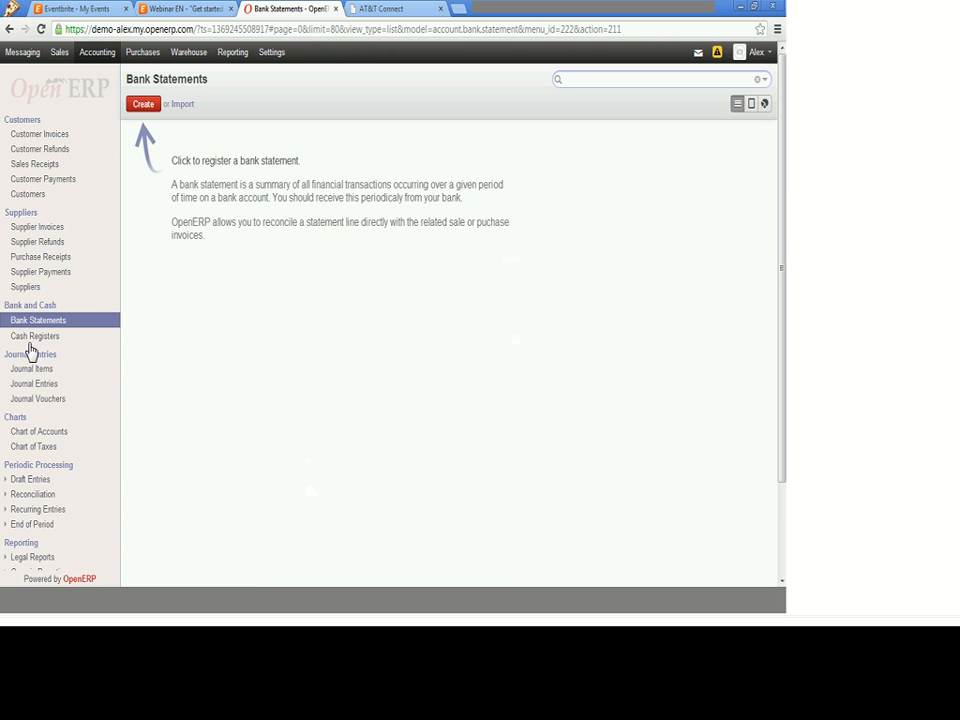
left_click(30, 342)
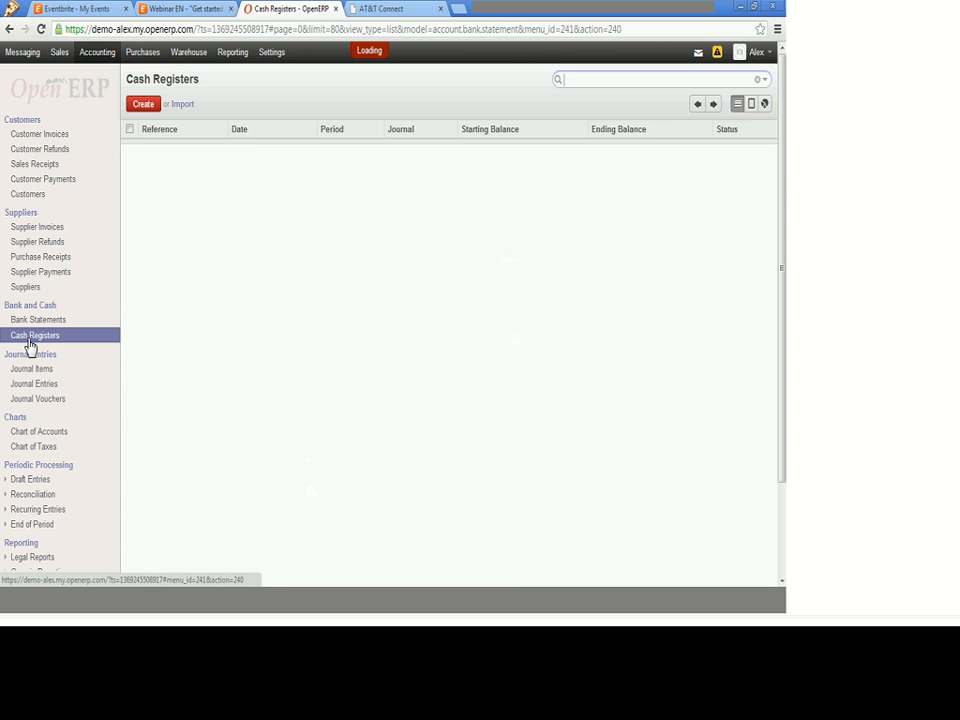
scroll(785, 258, "down", 1)
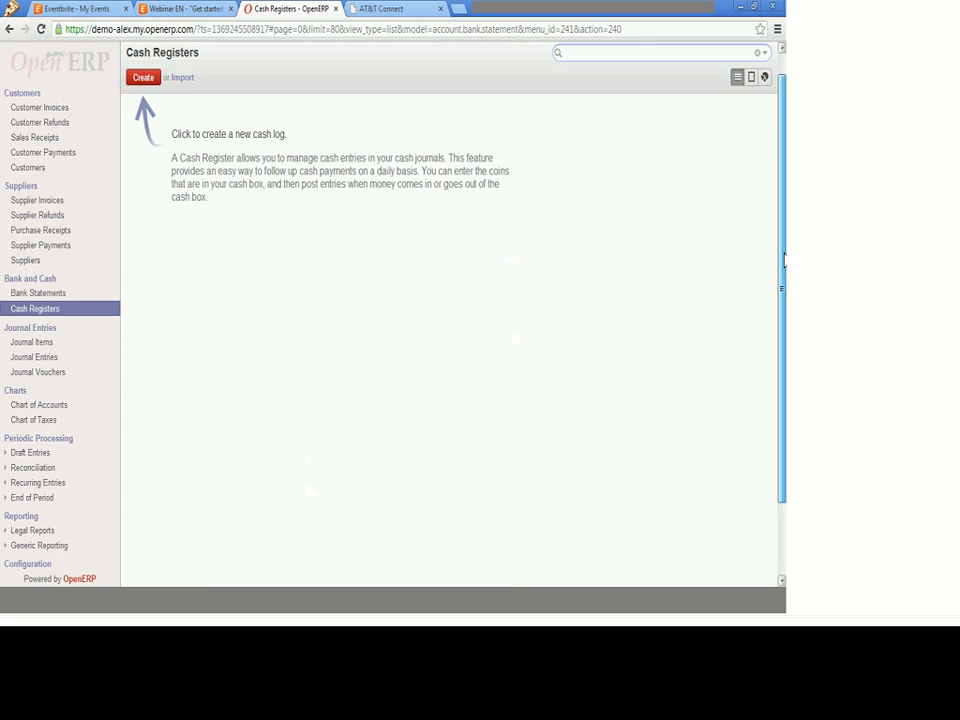
scroll(352, 330, "down", 2)
Open the SO002 sales entry from the Journal Entries list to examine its journal items
left_click(42, 295)
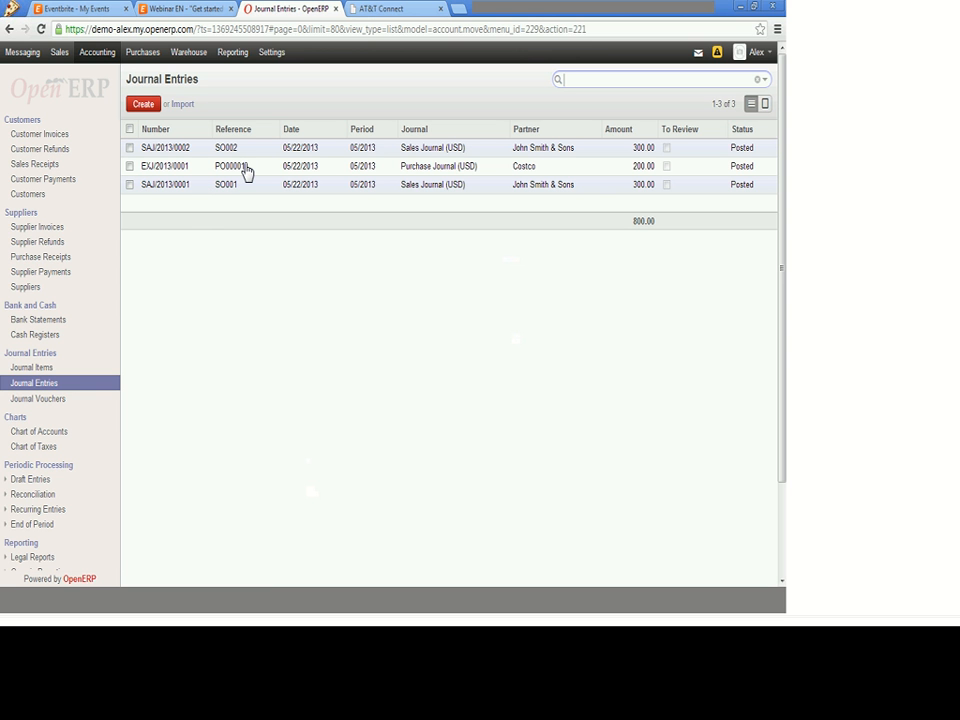
left_click(211, 155)
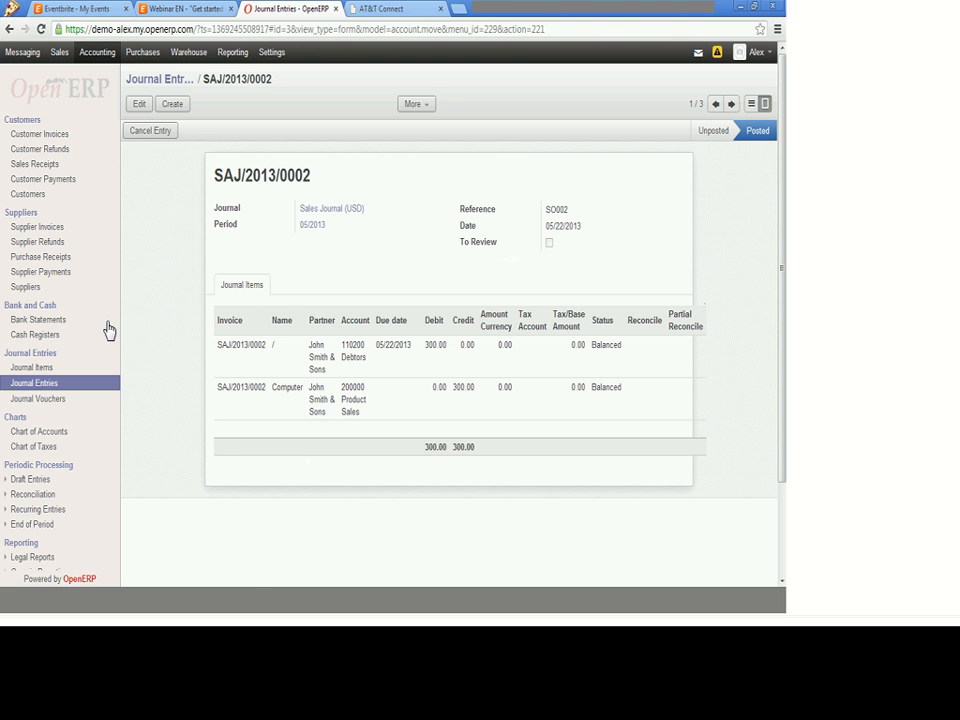
Review the 05/2013 journal items of the Sales Journal (USD) and of the Purchase Journal (USD)
left_click(31, 369)
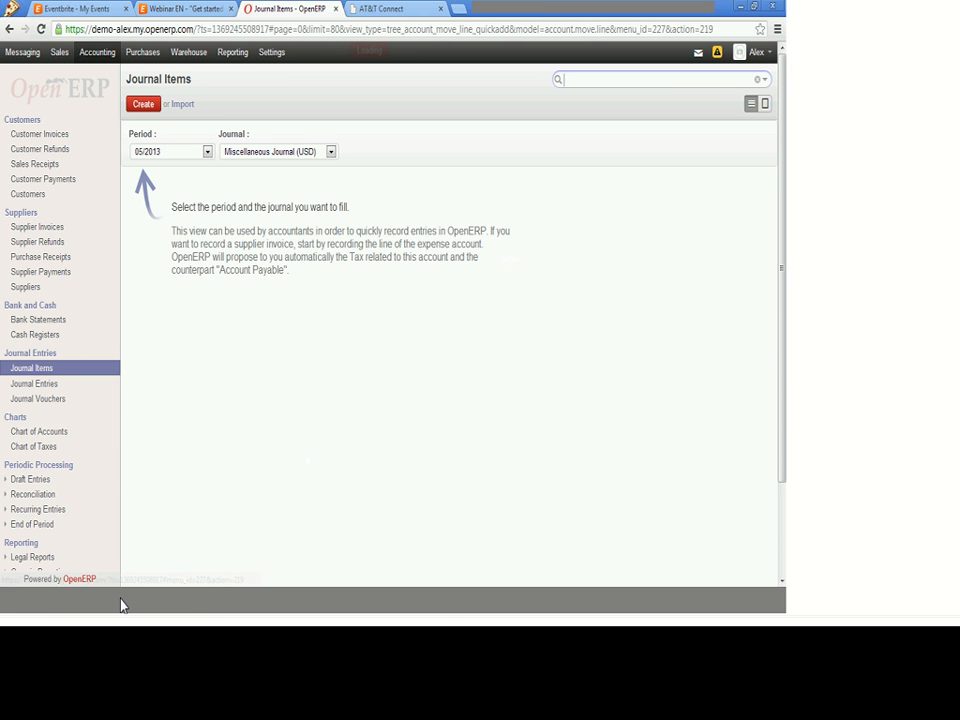
left_click(278, 155)
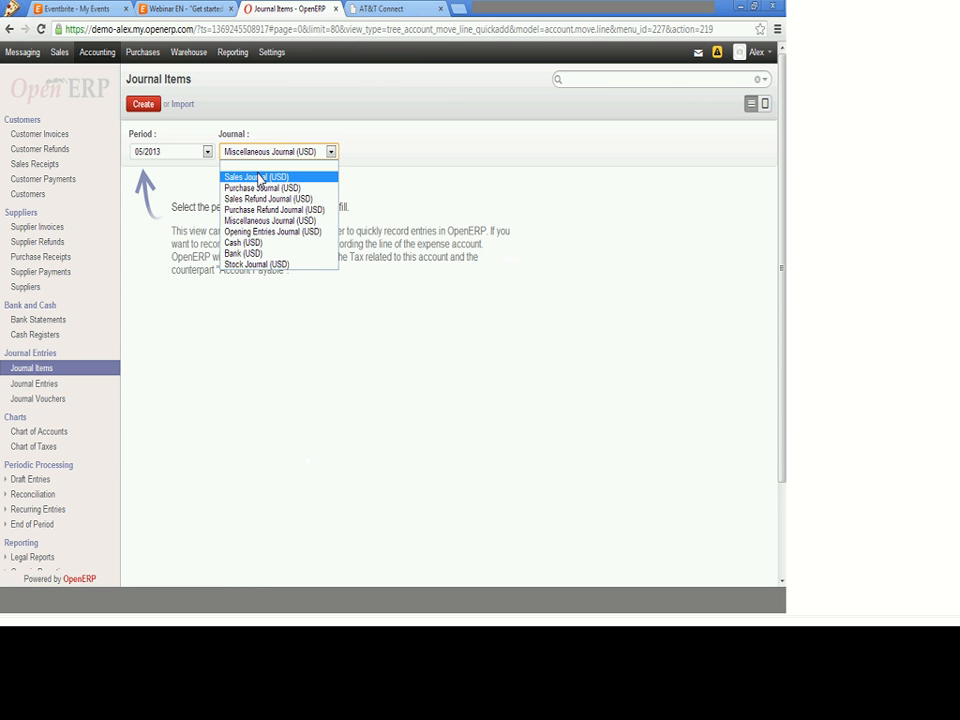
left_click(259, 177)
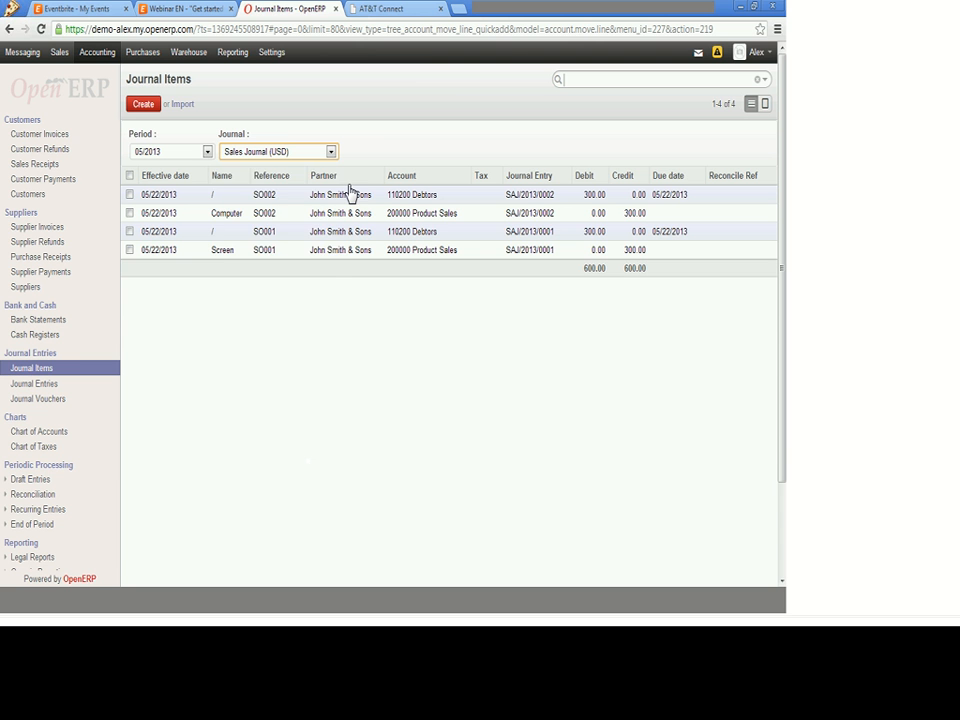
left_click(293, 153)
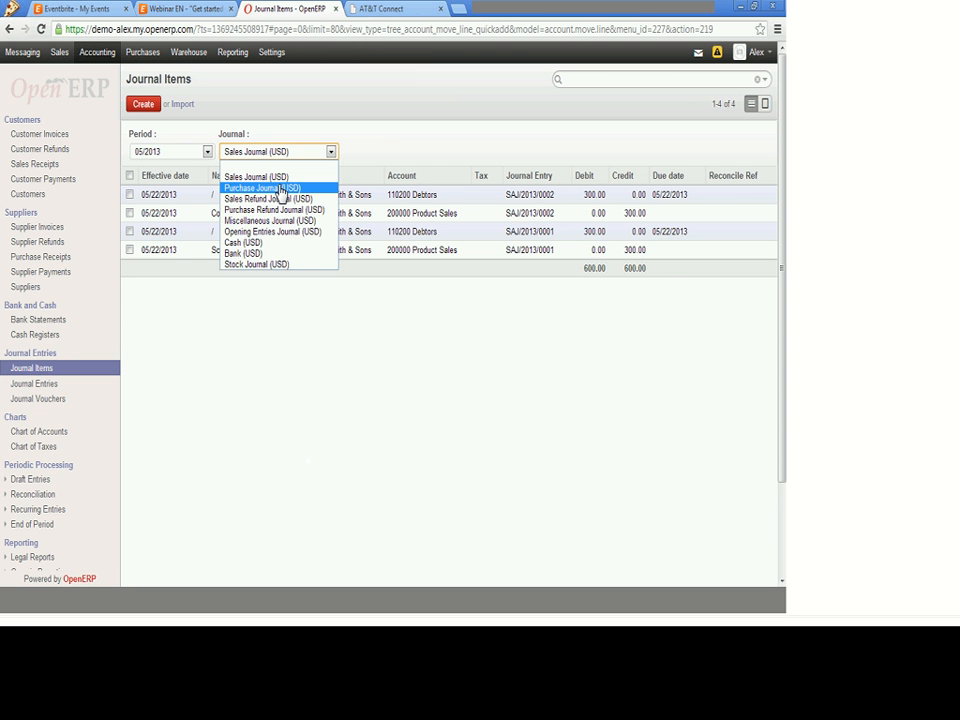
left_click(282, 192)
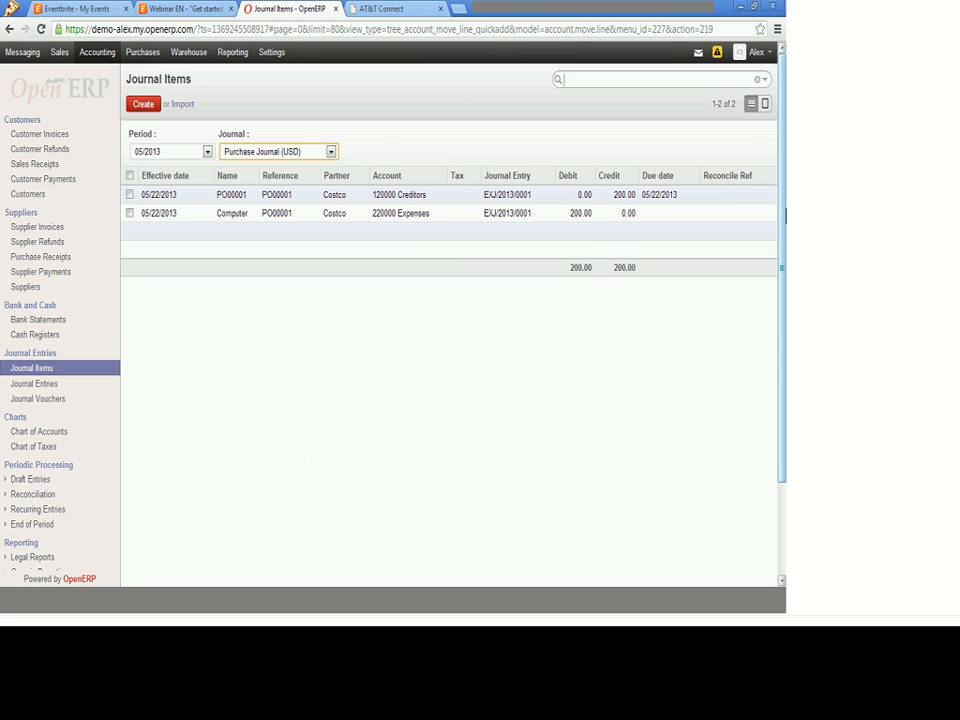
Open the Chart of Accounts for fiscal year 2013 with all posted entries
scroll(30, 370, "down", 1)
left_click(30, 360)
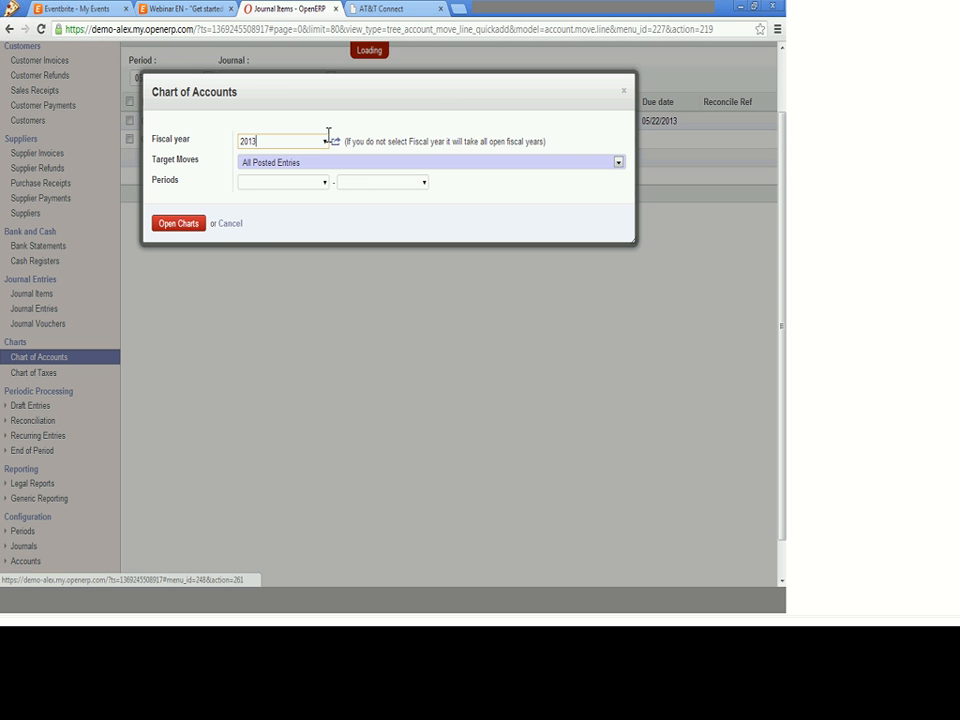
left_click(189, 226)
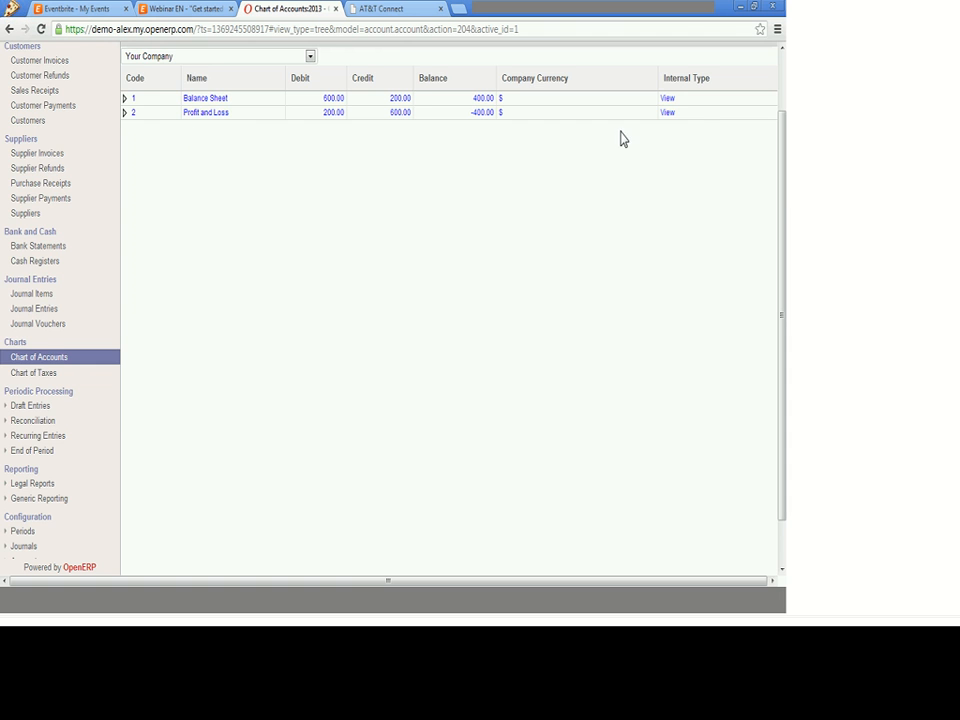
left_click_drag(785, 192, 783, 137)
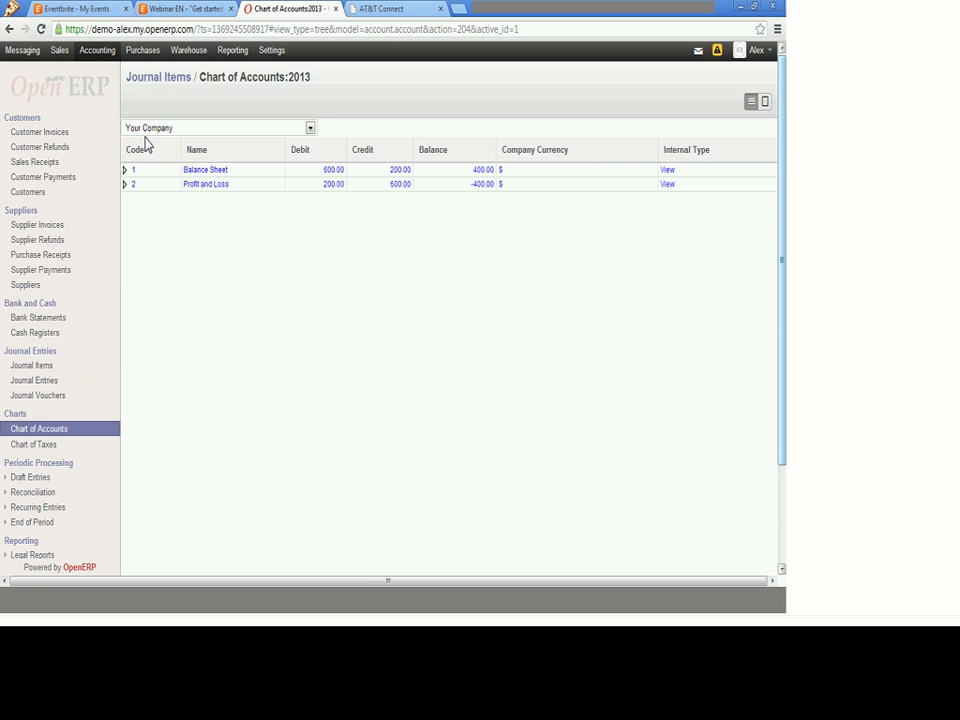
Expand the Balance Sheet and Profit and Loss branches down to Current Assets and Revenue, and view the Balance Sheet account's journal items
left_click(124, 170)
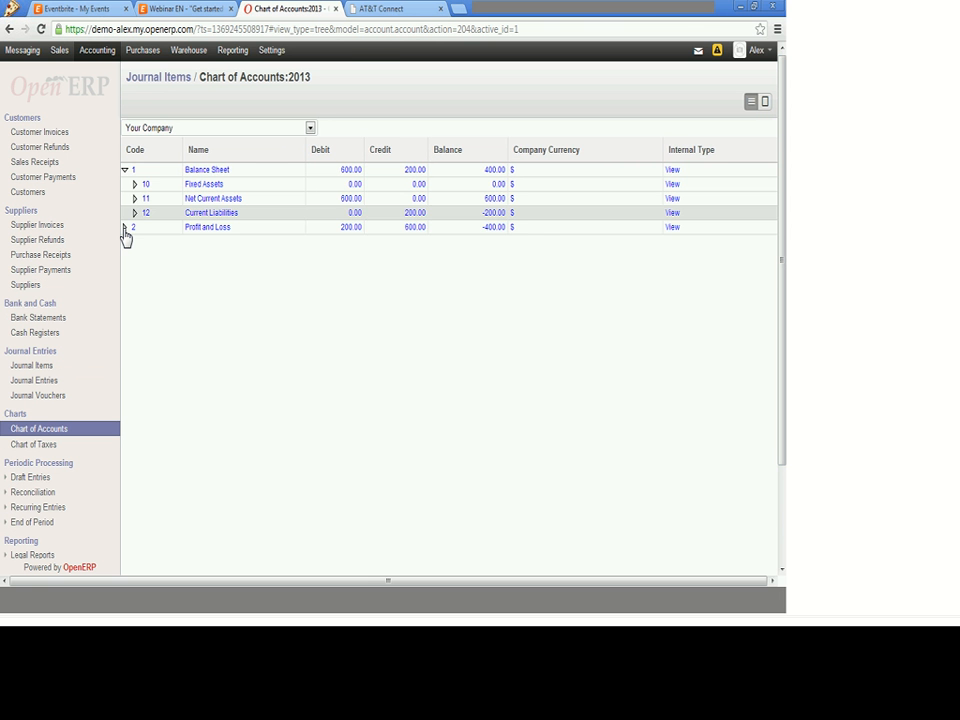
left_click(125, 228)
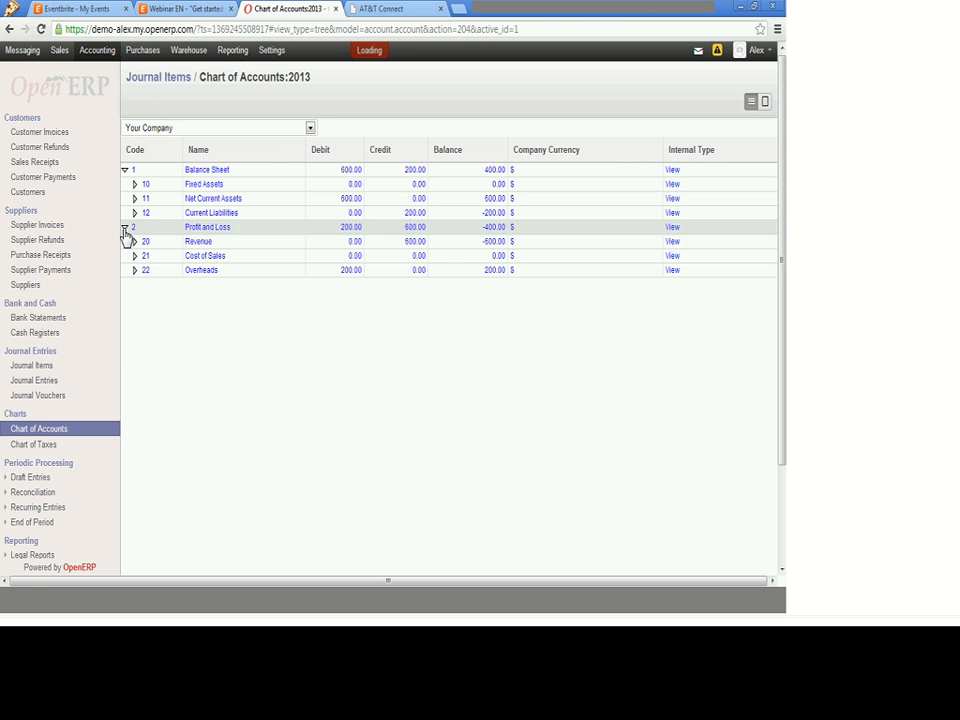
left_click(135, 185)
left_click(134, 213)
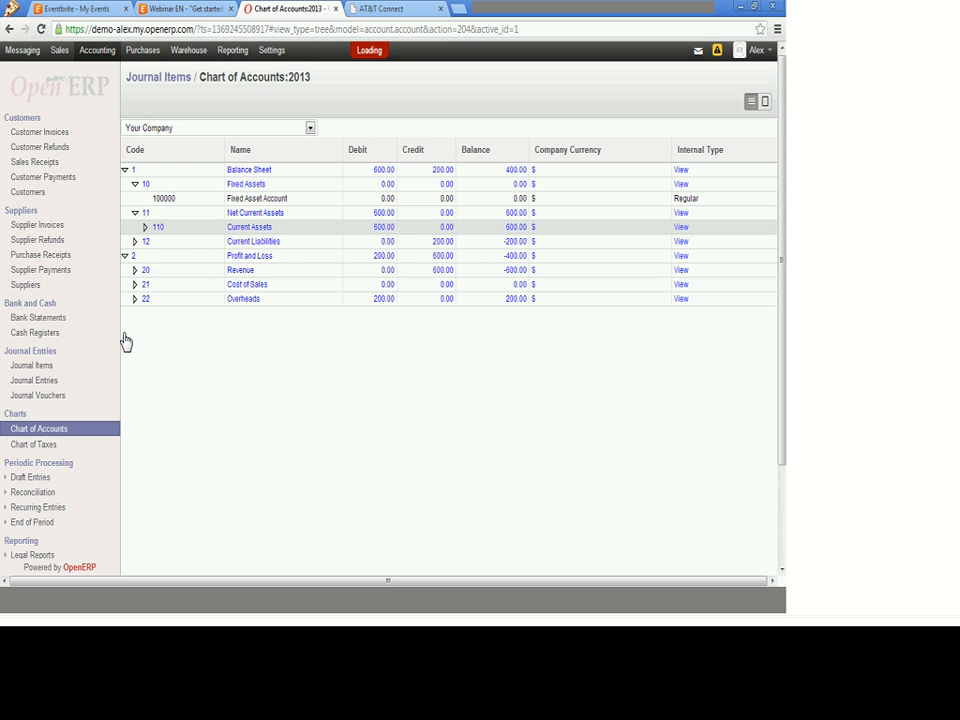
left_click(145, 228)
left_click(135, 342)
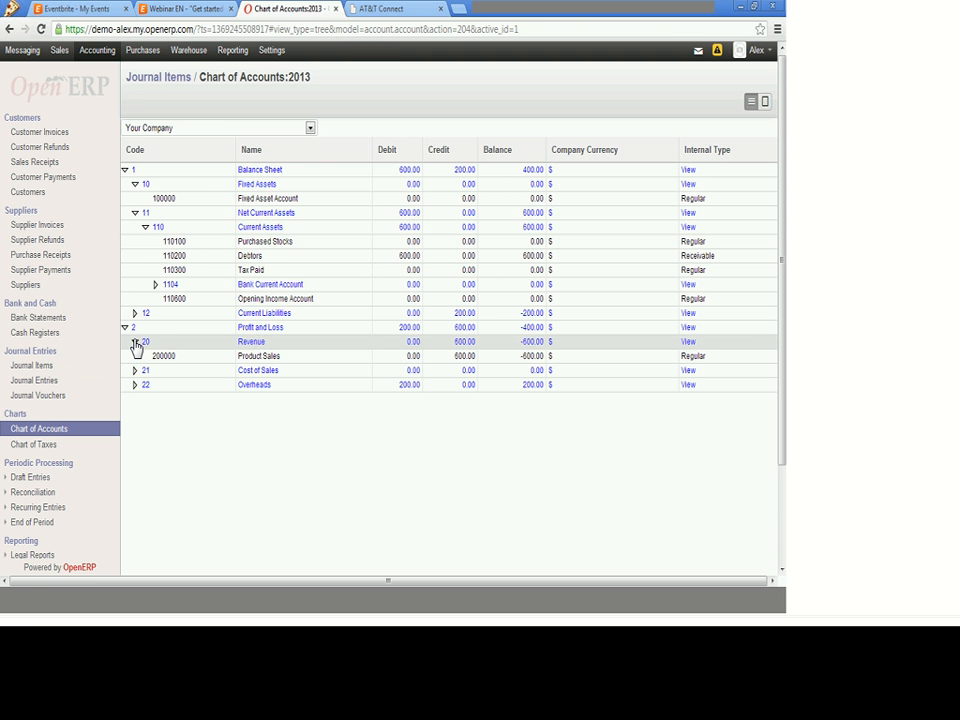
left_click(254, 172)
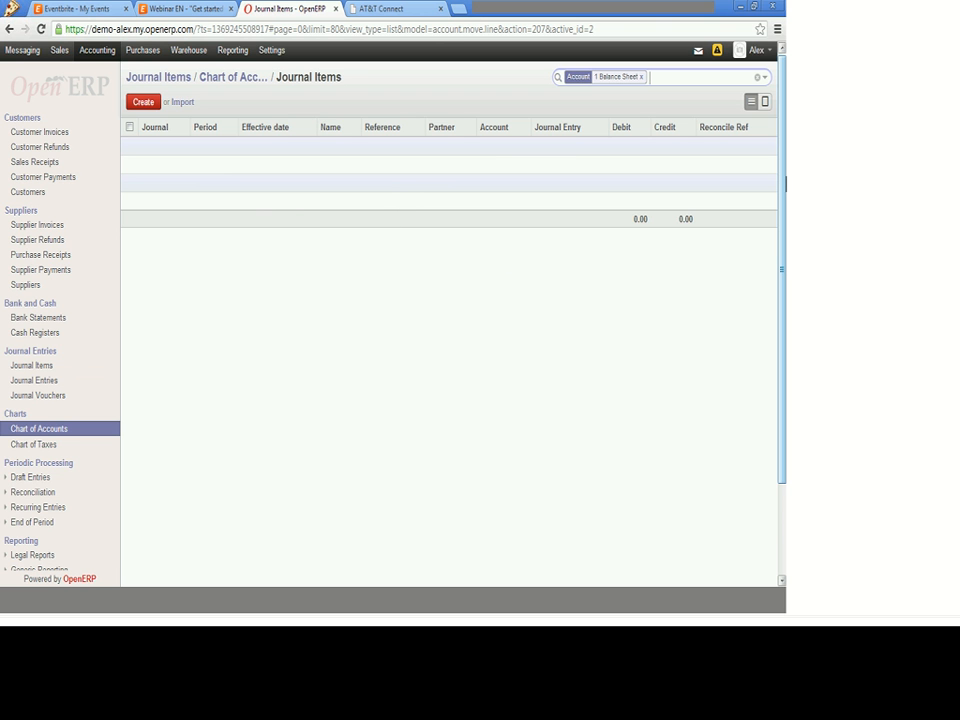
Show the Reconciliation options available under Periodic Processing
scroll(720, 268, "down", 3)
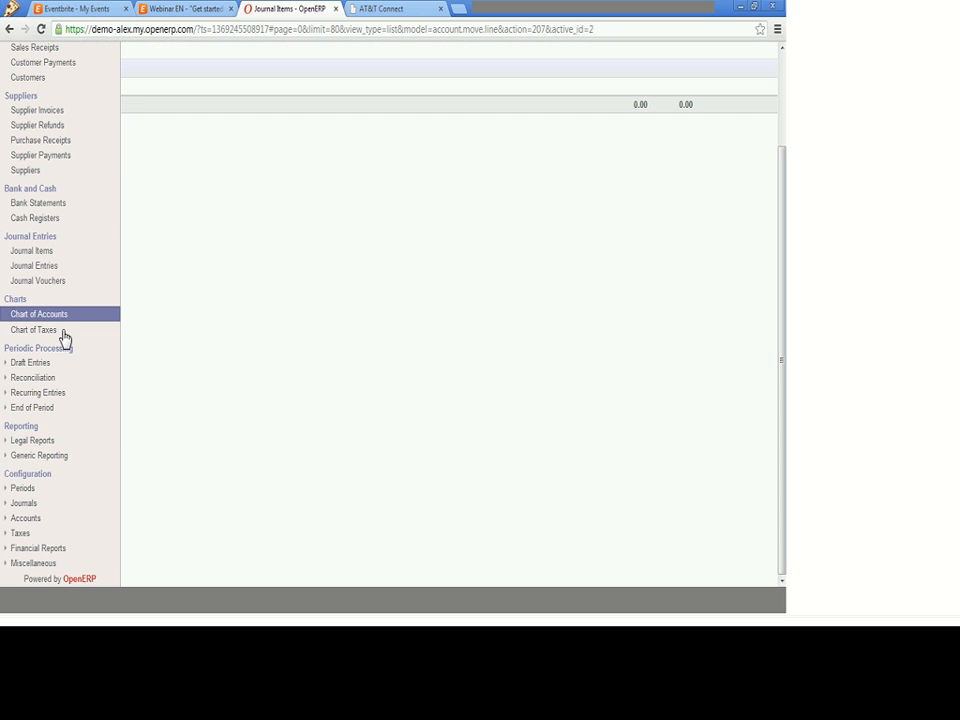
left_click(31, 380)
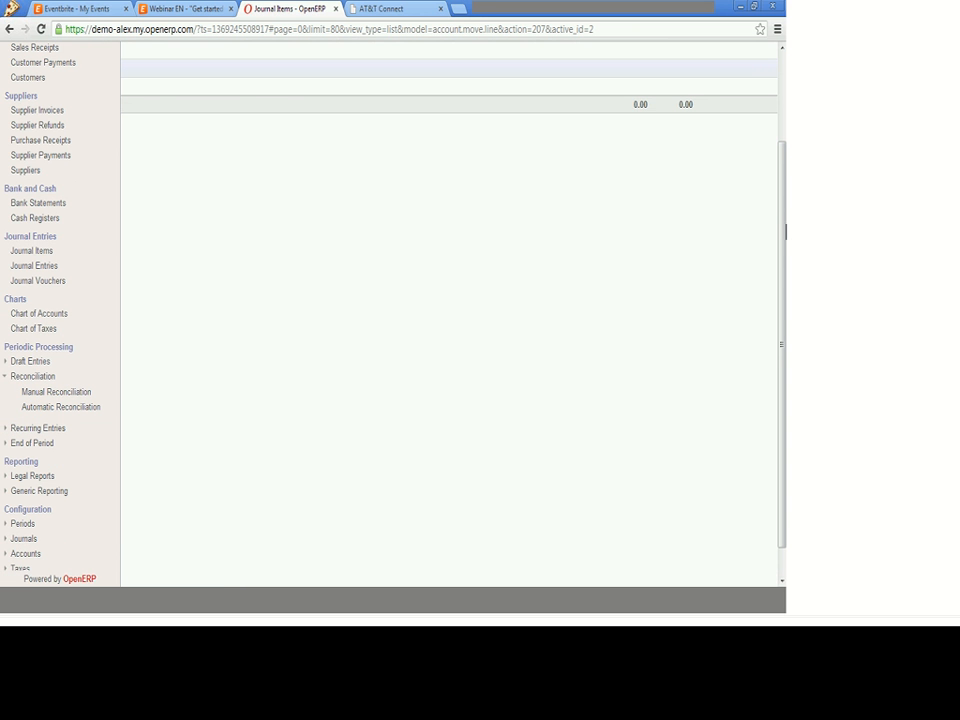
scroll(782, 326, "down", 1)
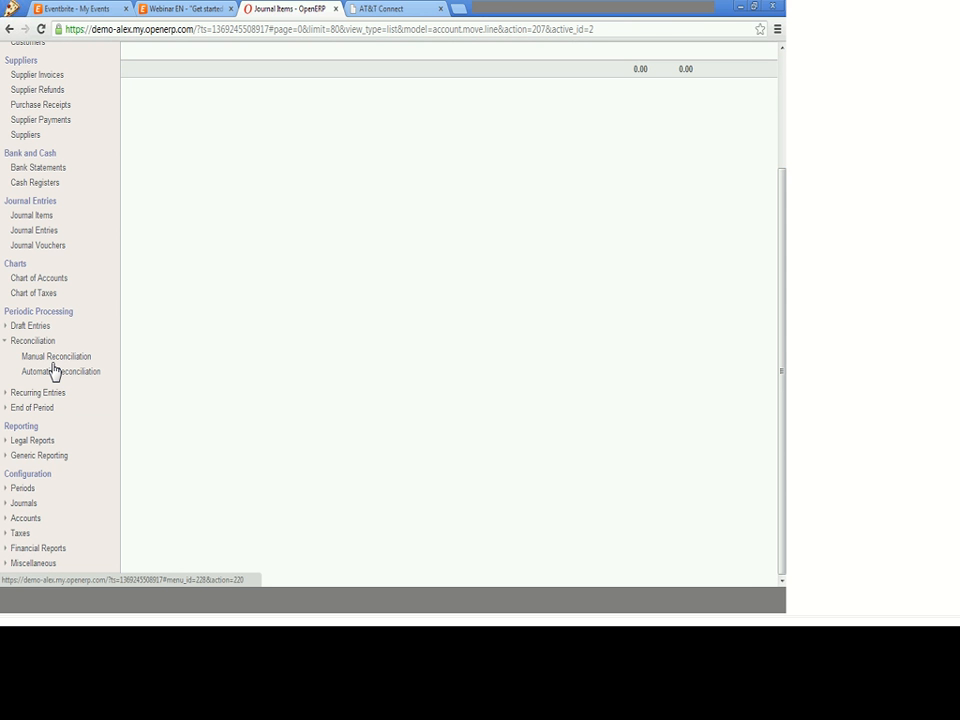
Print the 2013 Balance Sheet report for all posted entries with no filters, keeping the PDF and opening it briefly
left_click(32, 441)
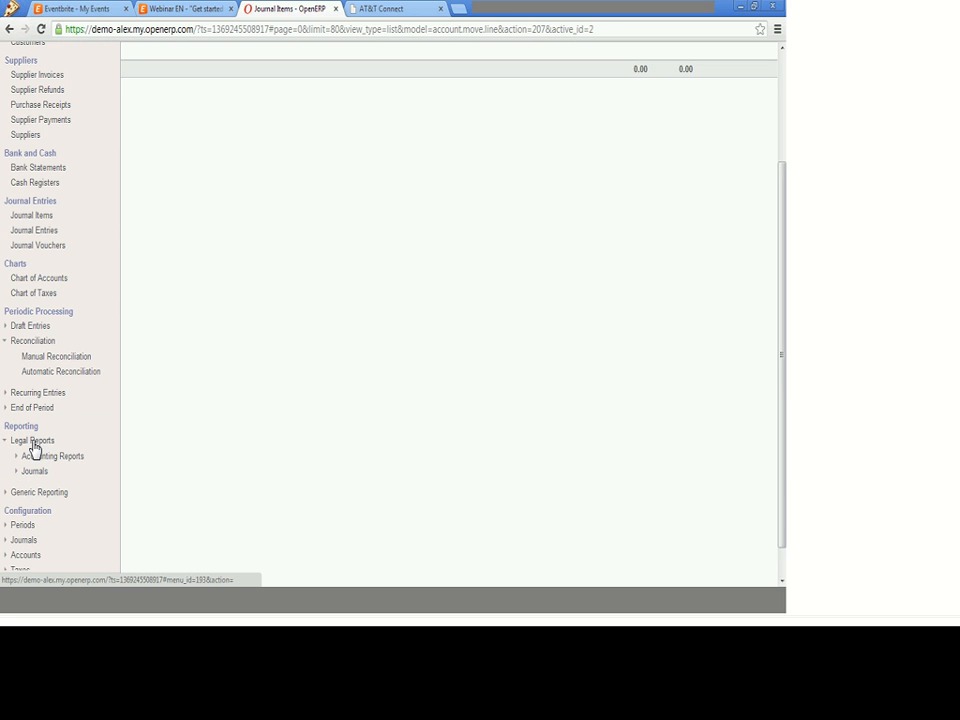
left_click(36, 461)
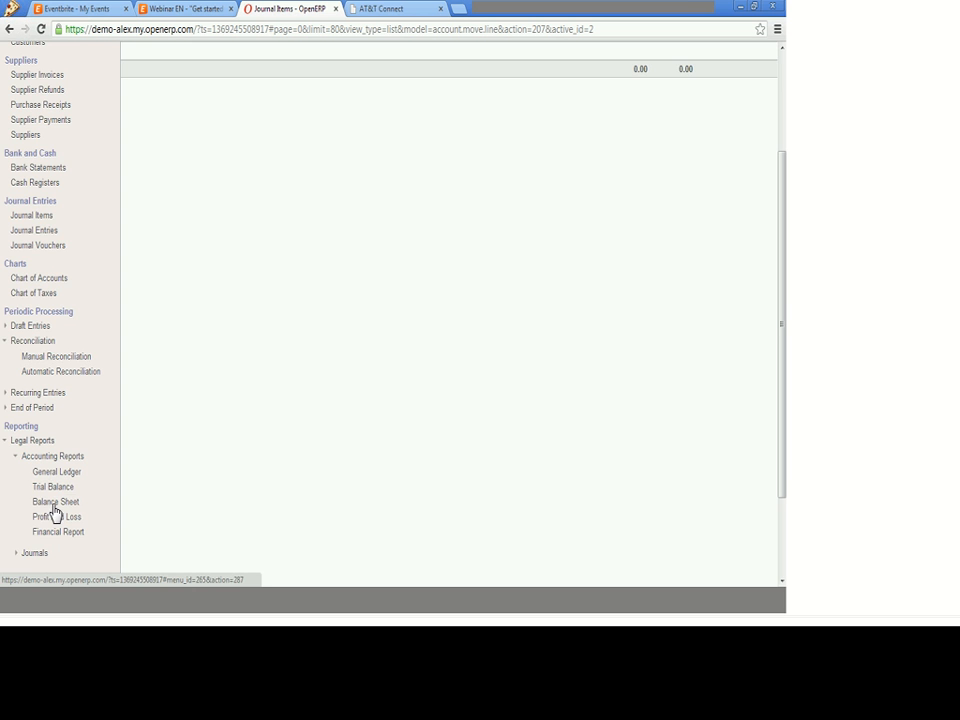
left_click(55, 503)
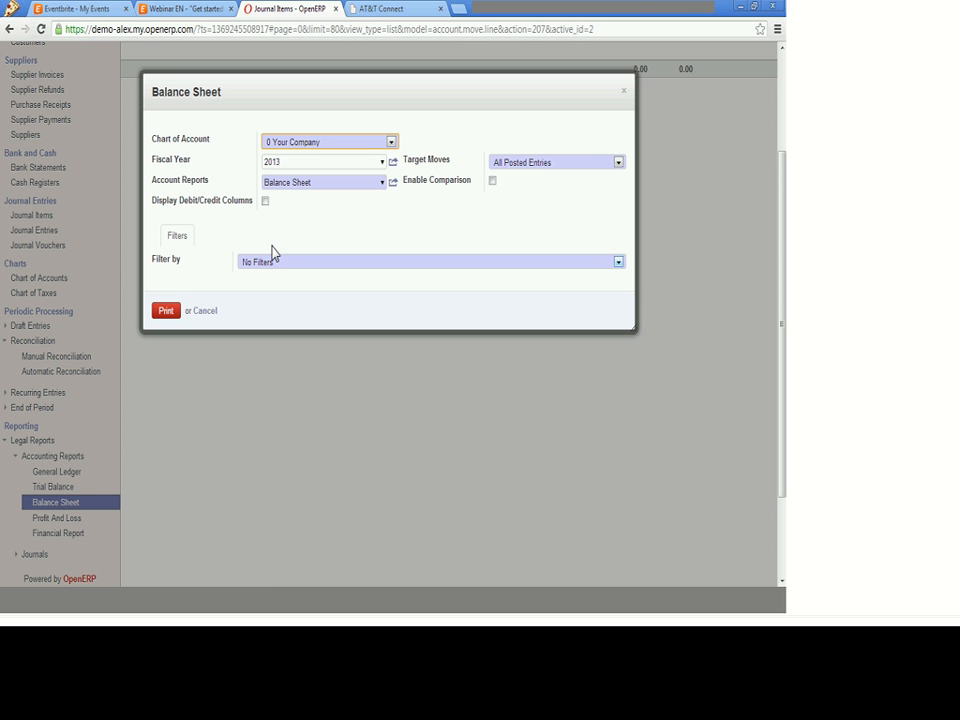
left_click(271, 263)
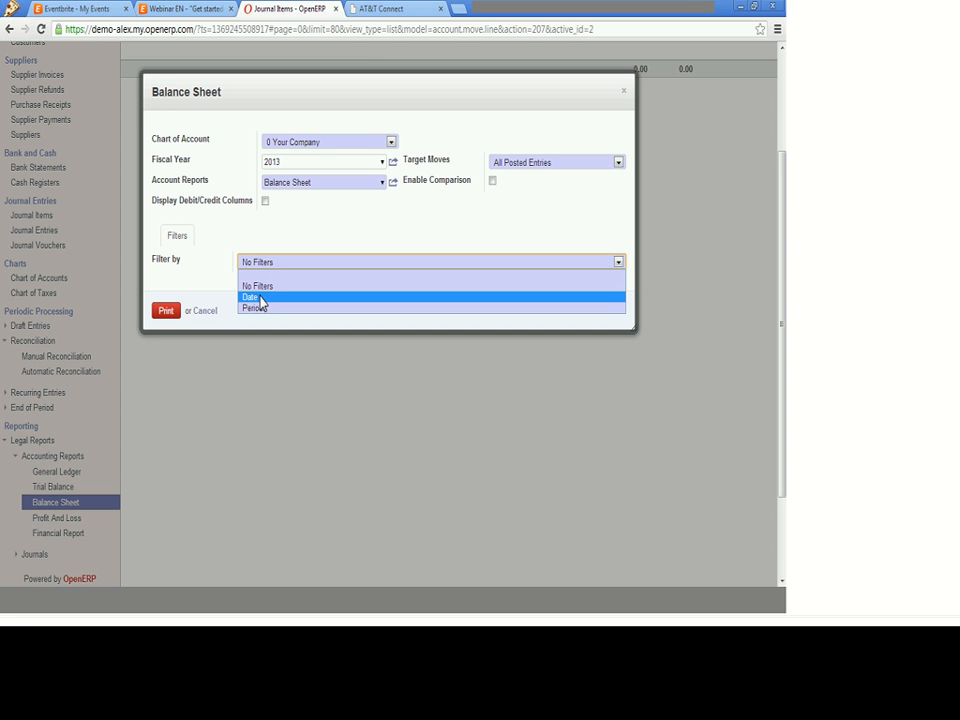
left_click(257, 289)
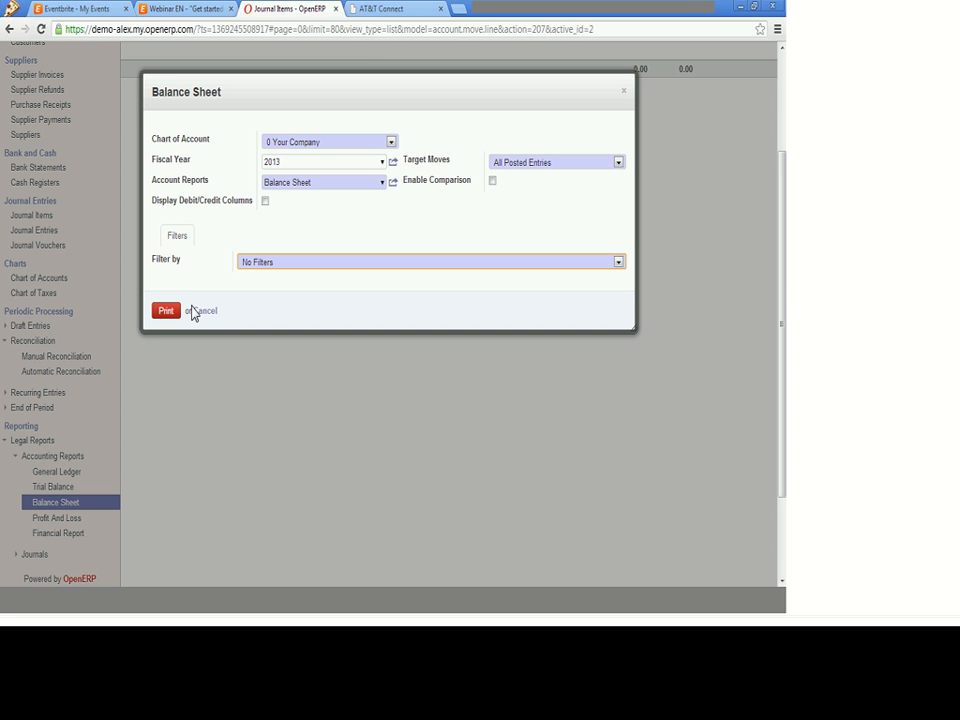
left_click(166, 311)
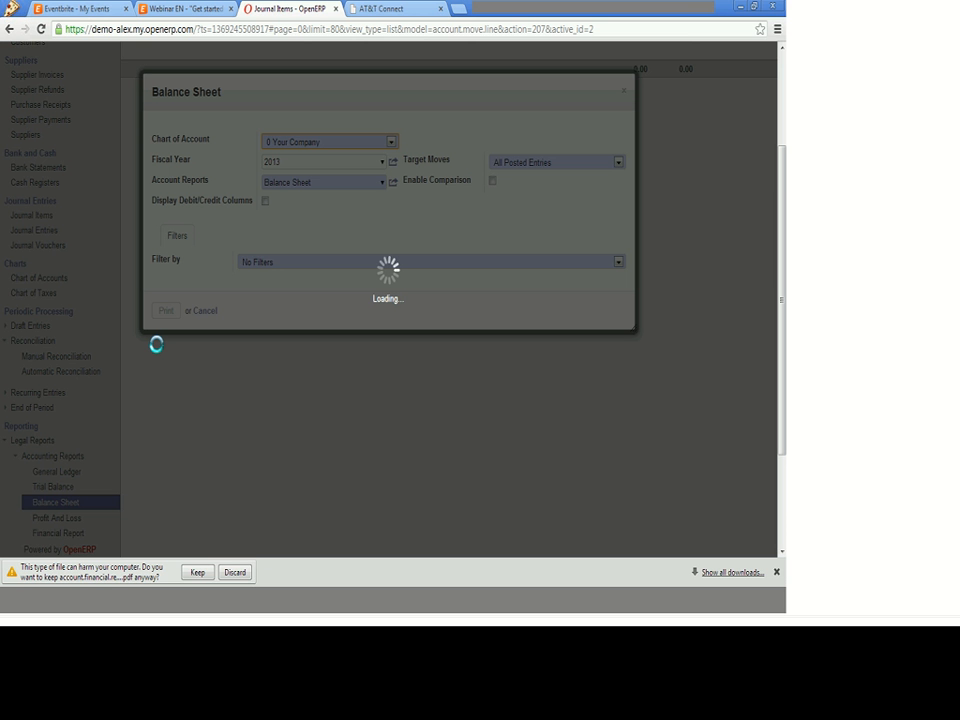
left_click(197, 572)
left_click(78, 574)
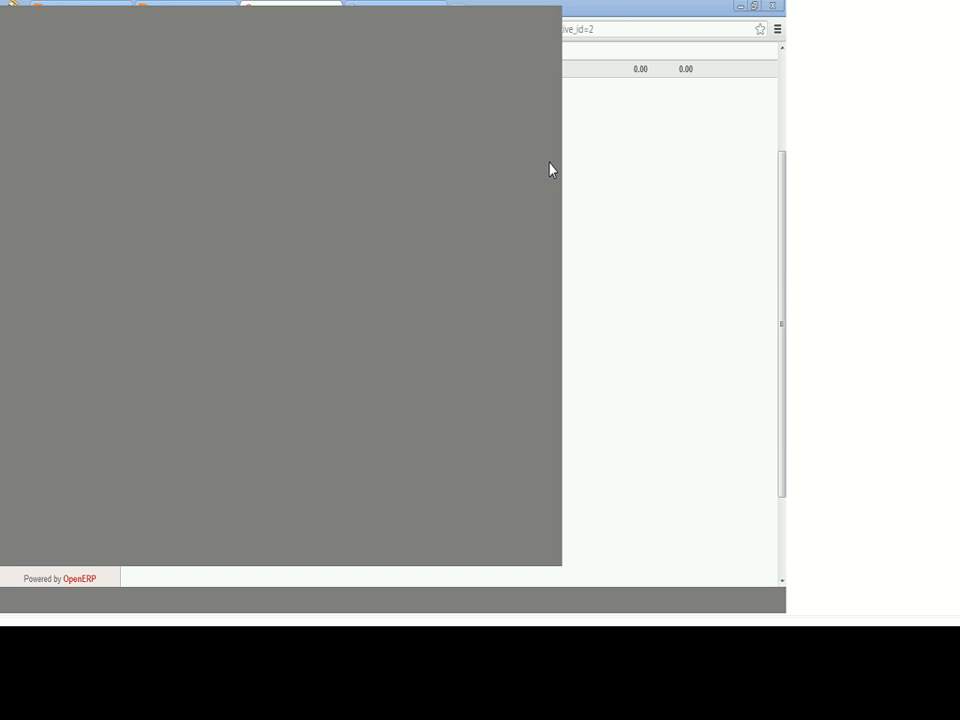
left_click(548, 17)
Open the Accounts list from the accounting configuration and look through its accounts
left_click_drag(782, 266, 775, 346)
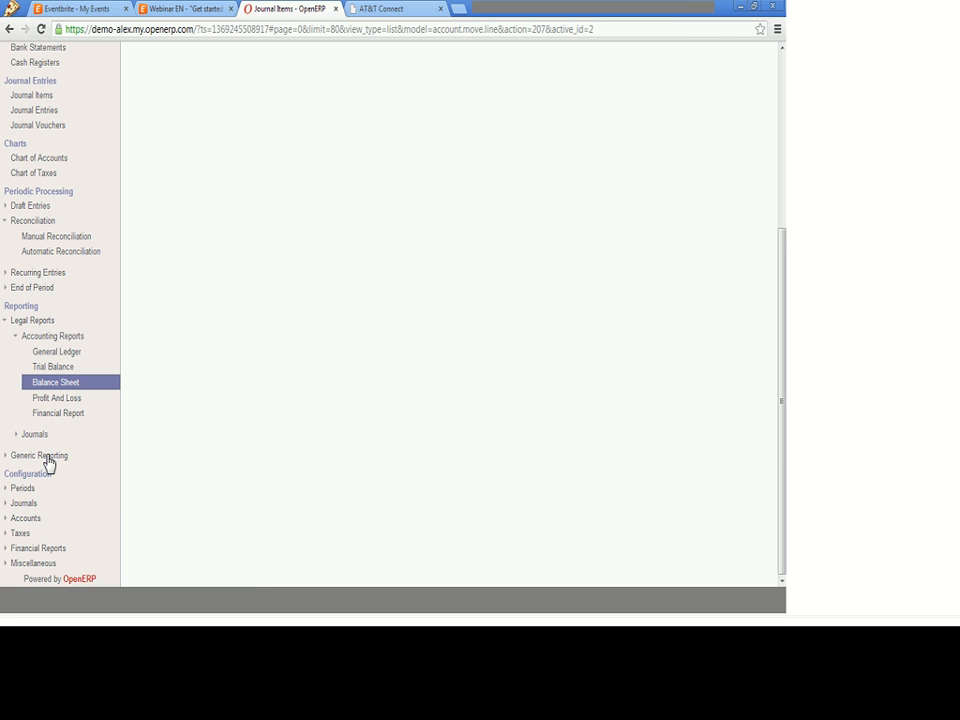
left_click(28, 519)
left_click(40, 548)
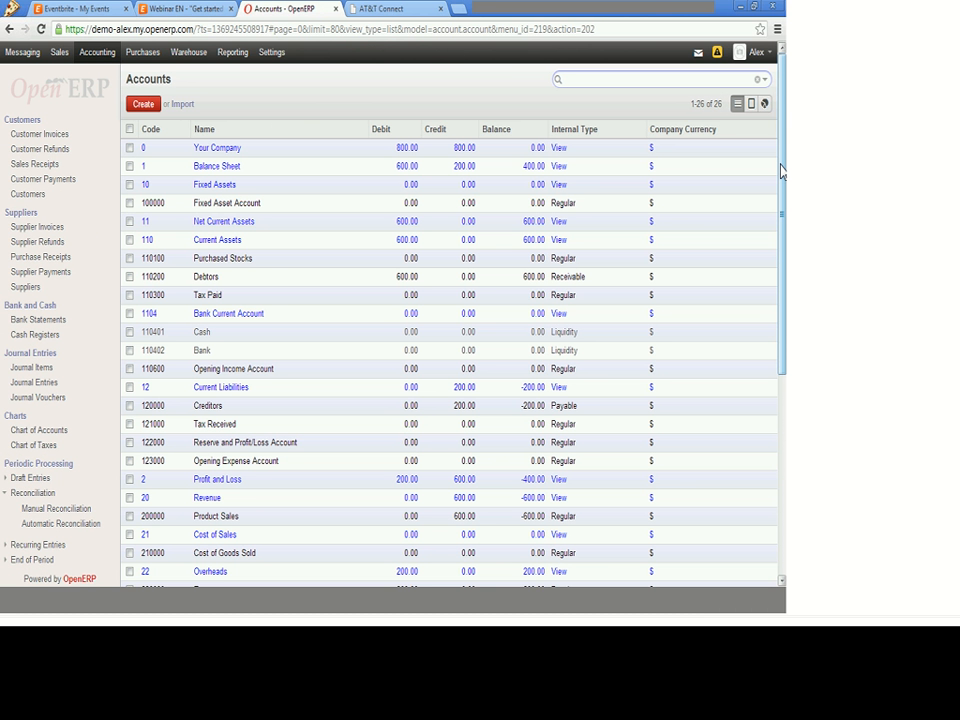
left_click_drag(783, 109, 783, 111)
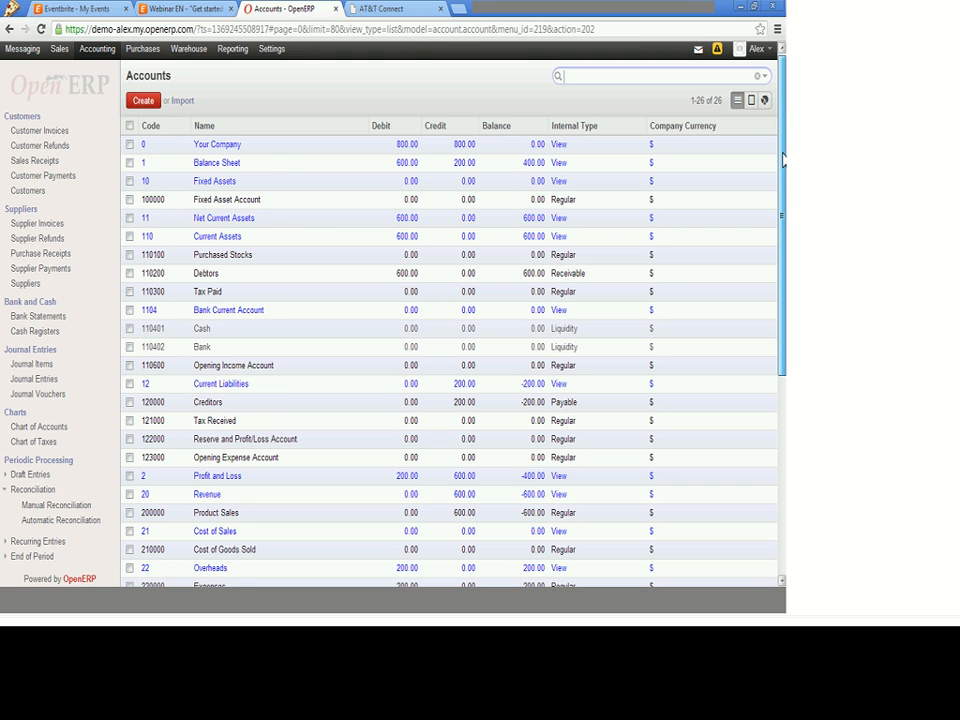
scroll(783, 170, "down", 1)
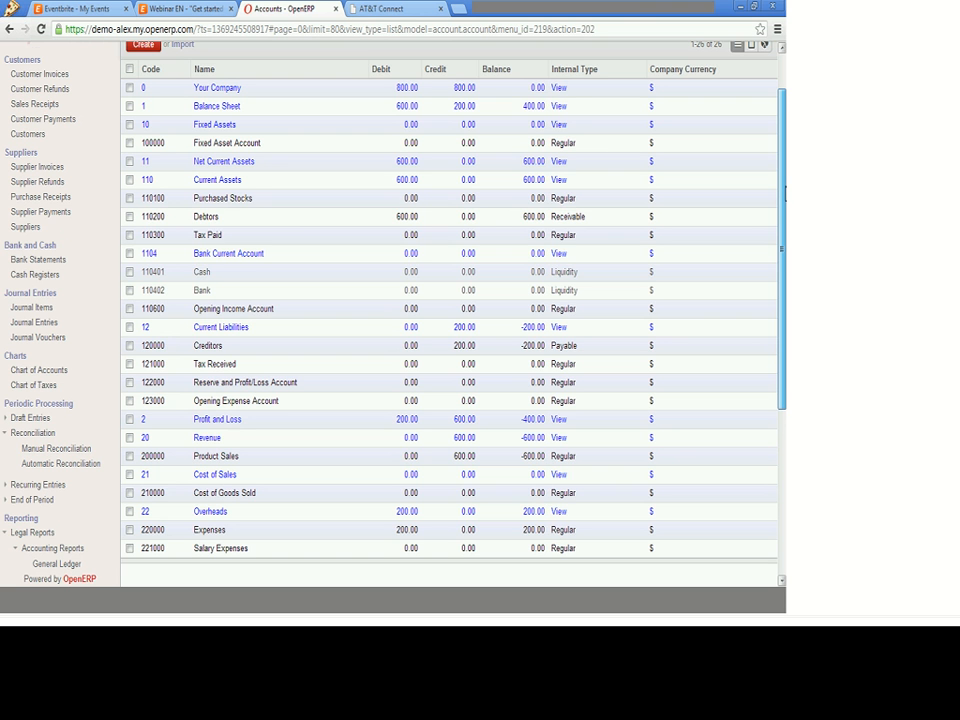
Rename account 110200 Debtors as Accounts Receivable and save it
left_click(206, 217)
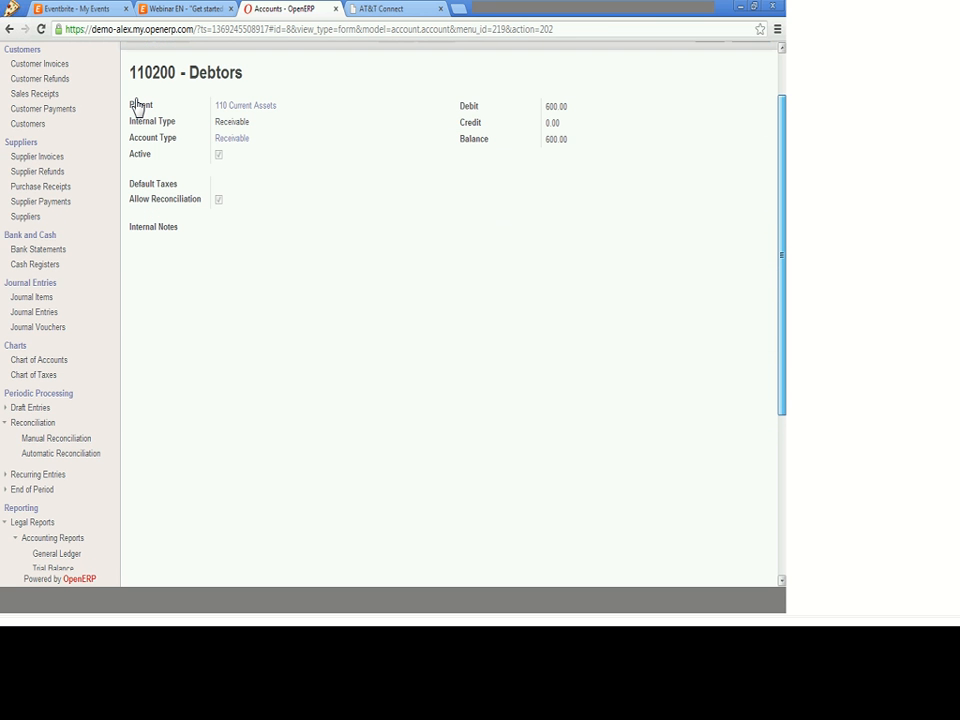
scroll(253, 157, "up", 1)
key("alt+e")
key("Tab")
type("Accounts Recei")
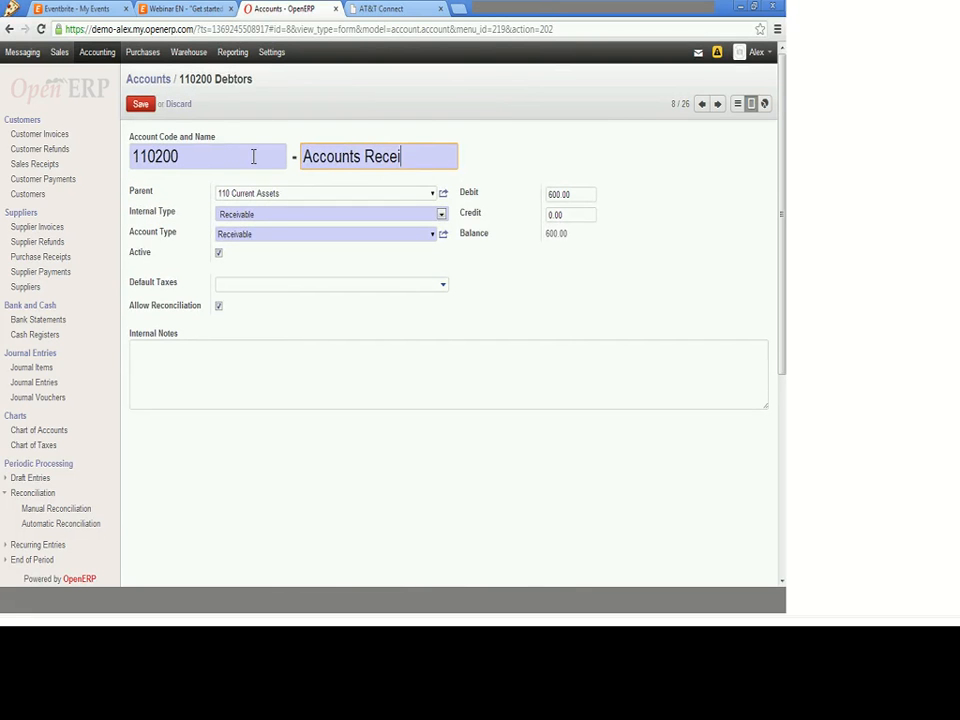
type("vable")
left_click(140, 104)
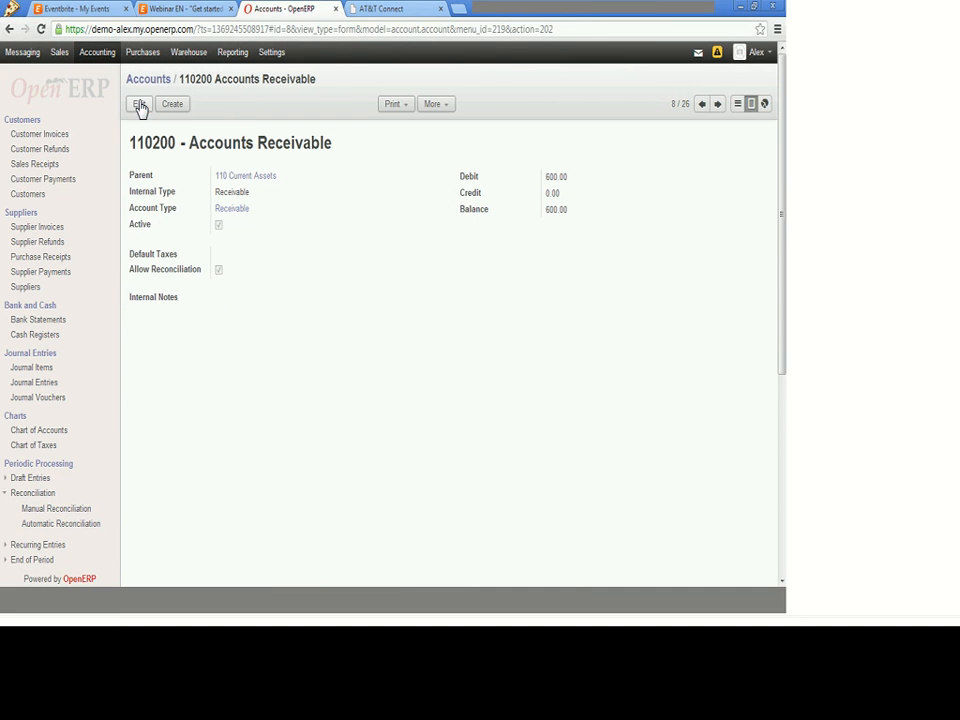
Rename account 120000 Creditors as Accounts Payable, save it and return to the accounts list
left_click(738, 104)
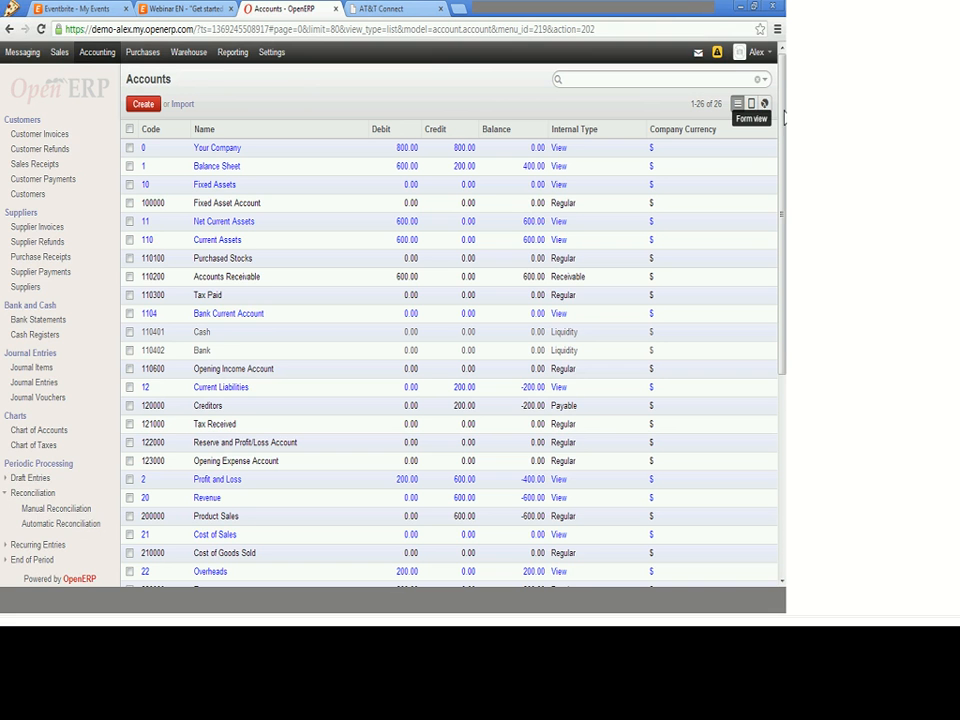
scroll(341, 154, "down", 1)
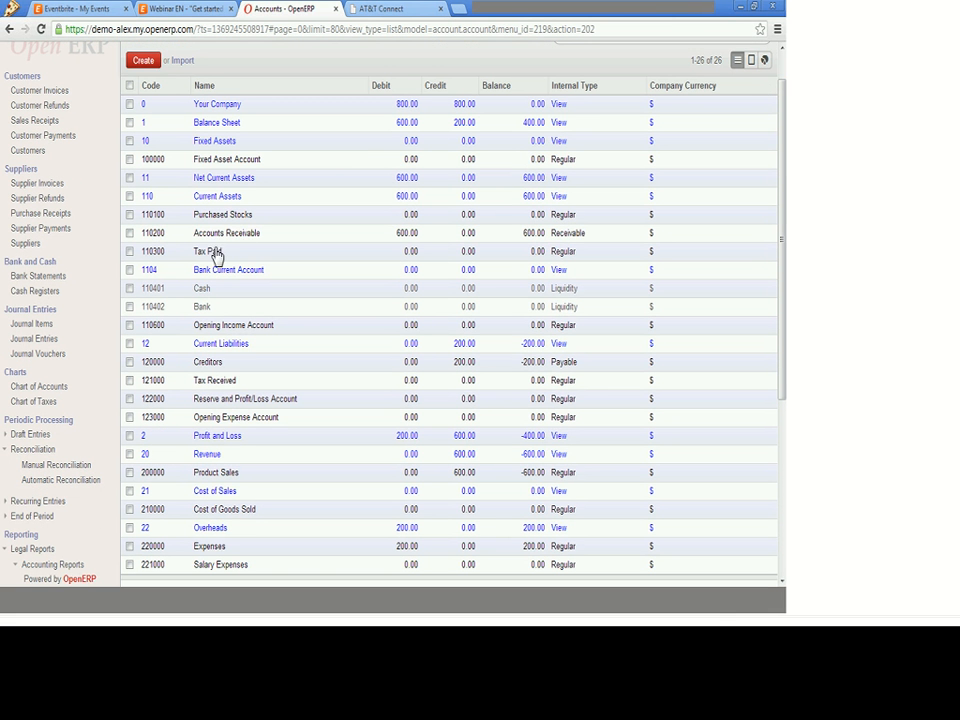
left_click(212, 365)
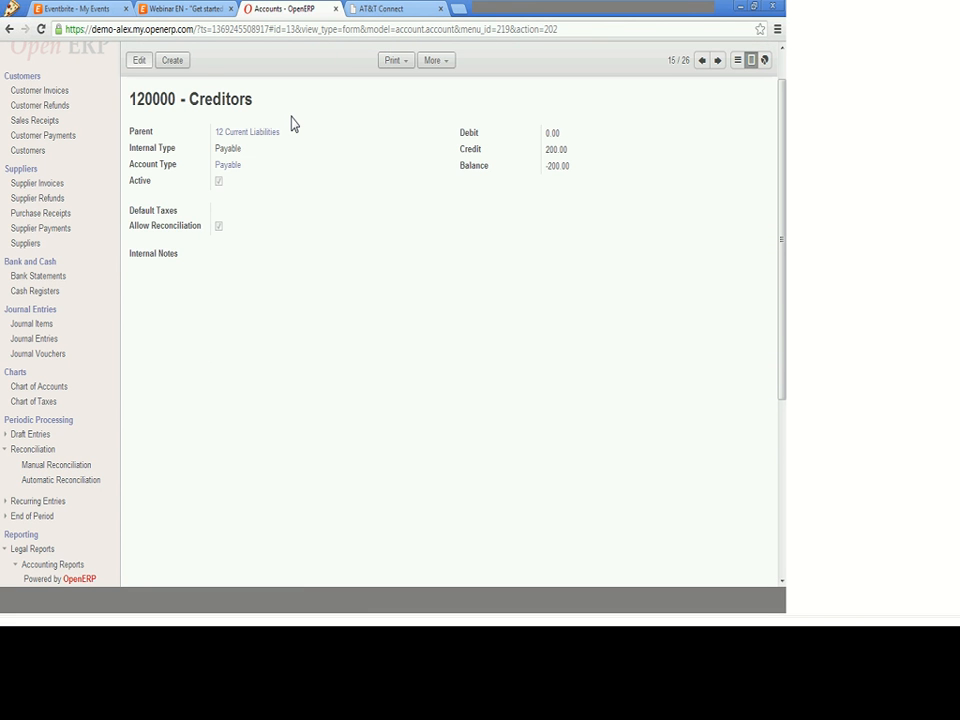
left_click(139, 60)
left_click_drag(363, 113, 295, 113)
type("Ac")
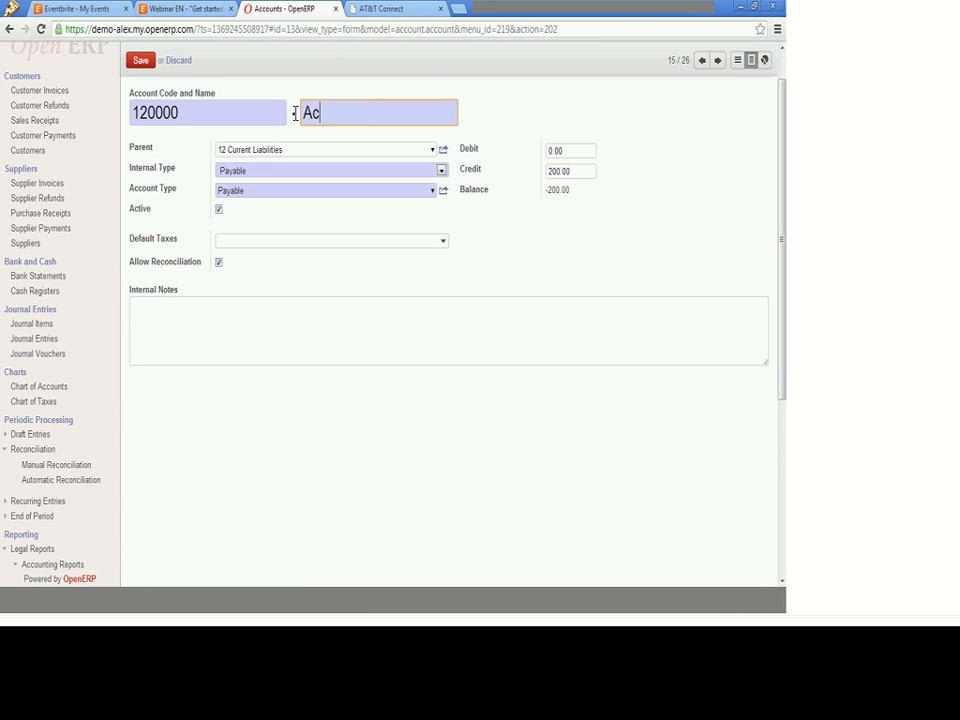
type("counts Payable")
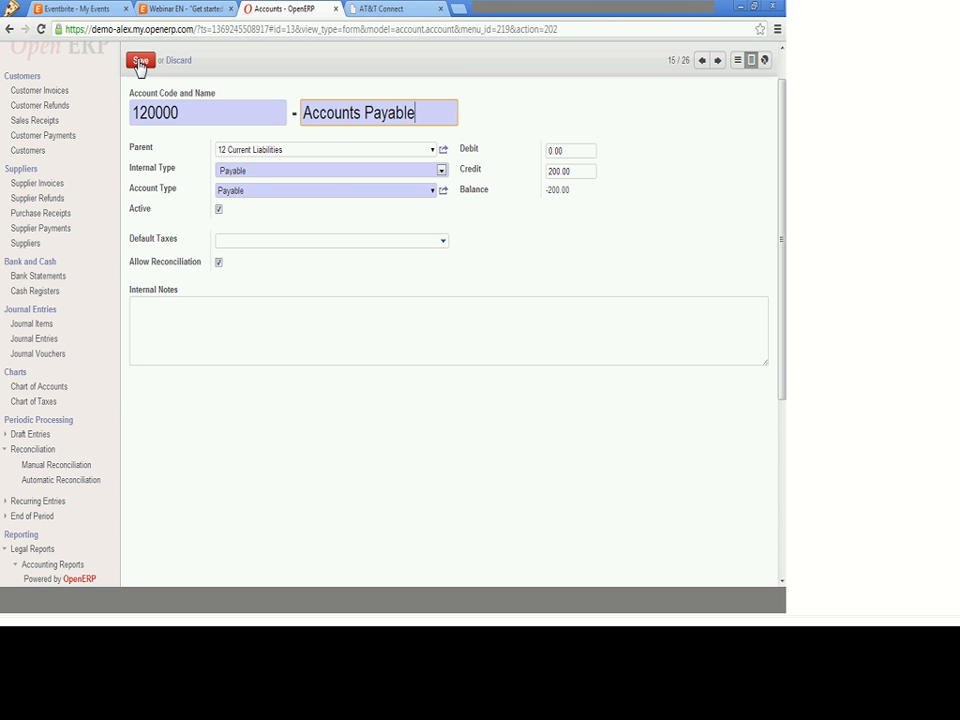
left_click(140, 61)
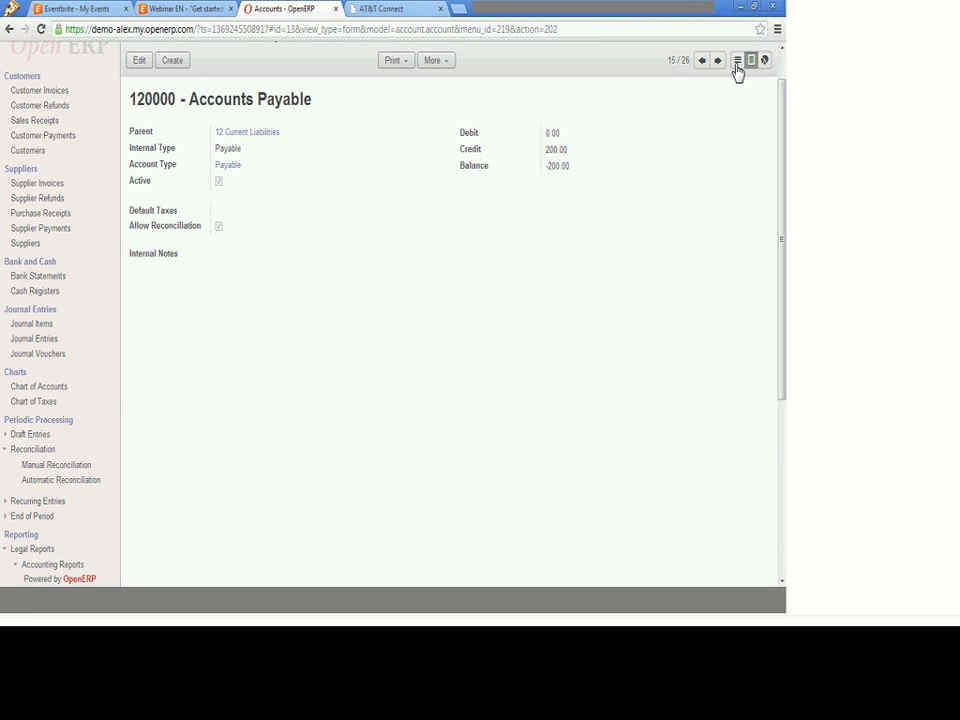
left_click(737, 62)
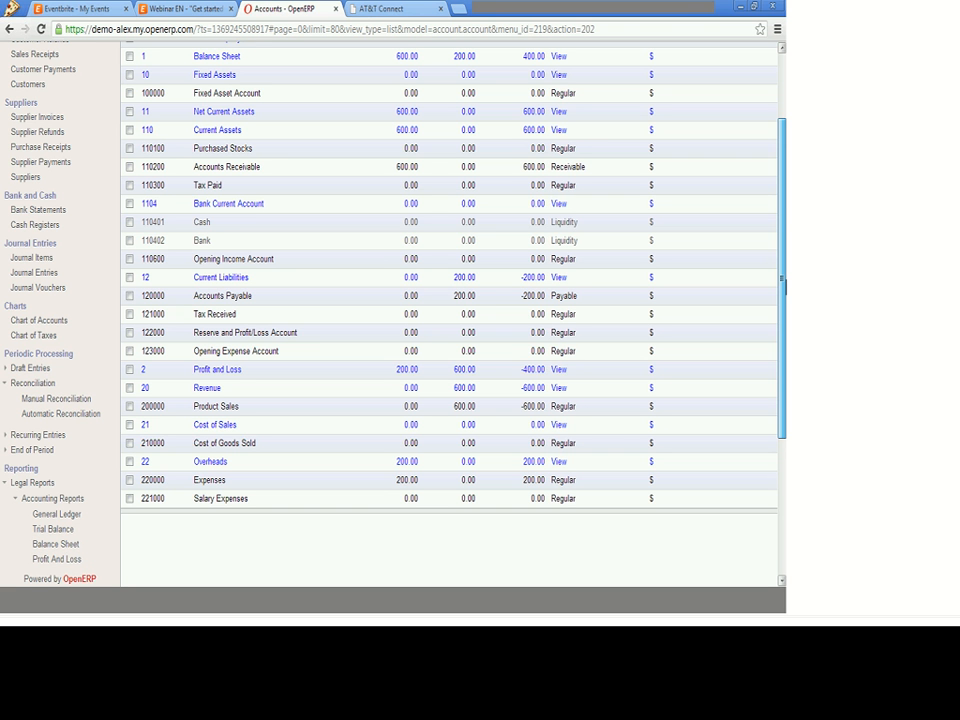
Open the Taxes list from the accounting configuration and look through the defined taxes
scroll(785, 348, "down", 3)
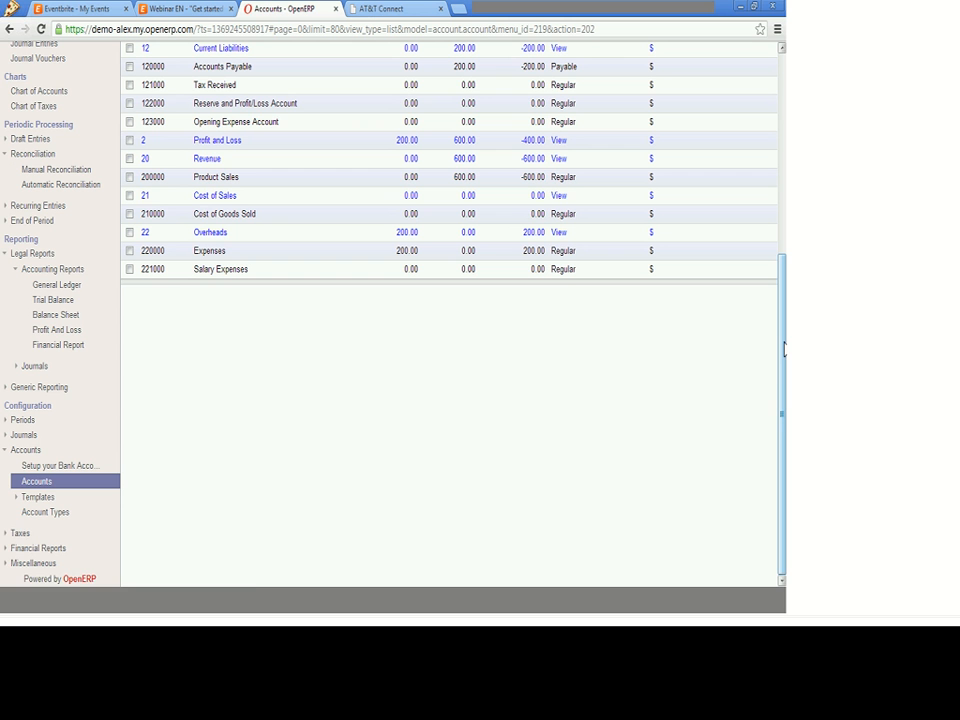
left_click(21, 534)
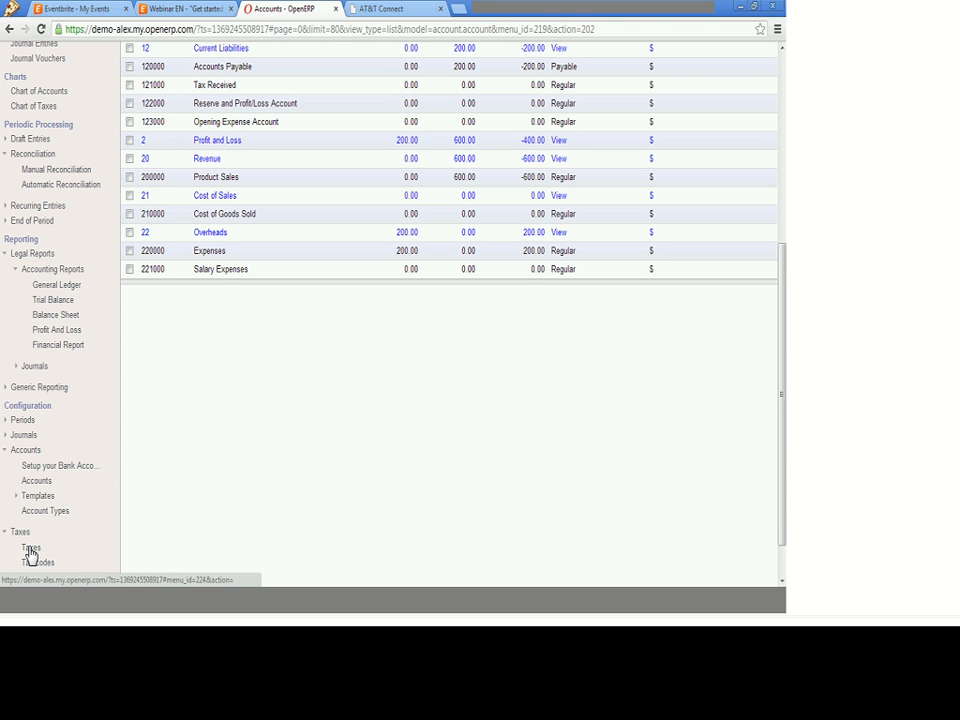
left_click(31, 549)
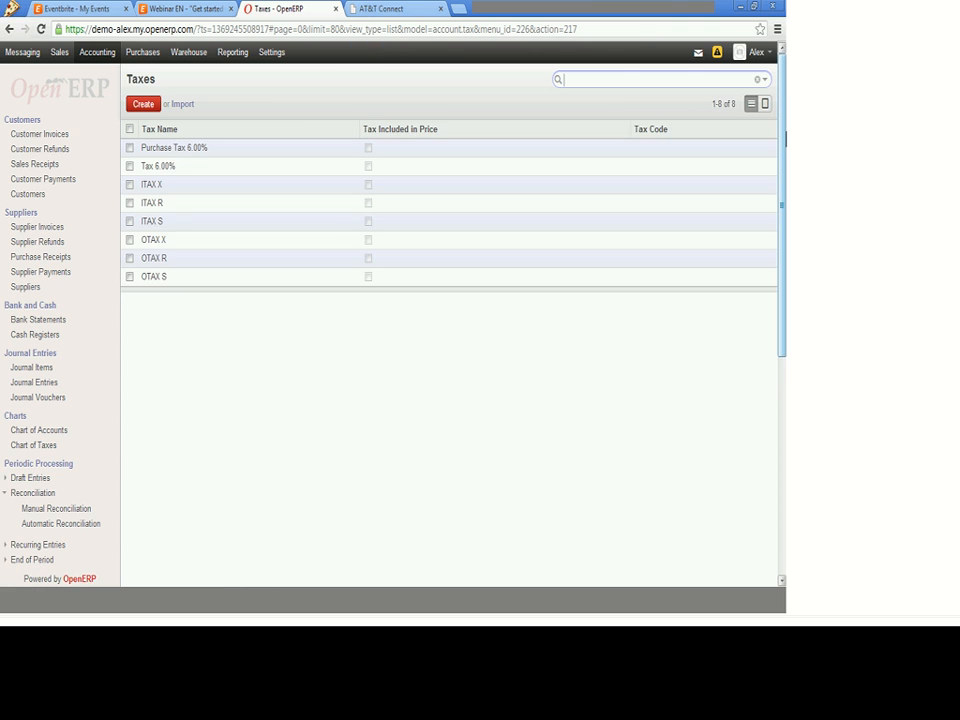
scroll(783, 118, "down", 2)
left_click_drag(783, 118, 783, 62)
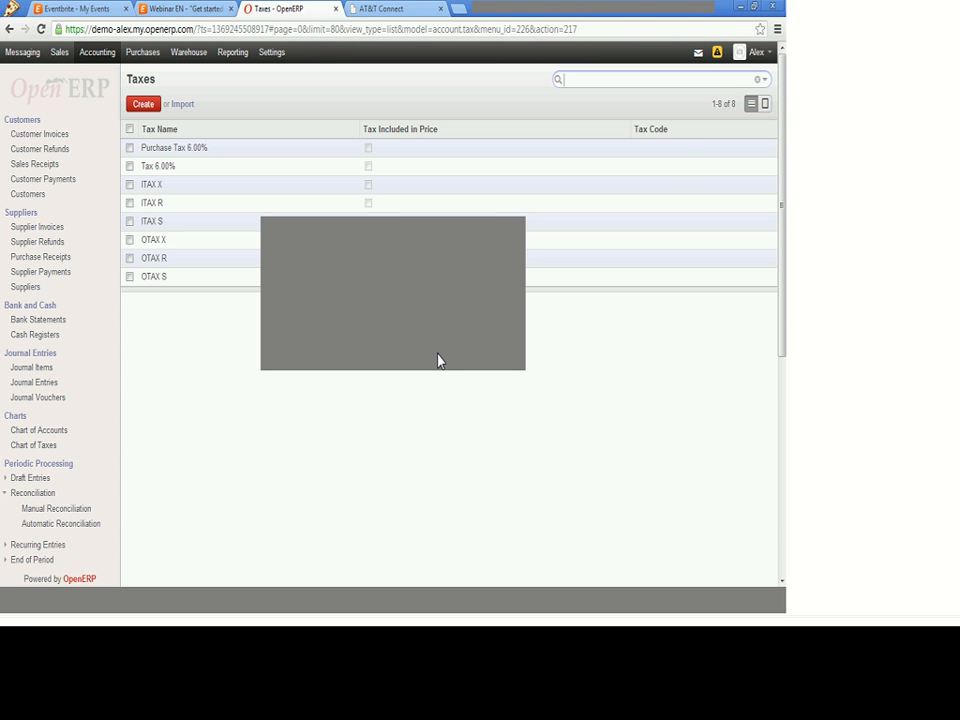
Show the Financial Reports options available under the accounting configuration
scroll(754, 510, "down", 5)
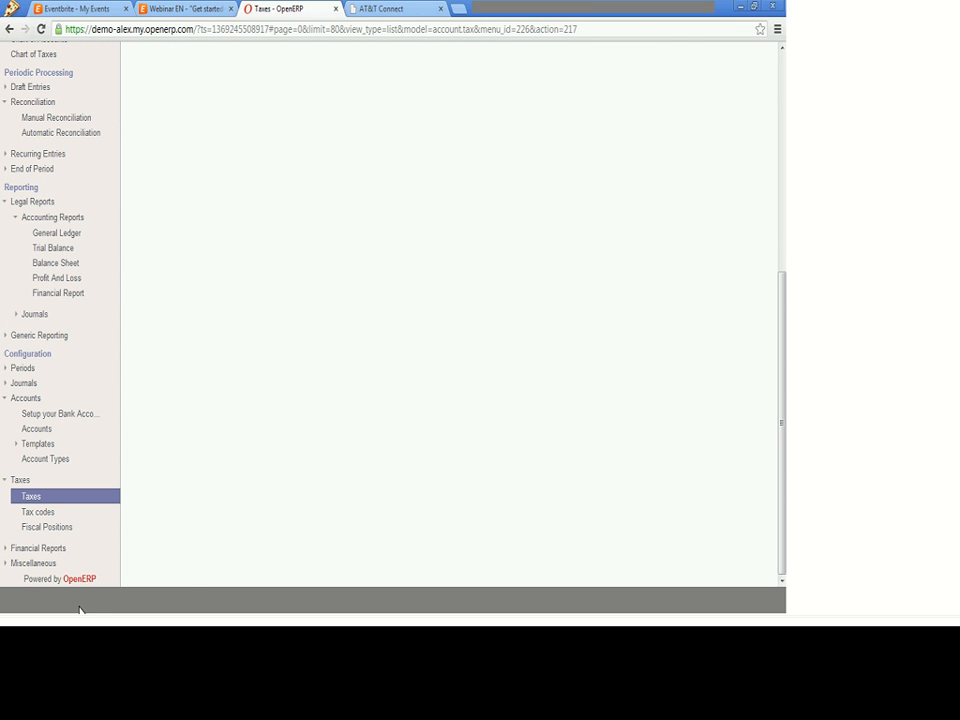
left_click(32, 549)
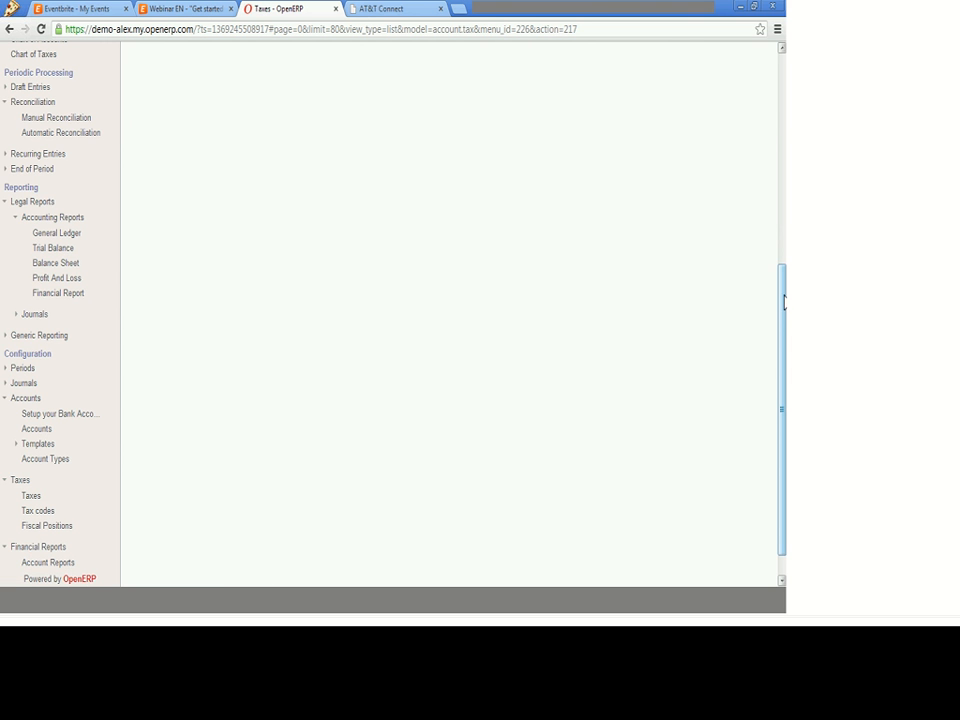
left_click_drag(783, 383, 315, 86)
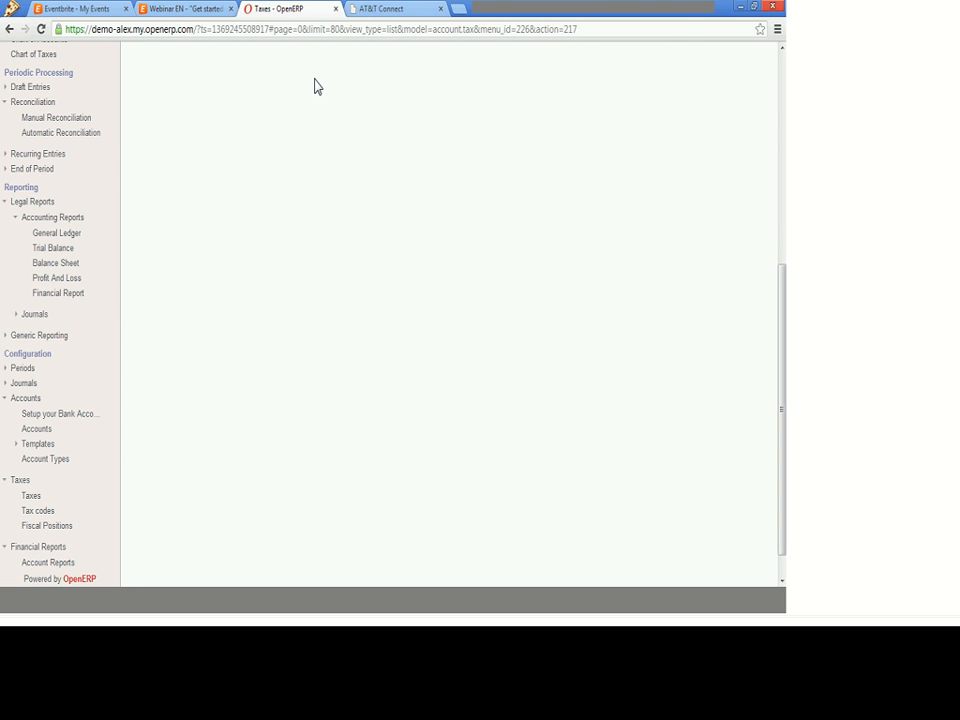
Switch to Reporting and view the Accounting dashboard with its Company Analysis
left_click_drag(783, 307, 234, 60)
left_click(232, 56)
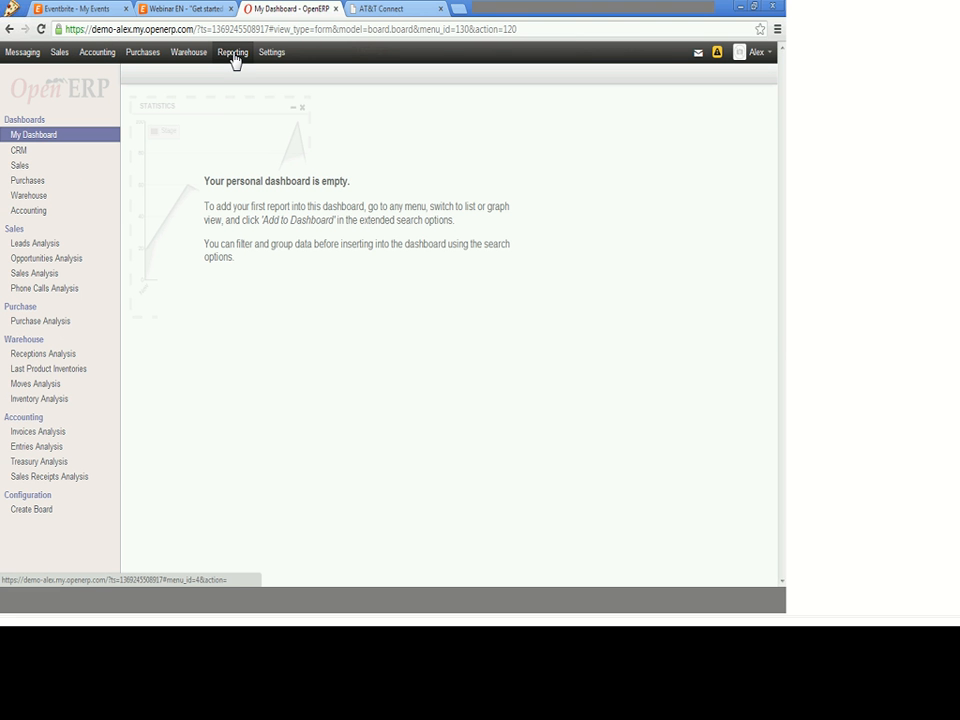
left_click(21, 212)
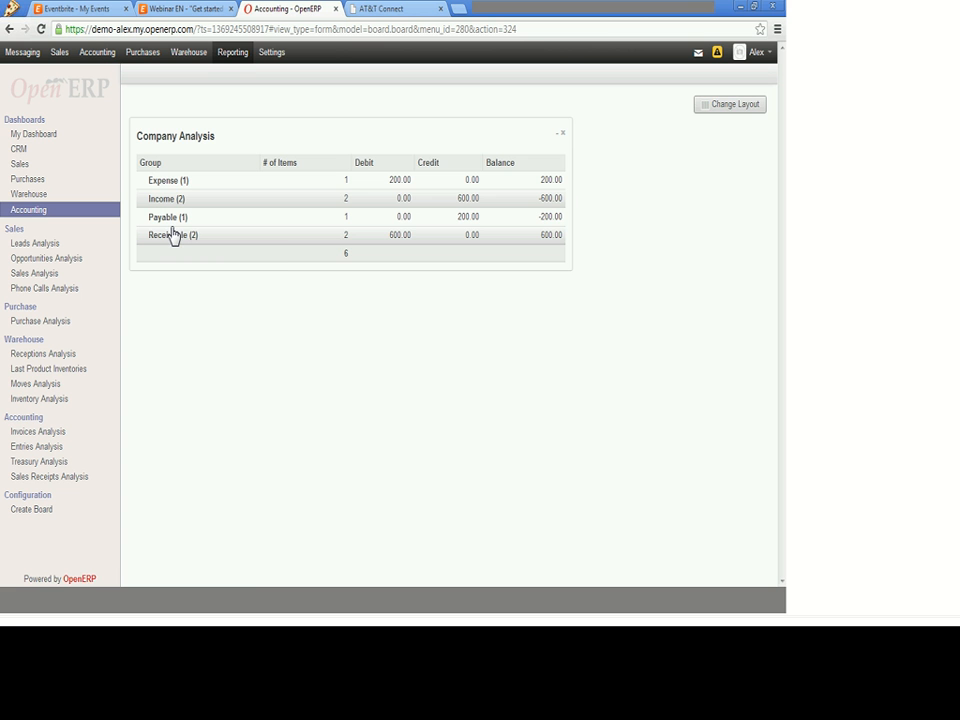
View the Warehouse dashboard's incoming and outgoing product charts and the Purchases dashboard's monthly purchases chart
left_click(30, 195)
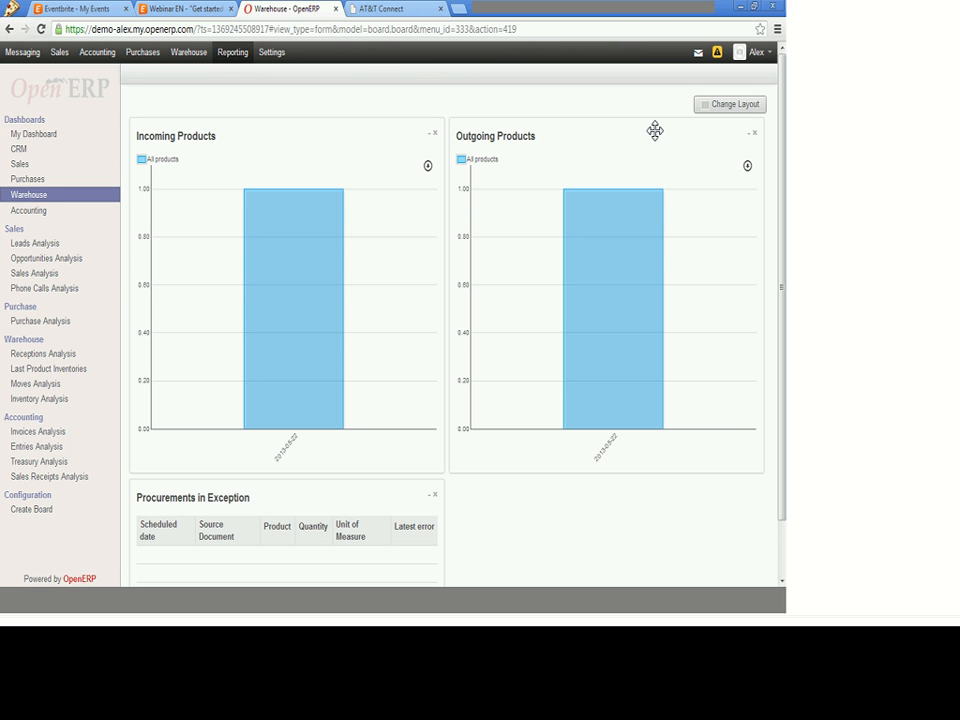
mouse_move(785, 210)
left_mouse_down()
mouse_move(781, 290)
mouse_move(781, 210)
left_mouse_up()
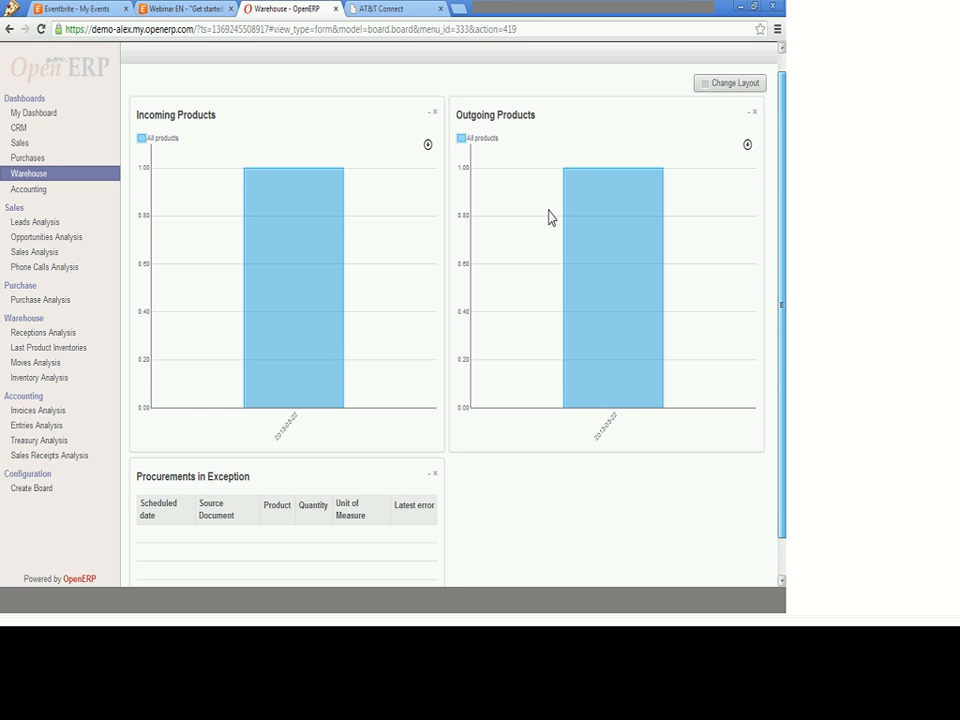
left_click(27, 158)
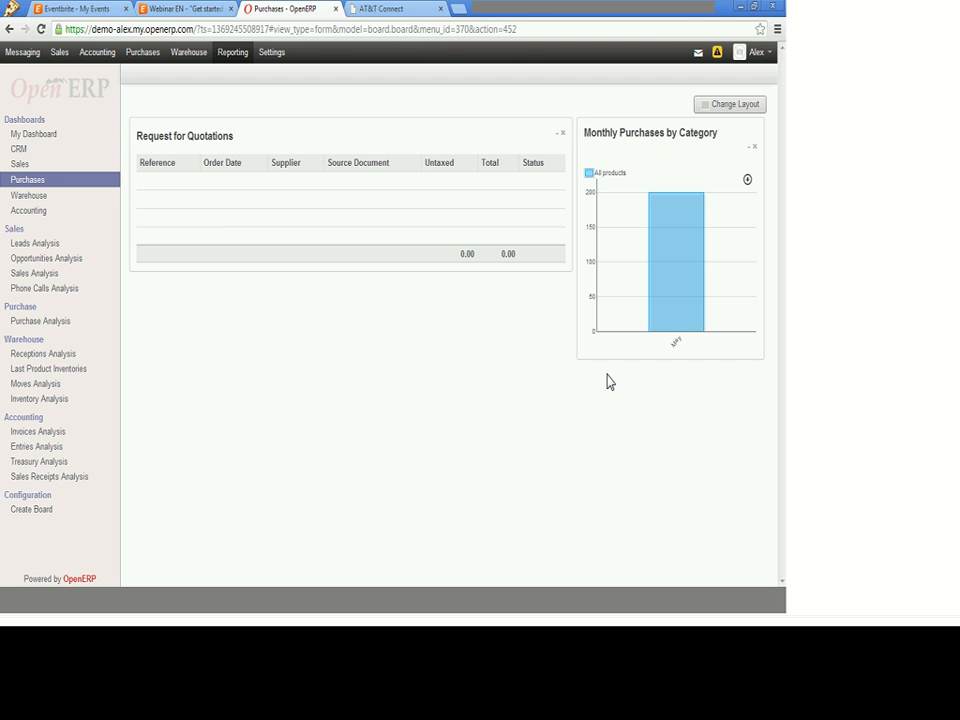
mouse_move(686, 223)
mouse_move(458, 606)
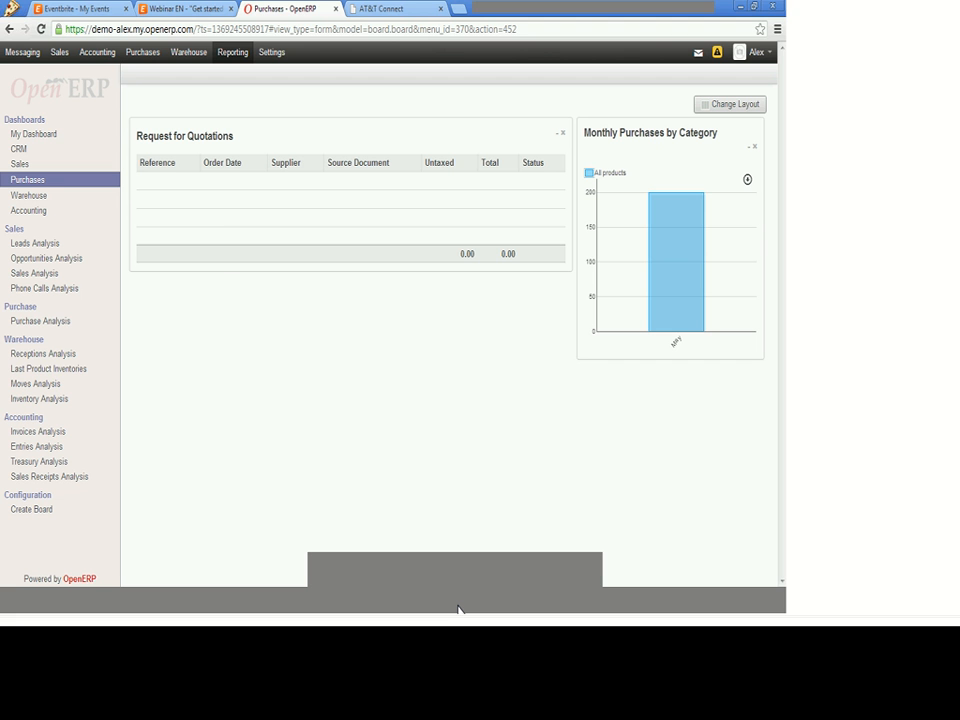